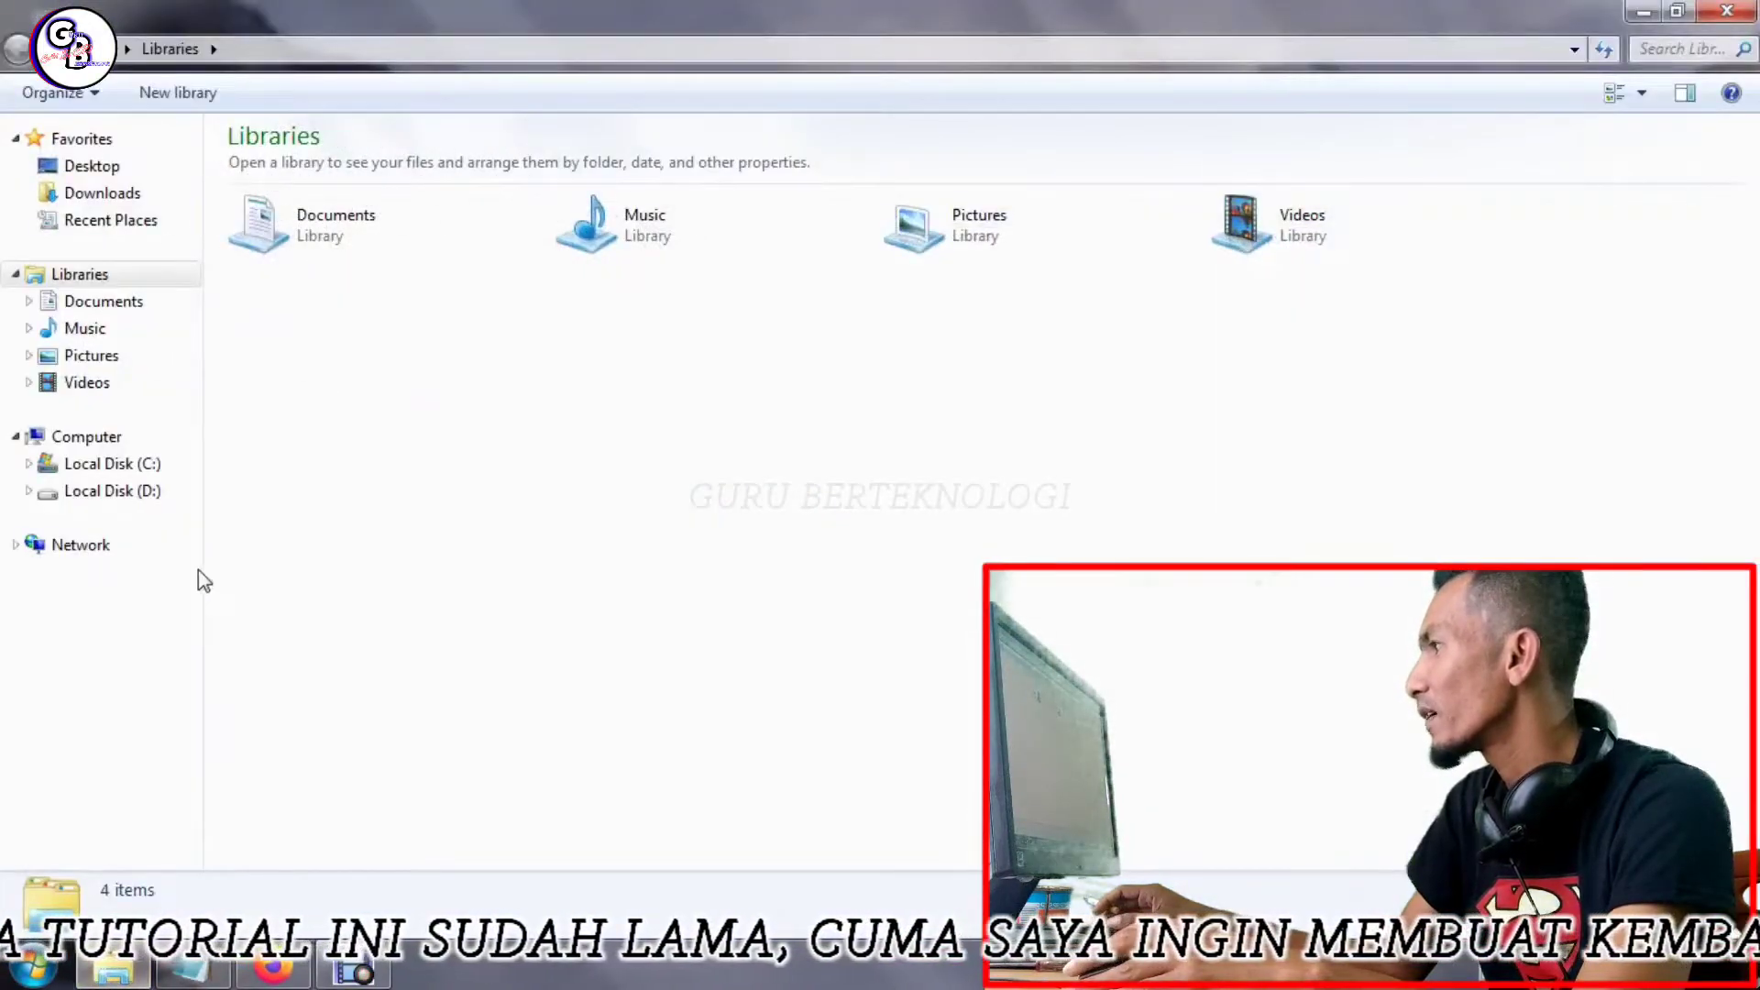
- View the computer's system properties to check the Windows edition and system type, and close the windows
{"action": "right_click", "coordinate": [150, 442]}
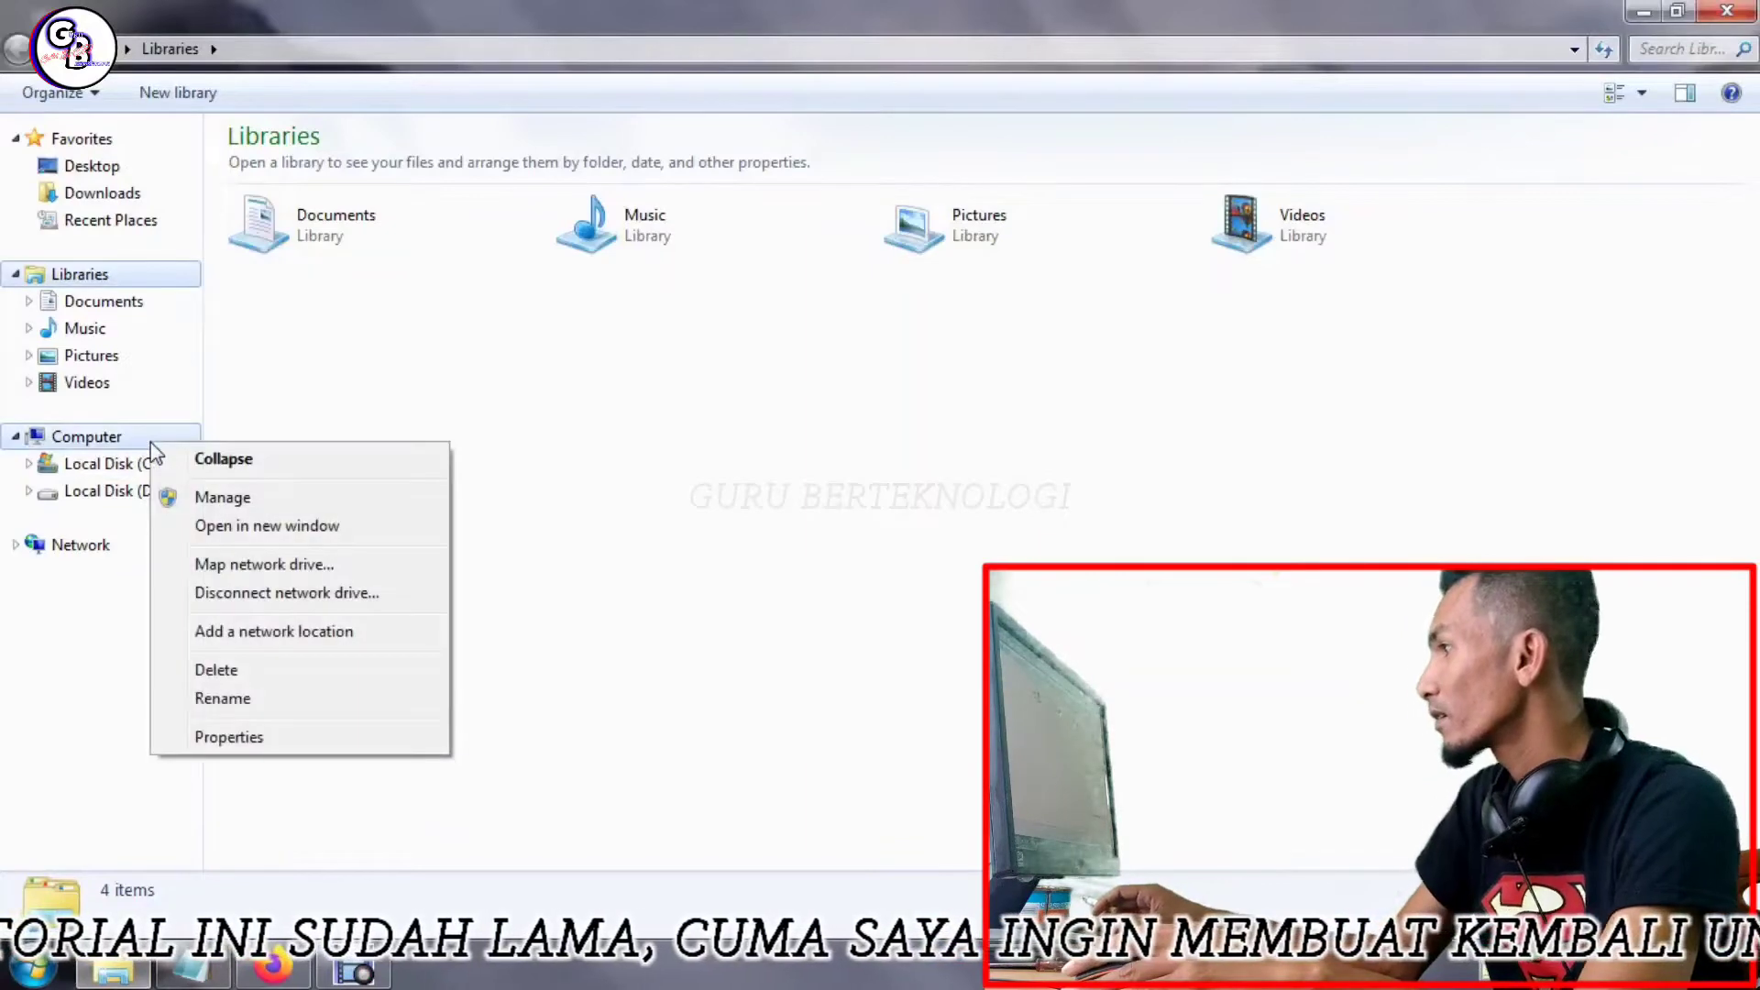
{"action": "left_click", "coordinate": [318, 737]}
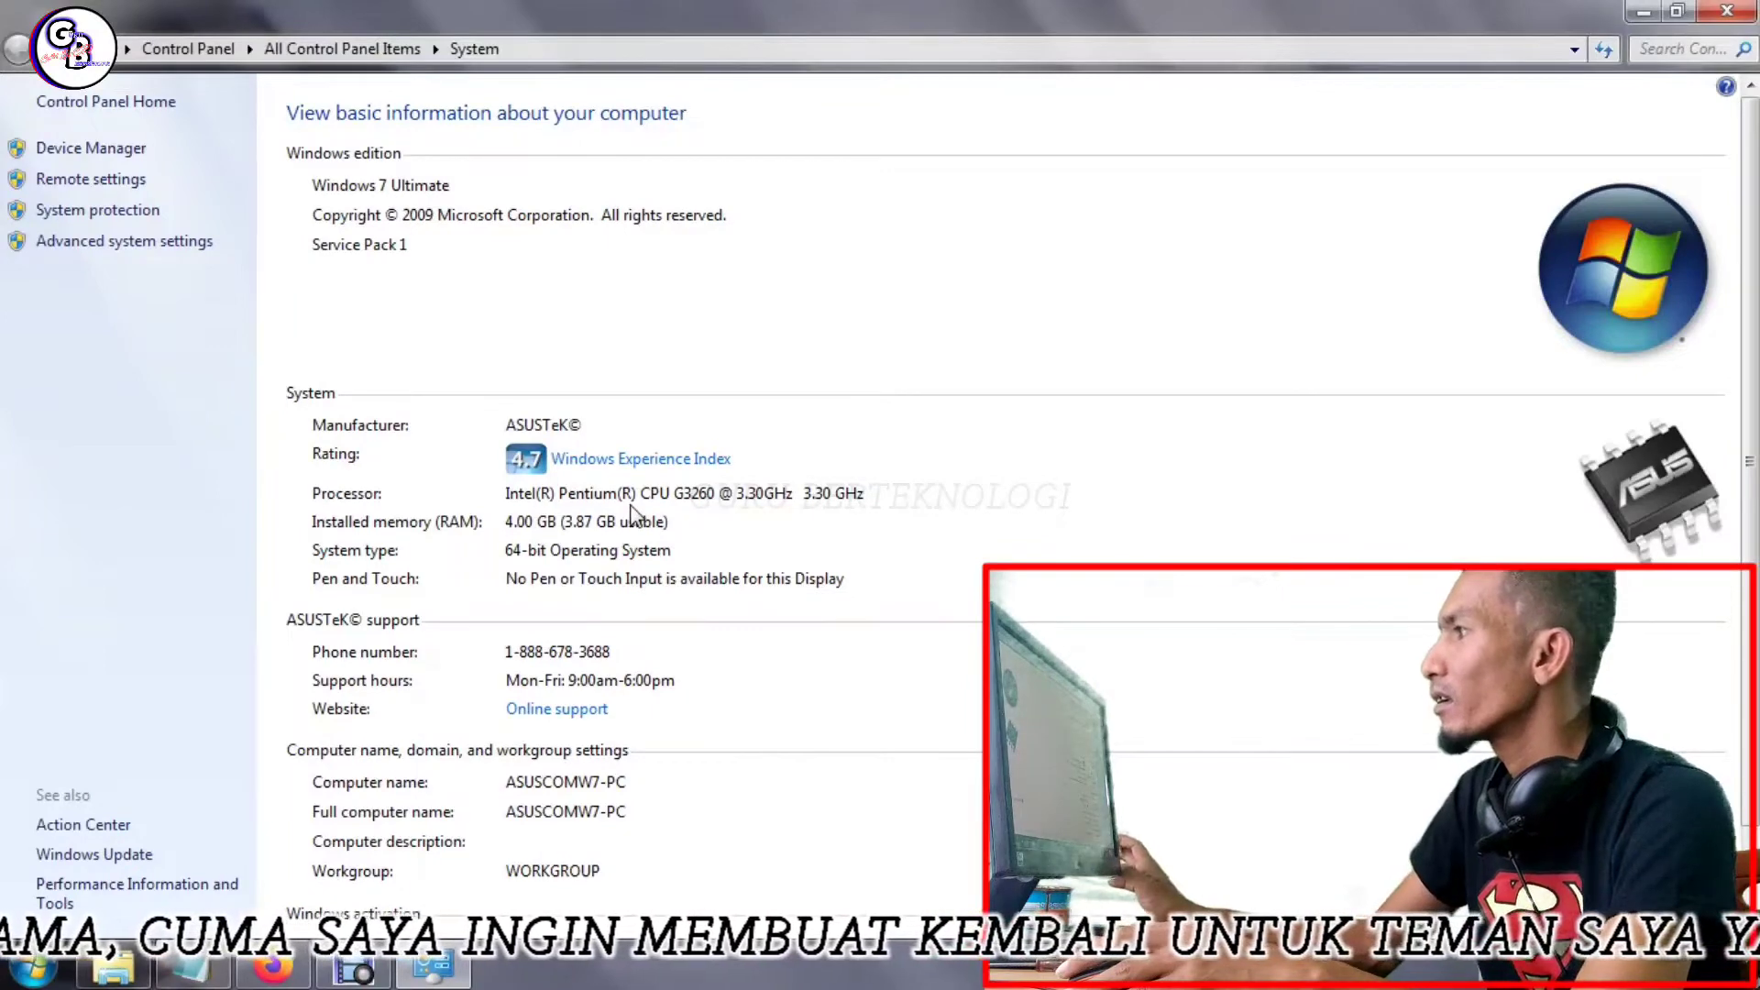
{"action": "key", "text": "alt+F4"}
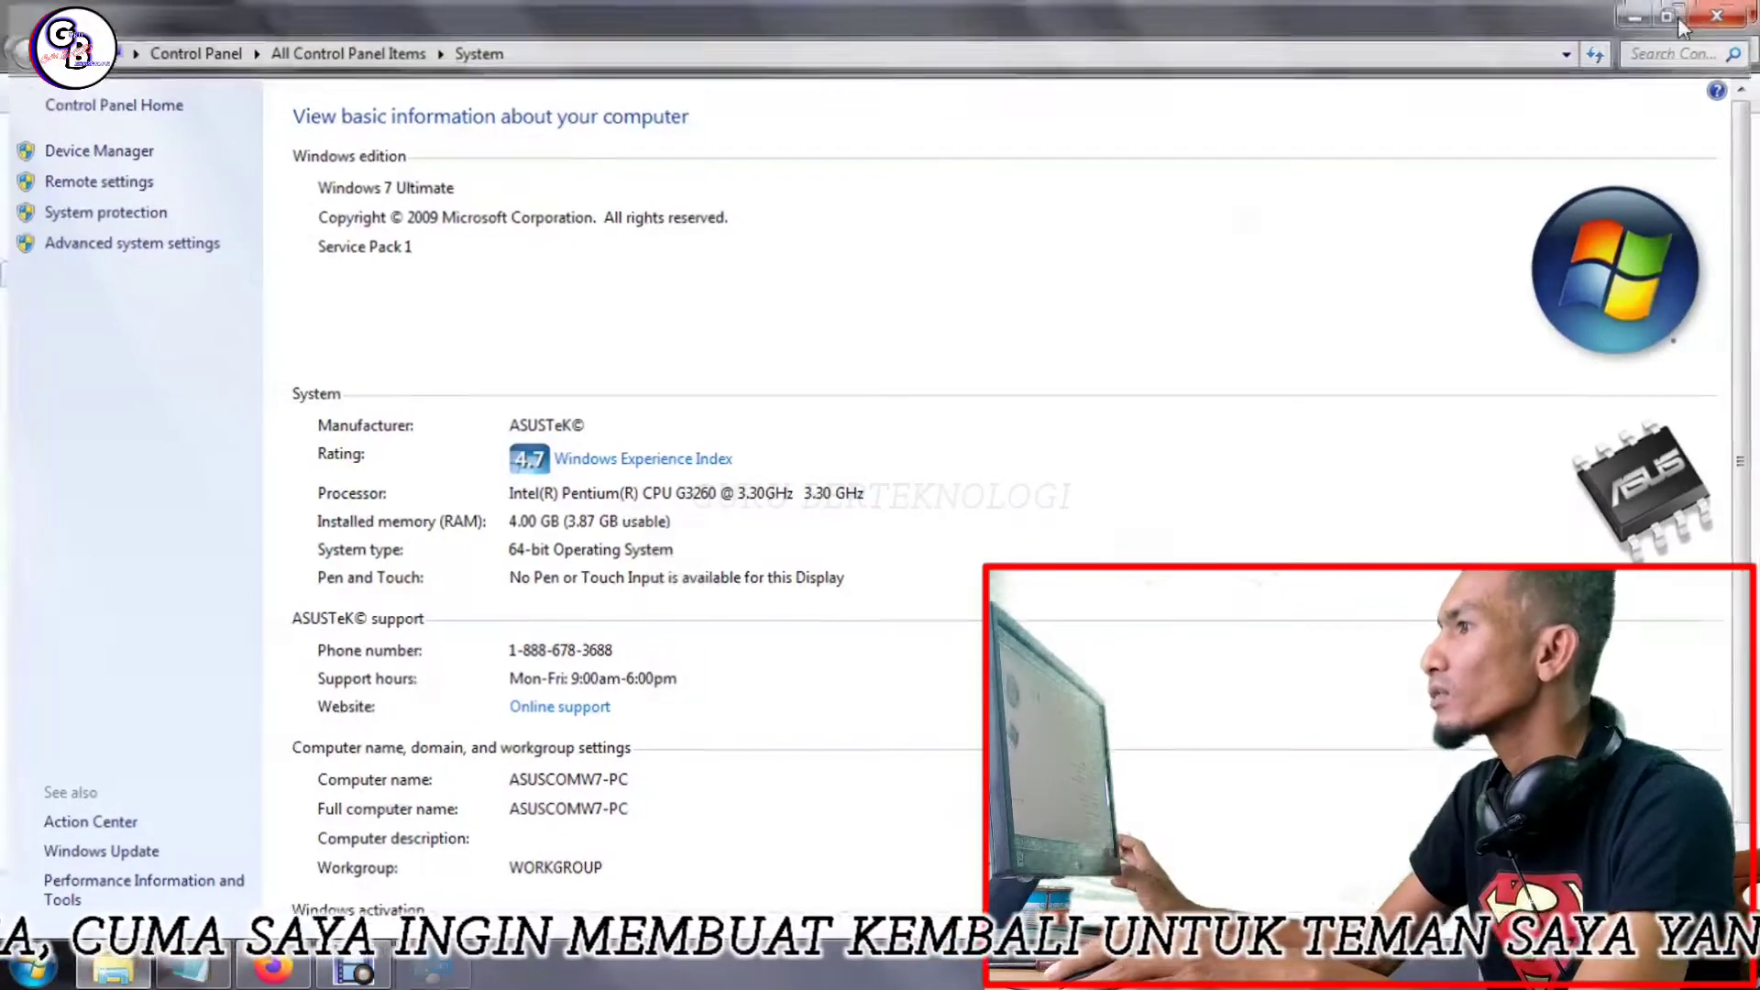
{"action": "key", "text": "alt+F4"}
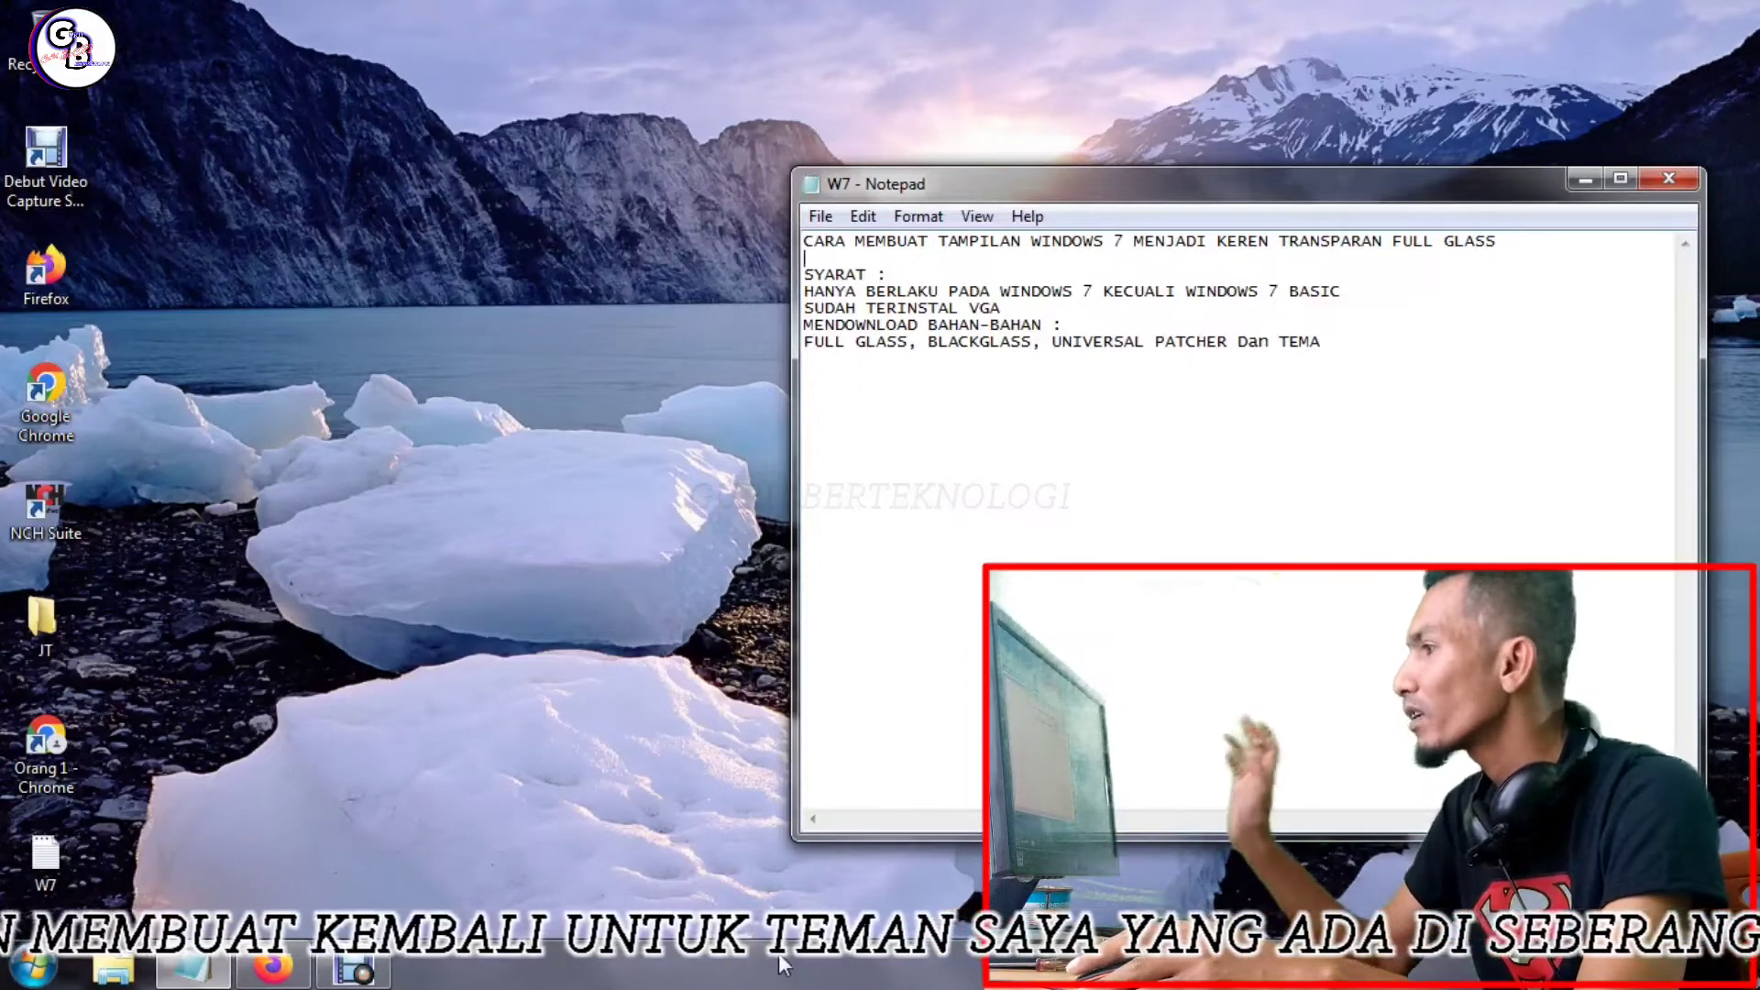
- Check the graphics adapter details in the advanced settings of the screen resolution, and close both windows
{"action": "right_click", "coordinate": [438, 356]}
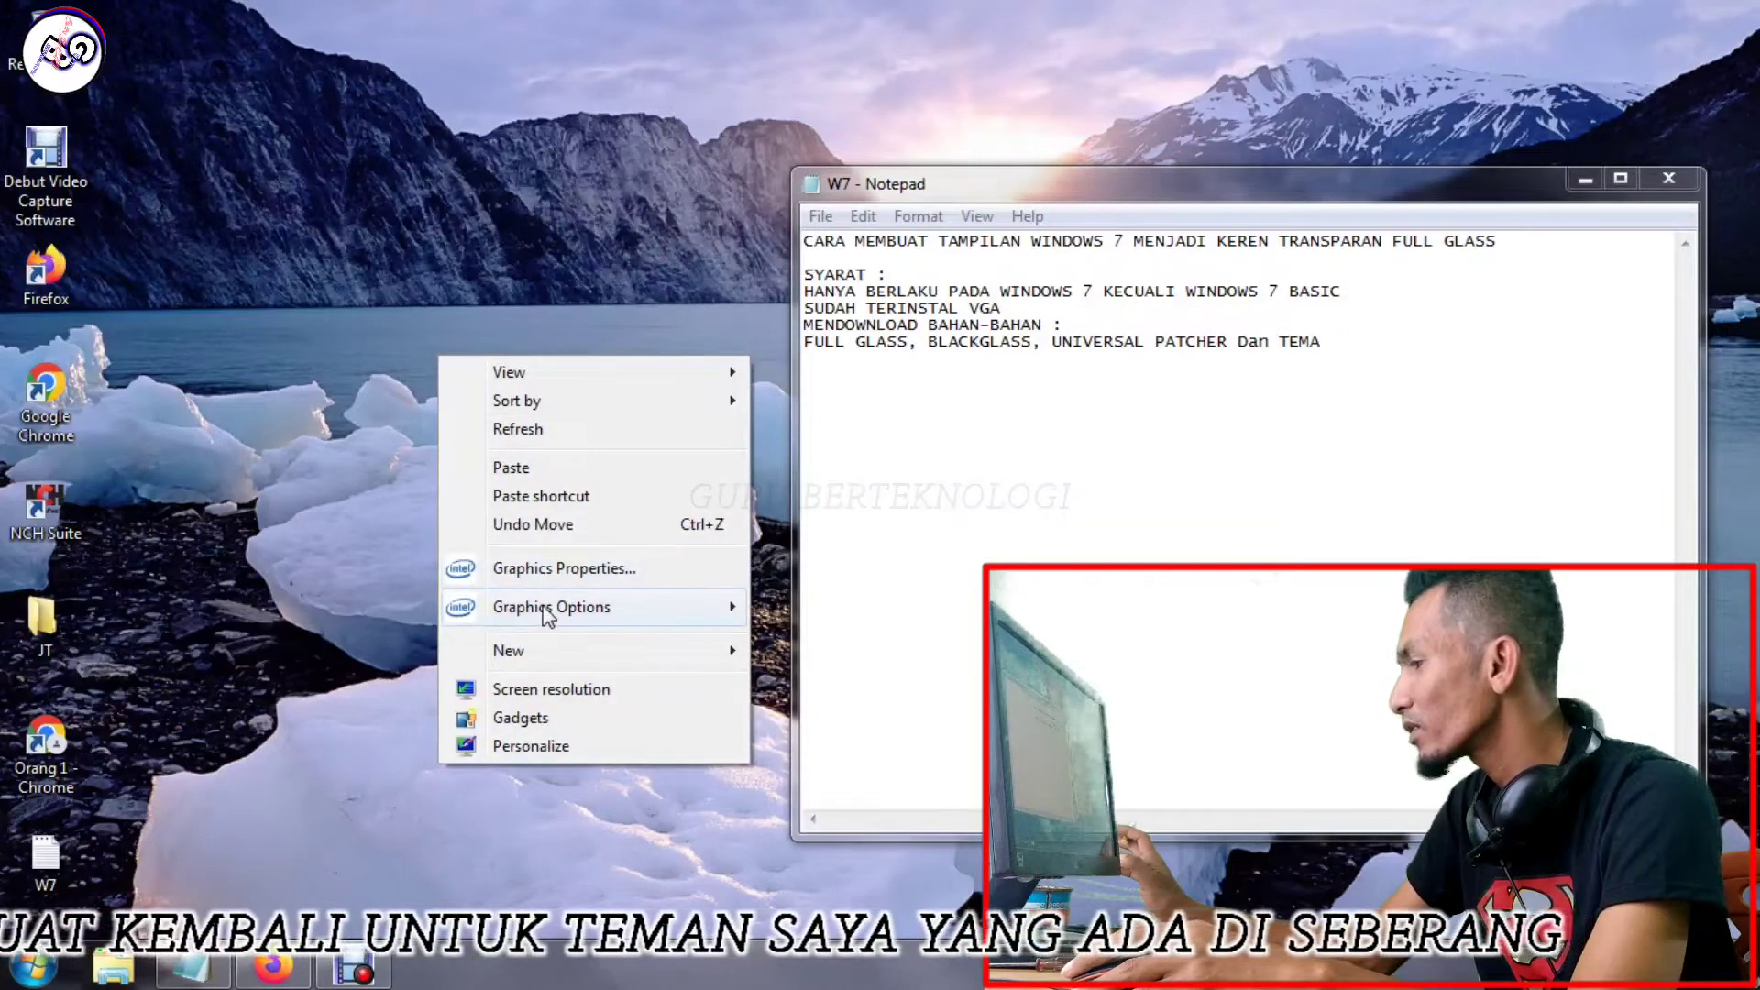
{"action": "mouse_move", "coordinate": [556, 609]}
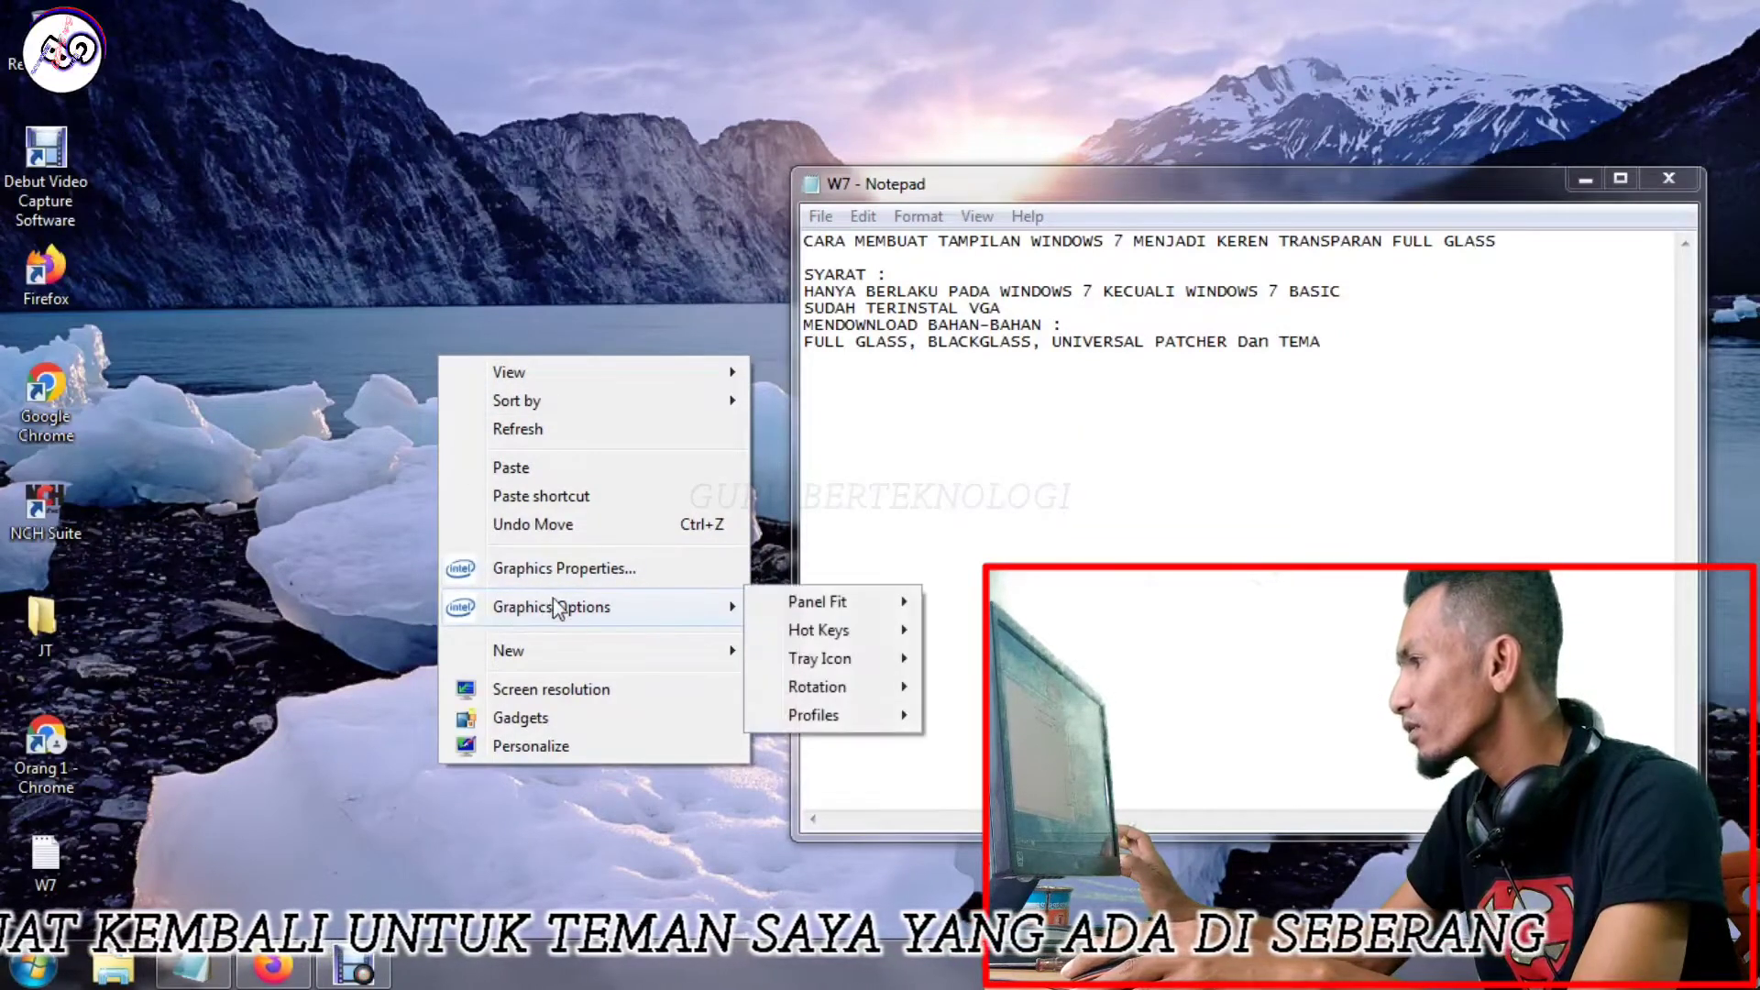
{"action": "left_click", "coordinate": [570, 692]}
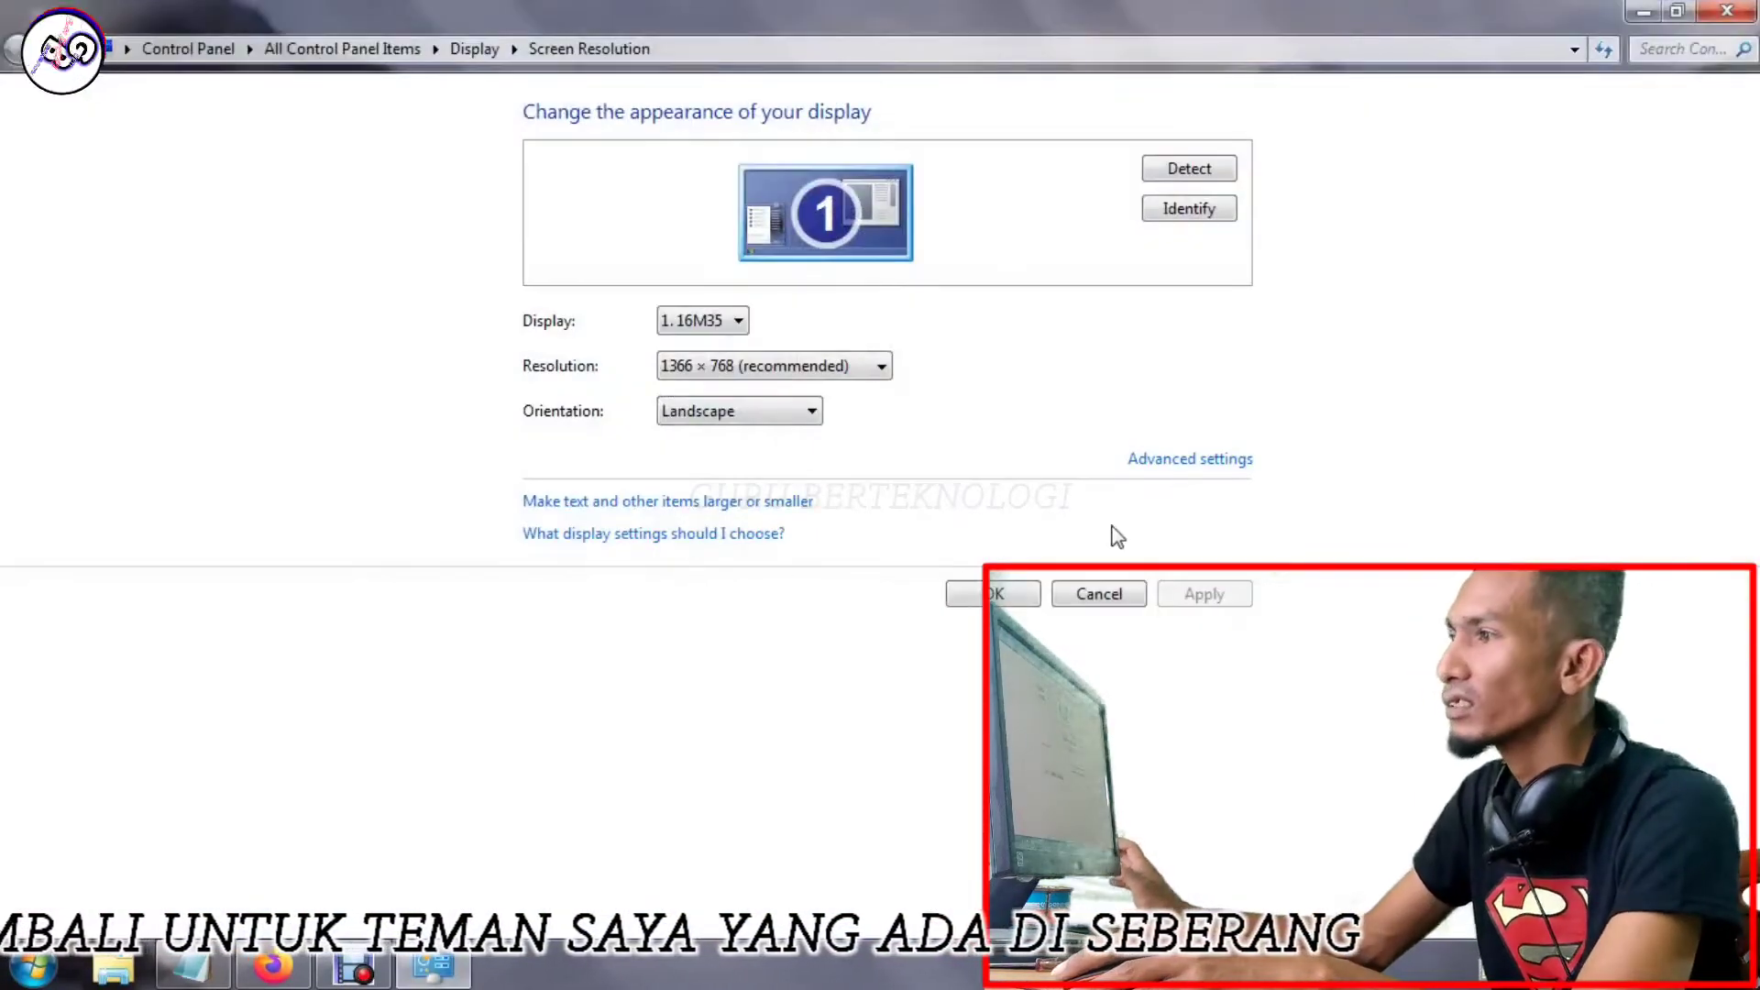
{"action": "left_click", "coordinate": [1192, 460]}
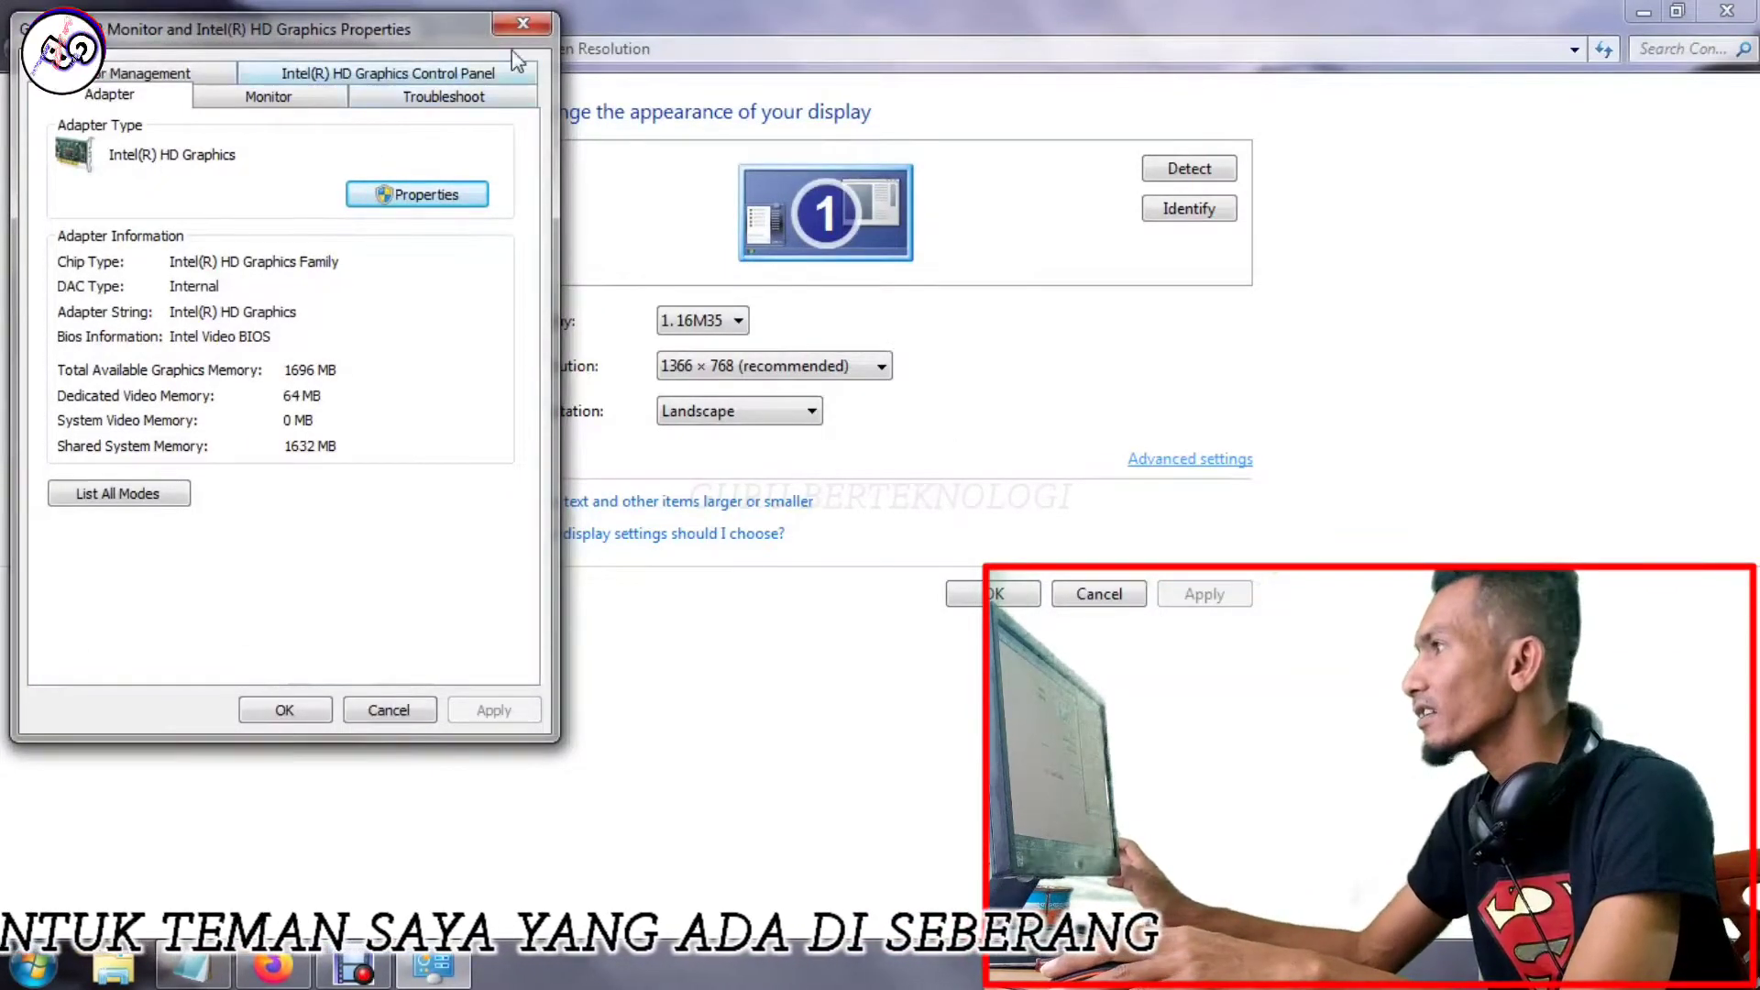
{"action": "left_click", "coordinate": [539, 27]}
{"action": "left_click", "coordinate": [1728, 12]}
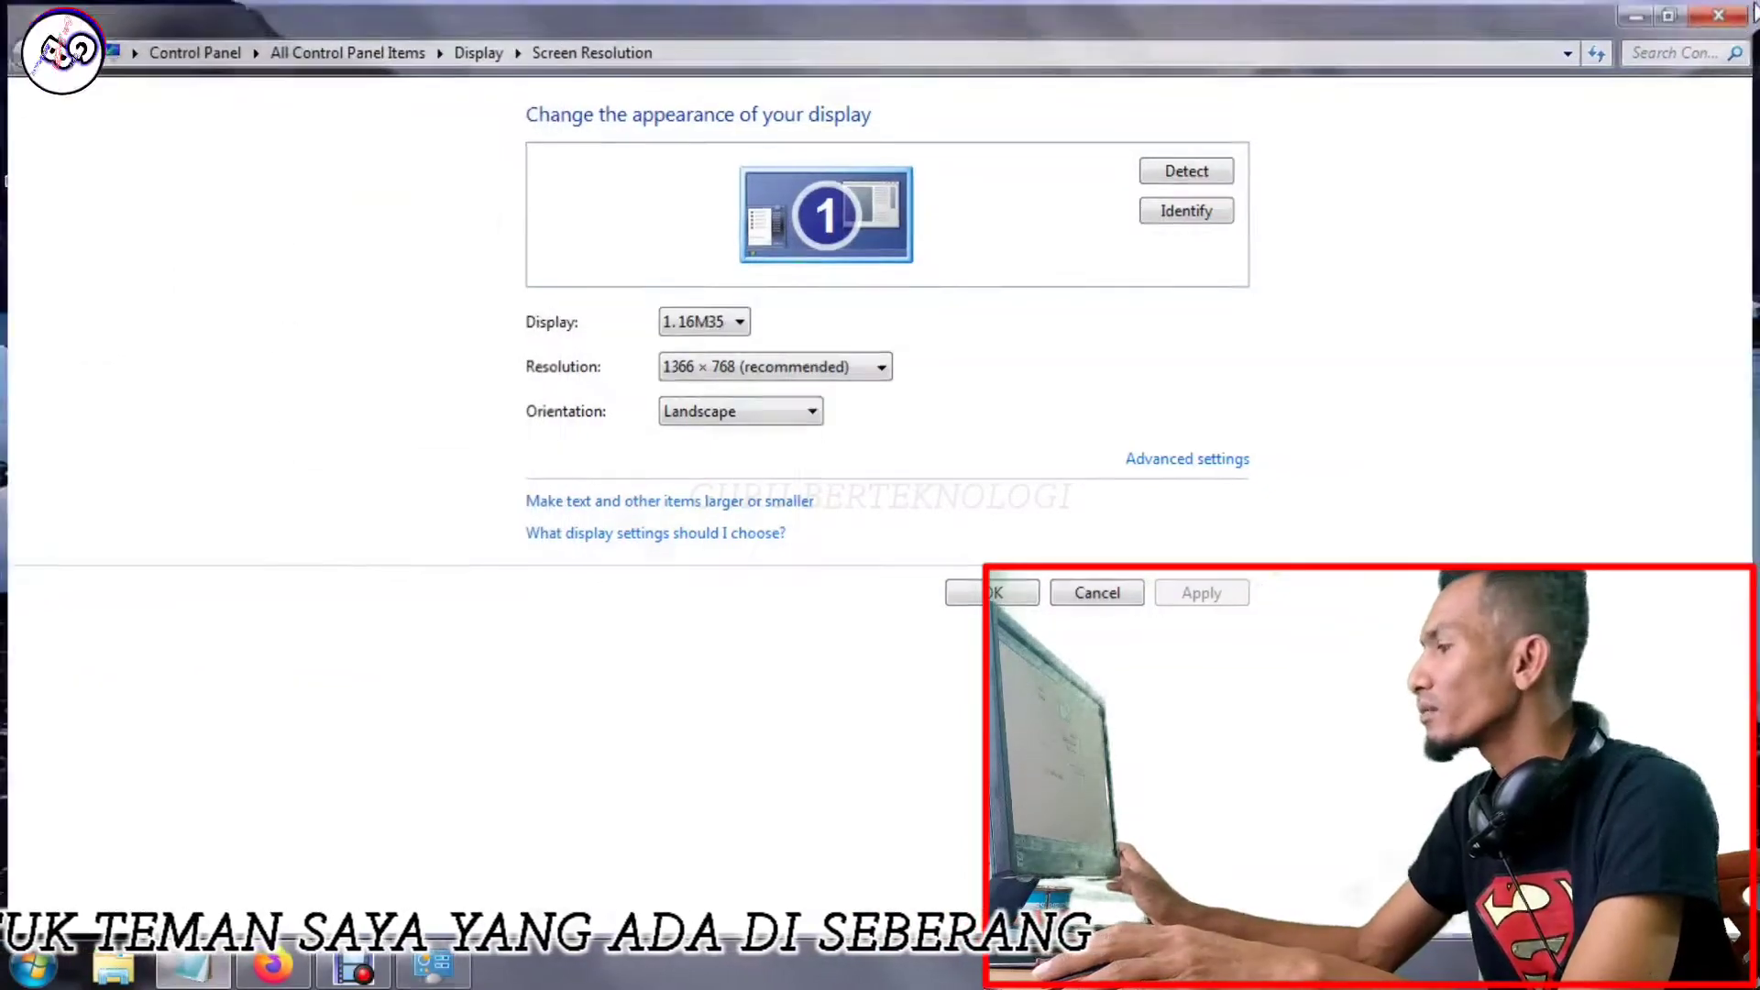
- Open Computer Management from Windows Explorer, examine the display adapters in Device Manager, and close both windows
{"action": "left_click", "coordinate": [112, 968]}
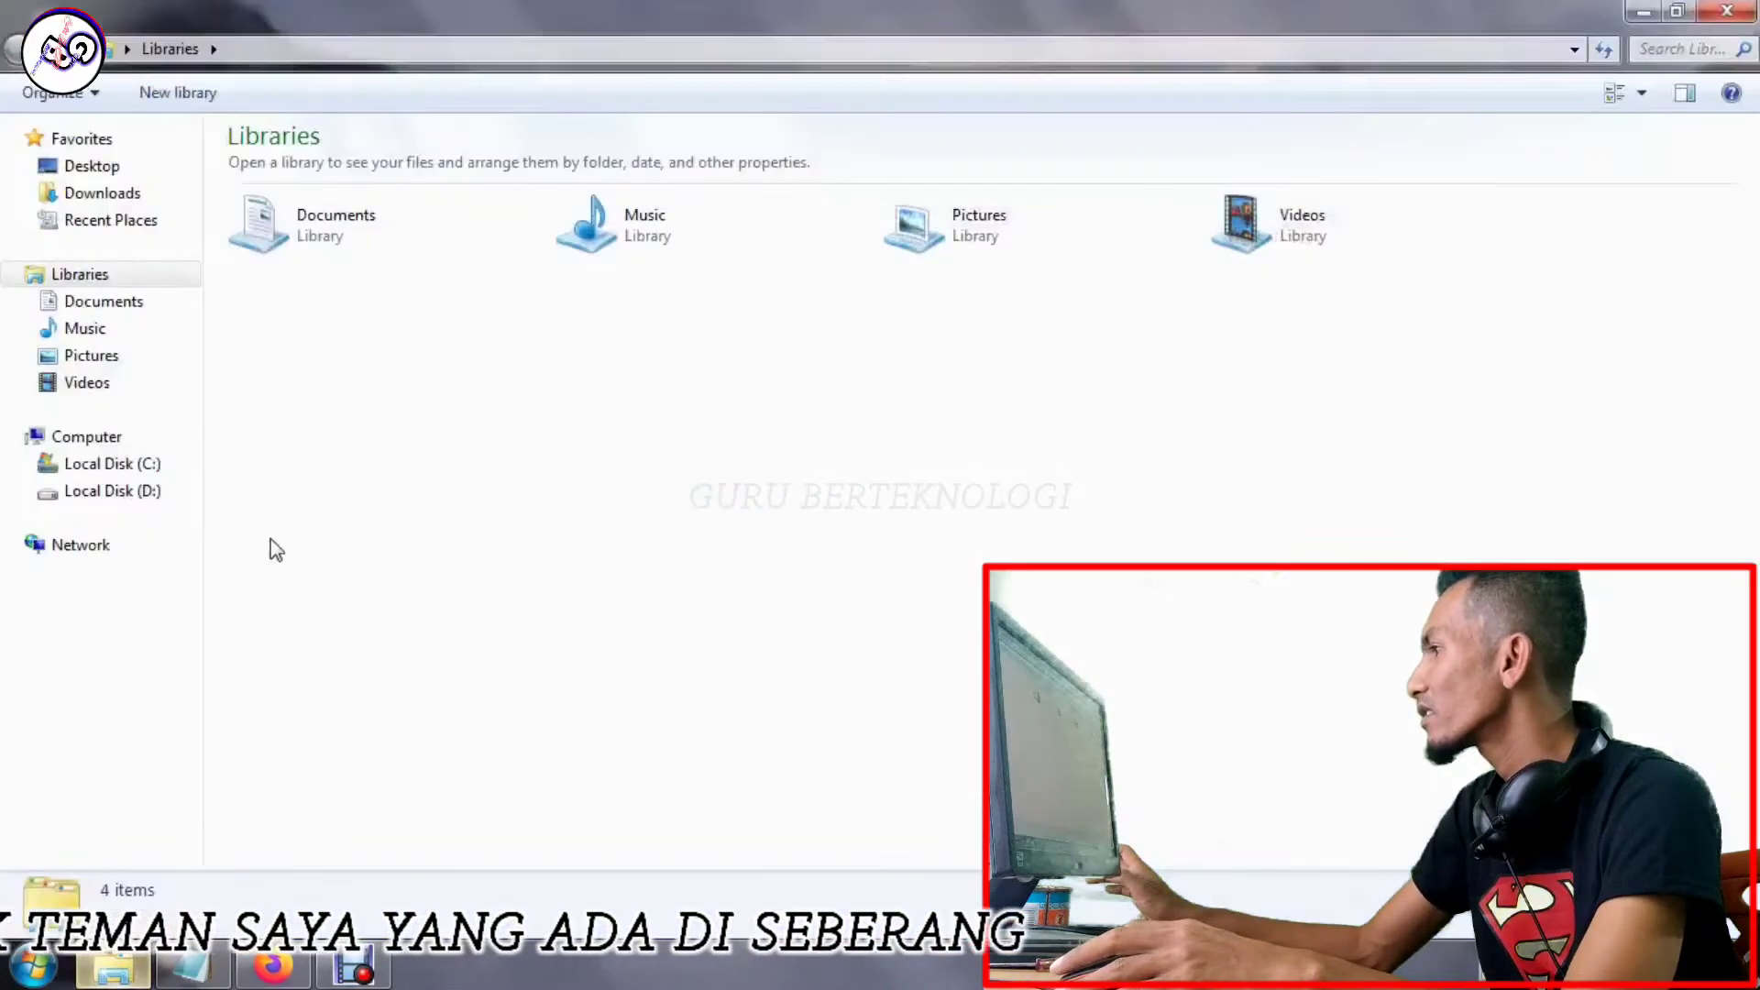
{"action": "right_click", "coordinate": [135, 444]}
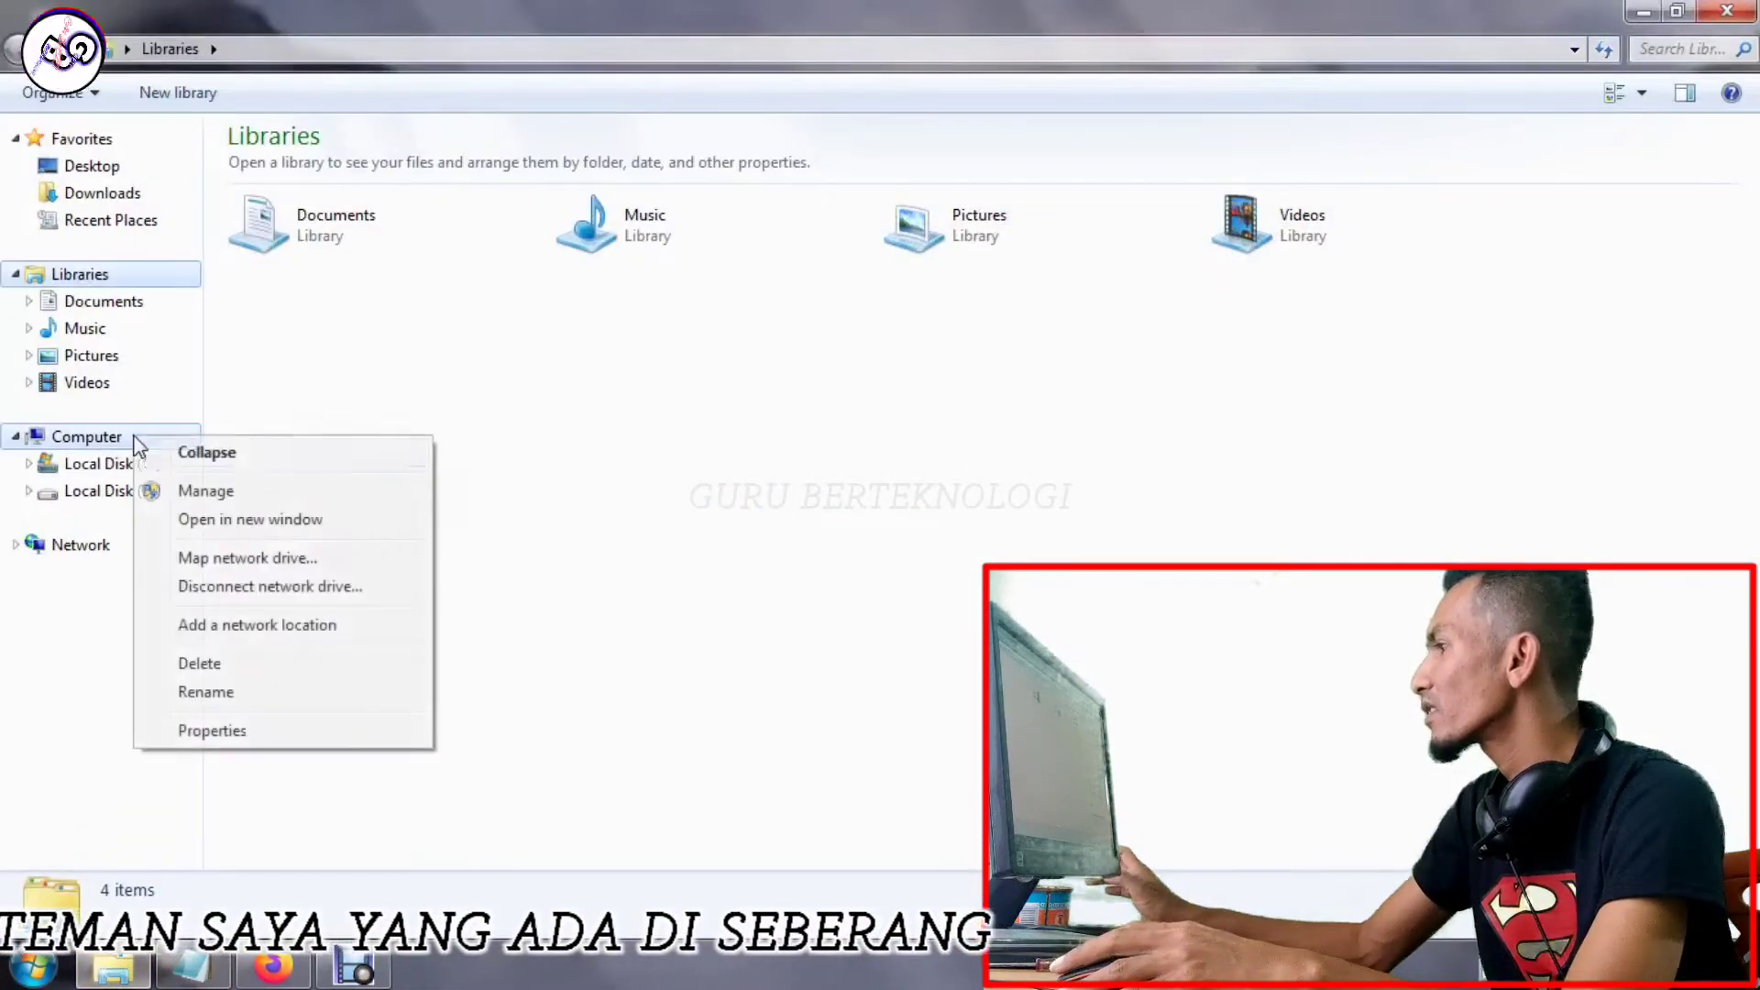
{"action": "left_click", "coordinate": [278, 493]}
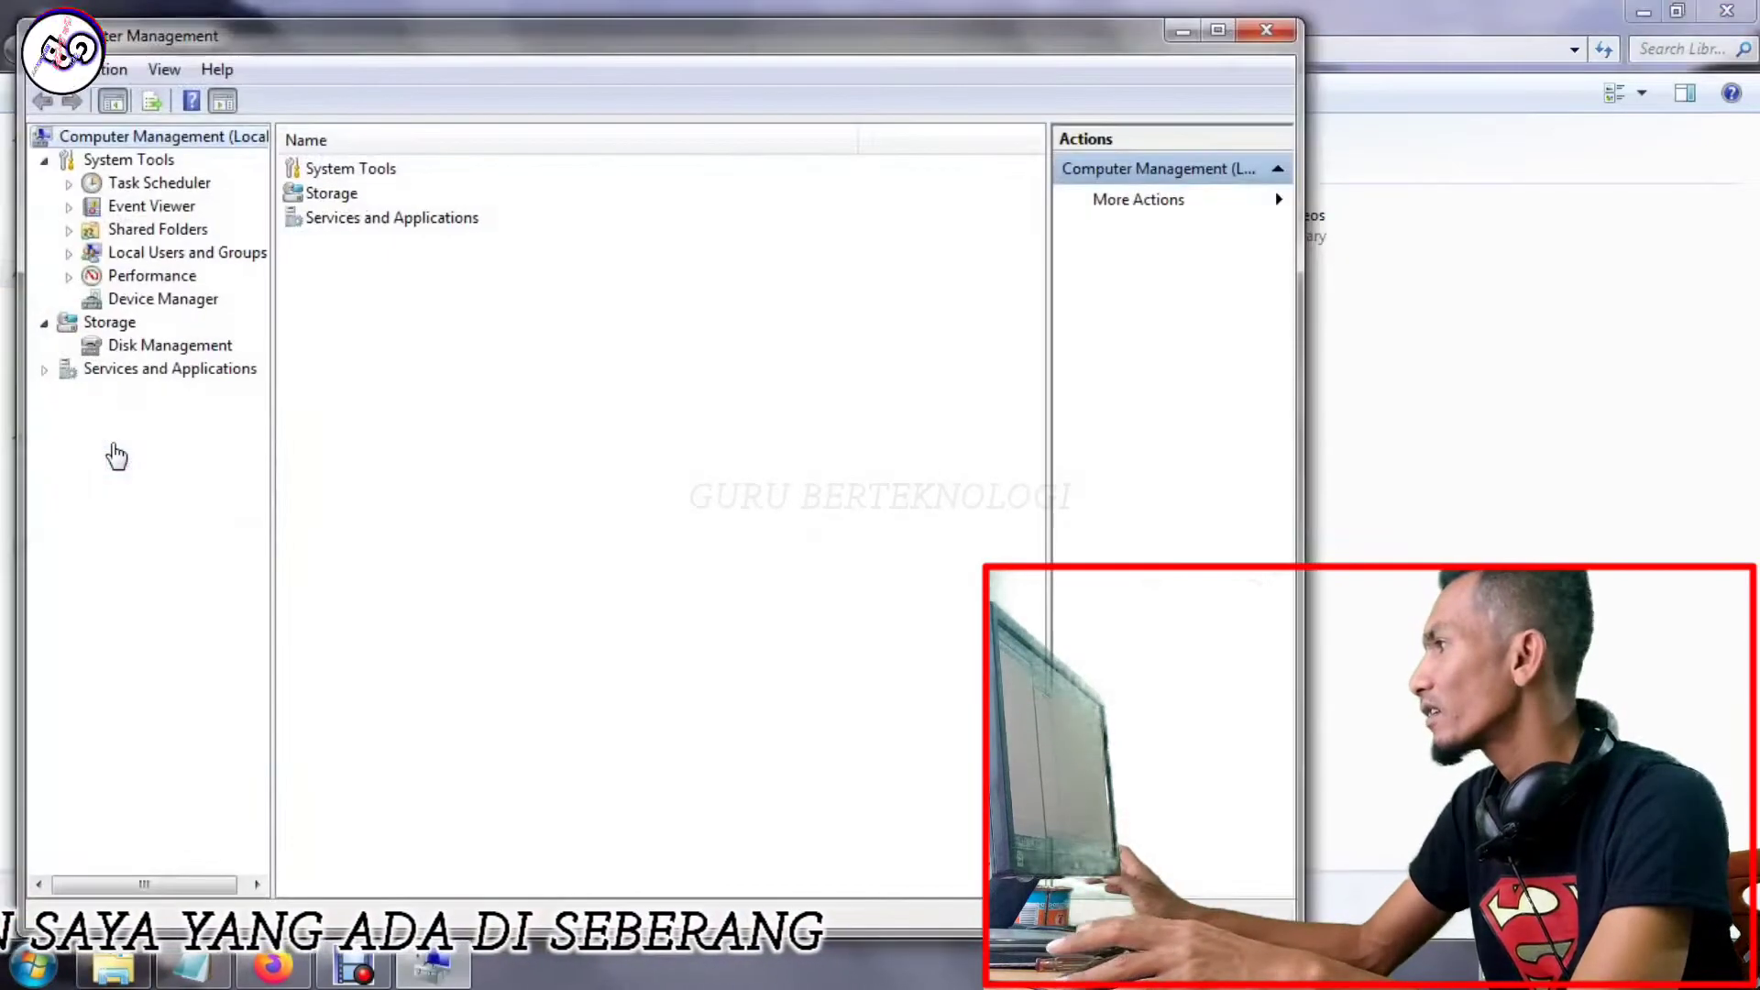
{"action": "left_click", "coordinate": [187, 299]}
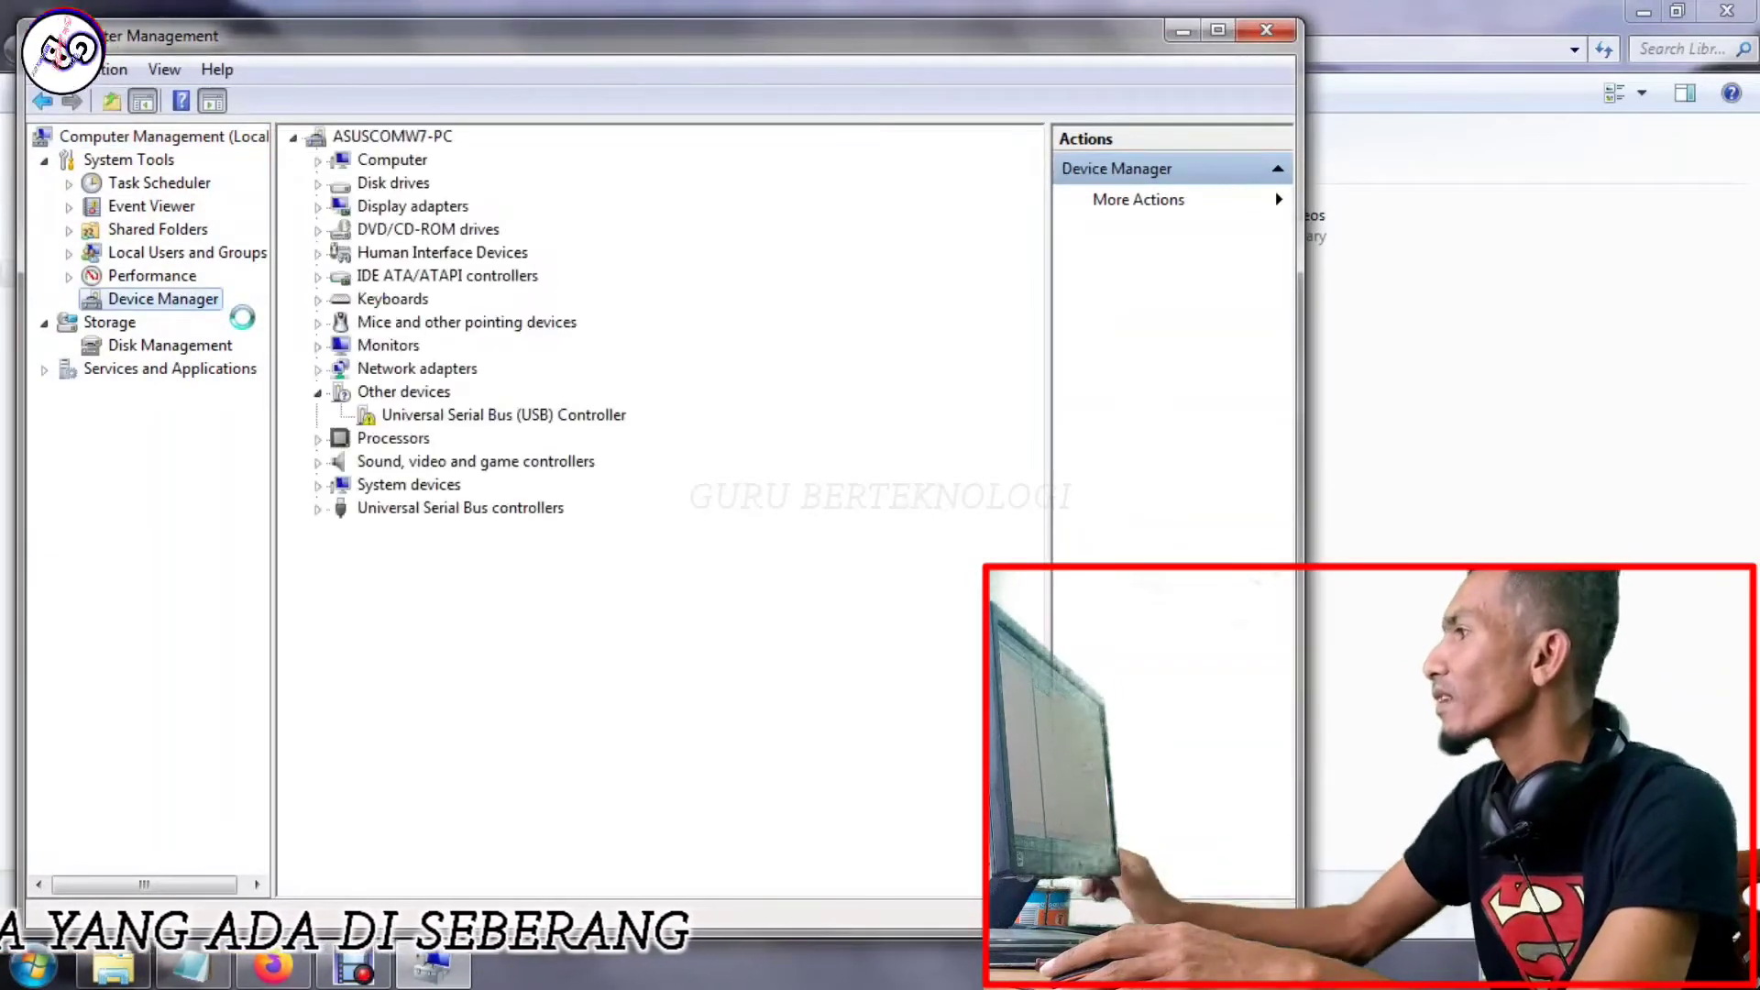
{"action": "left_click", "coordinate": [413, 207]}
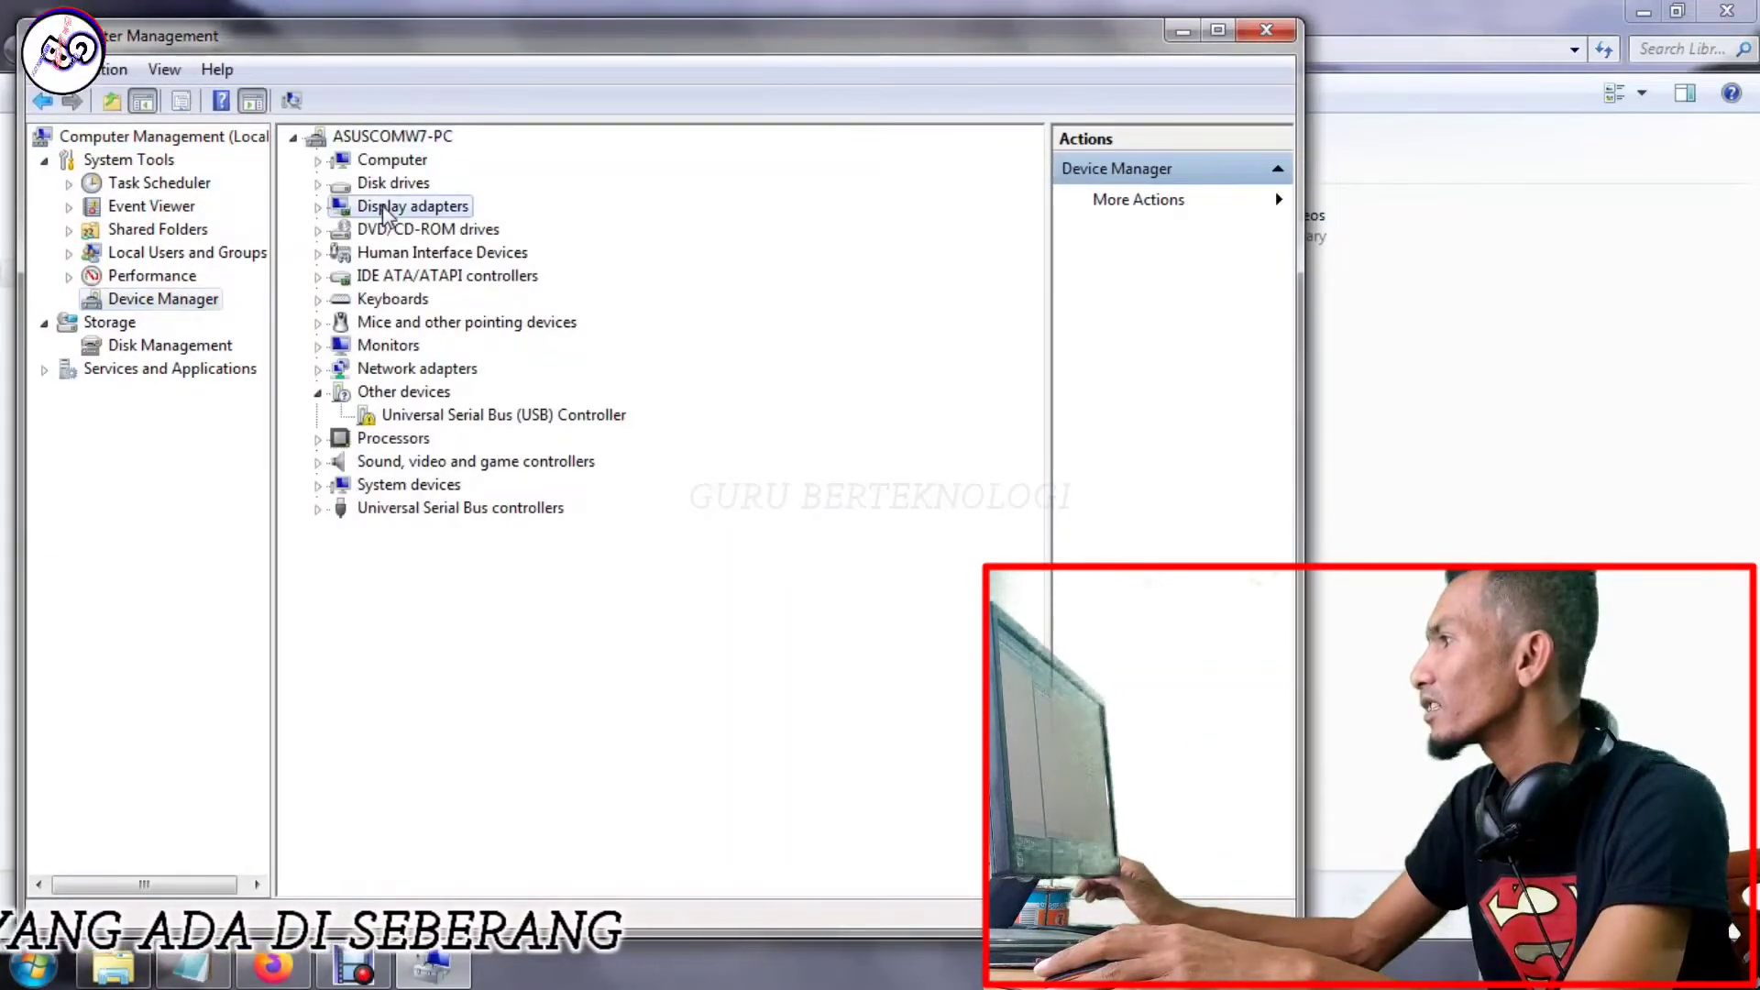
{"action": "left_click", "coordinate": [320, 208]}
{"action": "left_click", "coordinate": [431, 230]}
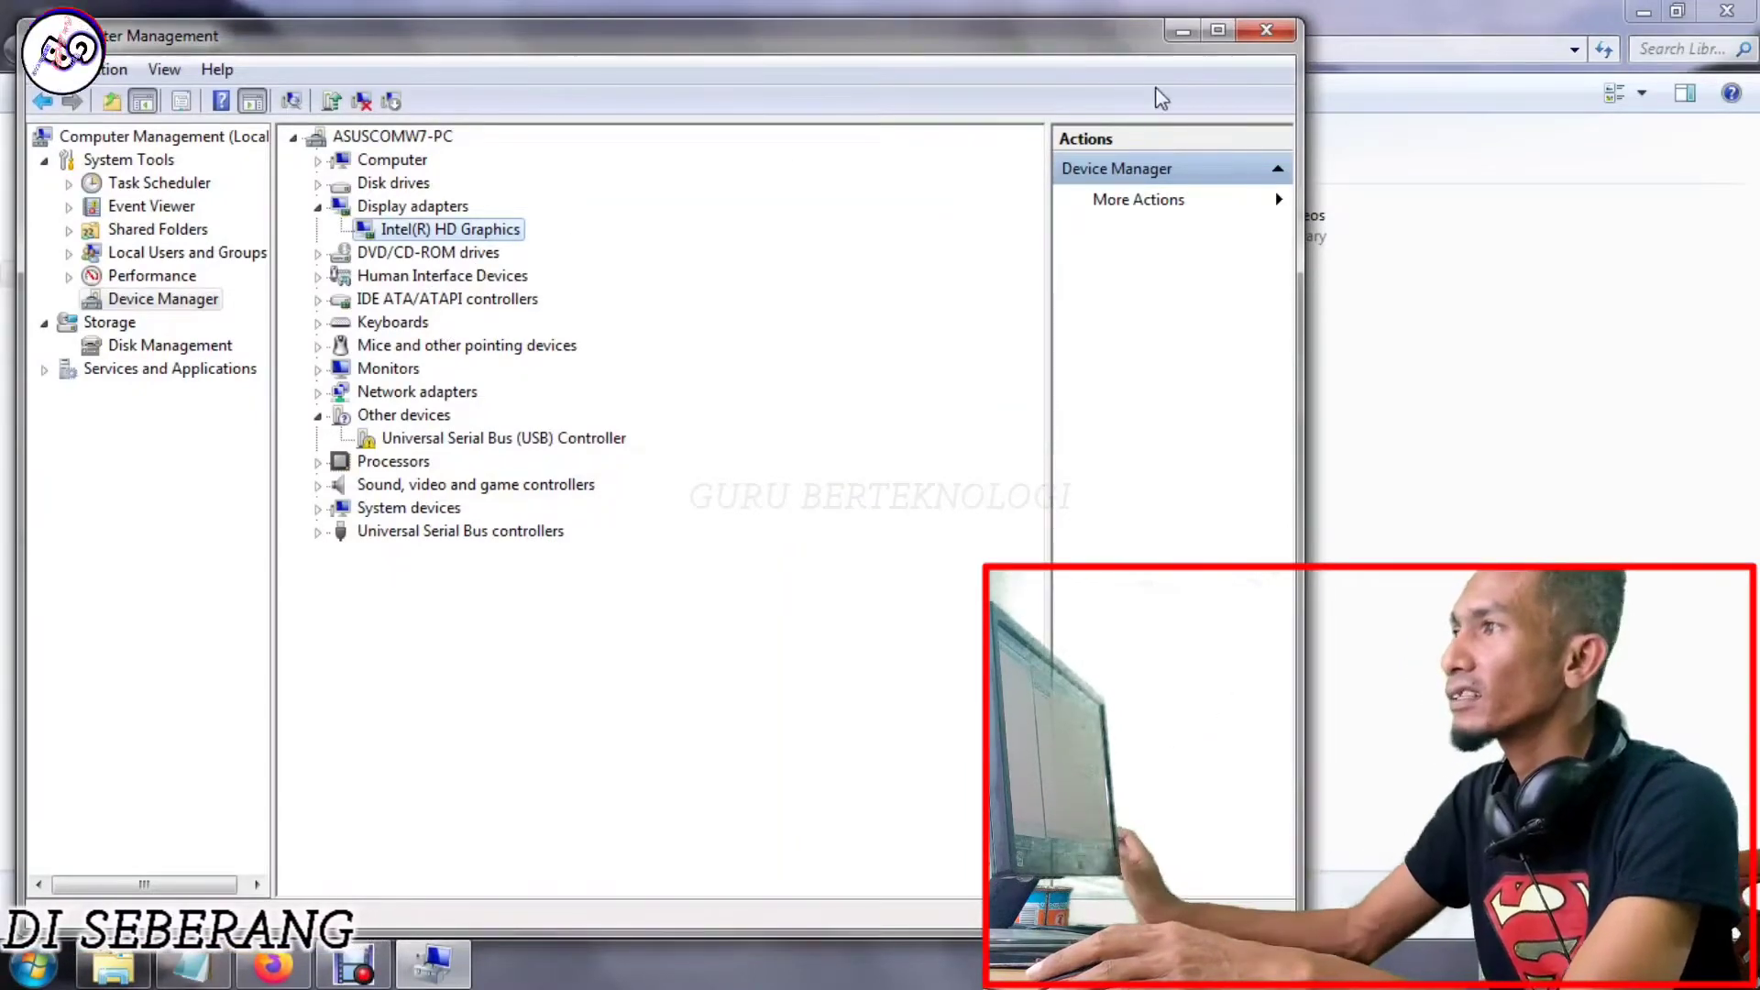
{"action": "left_click", "coordinate": [1268, 41]}
{"action": "left_click", "coordinate": [1728, 11]}
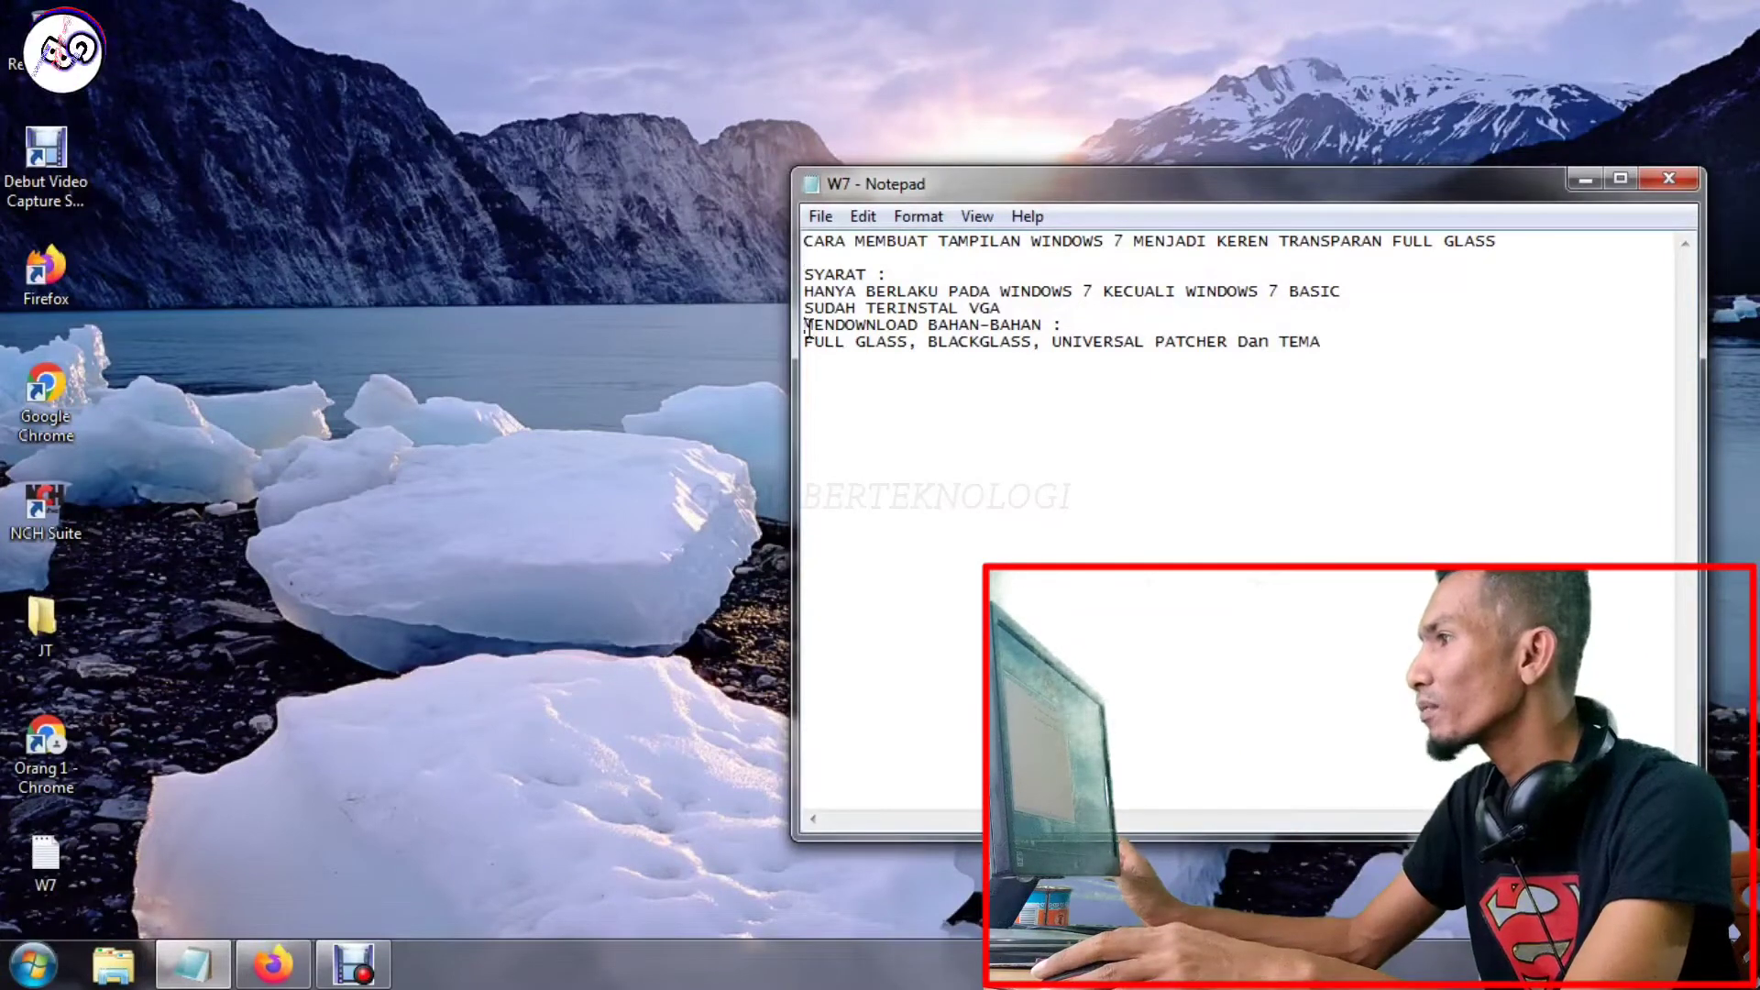
- Review the FULL GLASS and BLACKGLASS entries in the W7 note's list of required downloads
{"action": "left_click", "coordinate": [913, 395]}
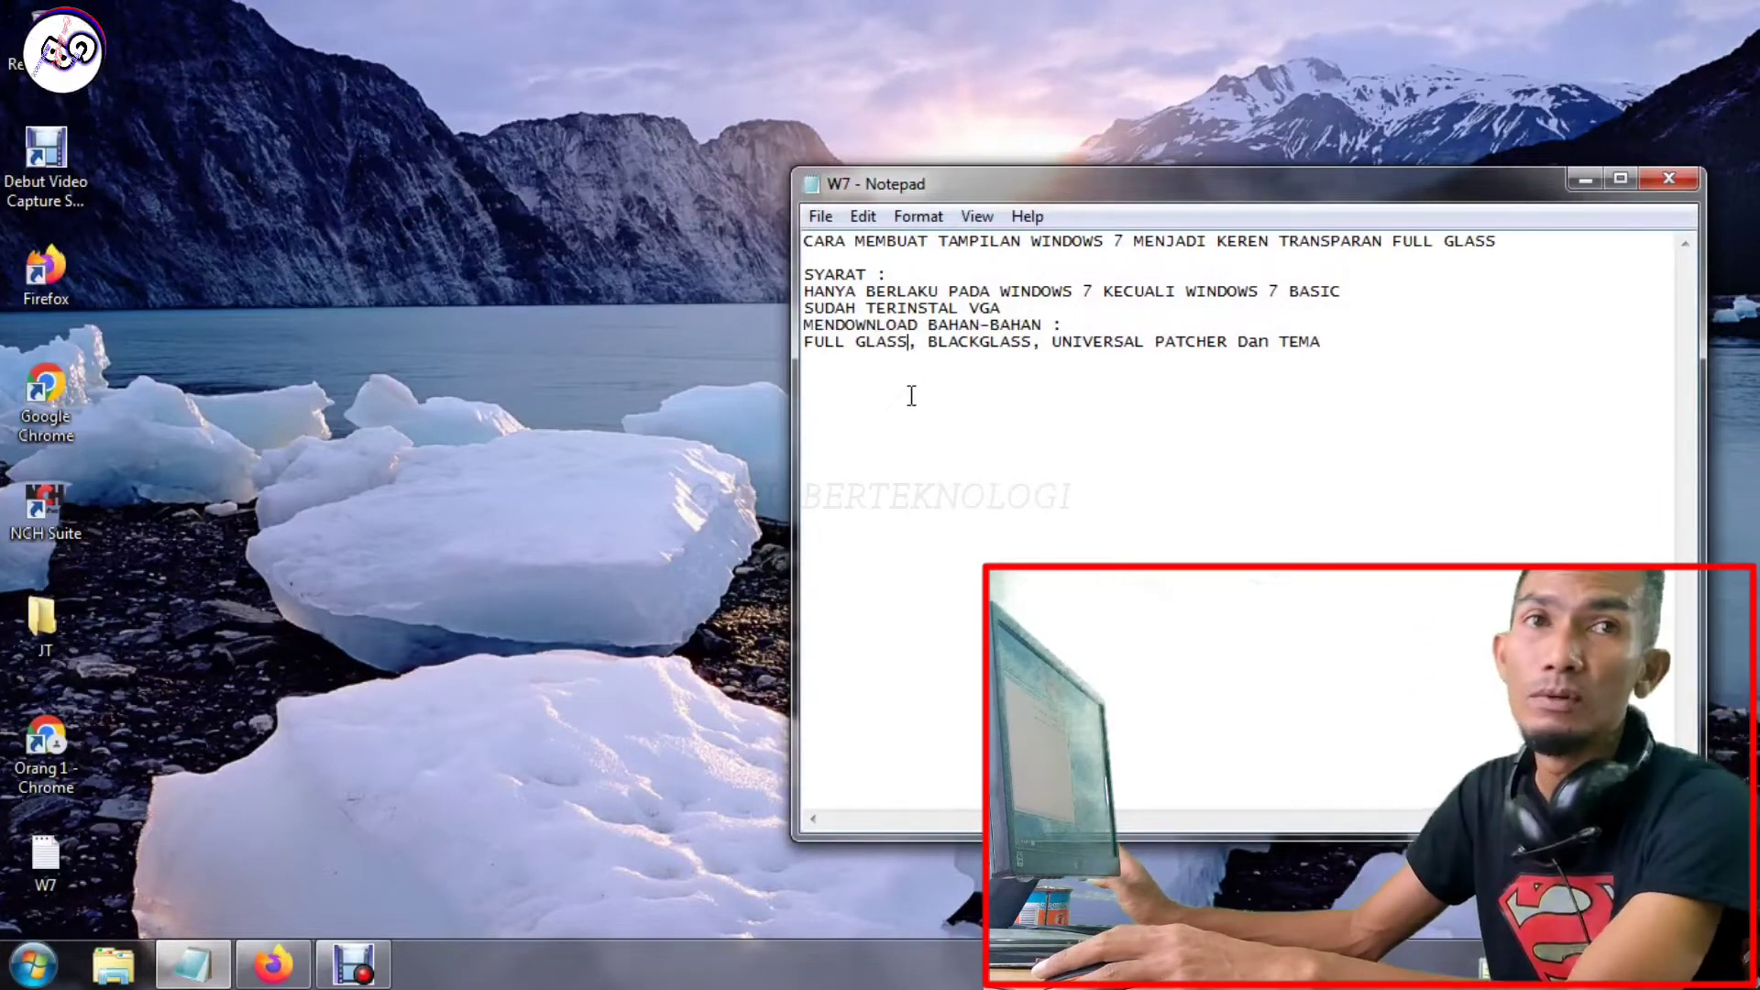
{"action": "left_click_drag", "start_coordinate": [805, 341], "coordinate": [918, 347]}
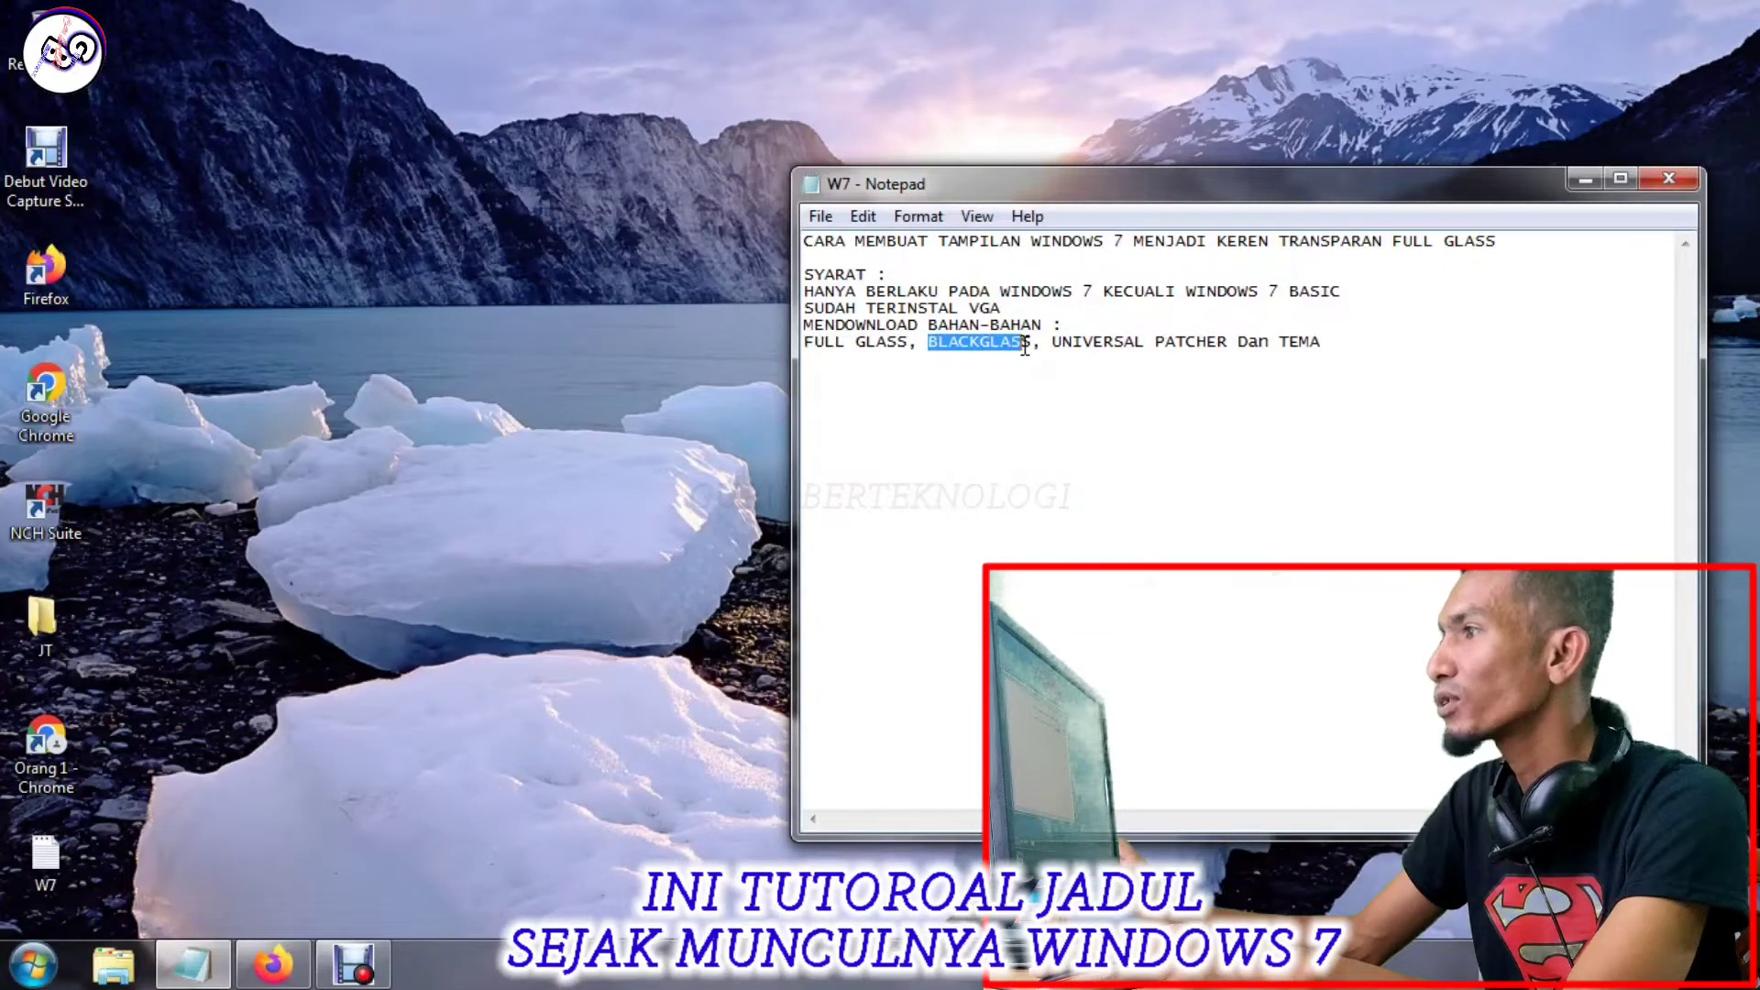
{"action": "left_click", "coordinate": [868, 349]}
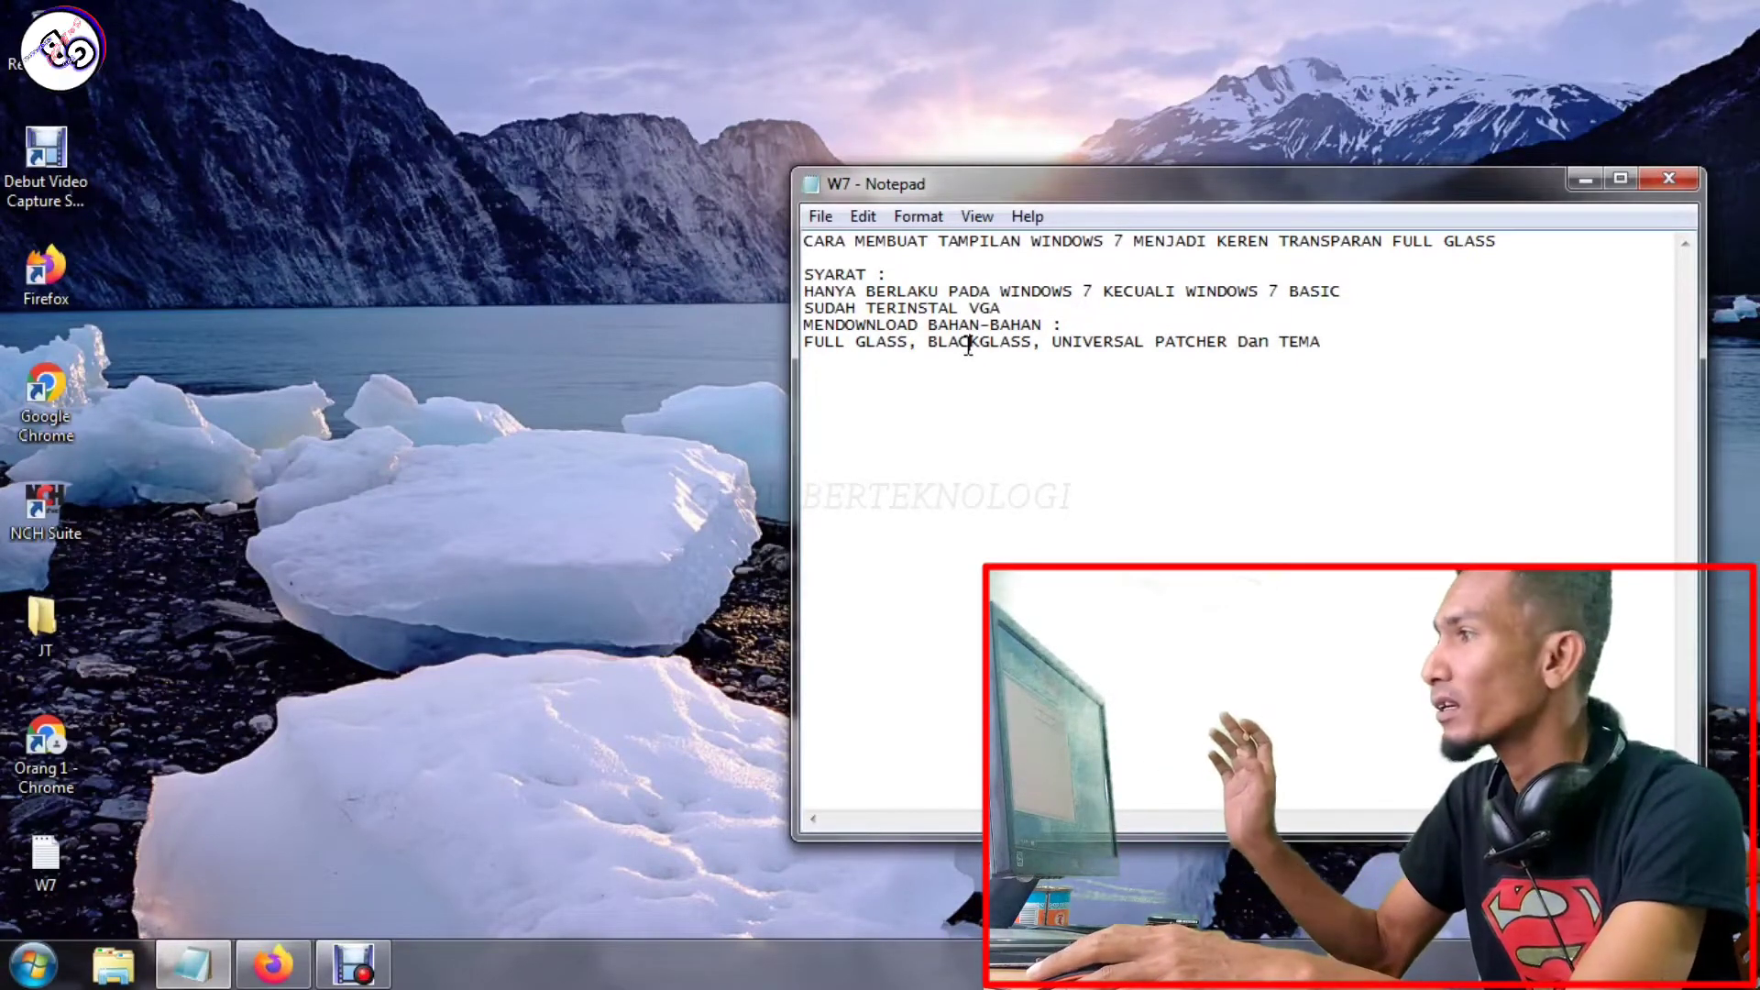
{"action": "left_click_drag", "start_coordinate": [911, 344], "coordinate": [764, 341]}
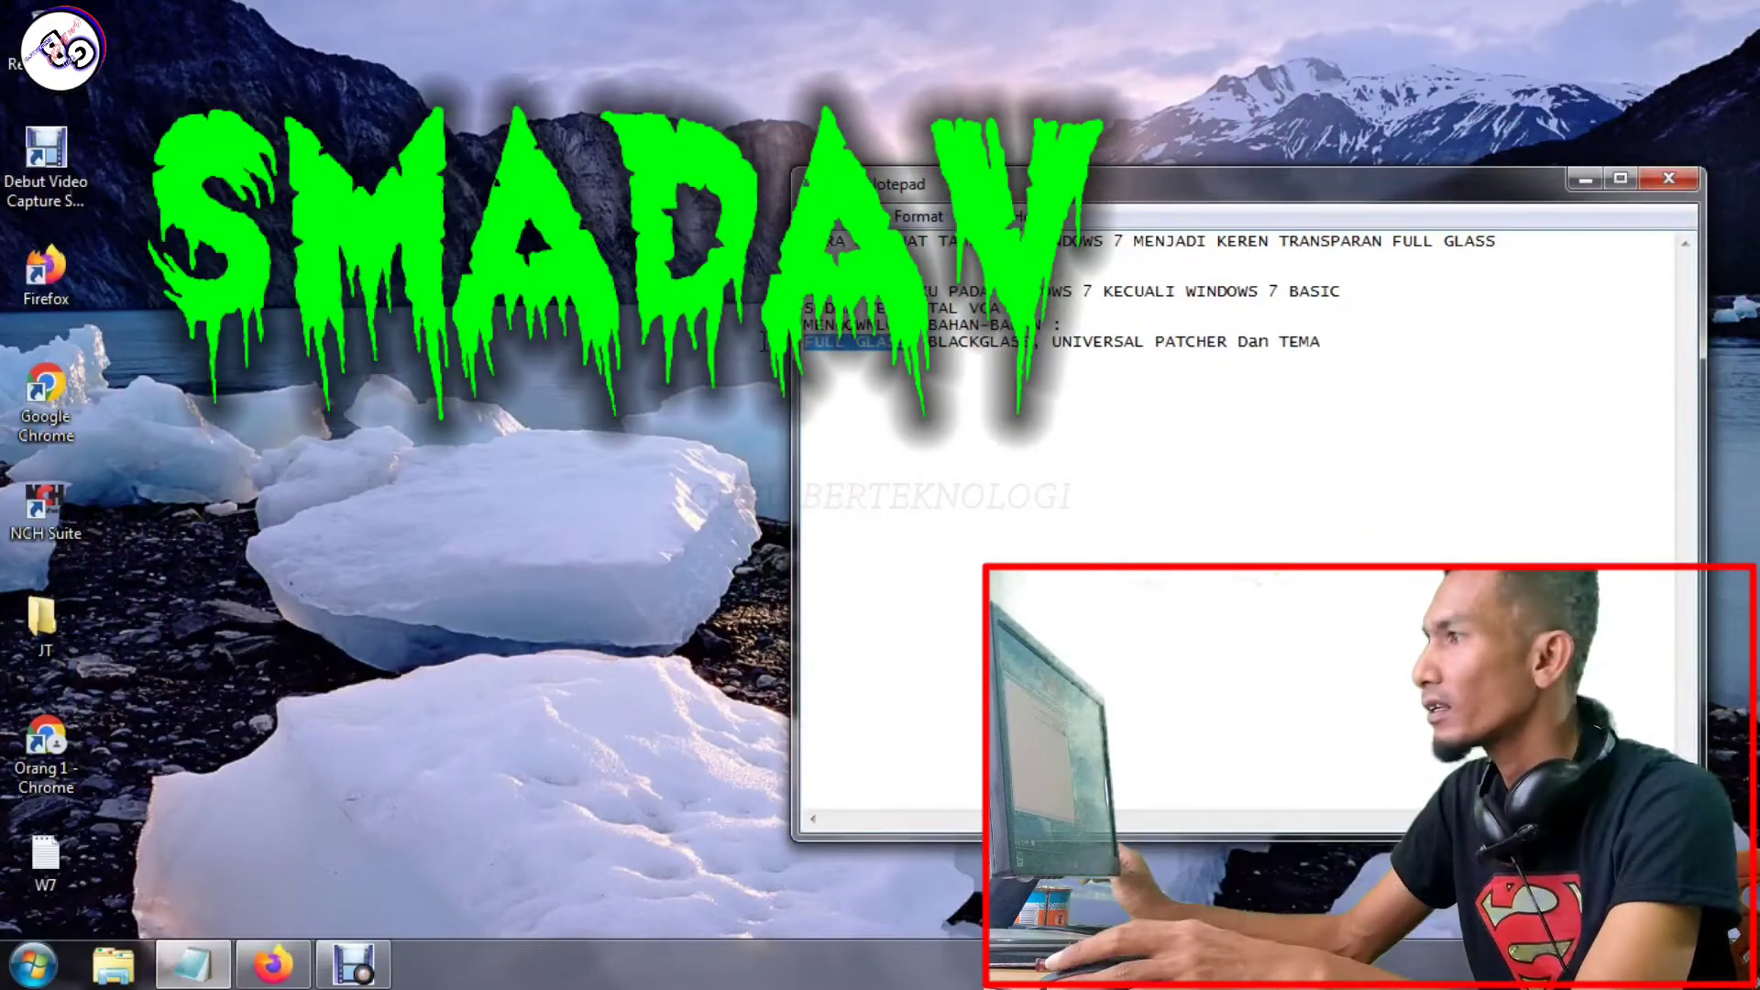
{"action": "double_click", "coordinate": [979, 341]}
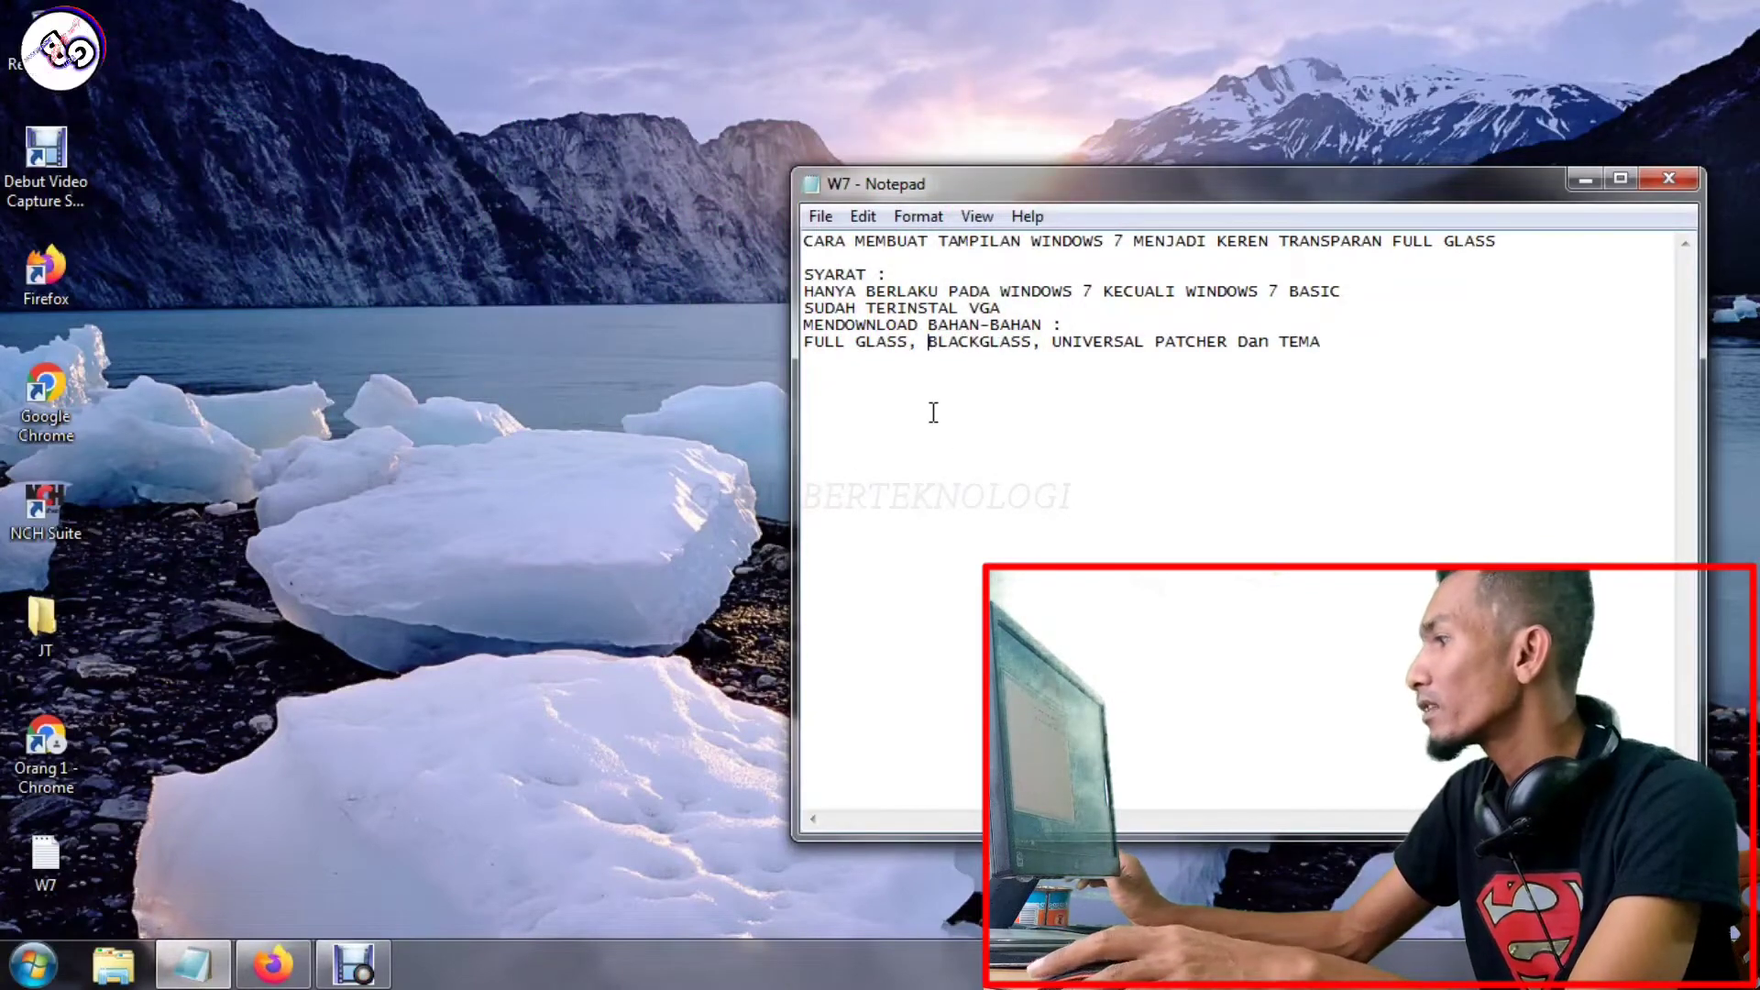
- Switch to Firefox and search Google for GURU BERTEKNOLOGI
{"action": "left_click", "coordinate": [275, 961]}
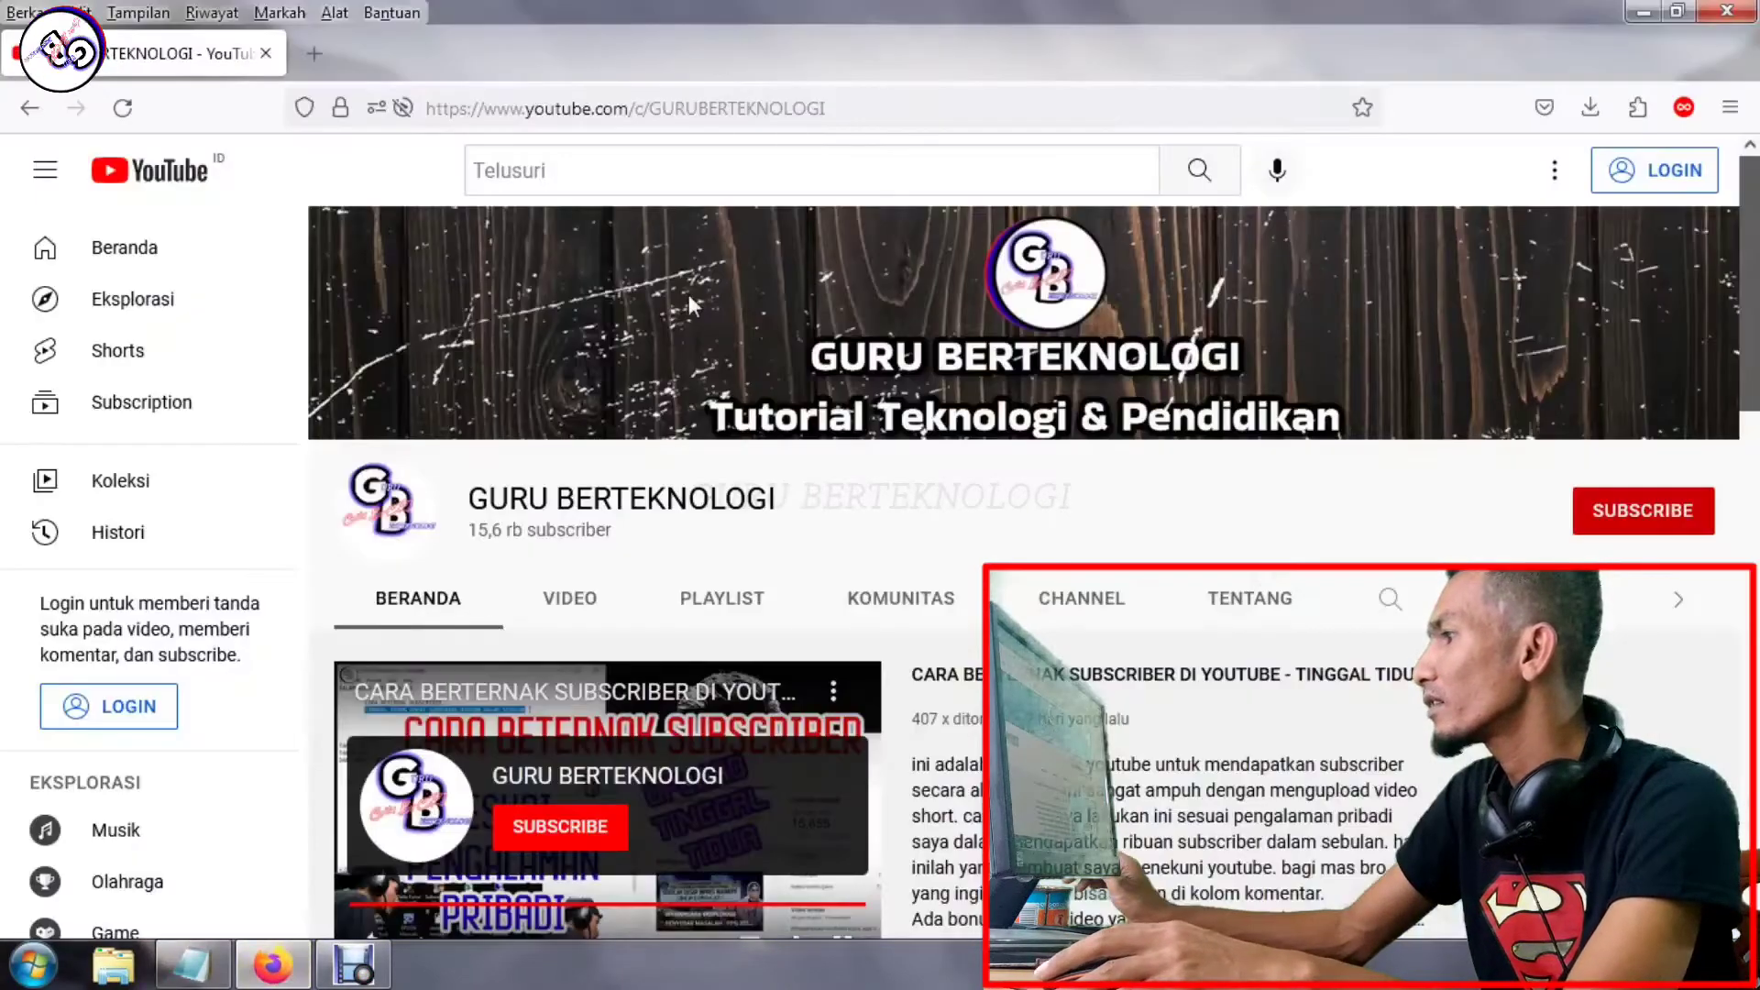
{"action": "scroll", "coordinate": [902, 391], "scroll_direction": "down", "scroll_amount": 5}
{"action": "scroll", "coordinate": [899, 397], "scroll_direction": "up", "scroll_amount": 4}
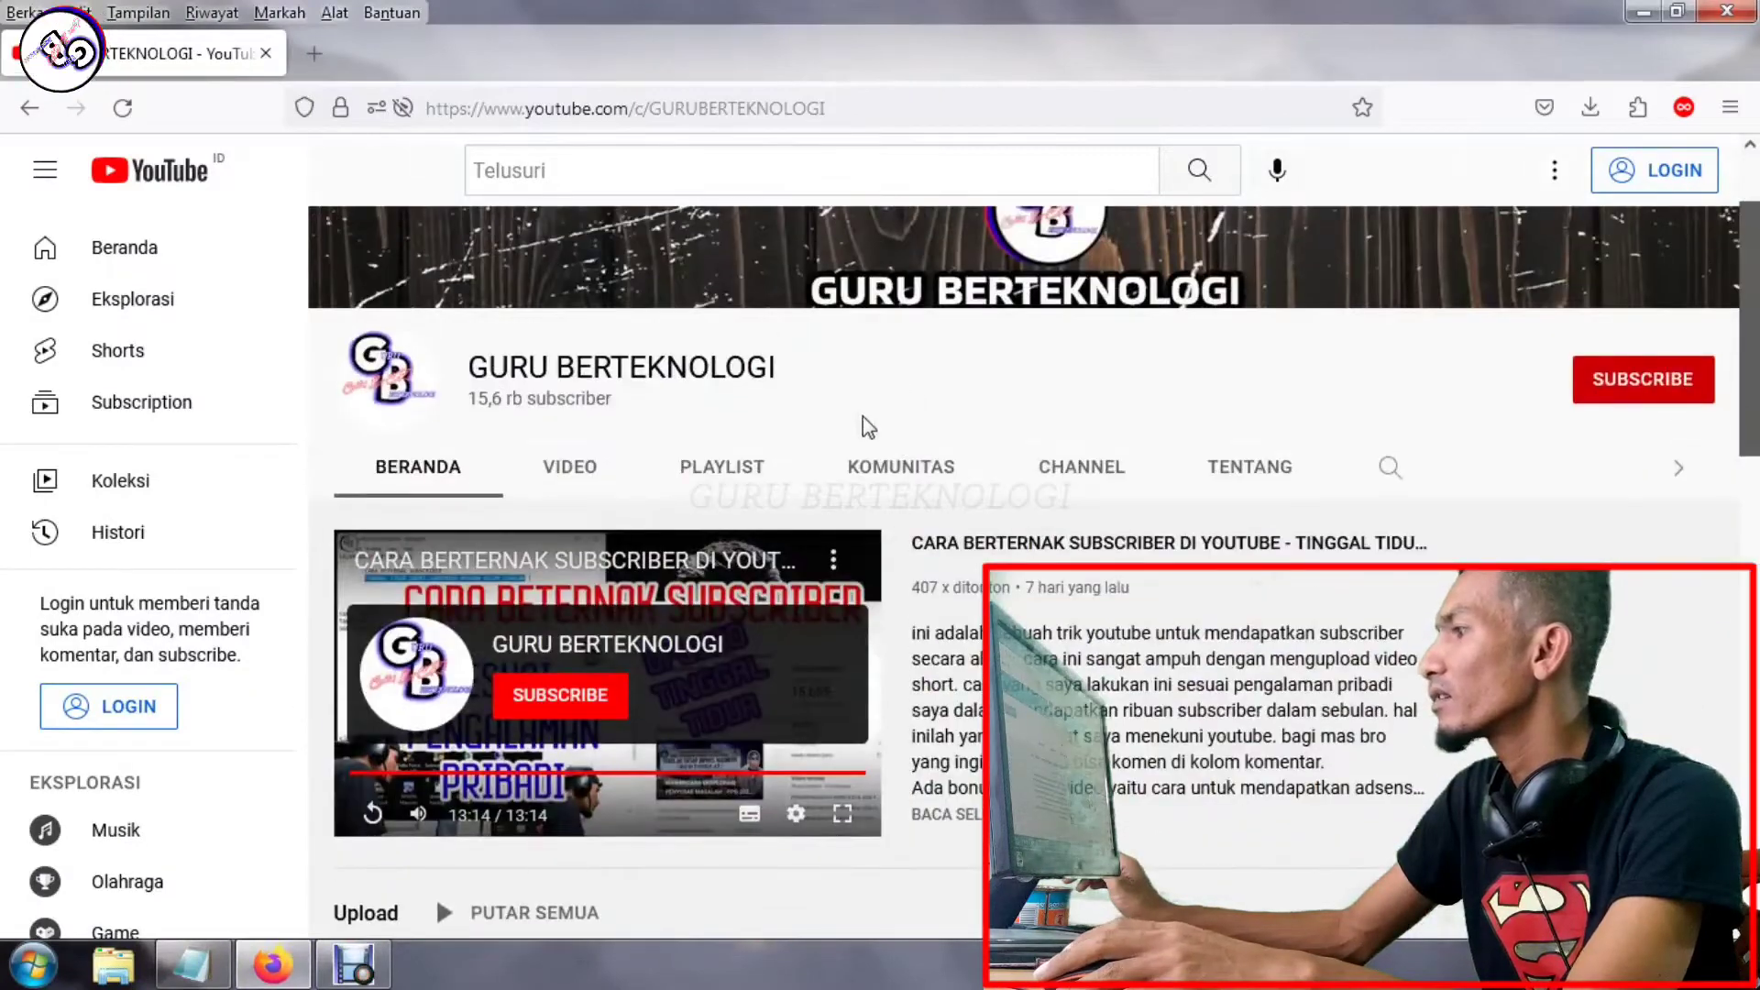
{"action": "left_click", "coordinate": [636, 102]}
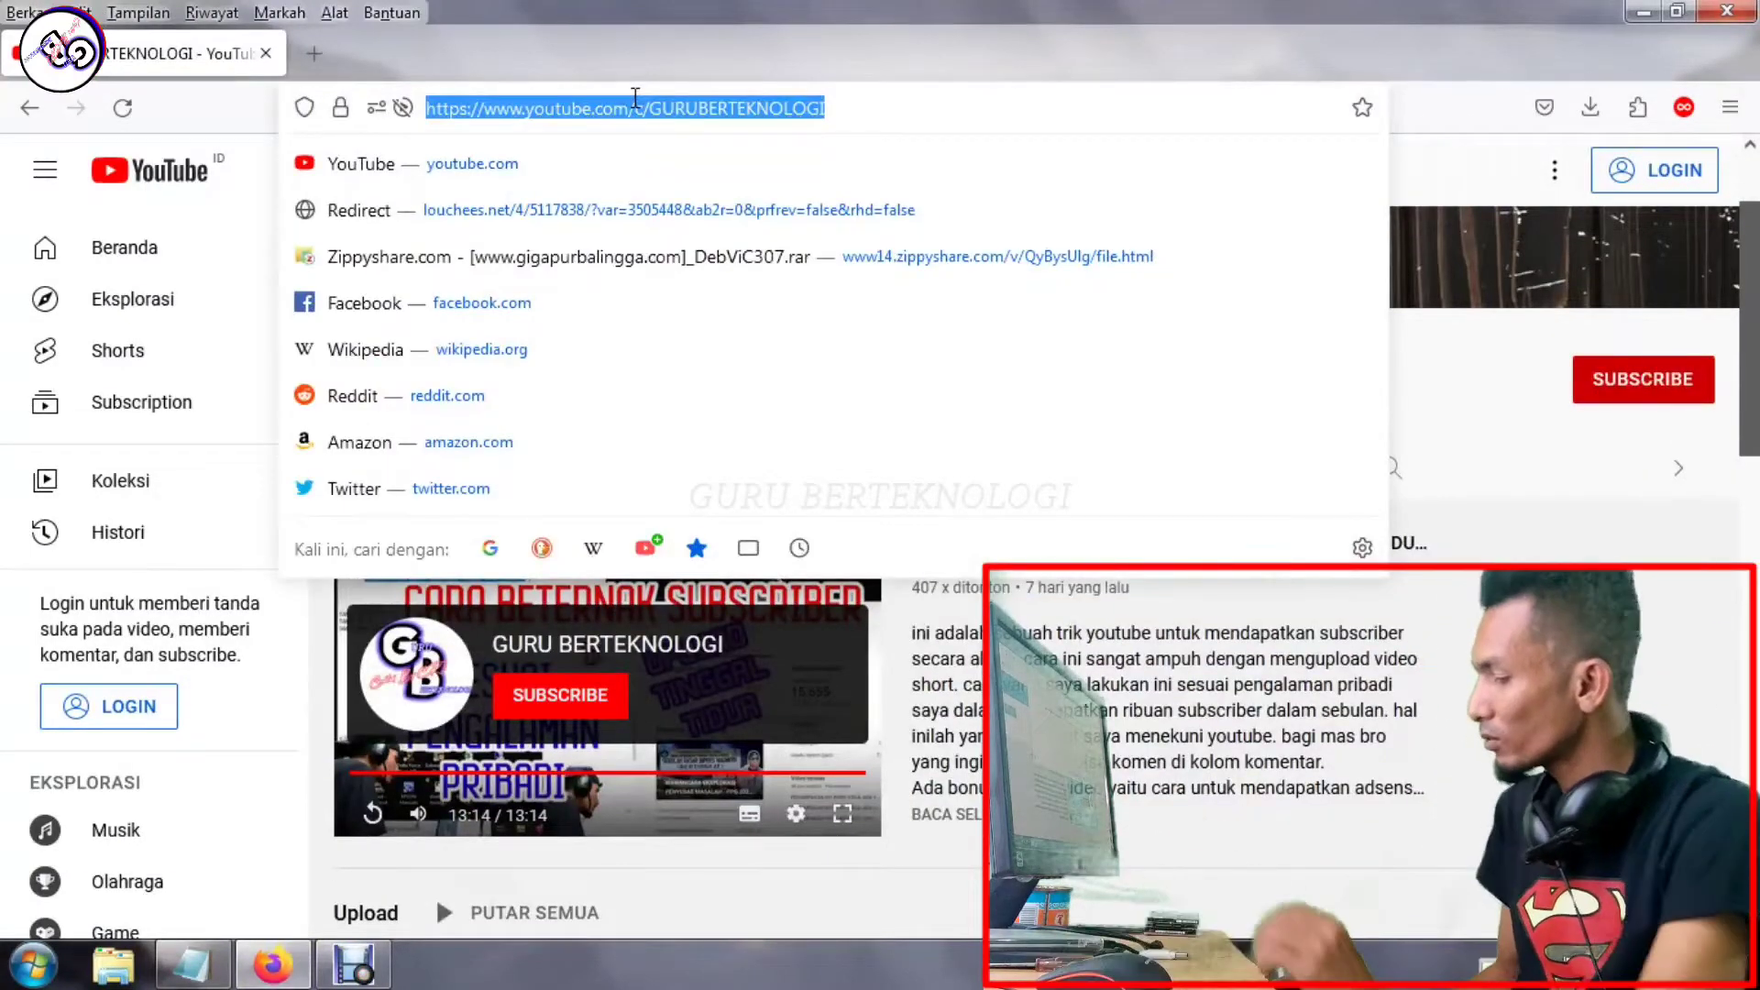
{"action": "type", "text": "guru"}
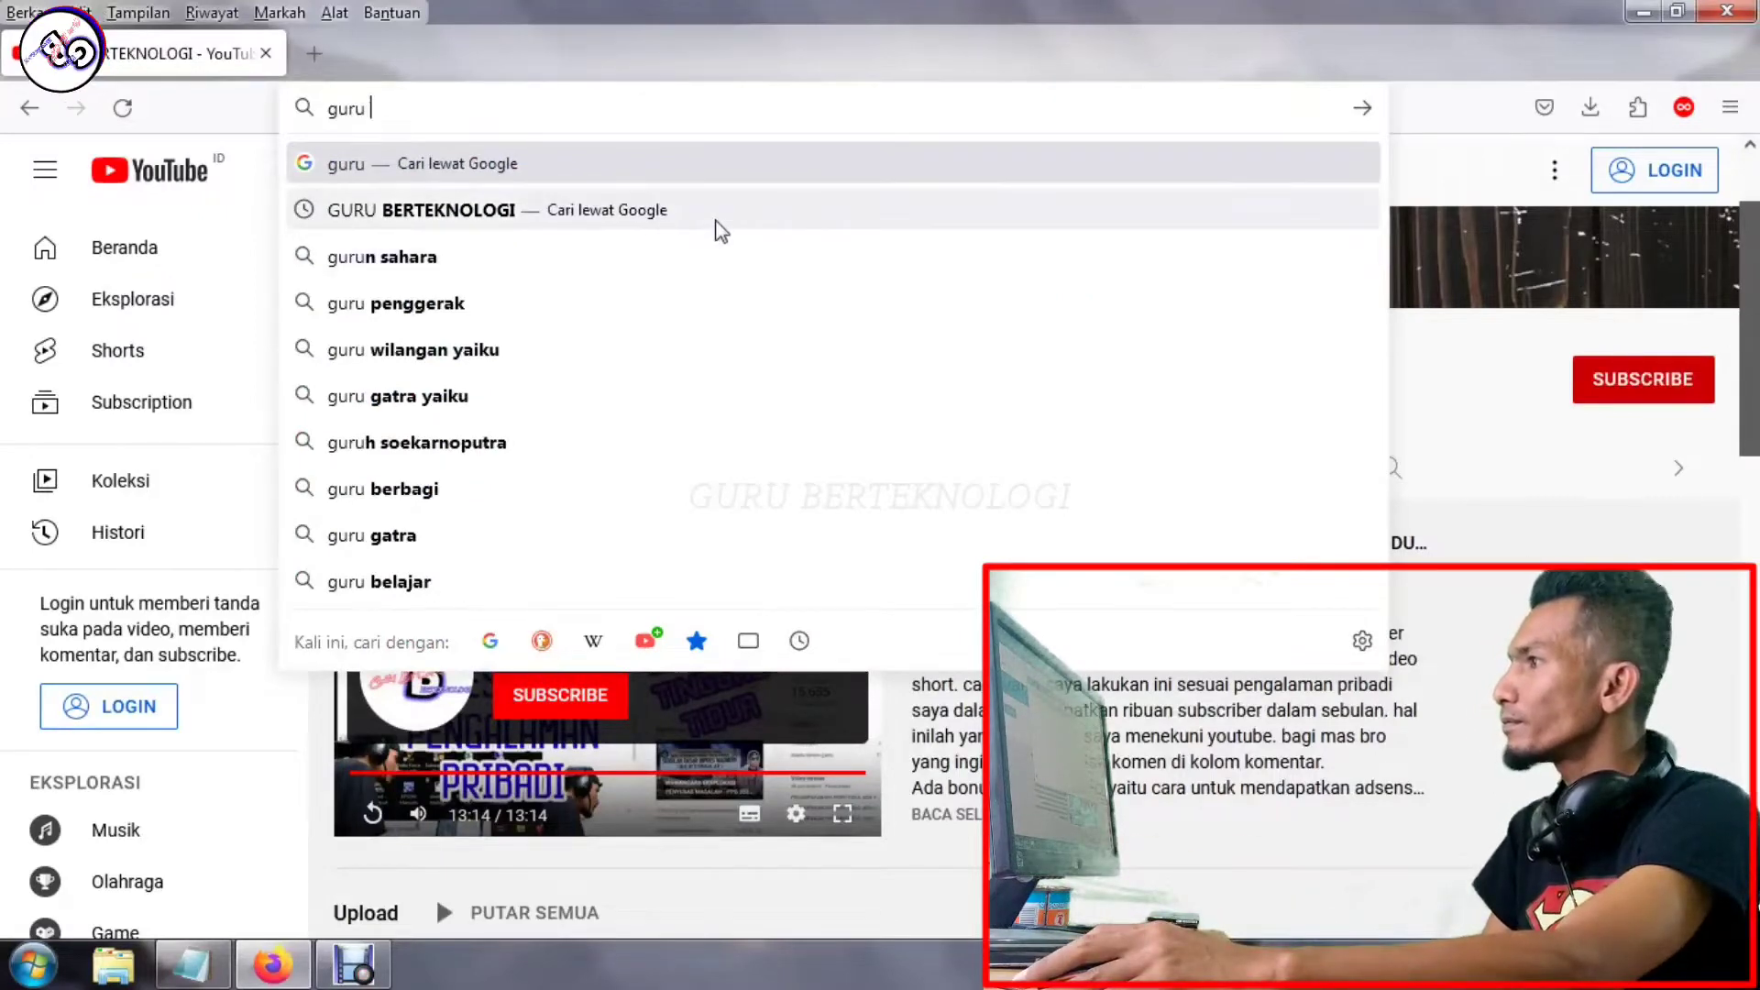
{"action": "left_click", "coordinate": [717, 220]}
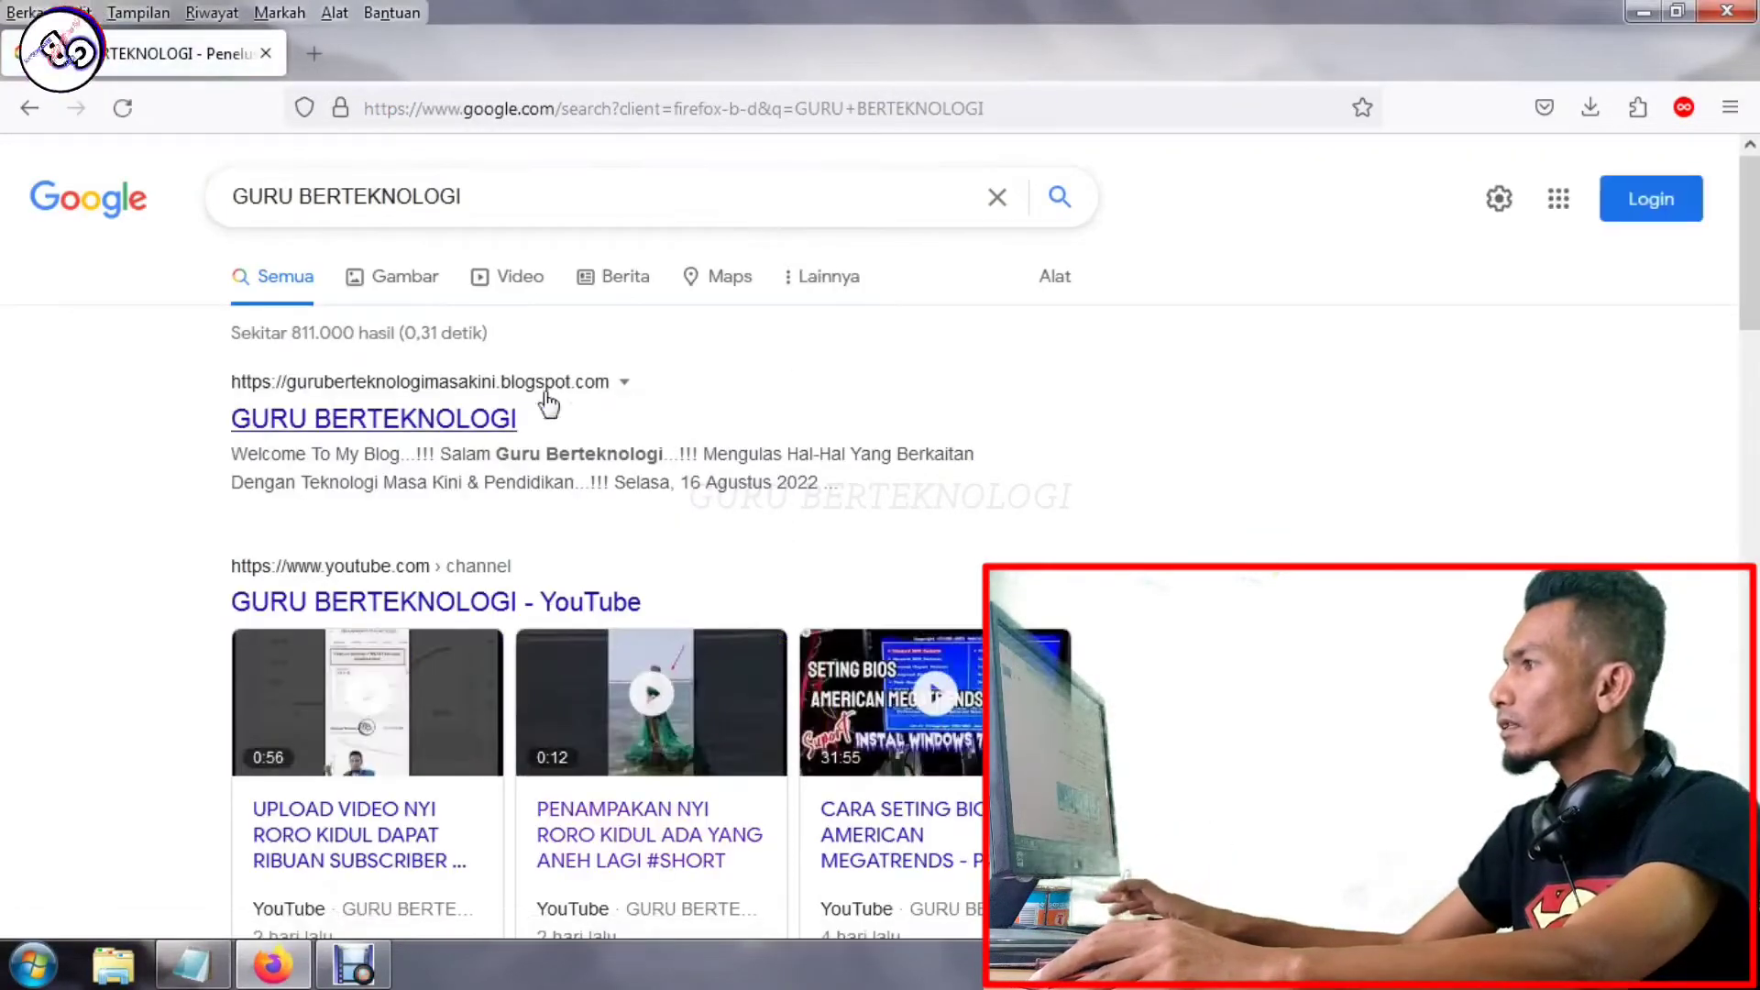
- Open the GURU BERTEKNOLOGI blog from the results and its article CARA MEMBUAT TAMPILAN WINDOWS 7 MENJADI KEREN TRANSPARAN FULL GLASS
{"action": "scroll", "coordinate": [421, 404], "scroll_direction": "down", "scroll_amount": 8}
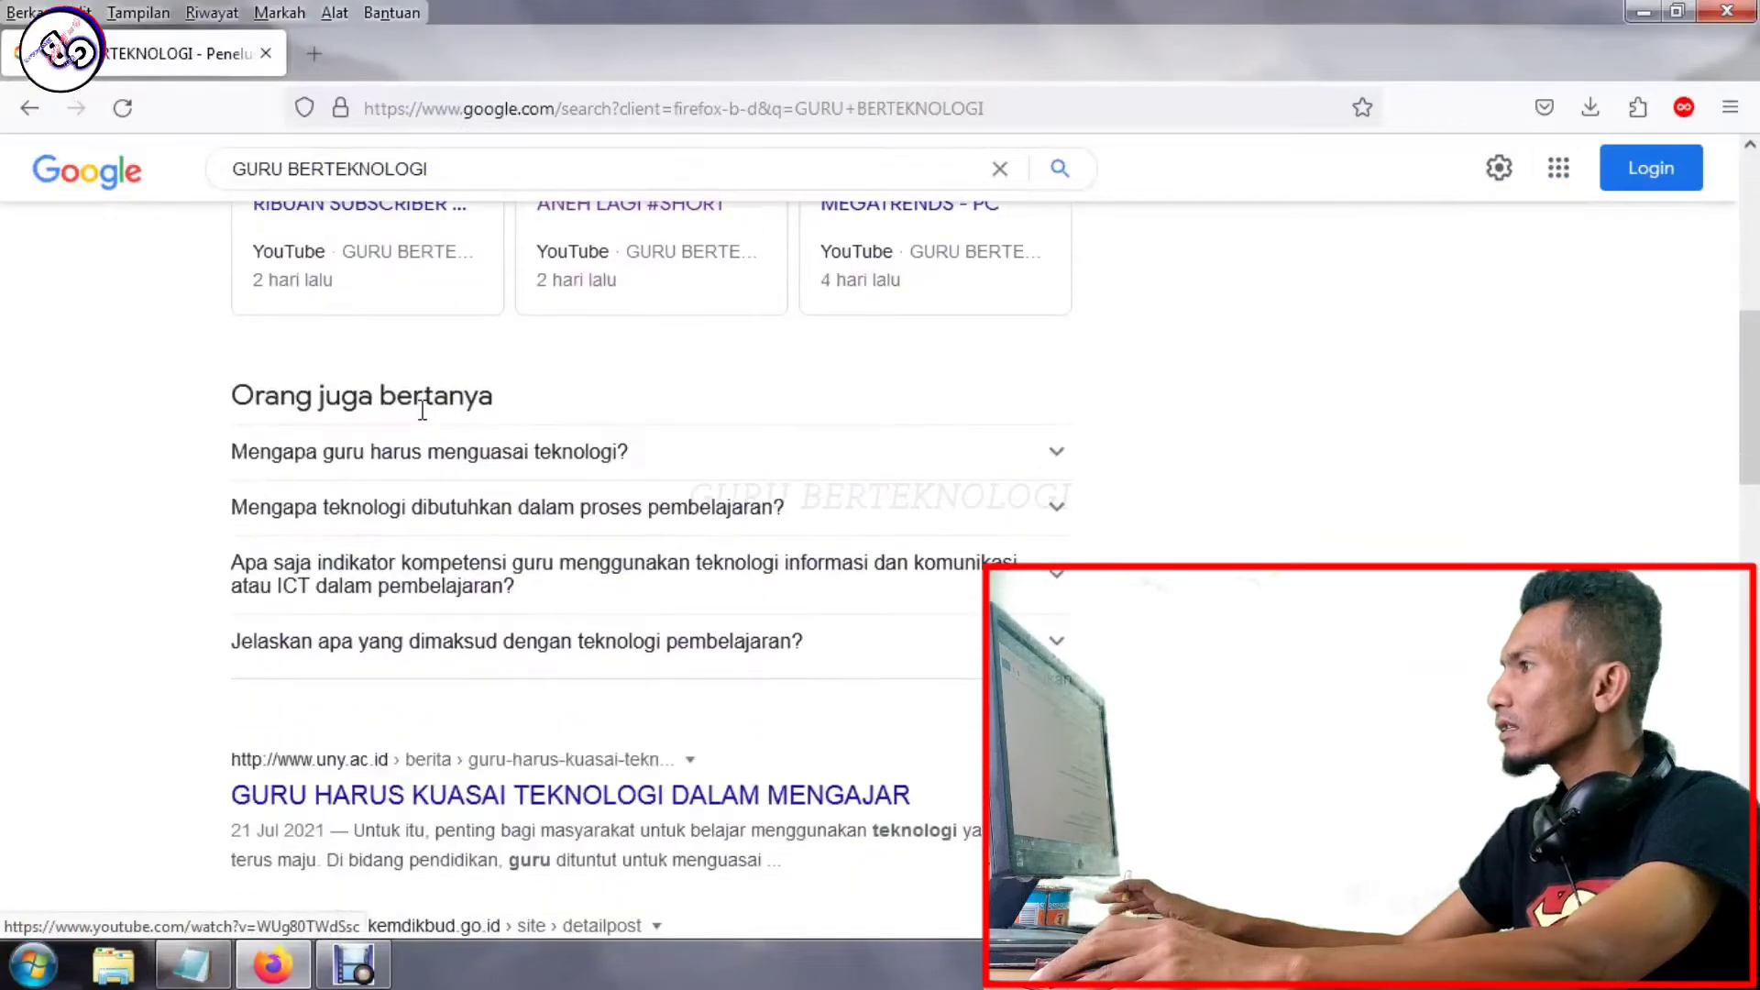
{"action": "scroll", "coordinate": [422, 403], "scroll_direction": "up", "scroll_amount": 7}
{"action": "left_click", "coordinate": [422, 290]}
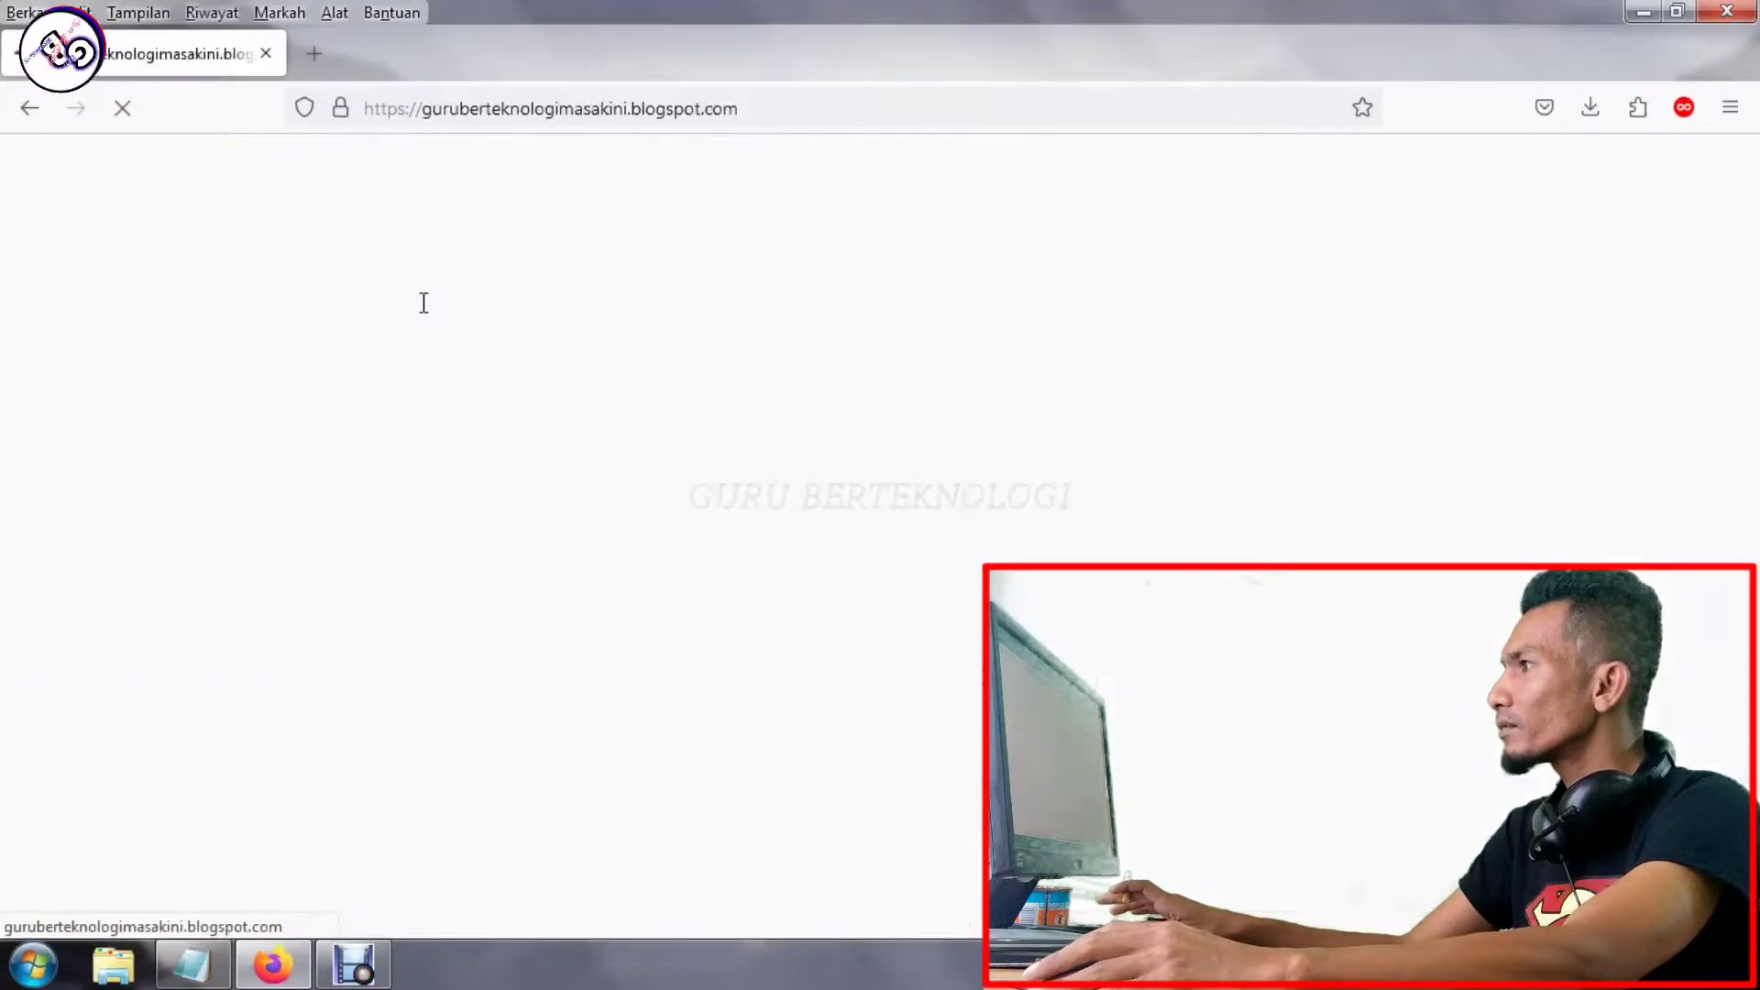
{"action": "scroll", "coordinate": [596, 509], "scroll_direction": "down", "scroll_amount": 3}
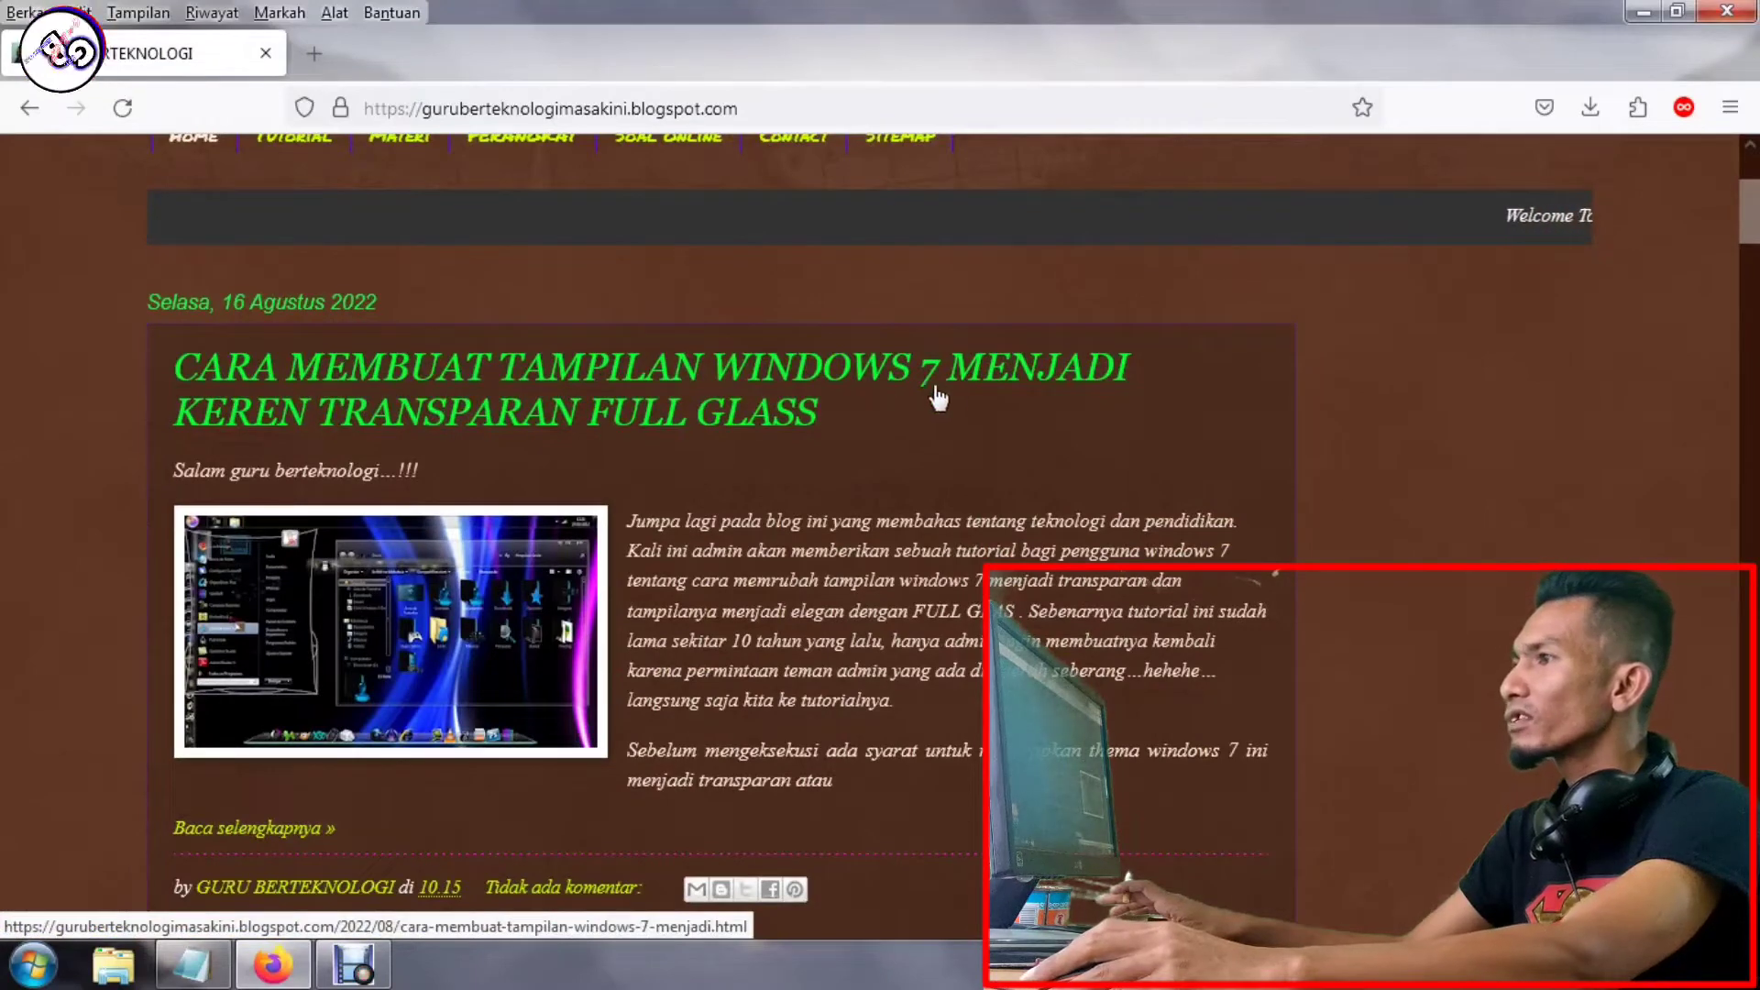
{"action": "left_click", "coordinate": [690, 421]}
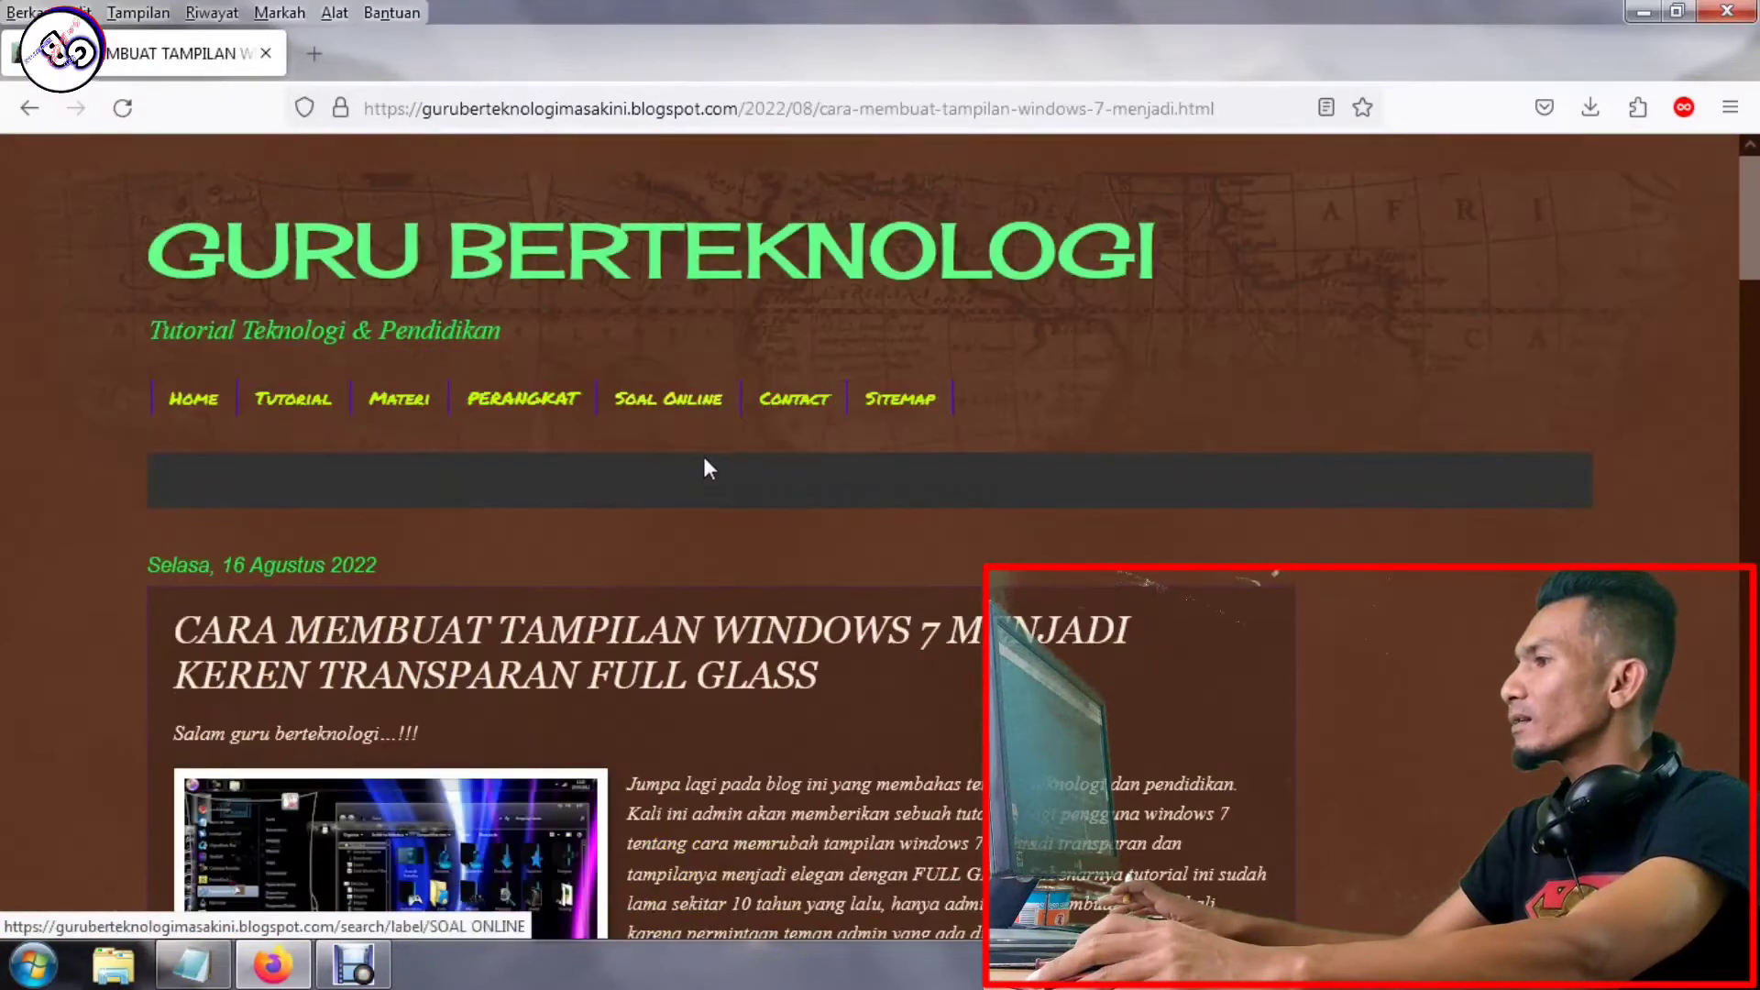
- Examine the article's list of required materials and view the Google Drive folder behind the BlackGlass download link
{"action": "scroll", "coordinate": [706, 459], "scroll_direction": "down", "scroll_amount": 10}
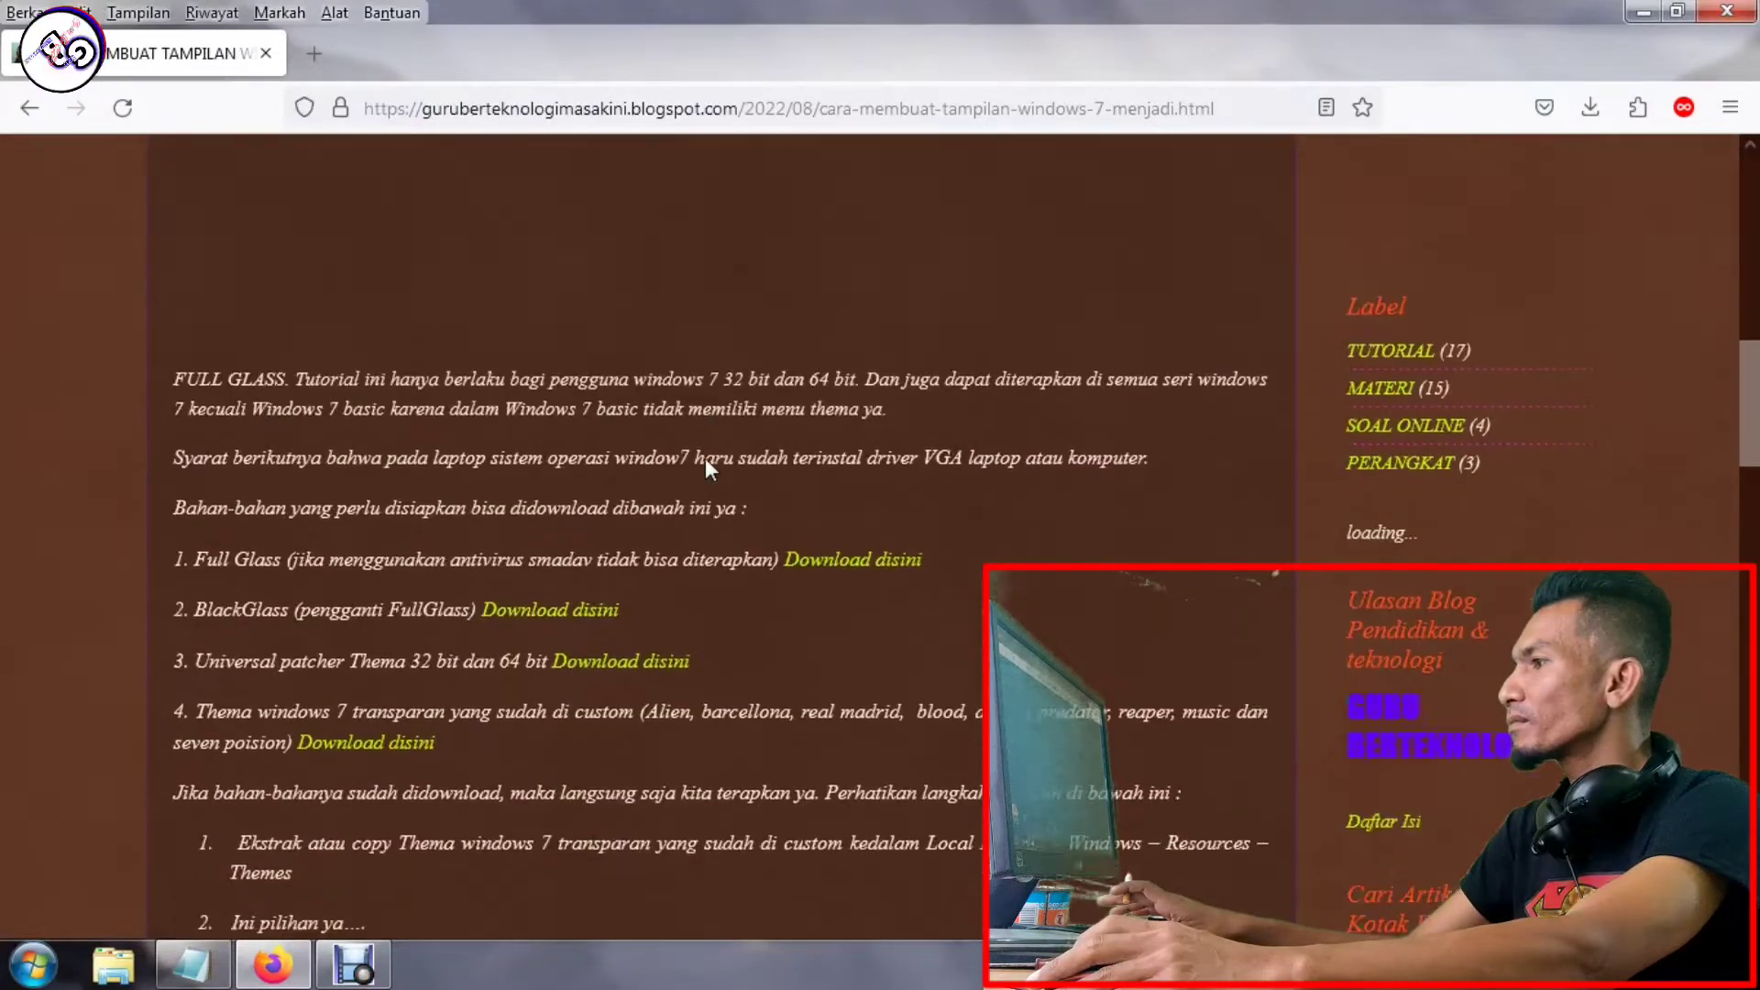
{"action": "scroll", "coordinate": [706, 458], "scroll_direction": "down", "scroll_amount": 1}
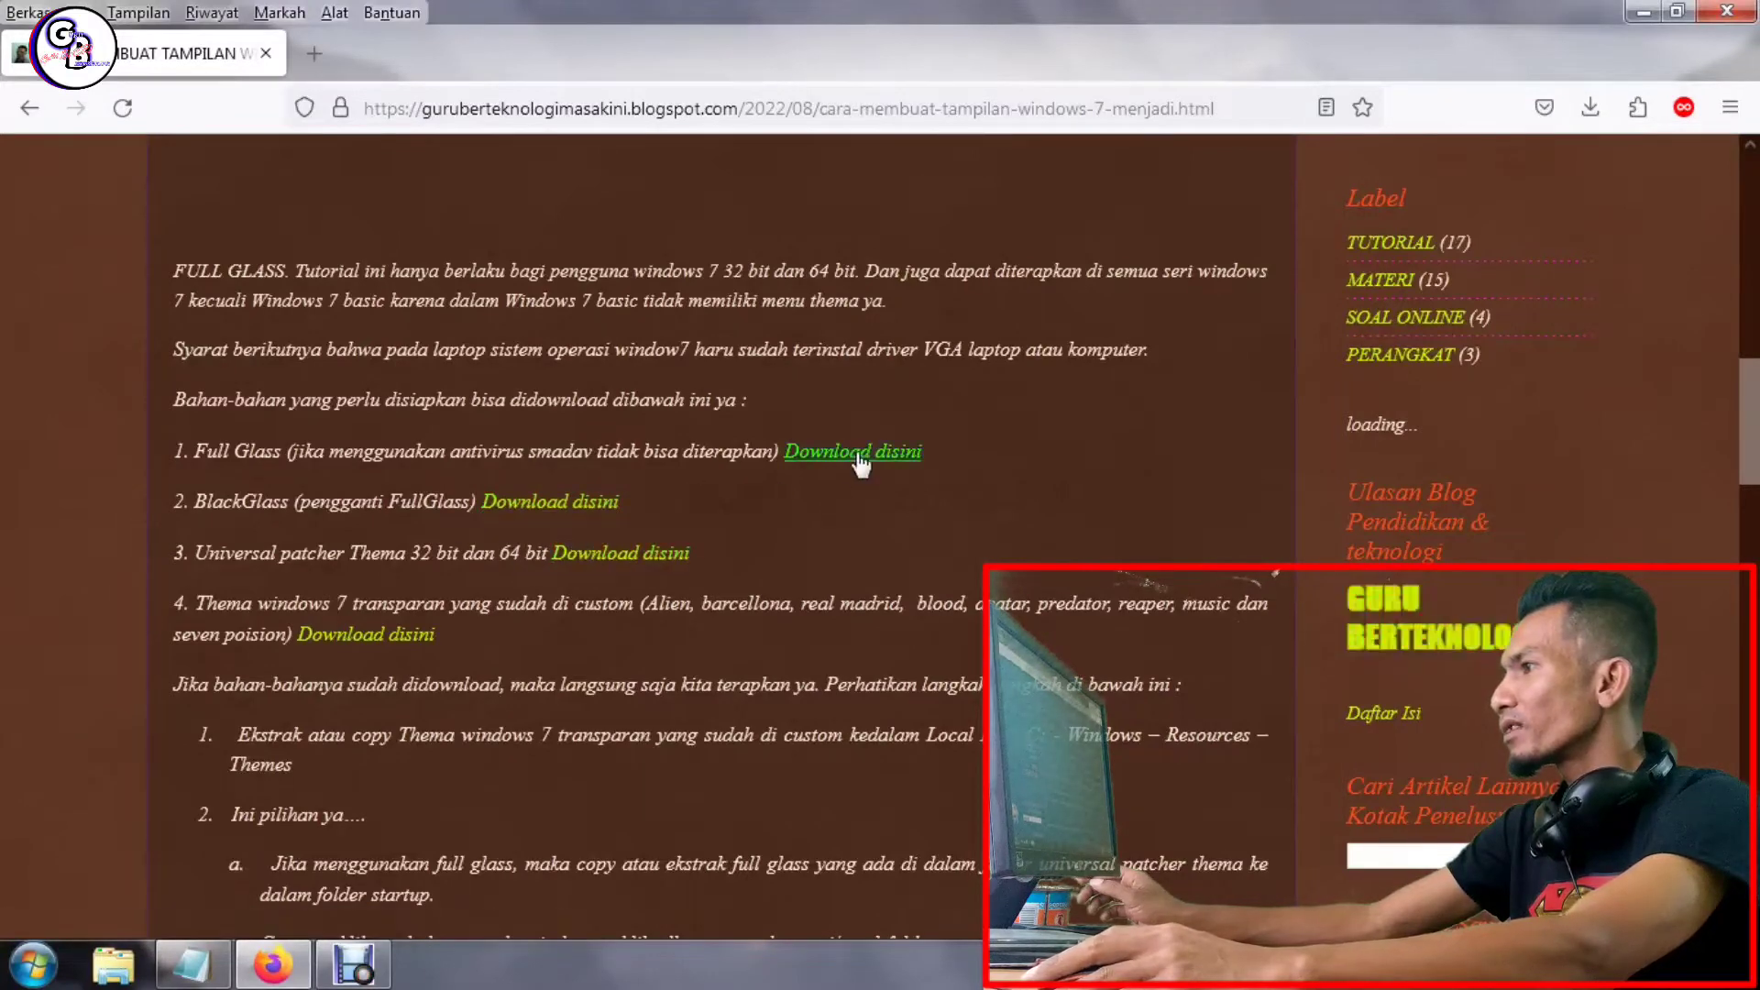
{"action": "left_click", "coordinate": [589, 501]}
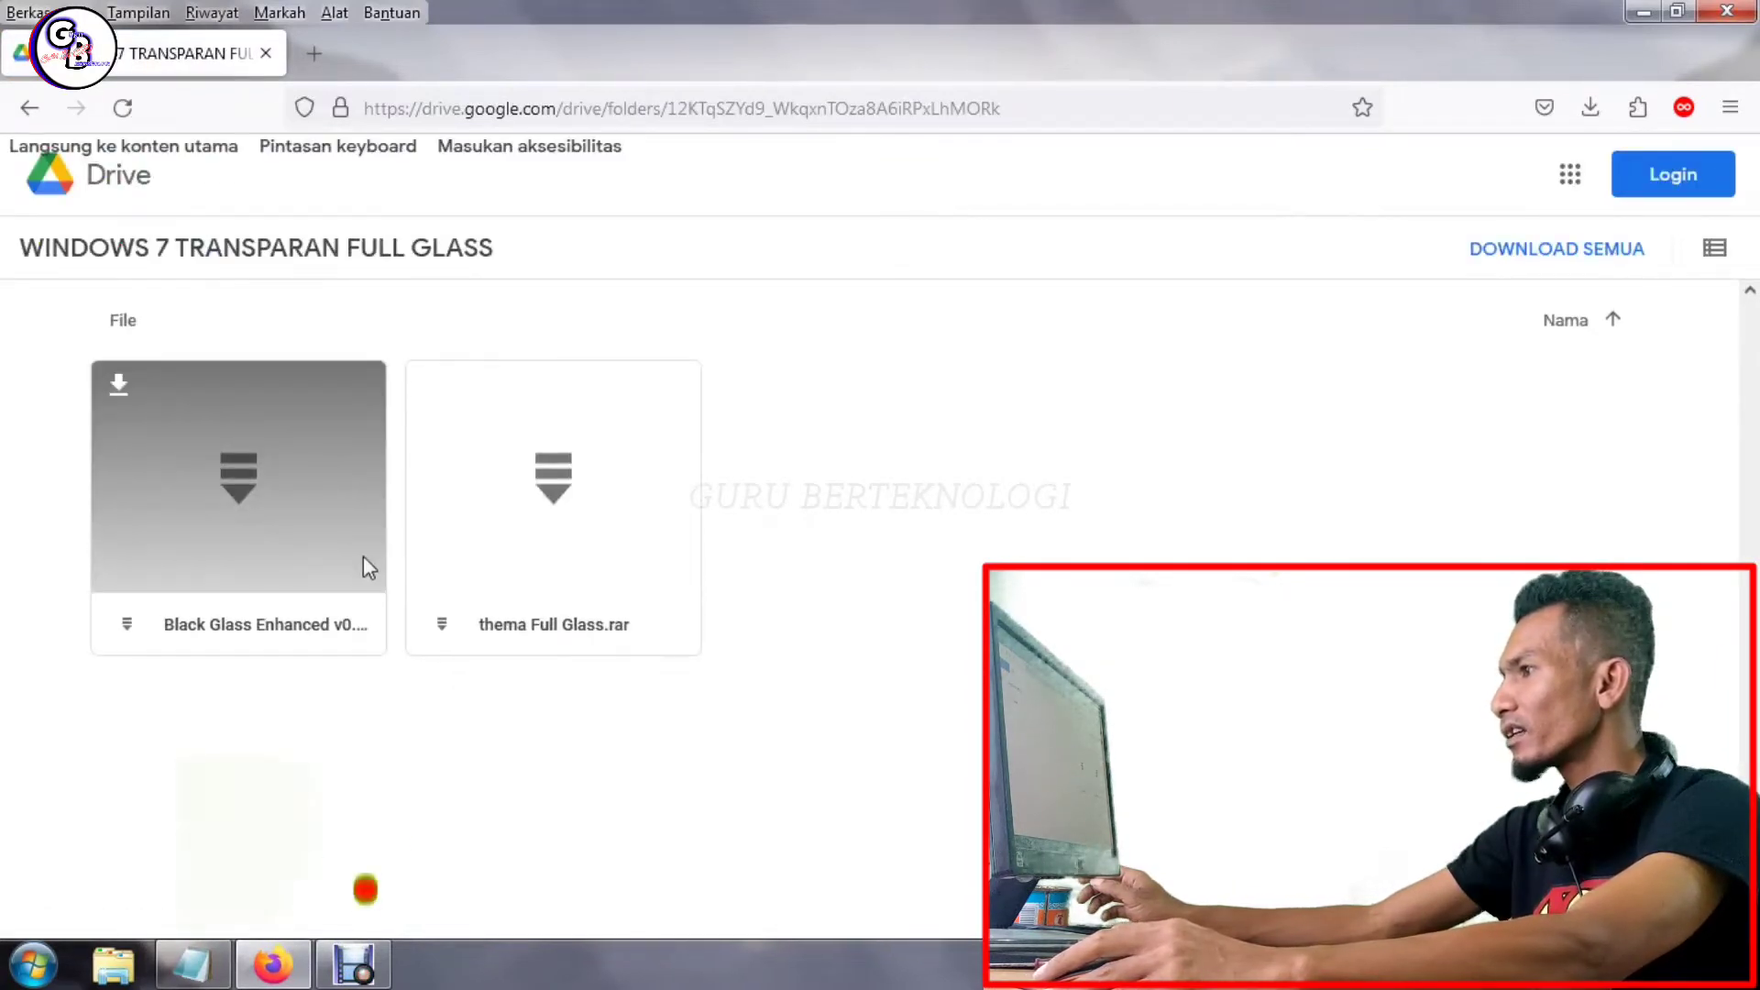
{"action": "left_click", "coordinate": [40, 92]}
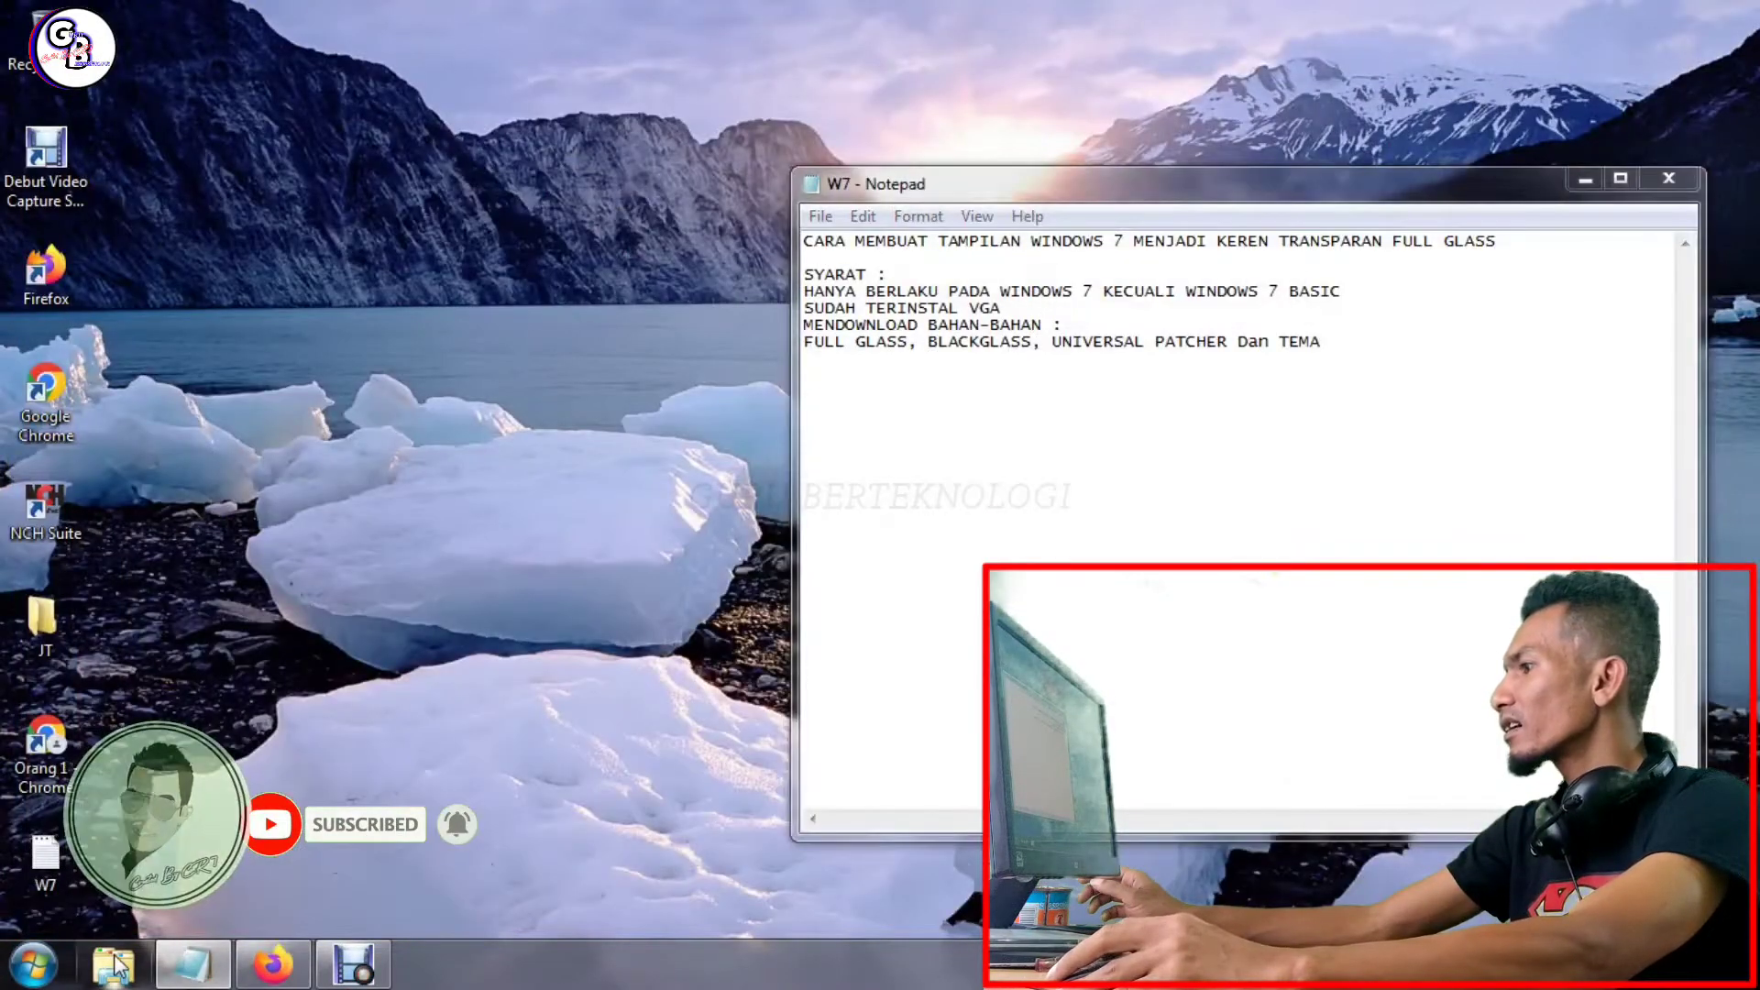
- Open the Windows 7 Transparan Full Glass folder on drive D and look over its three archives
{"action": "left_click", "coordinate": [113, 964]}
{"action": "left_click", "coordinate": [123, 493]}
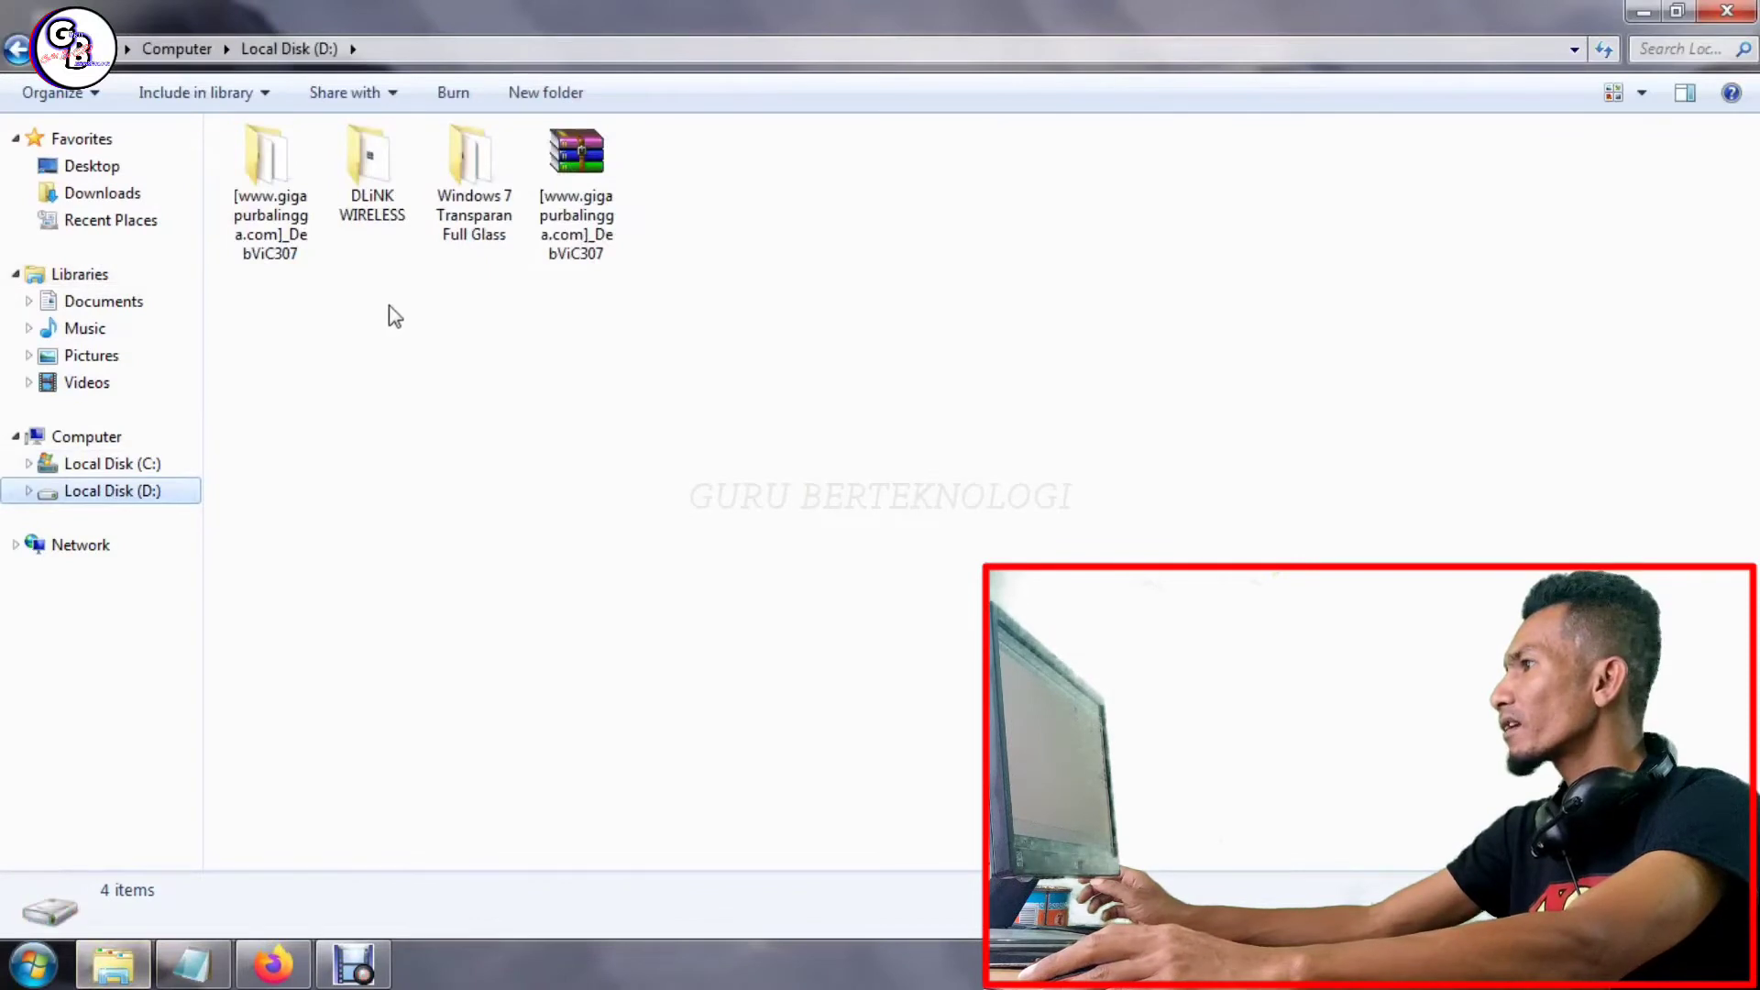
{"action": "double_click", "coordinate": [473, 183]}
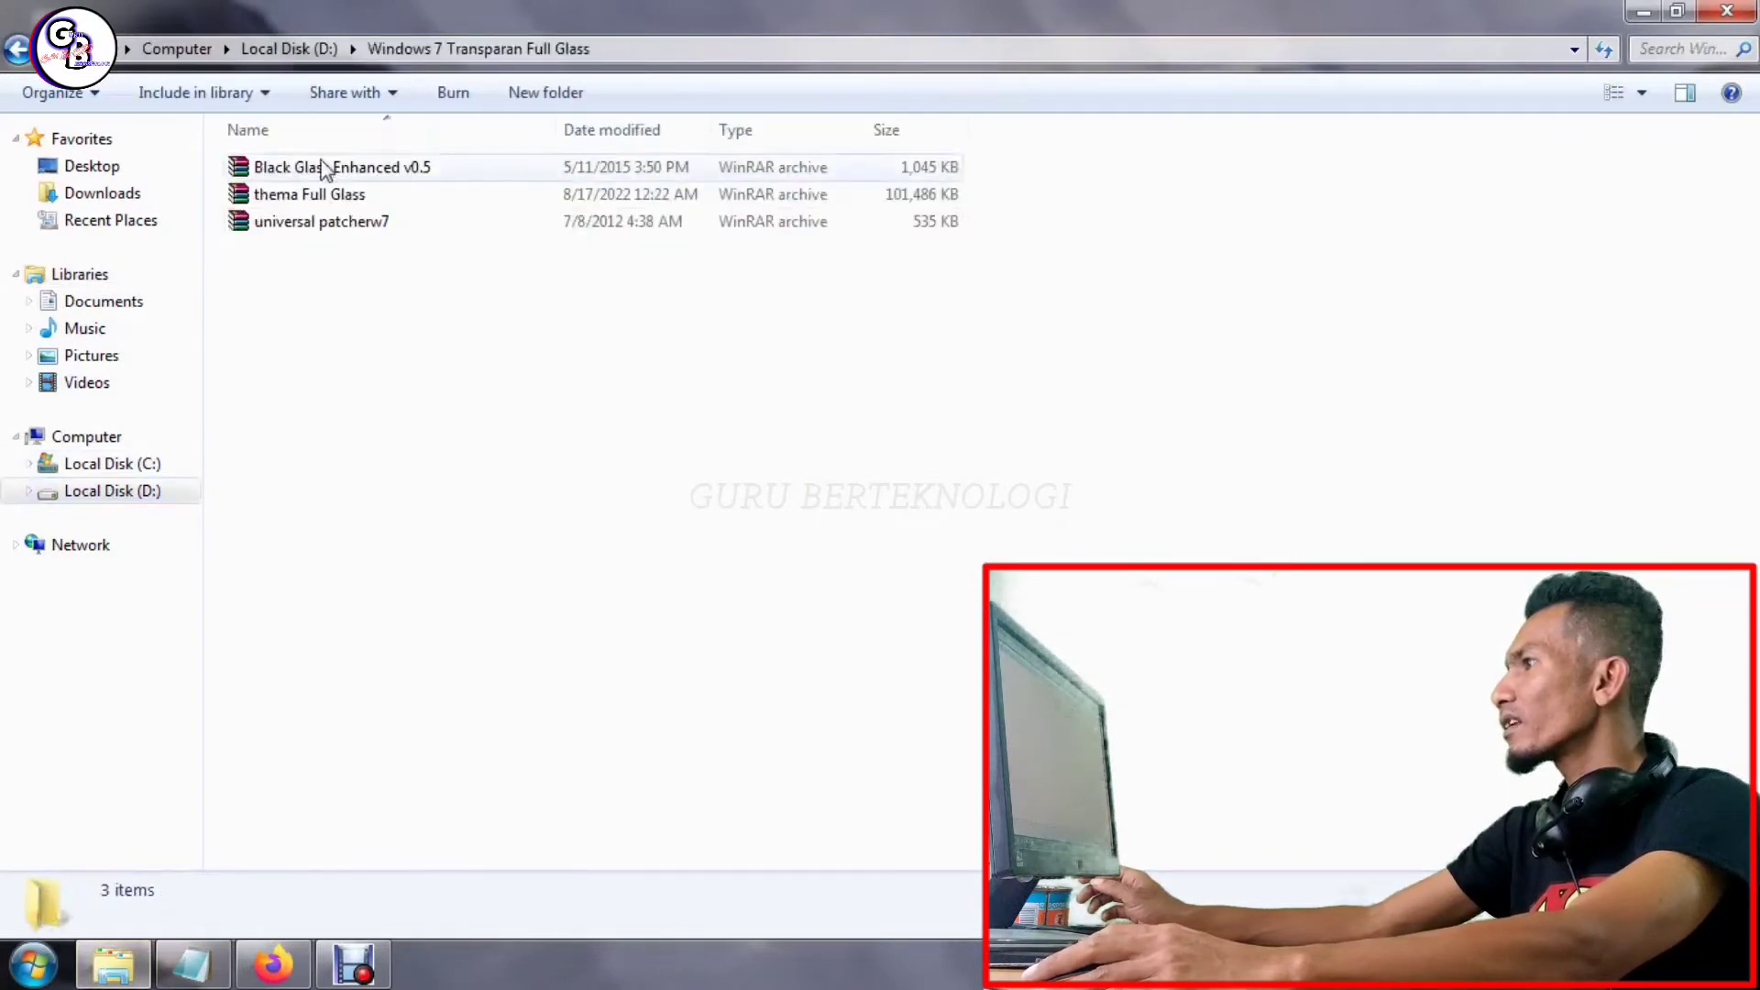
{"action": "left_click_drag", "start_coordinate": [325, 367], "coordinate": [344, 198]}
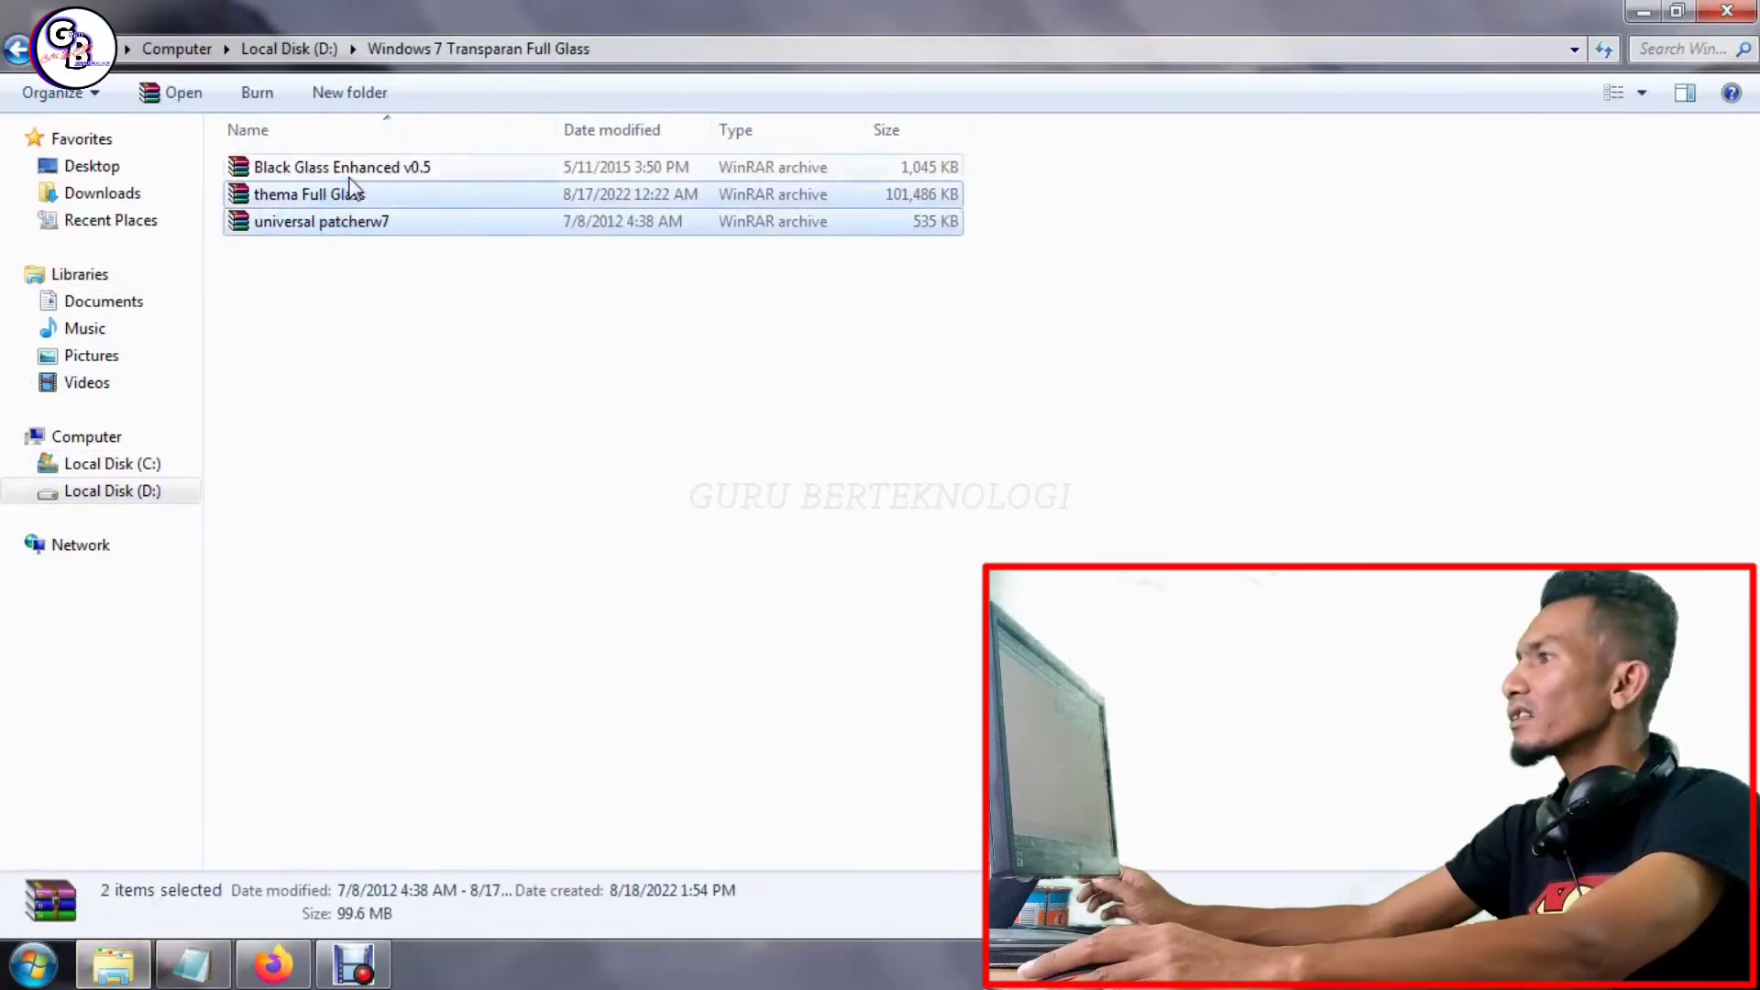
{"action": "left_click", "coordinate": [457, 411]}
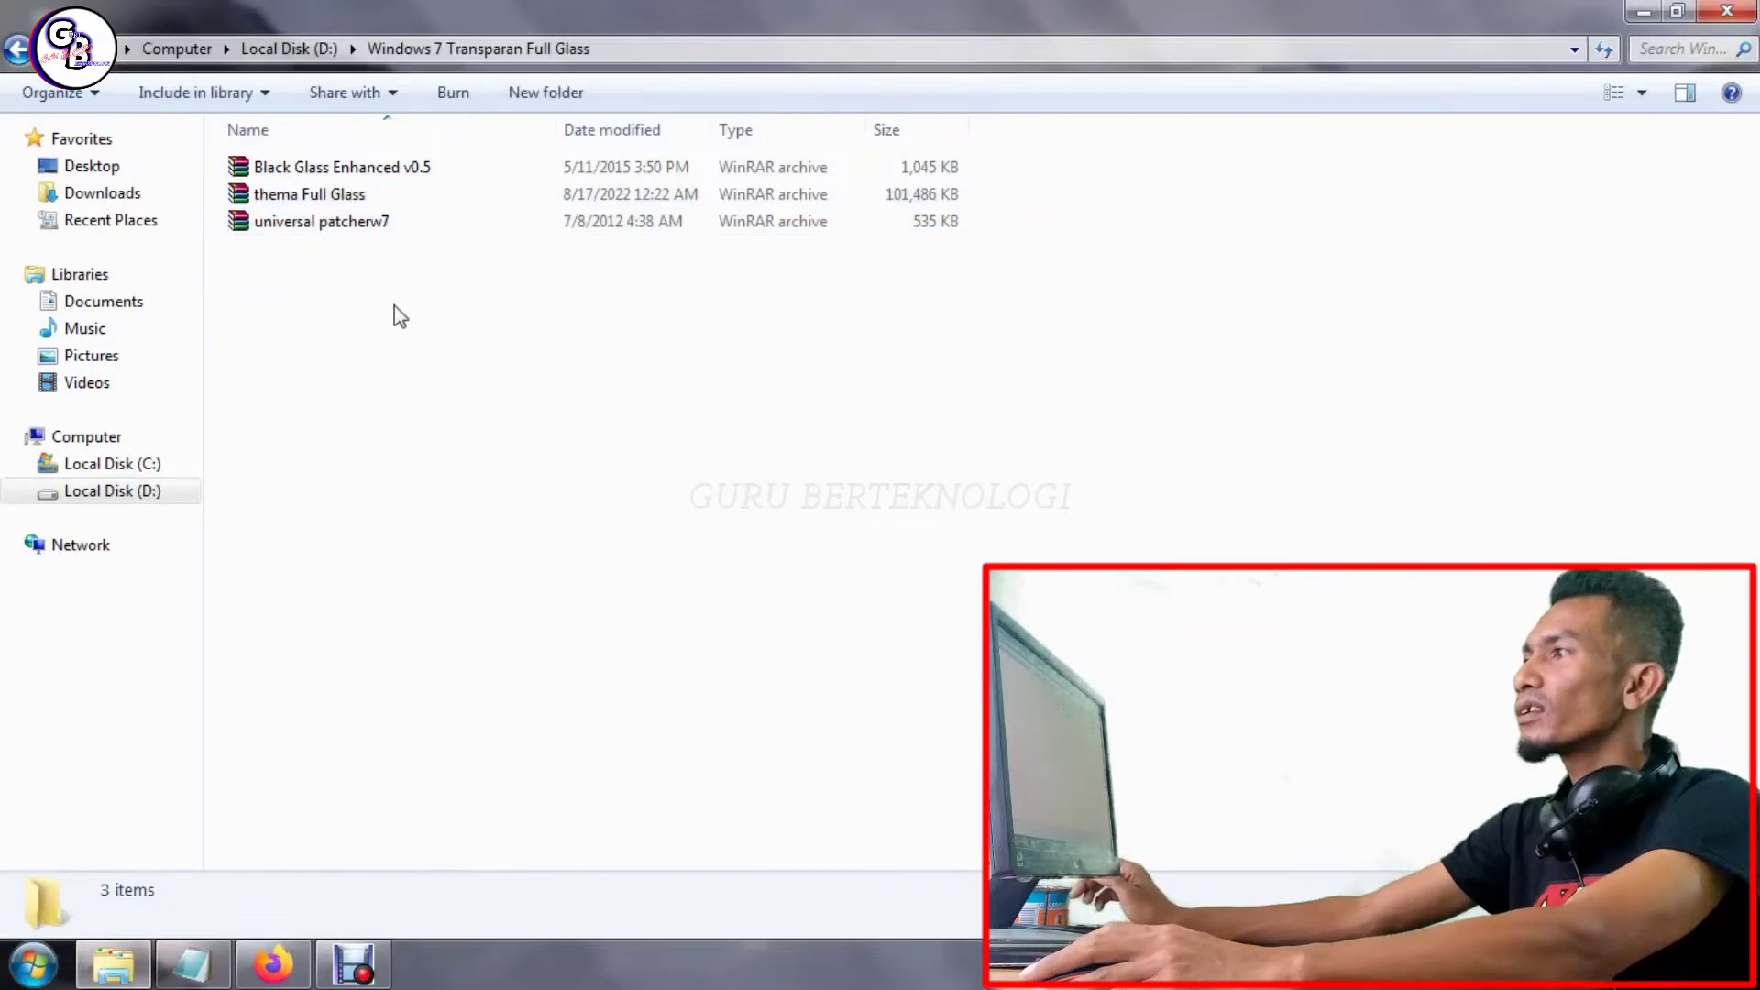
{"action": "left_click", "coordinate": [413, 183]}
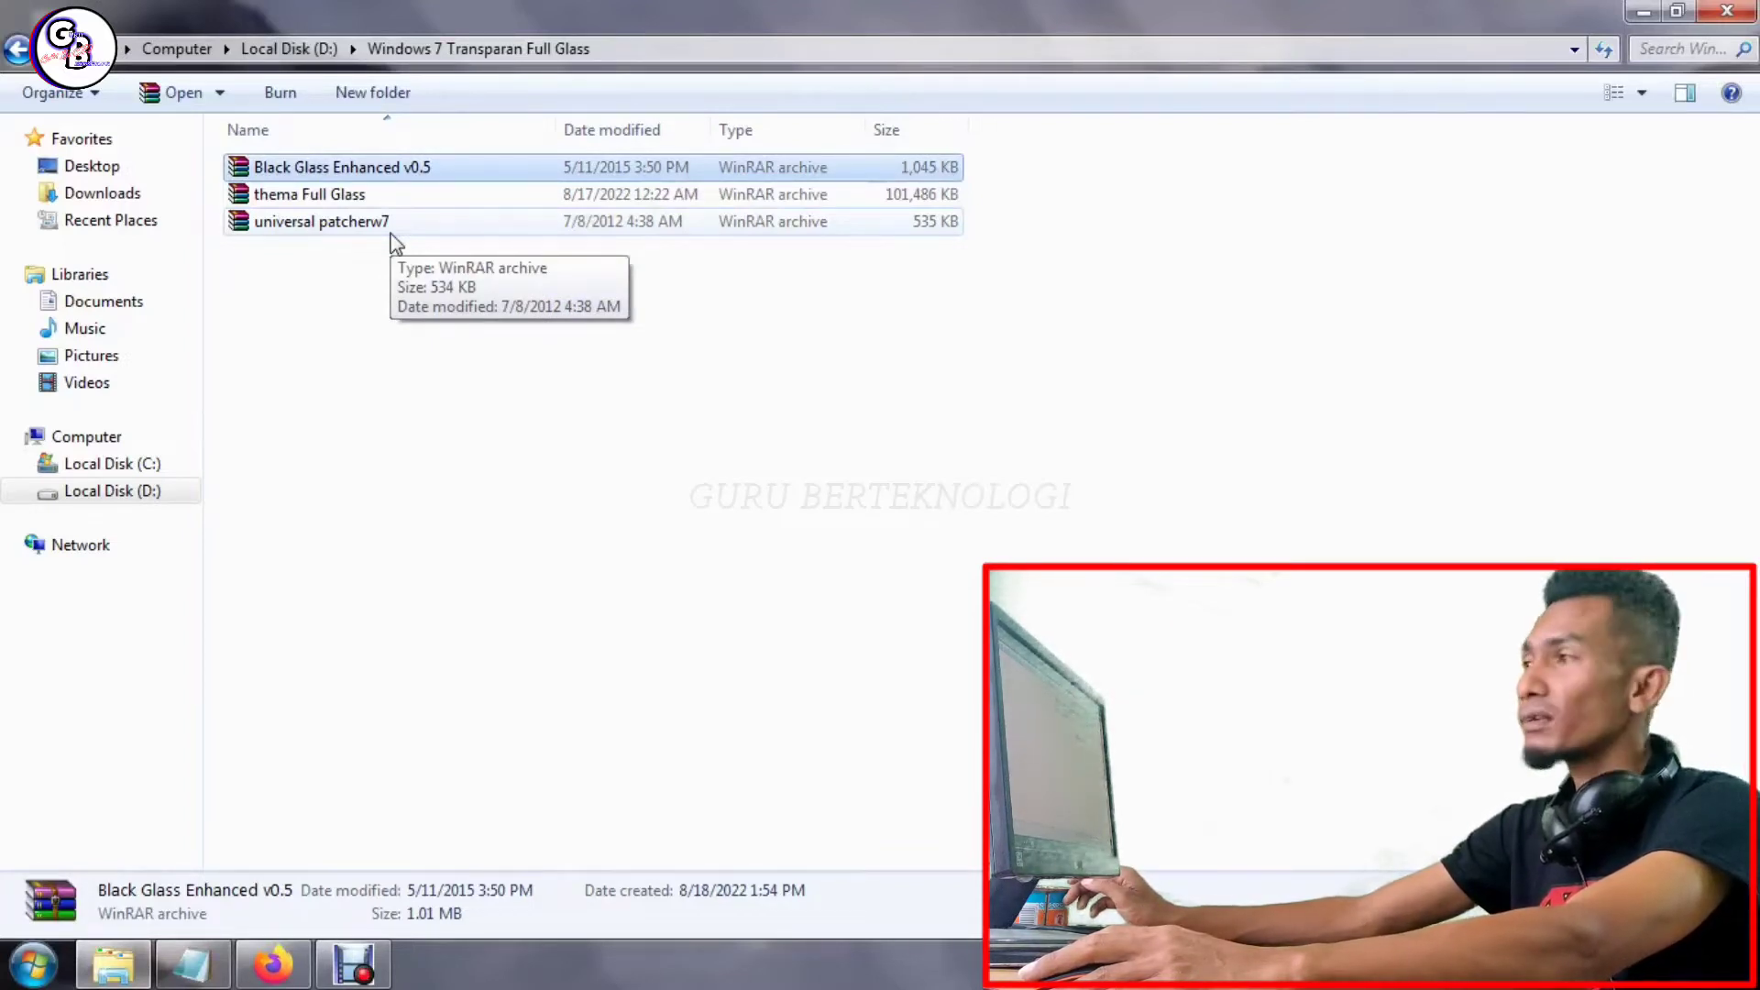
{"action": "left_click", "coordinate": [357, 273]}
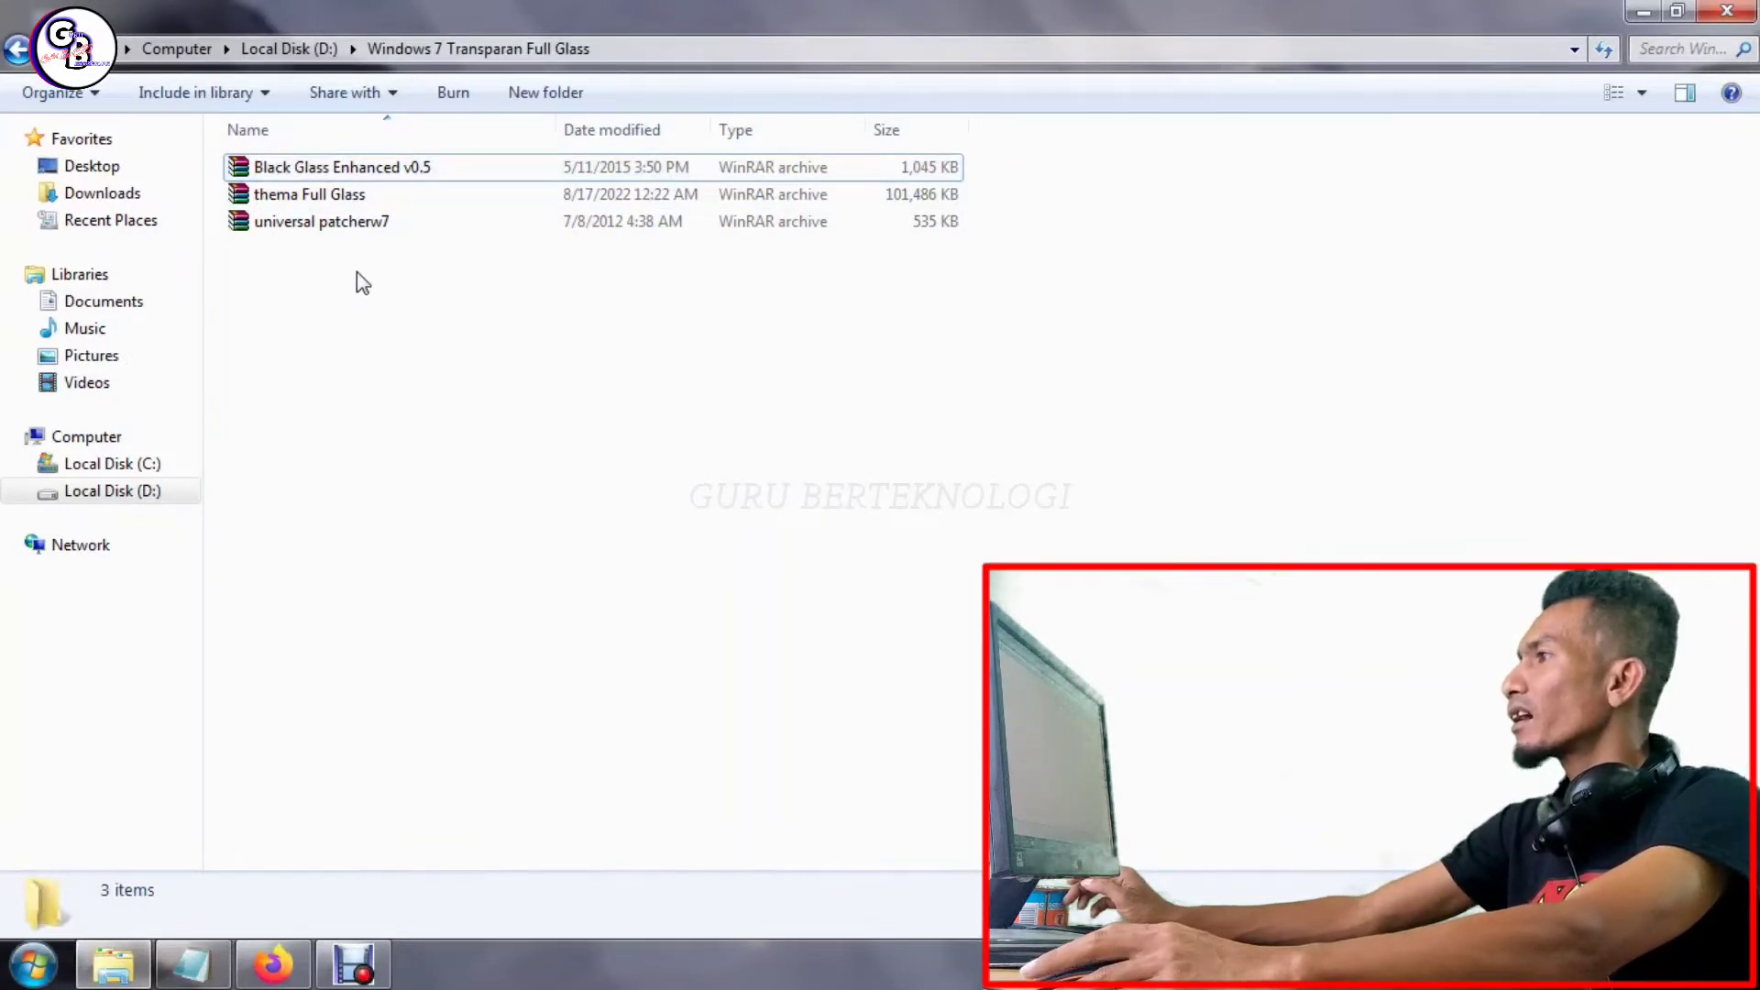
- Extract the thema Full Glass folder from the thema Full Glass archive into the Windows 7 Transparan Full Glass folder
{"action": "left_click", "coordinate": [385, 207]}
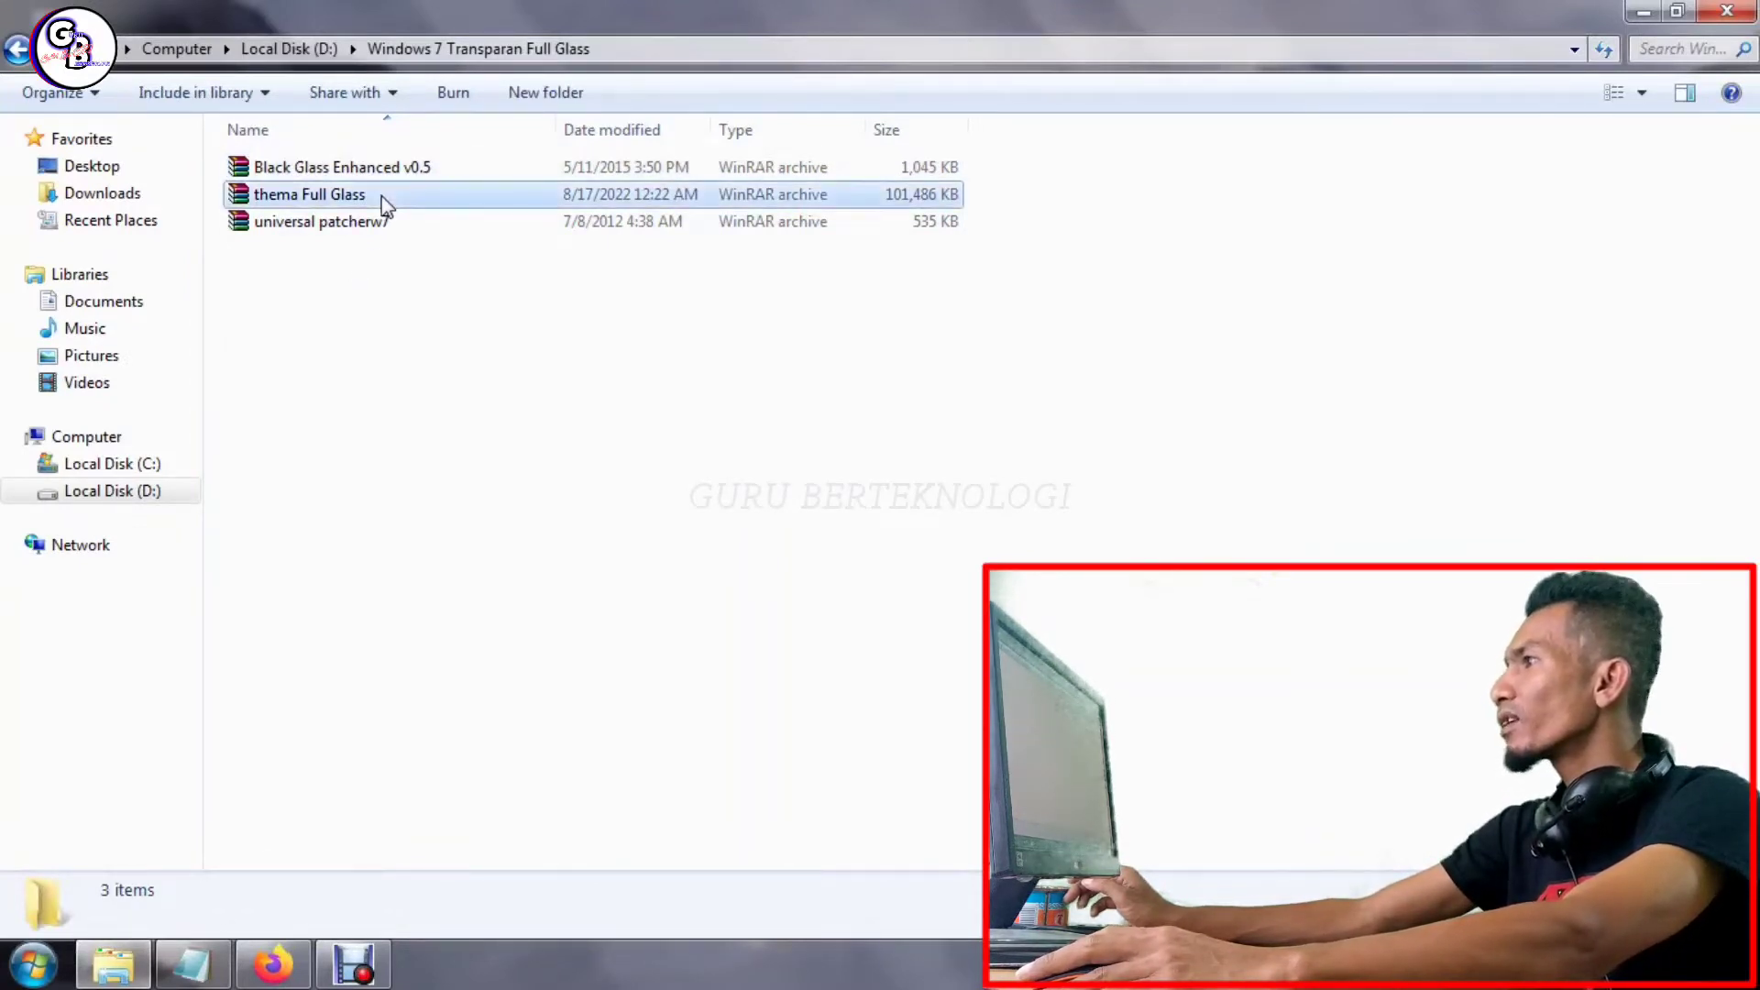
{"action": "double_click", "coordinate": [385, 206]}
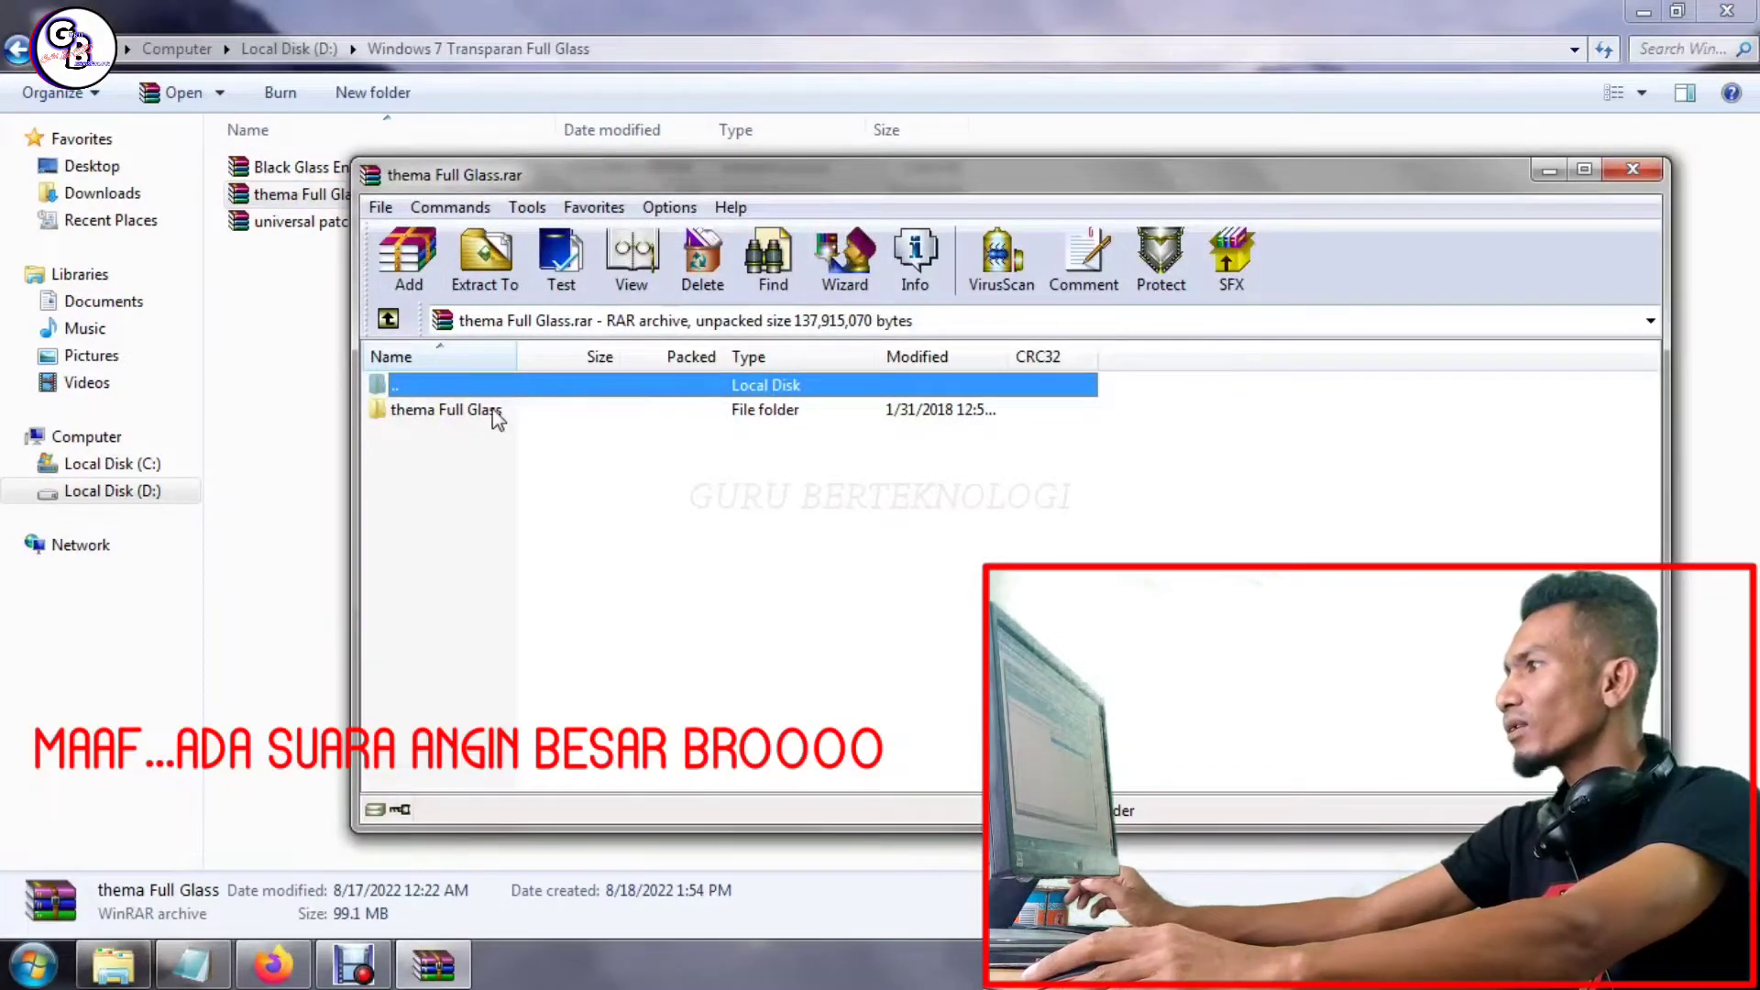
{"action": "left_click_drag", "start_coordinate": [496, 419], "coordinate": [306, 406]}
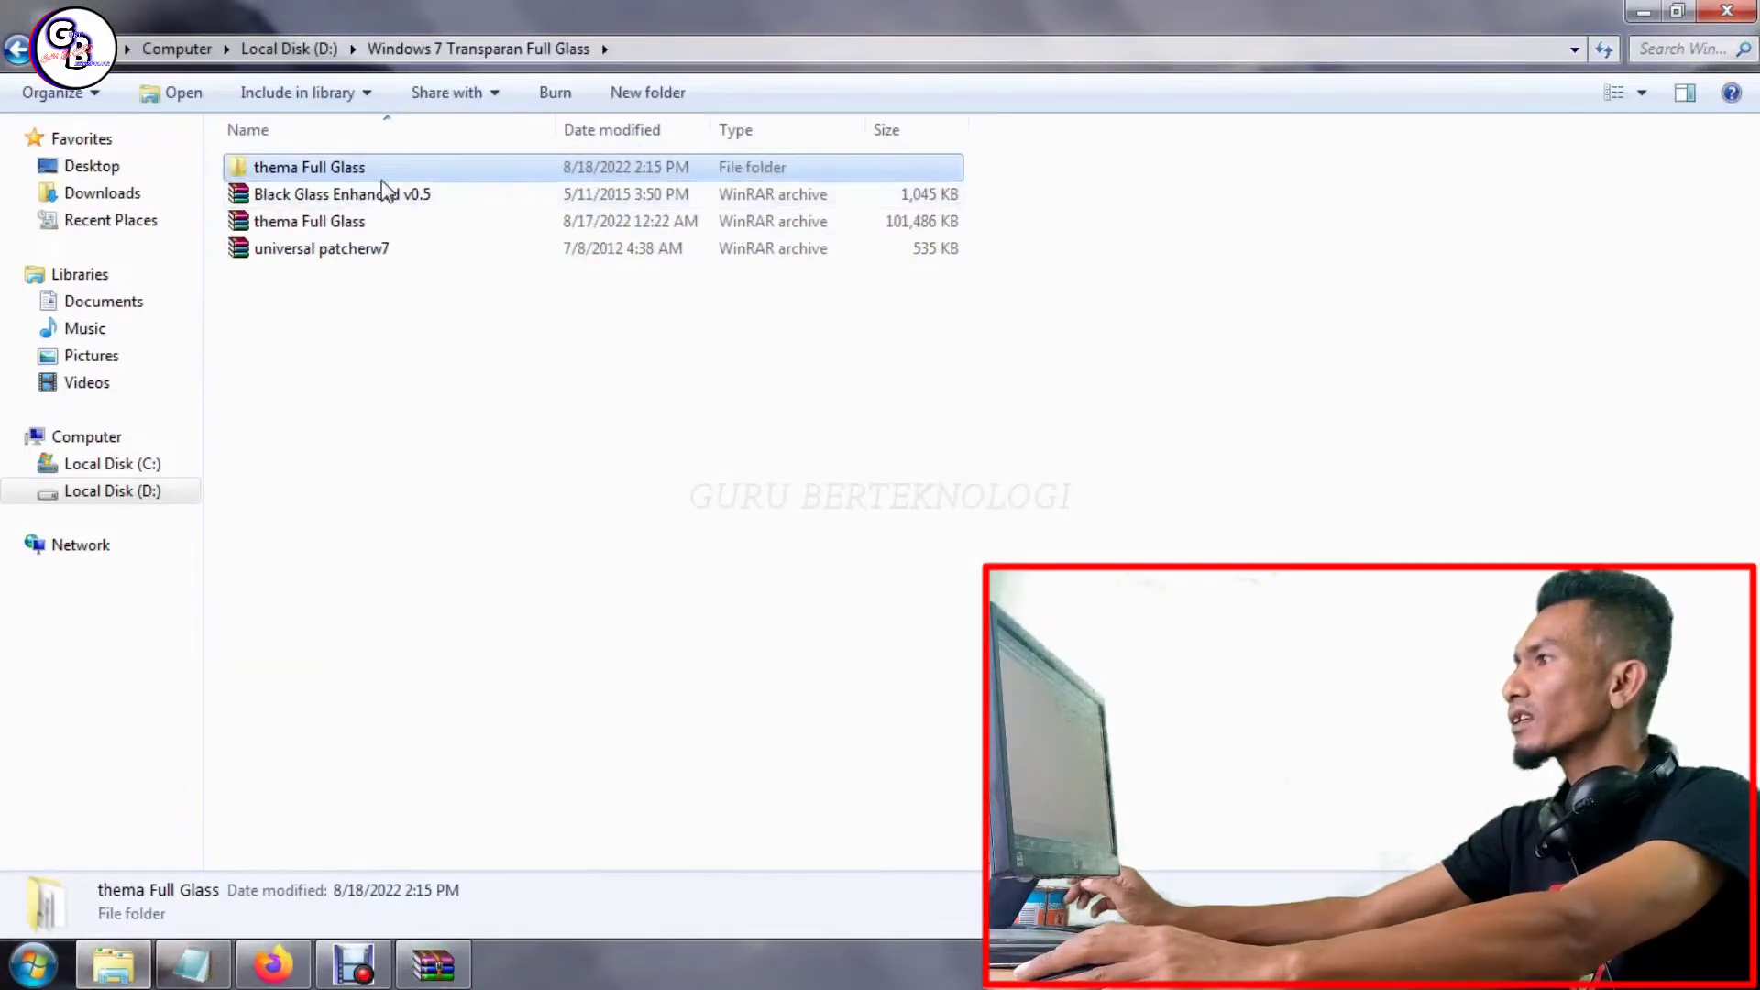
- Open the extracted thema Full Glass folder and copy all of its theme folders and files
{"action": "double_click", "coordinate": [384, 169]}
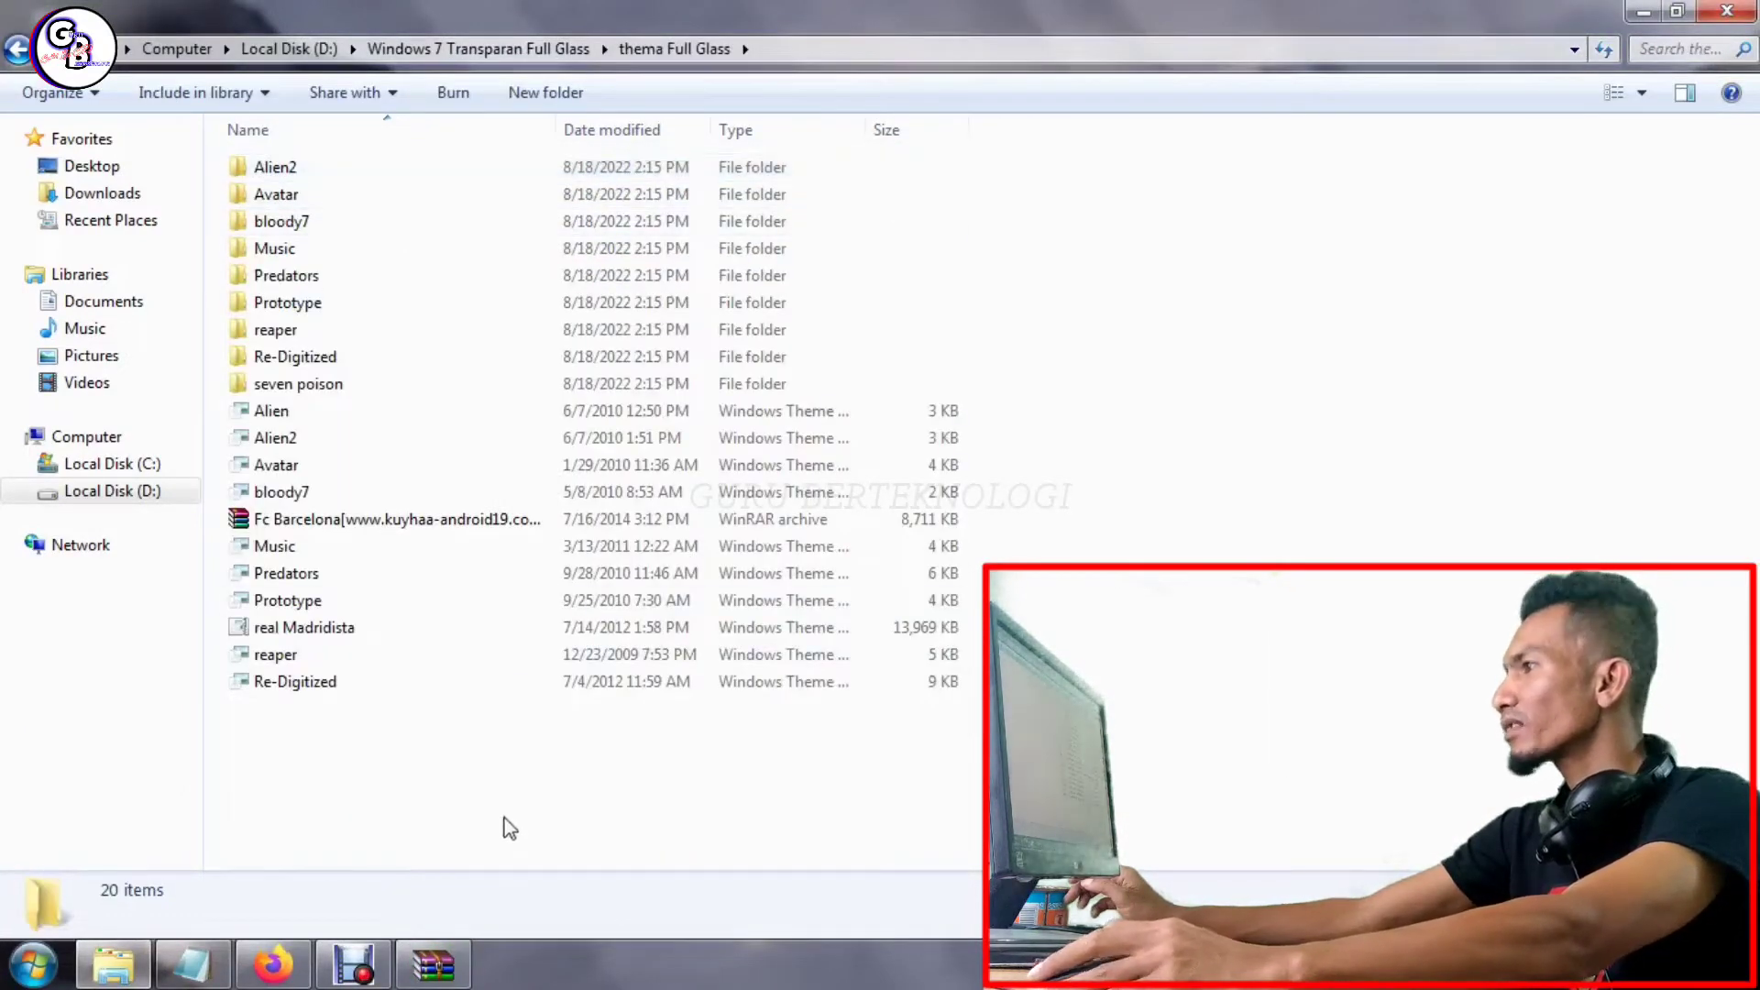
{"action": "left_click_drag", "start_coordinate": [500, 819], "coordinate": [482, 170]}
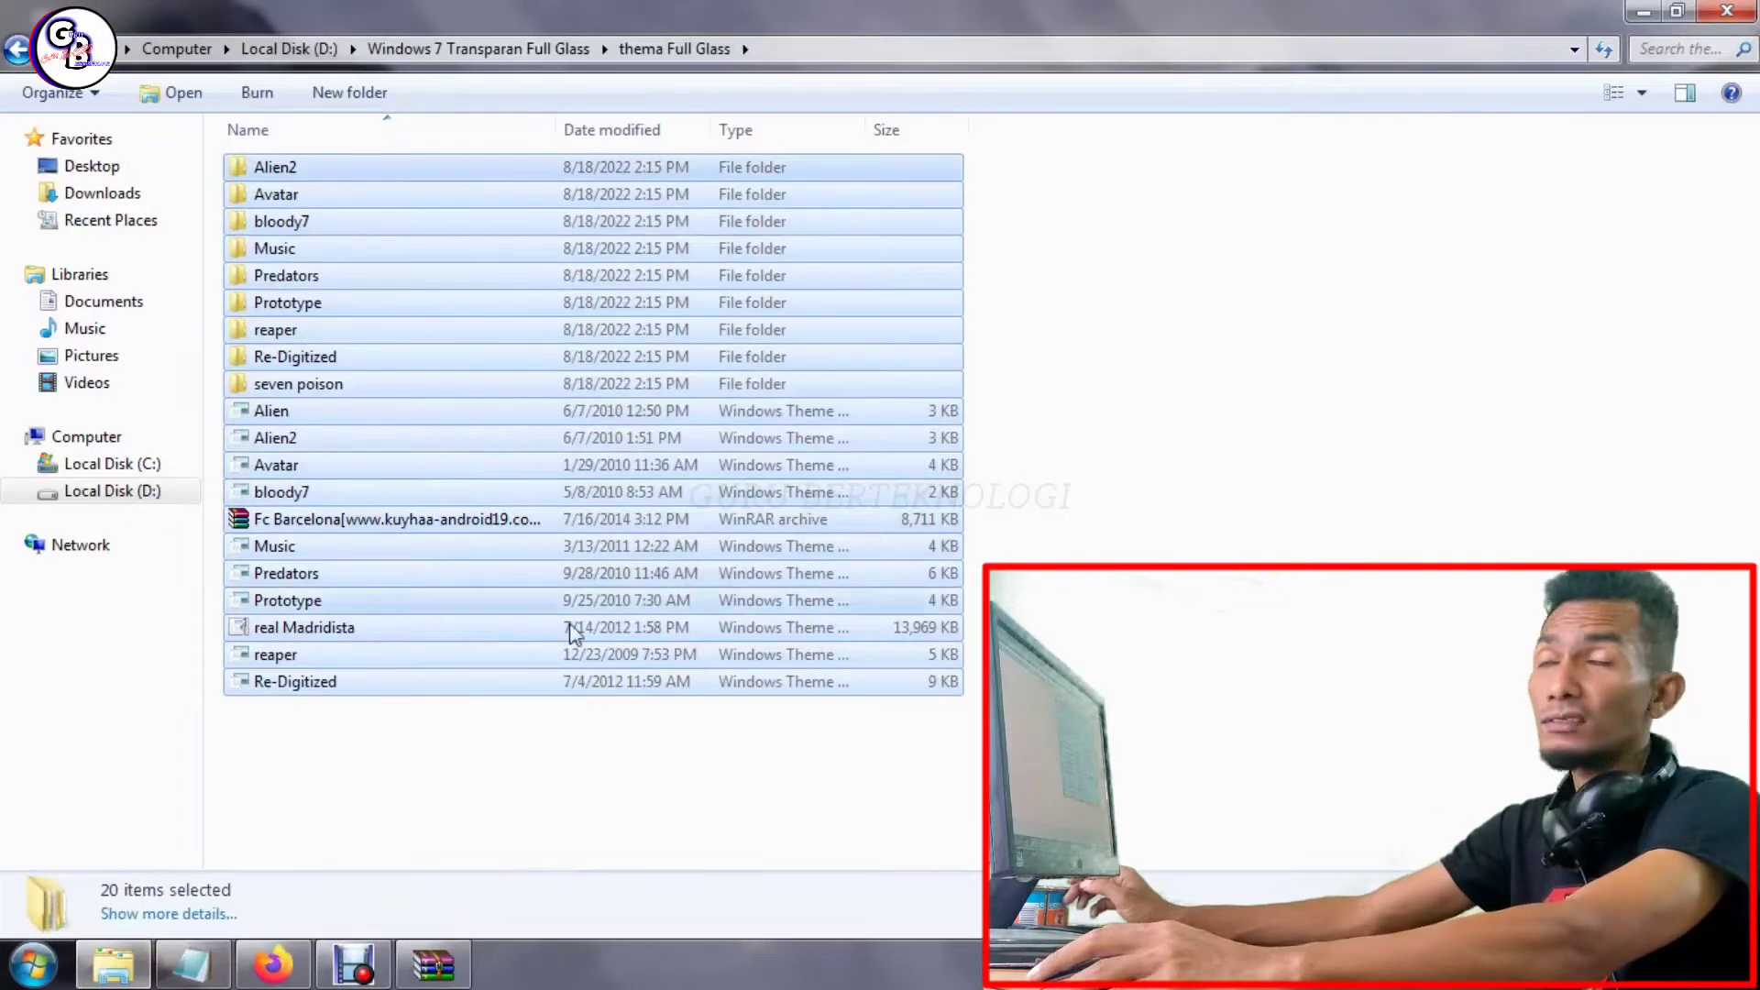
{"action": "left_click", "coordinate": [596, 818]}
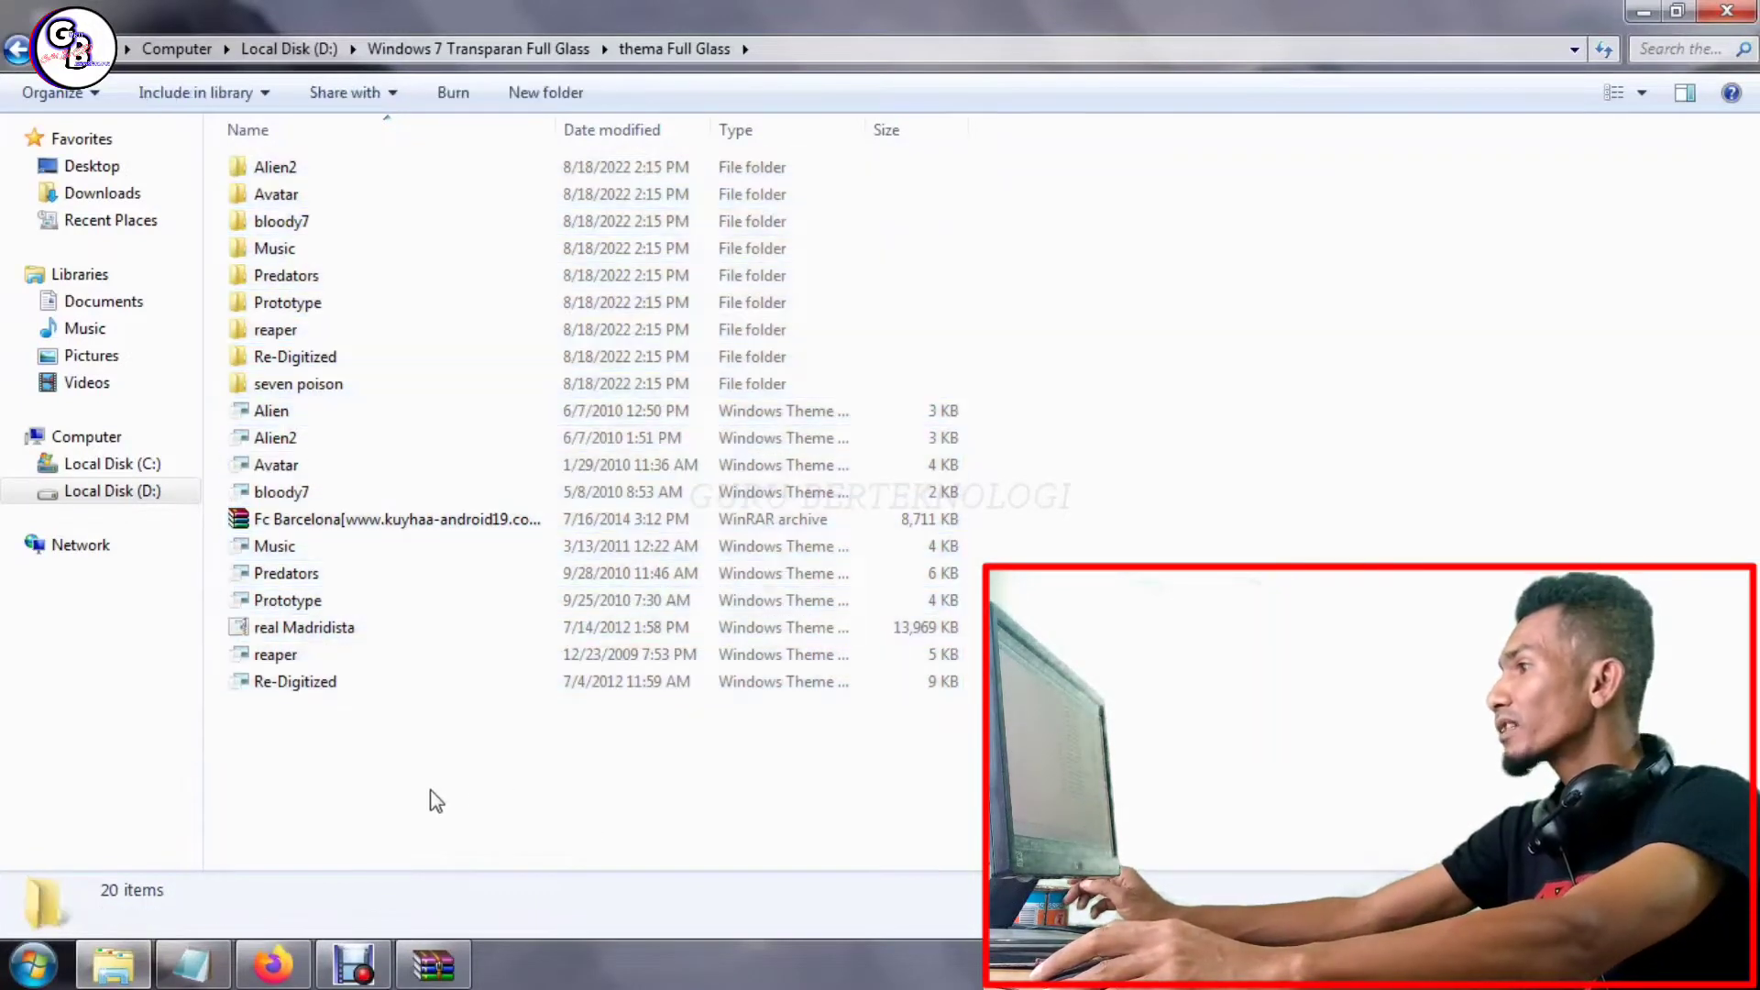
{"action": "left_click_drag", "start_coordinate": [433, 789], "coordinate": [444, 181]}
{"action": "right_click", "coordinate": [475, 190]}
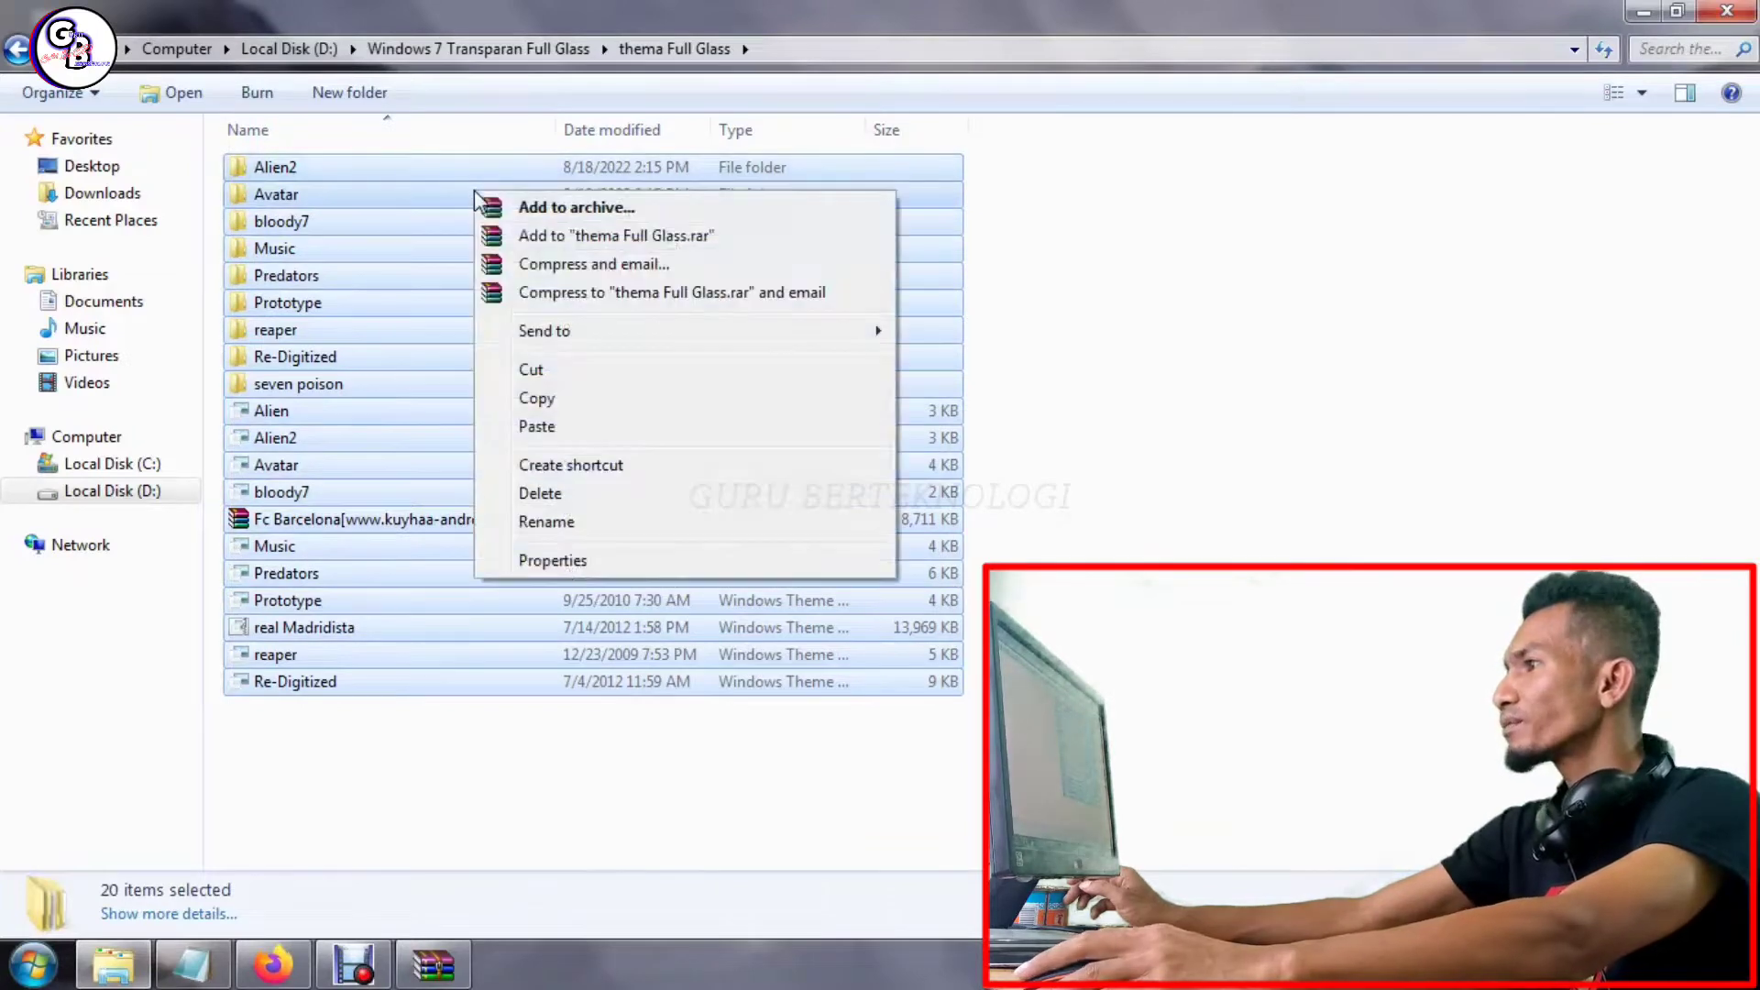
{"action": "left_click", "coordinate": [569, 409]}
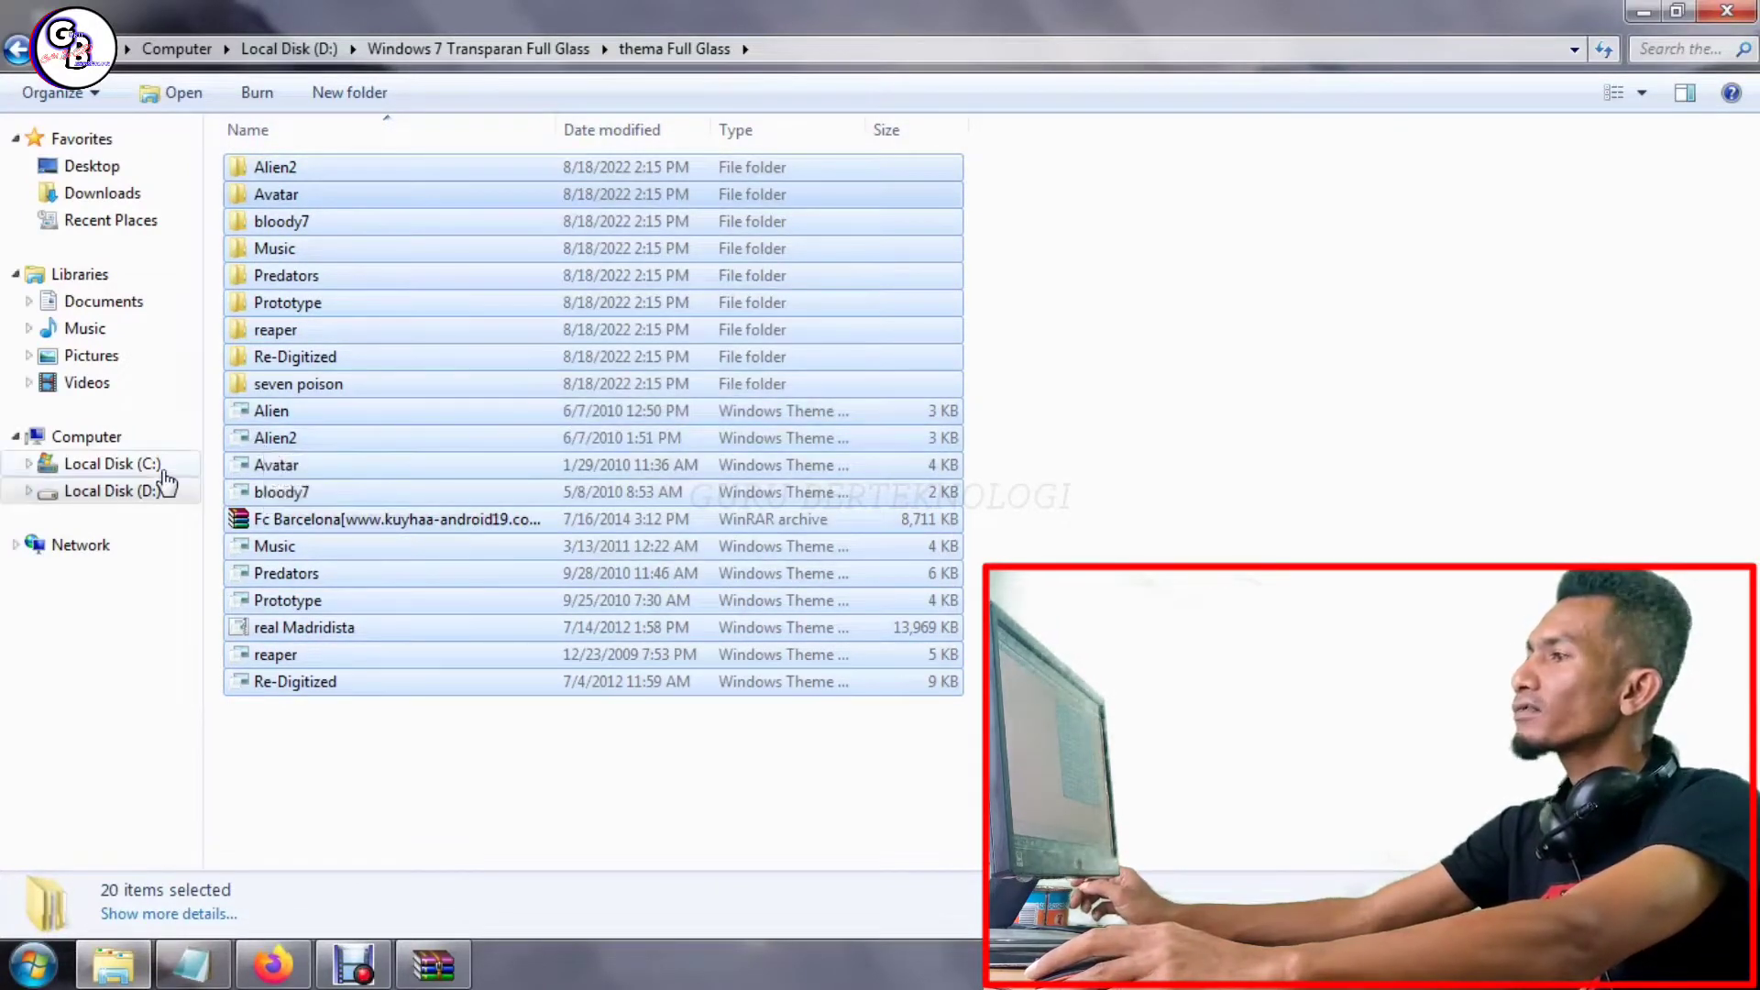
- Open the Themes folder under Windows\Resources on drive C
{"action": "left_click", "coordinate": [112, 464]}
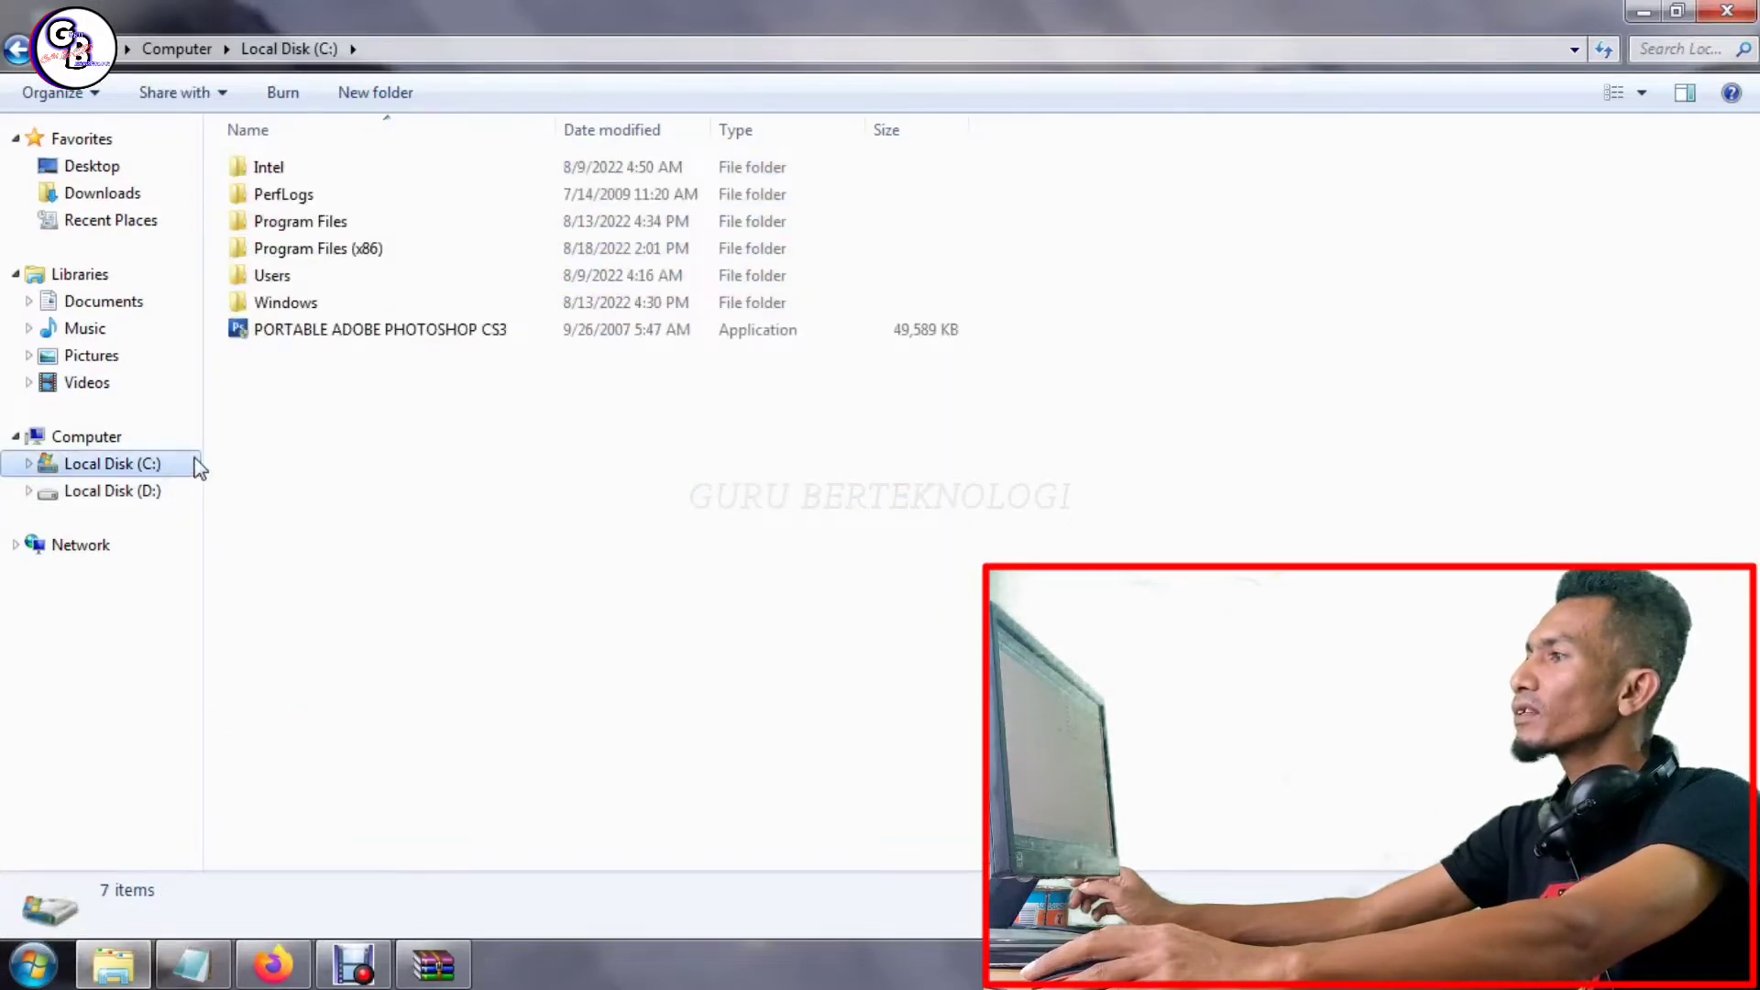
{"action": "double_click", "coordinate": [363, 302]}
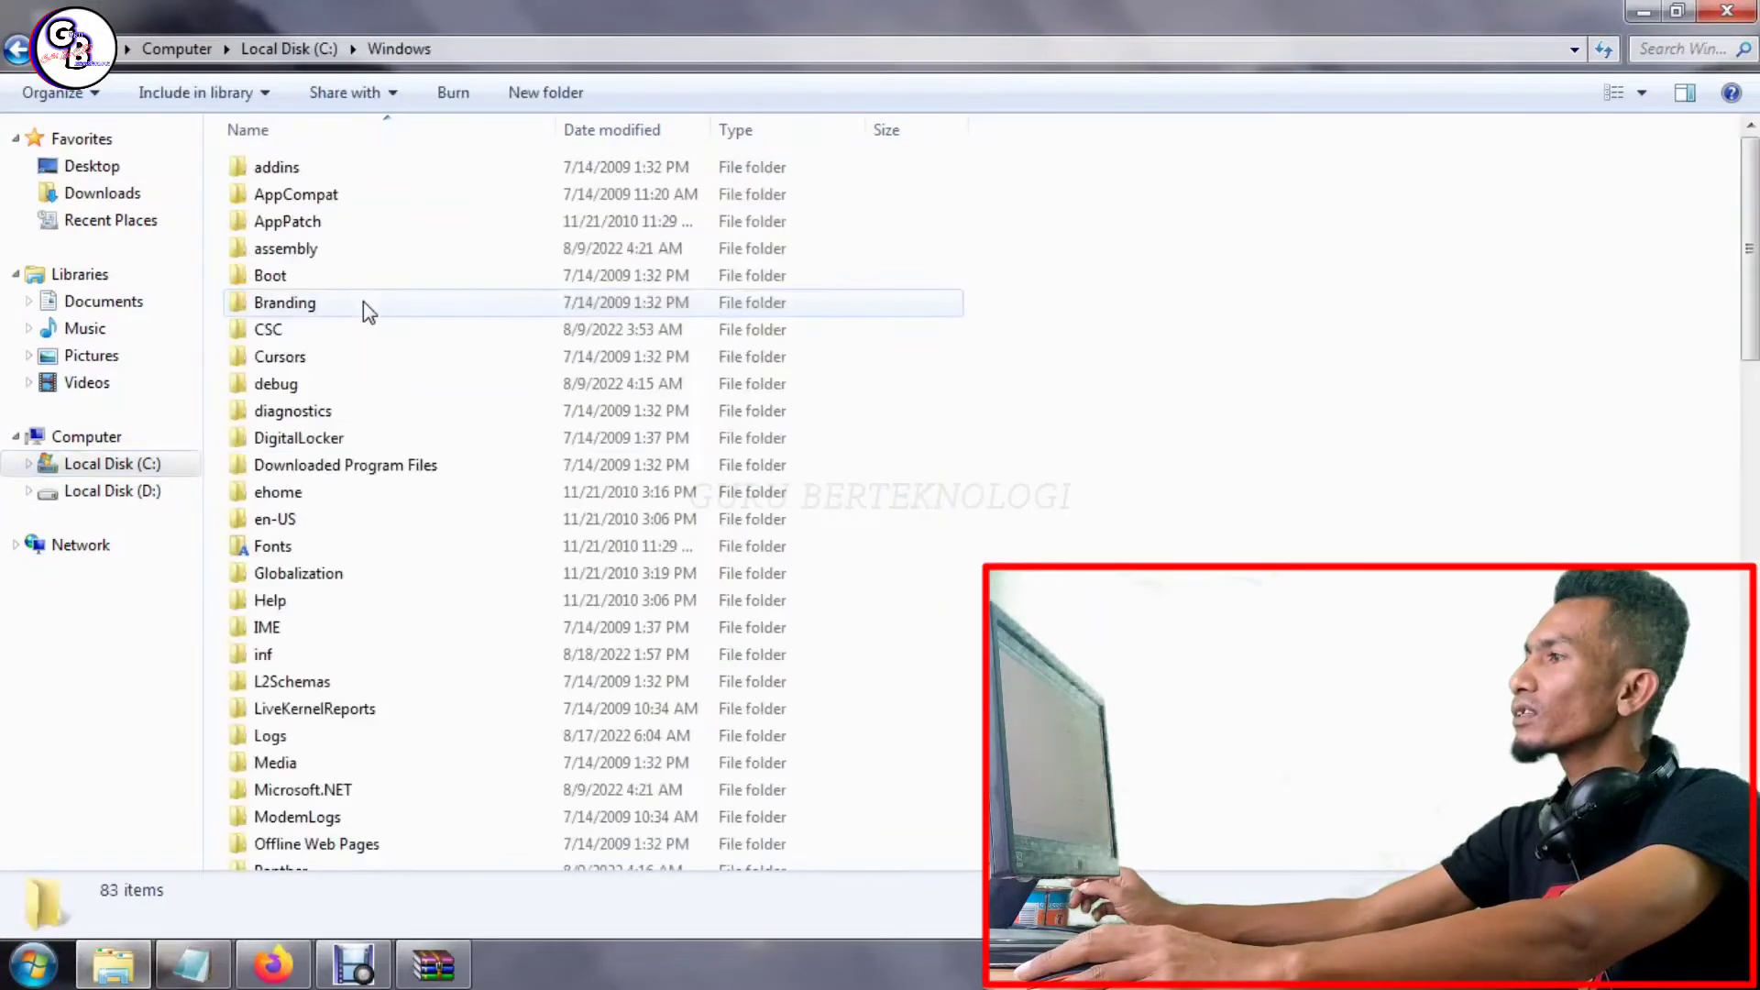
{"action": "left_click", "coordinate": [338, 547]}
{"action": "scroll", "coordinate": [337, 558], "scroll_direction": "down", "scroll_amount": 4}
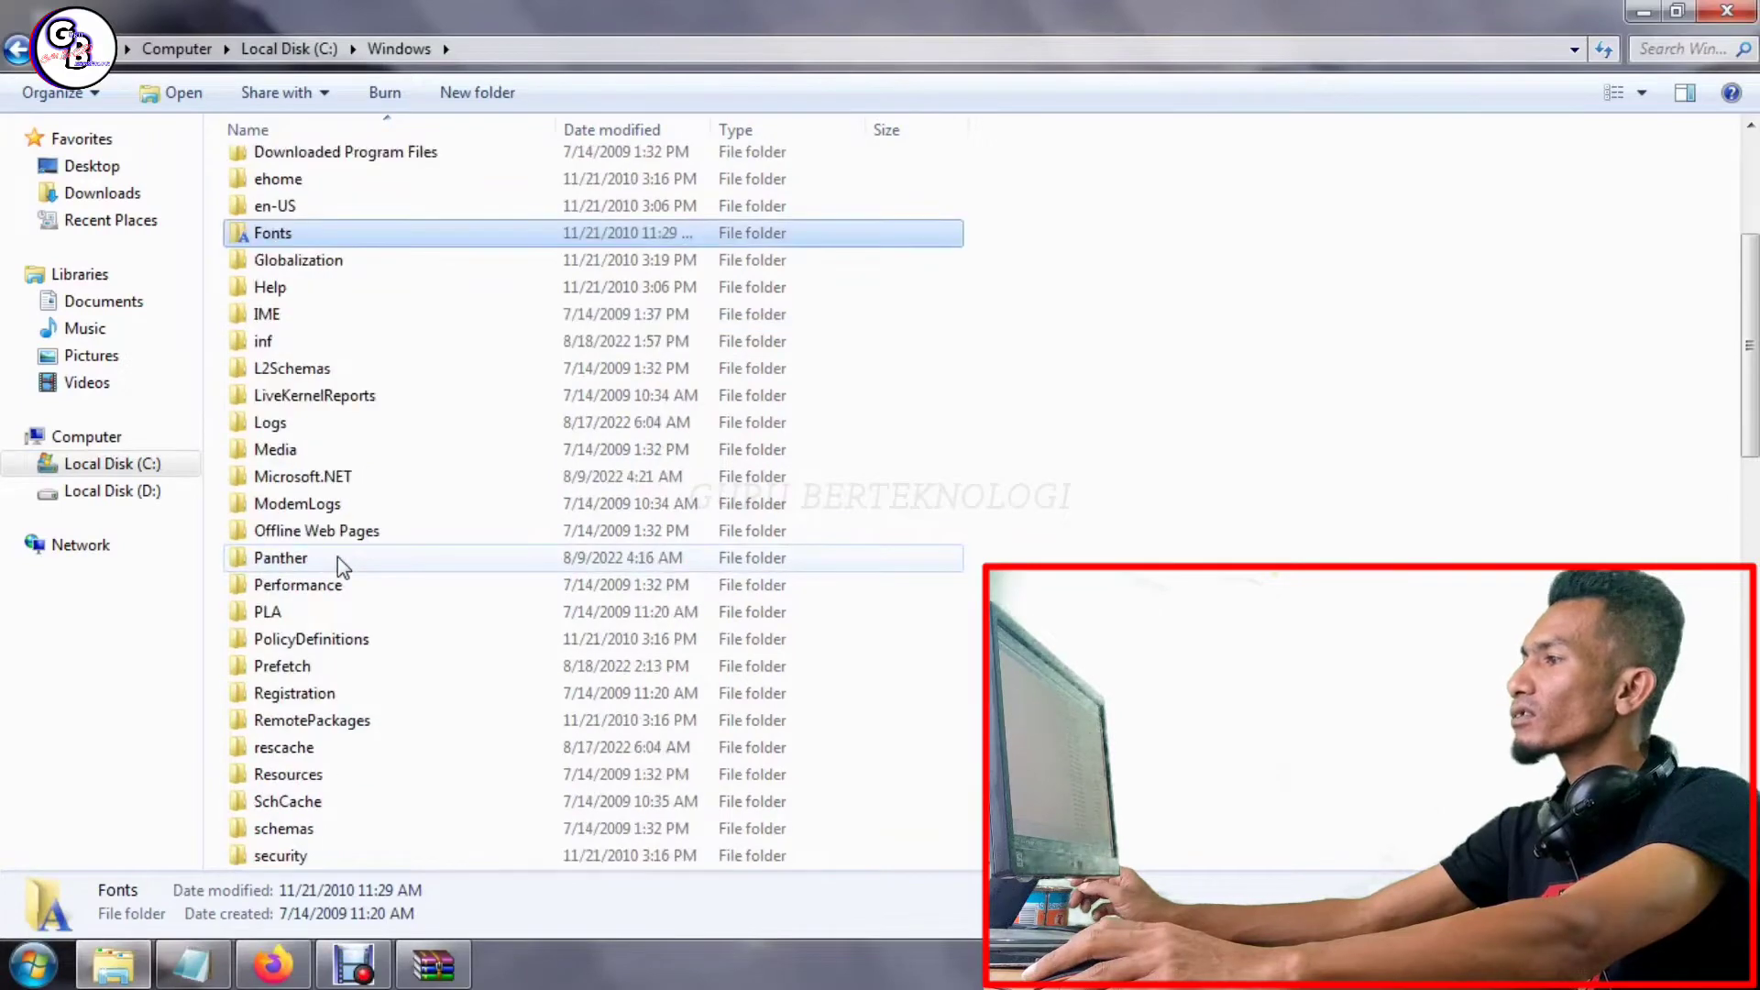
{"action": "scroll", "coordinate": [338, 558], "scroll_direction": "down", "scroll_amount": 2}
{"action": "left_click", "coordinate": [338, 557]}
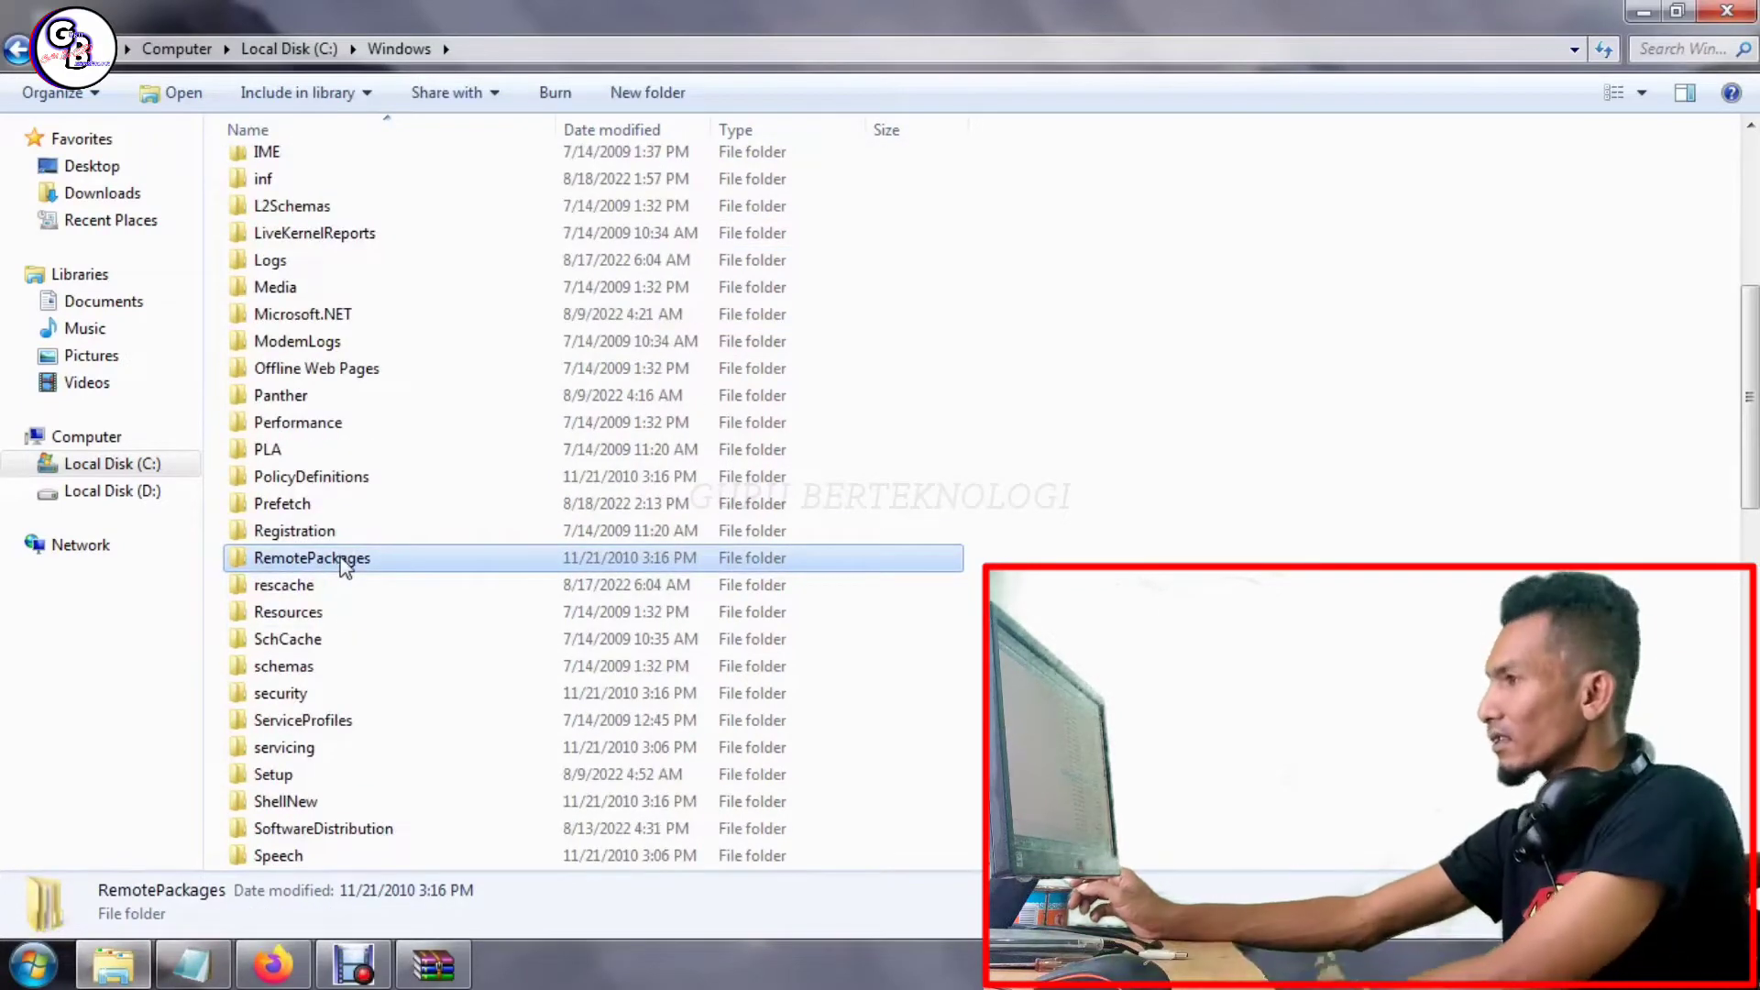
{"action": "key", "text": "Down"}
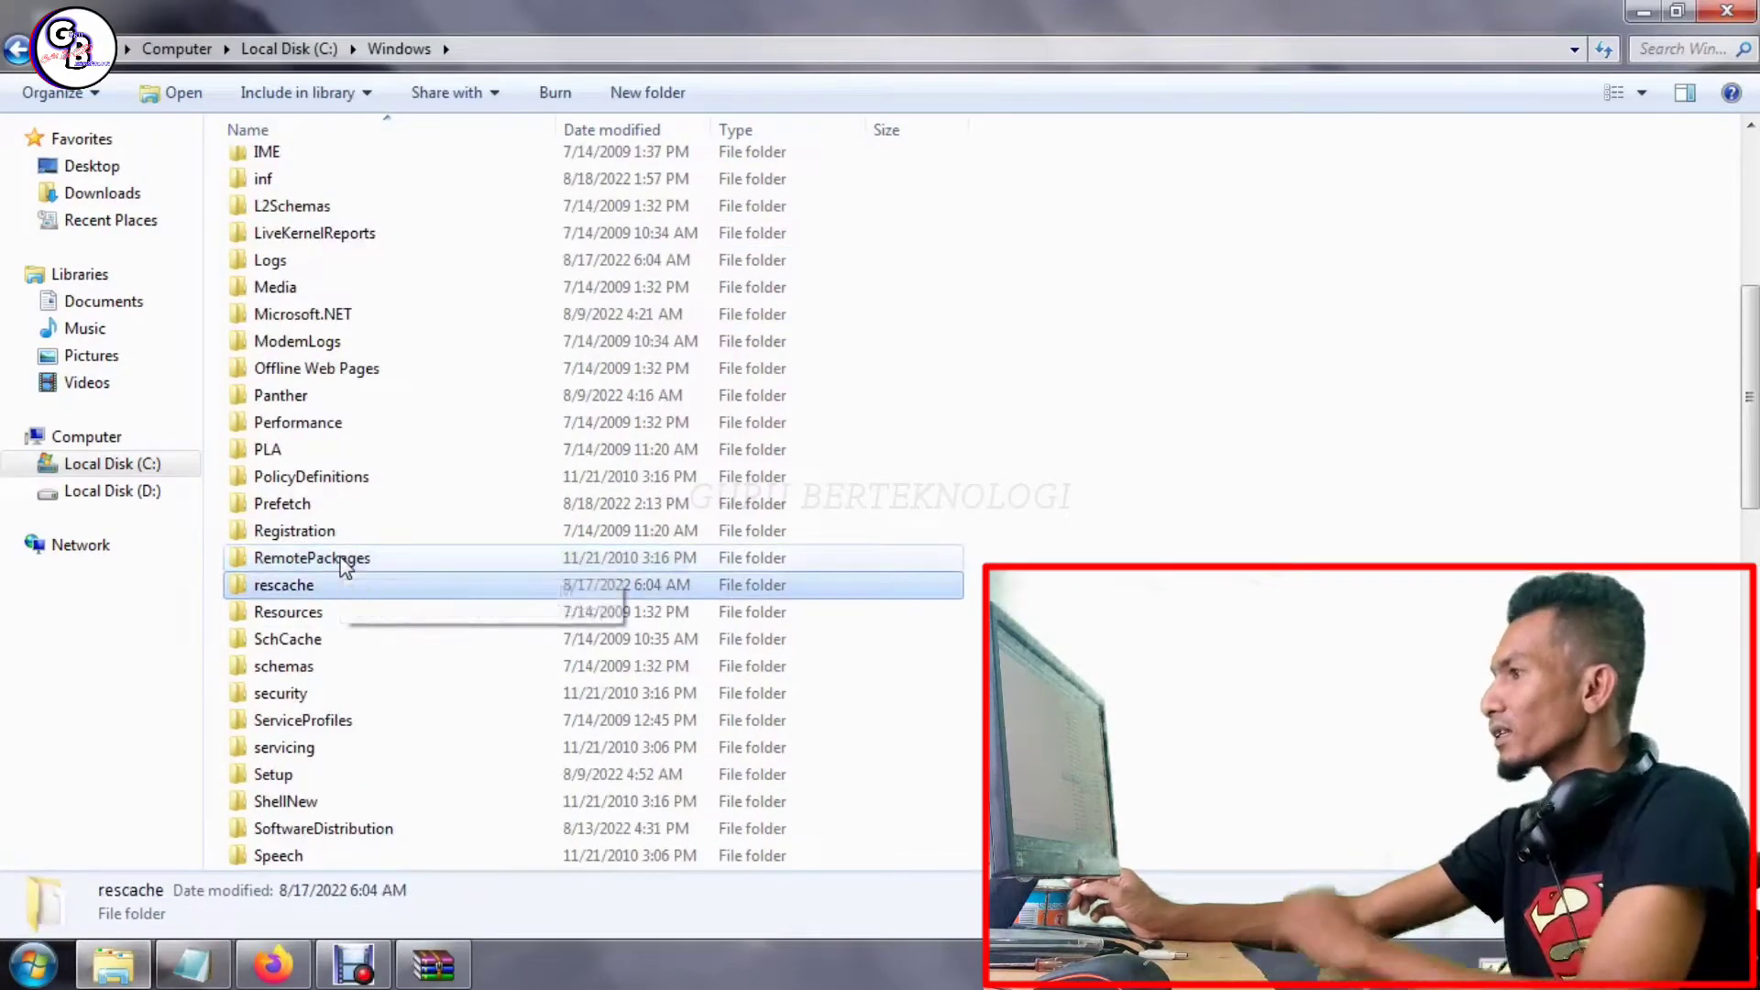
{"action": "left_click", "coordinate": [334, 617]}
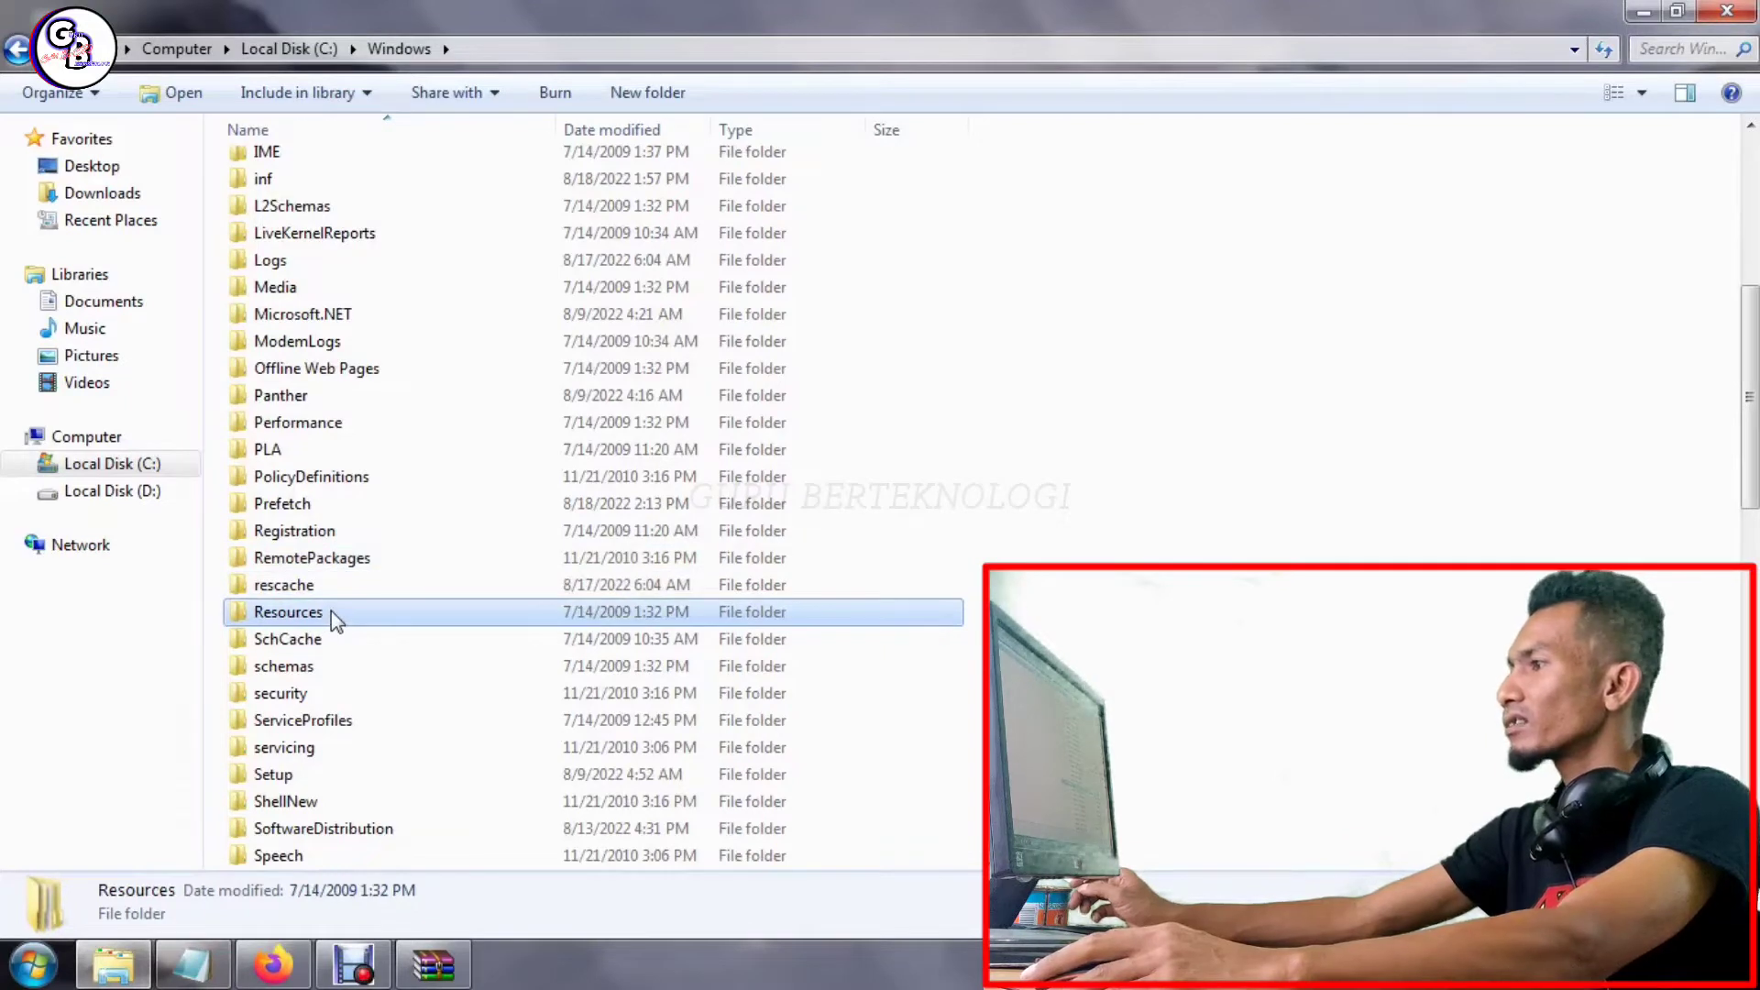
{"action": "double_click", "coordinate": [332, 612]}
{"action": "double_click", "coordinate": [401, 196]}
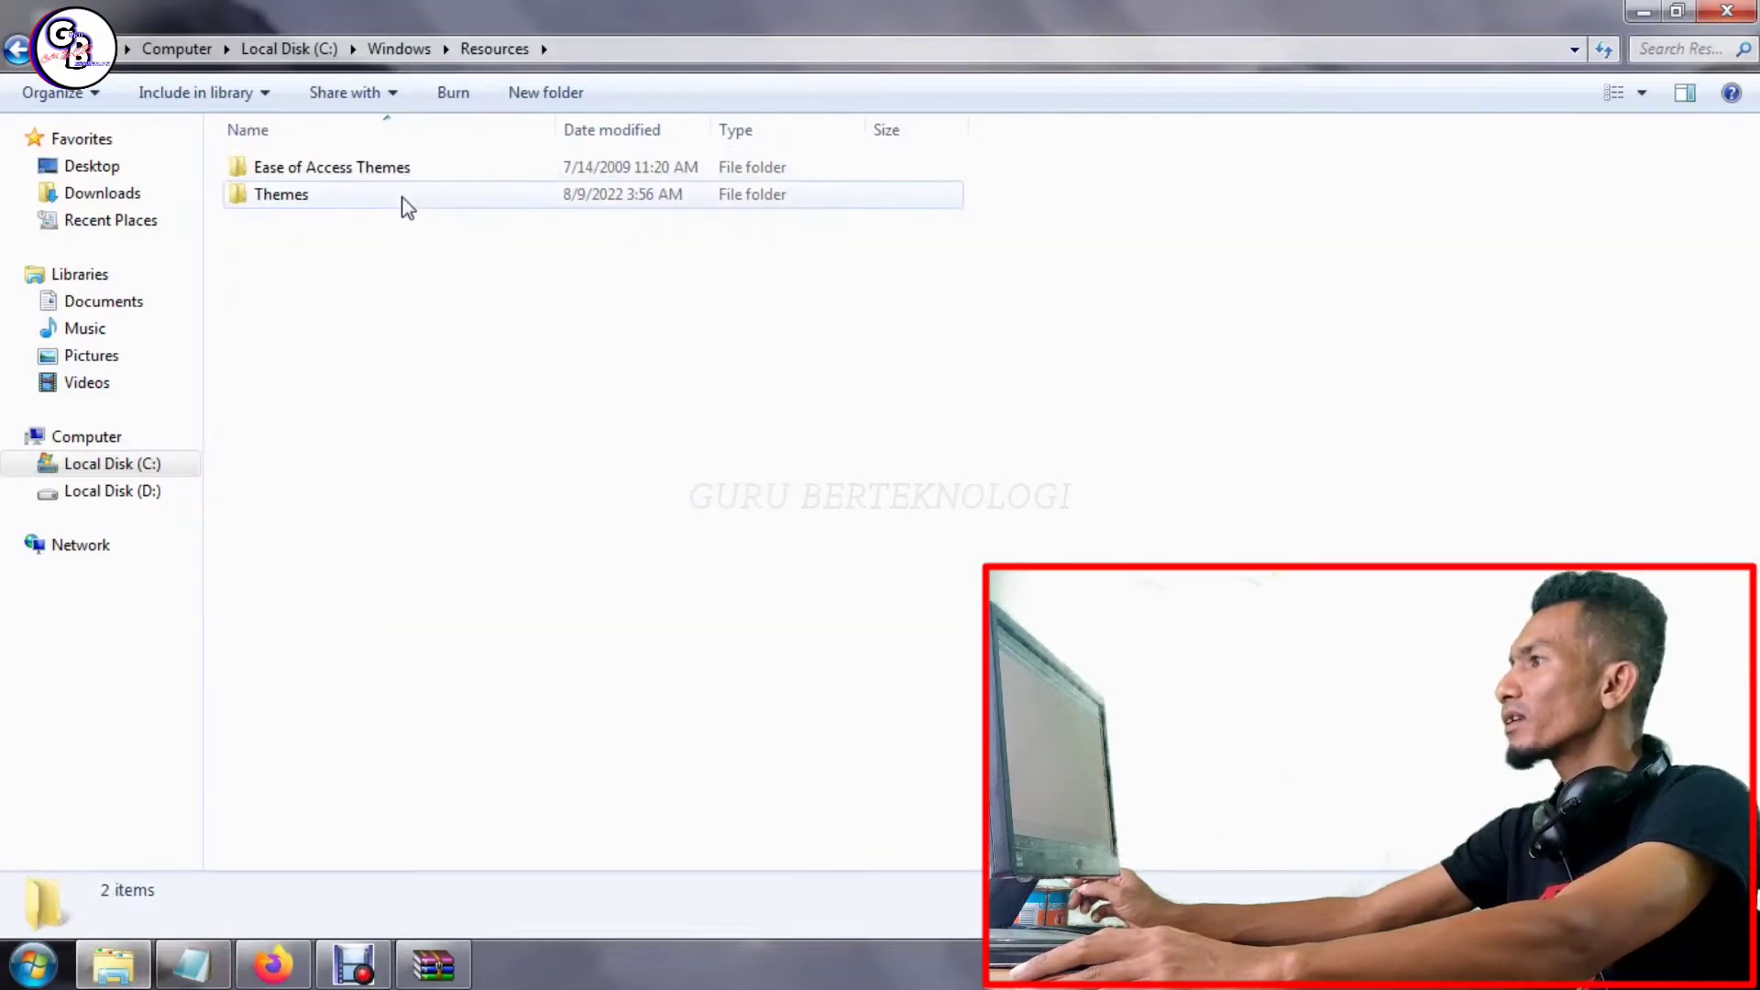
- Paste the copied theme files into the Themes folder, granting administrator permission for all items
{"action": "right_click", "coordinate": [1194, 352]}
{"action": "left_click", "coordinate": [1249, 524]}
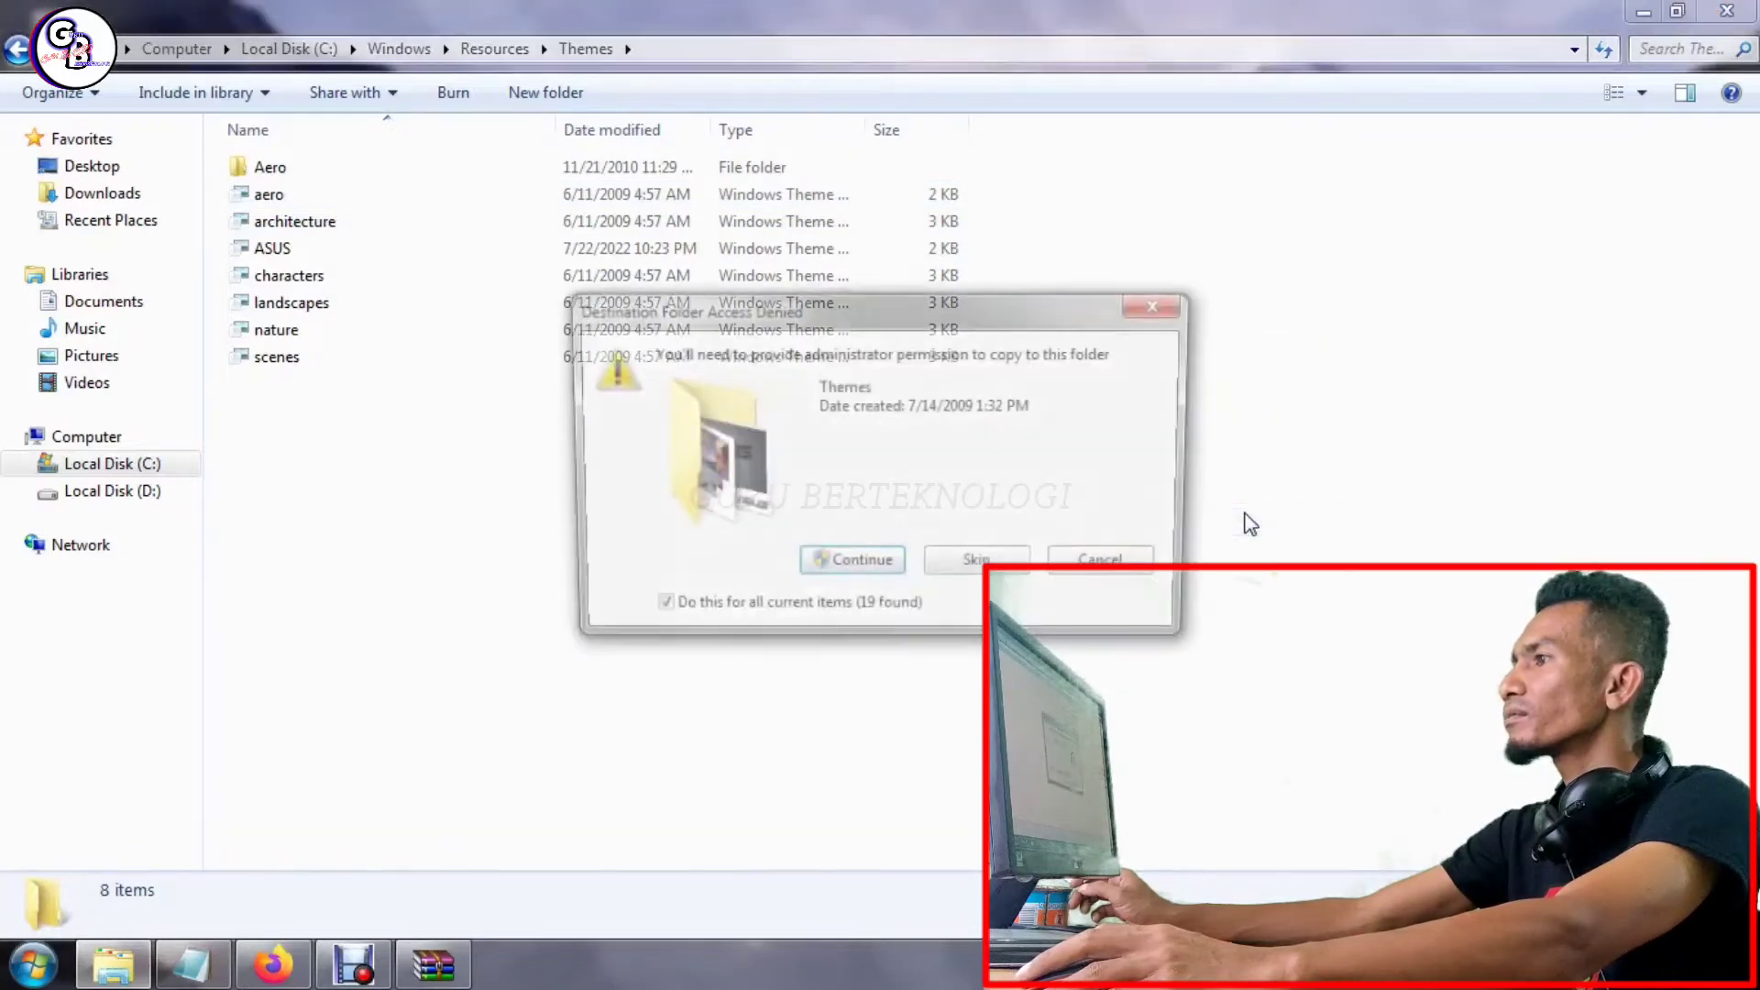
{"action": "left_click", "coordinate": [838, 575]}
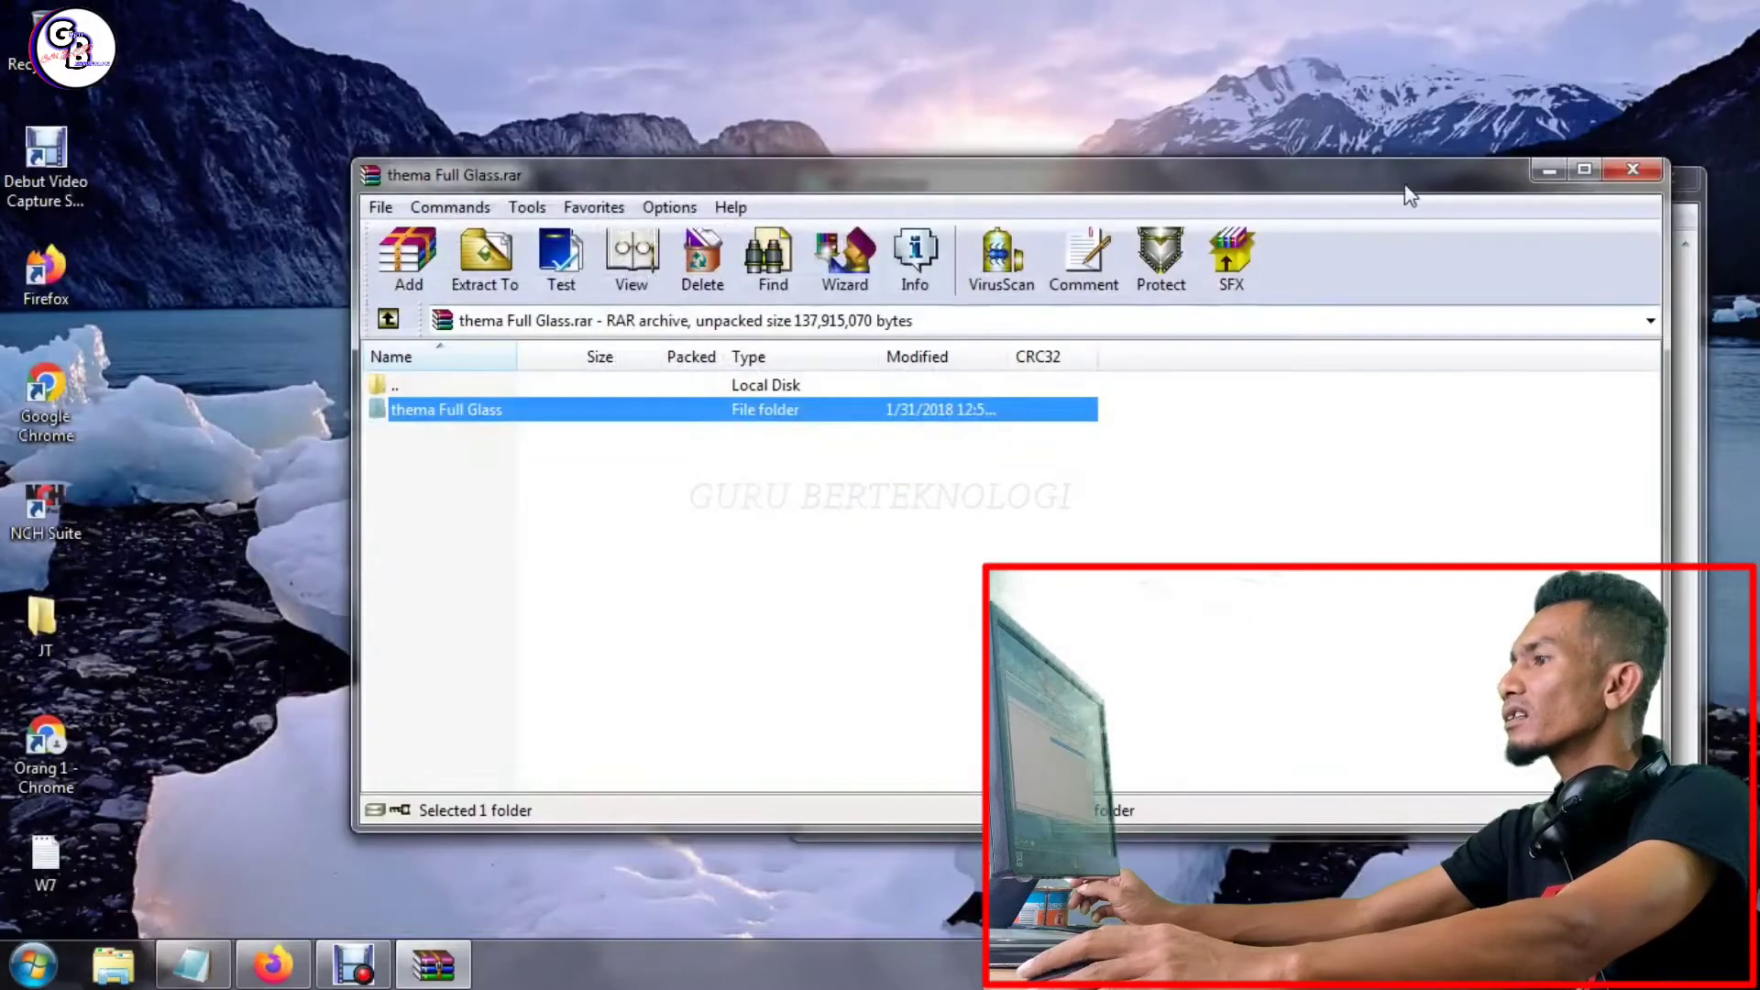
- Open the desktop's Personalization settings, look through the installed themes and close the window
{"action": "right_click", "coordinate": [231, 480]}
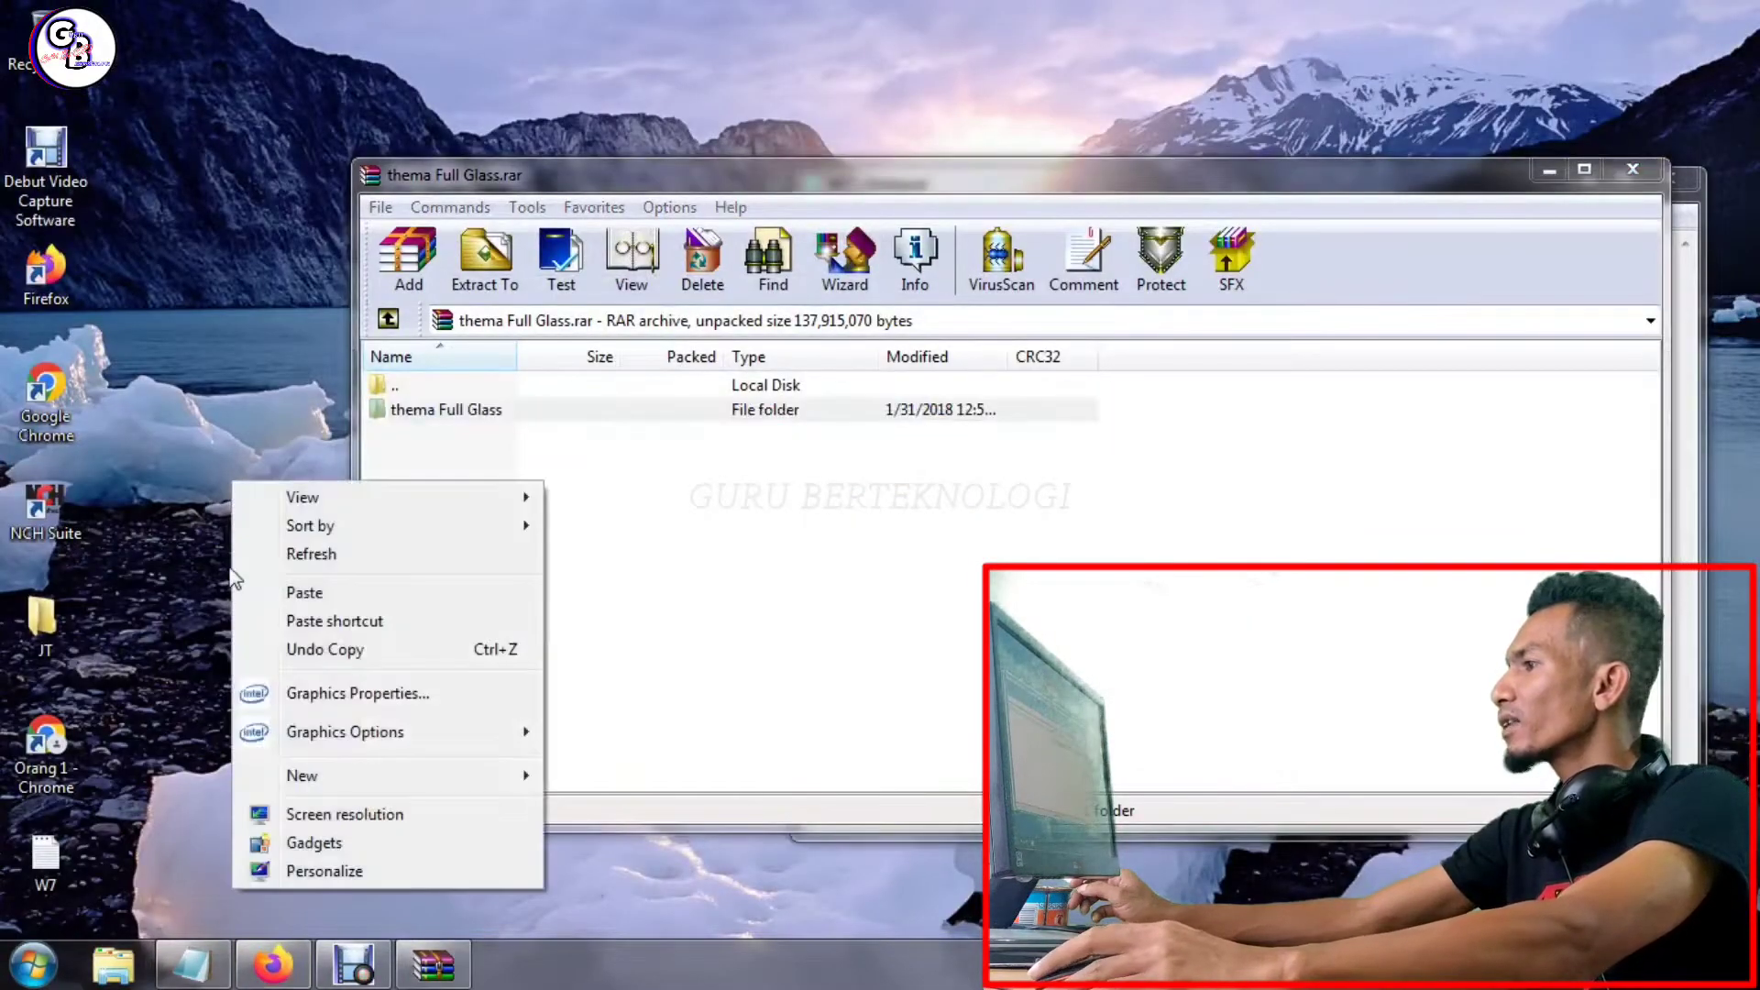
{"action": "left_click", "coordinate": [272, 873]}
{"action": "scroll", "coordinate": [968, 642], "scroll_direction": "down", "scroll_amount": 1}
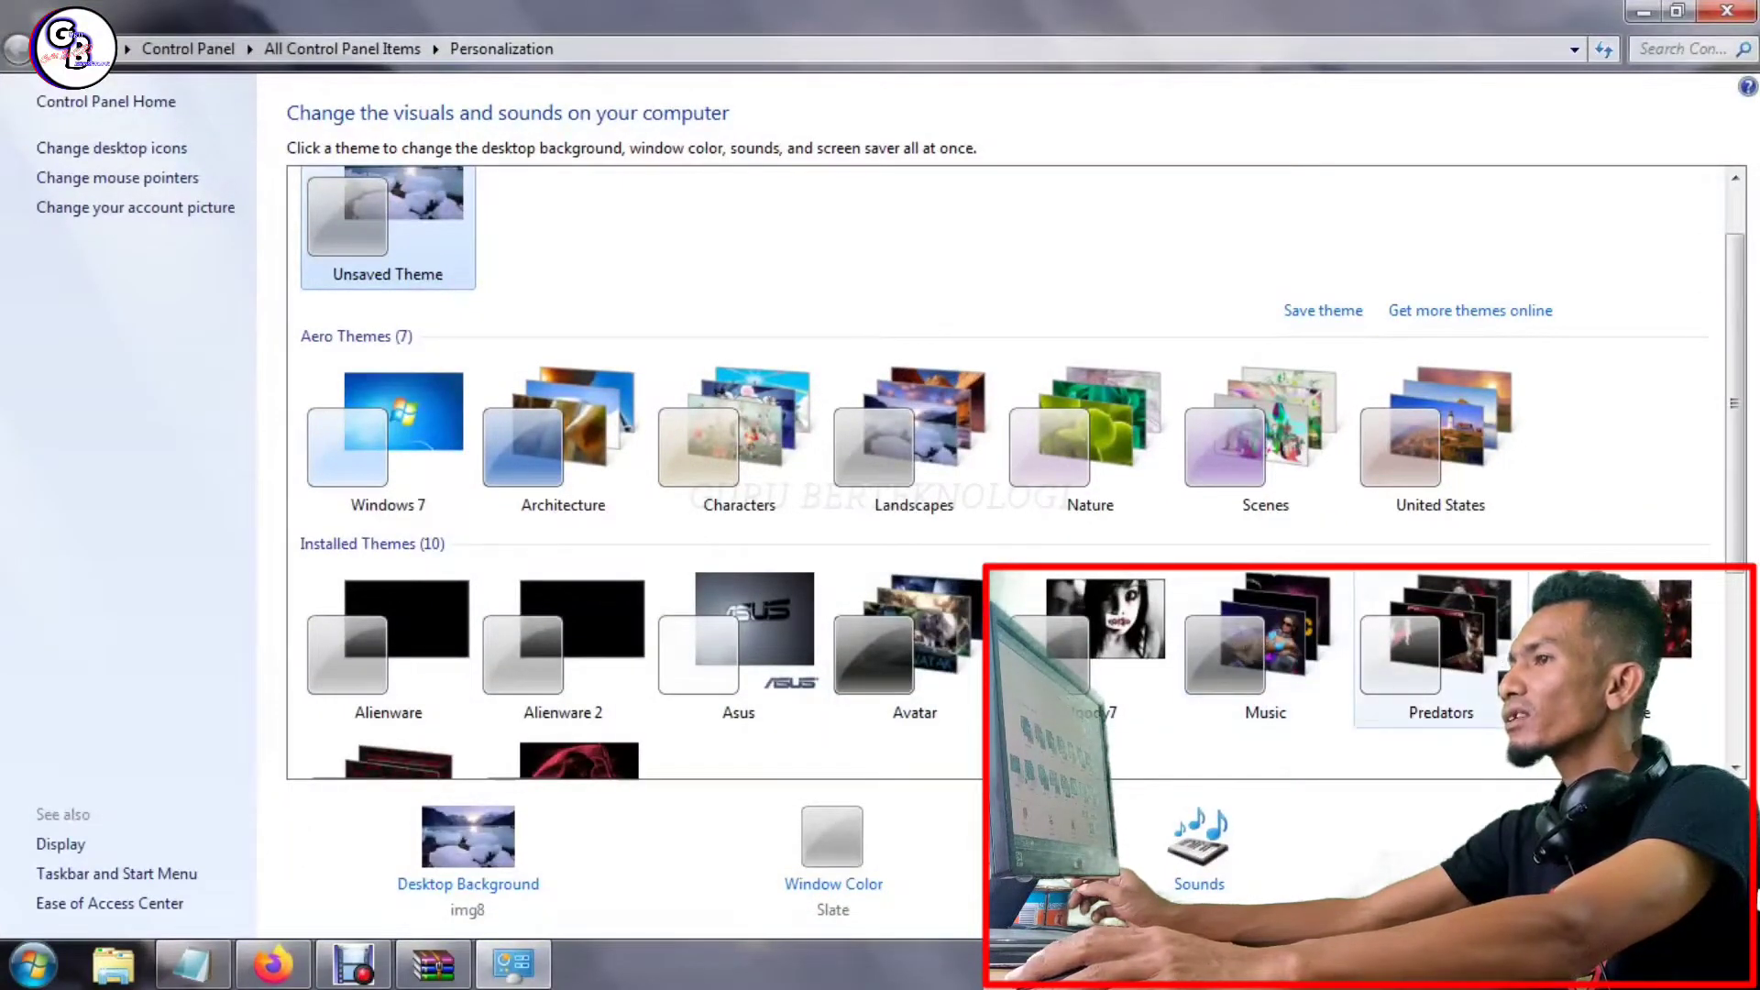
{"action": "scroll", "coordinate": [1430, 661], "scroll_direction": "down", "scroll_amount": 1}
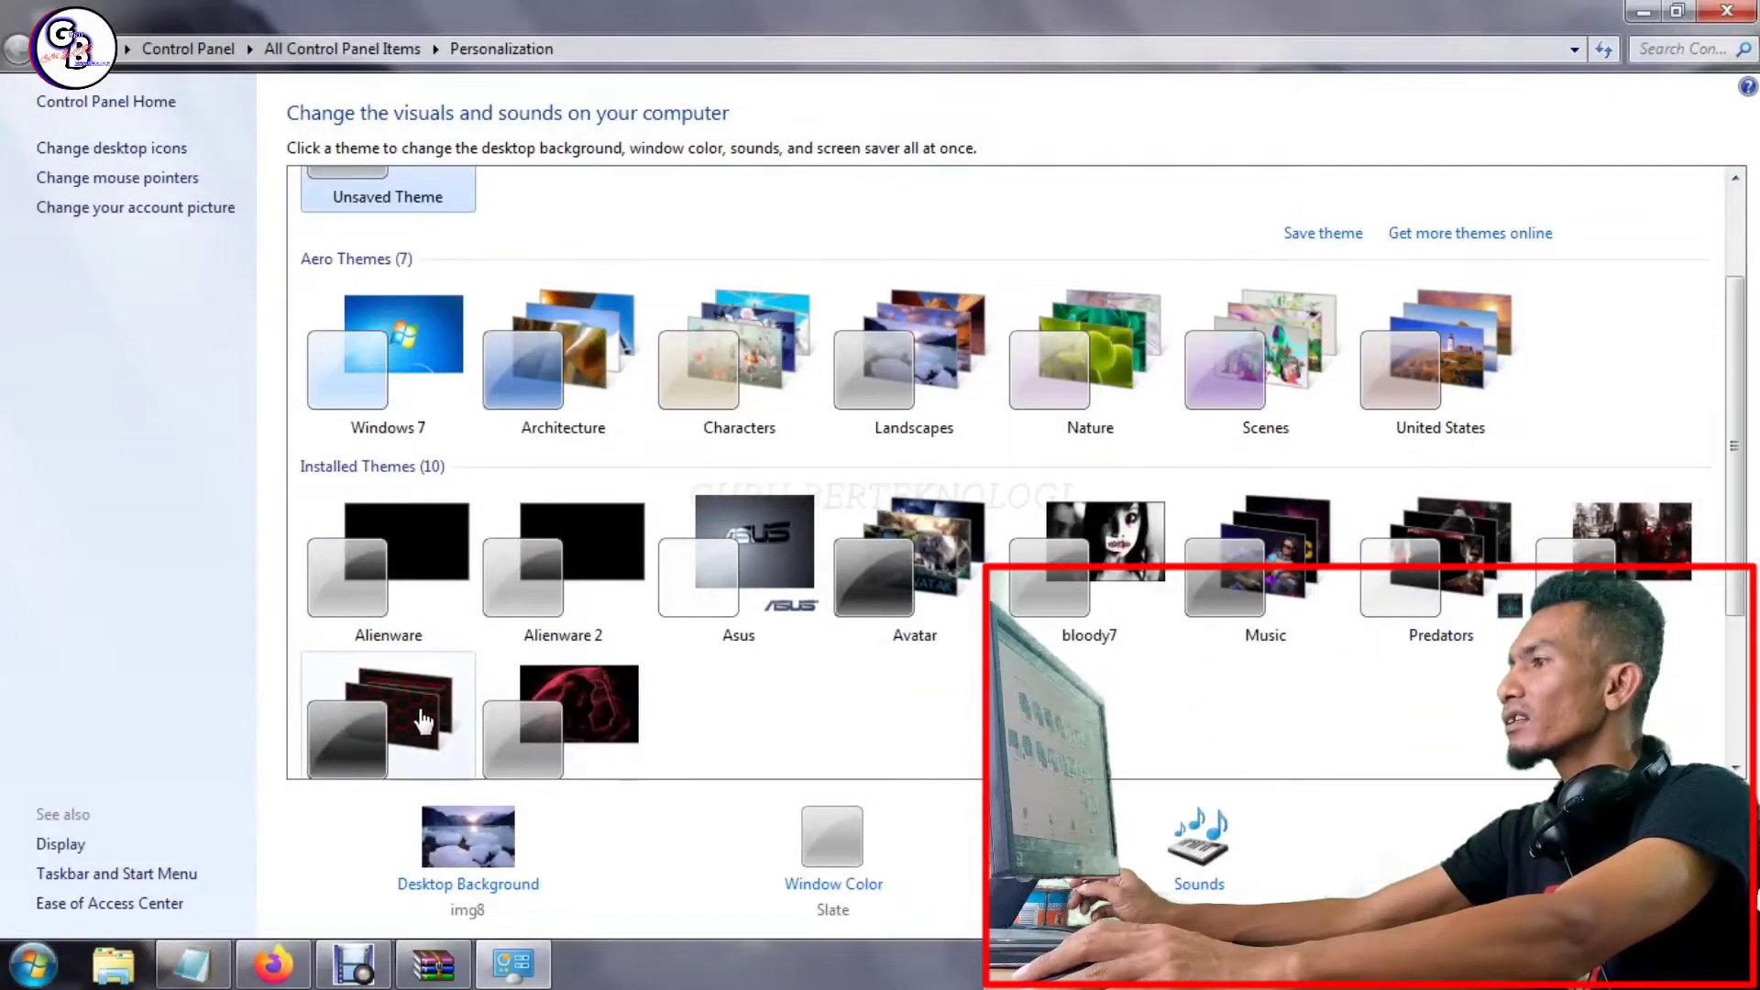
{"action": "scroll", "coordinate": [422, 720], "scroll_direction": "down", "scroll_amount": 1}
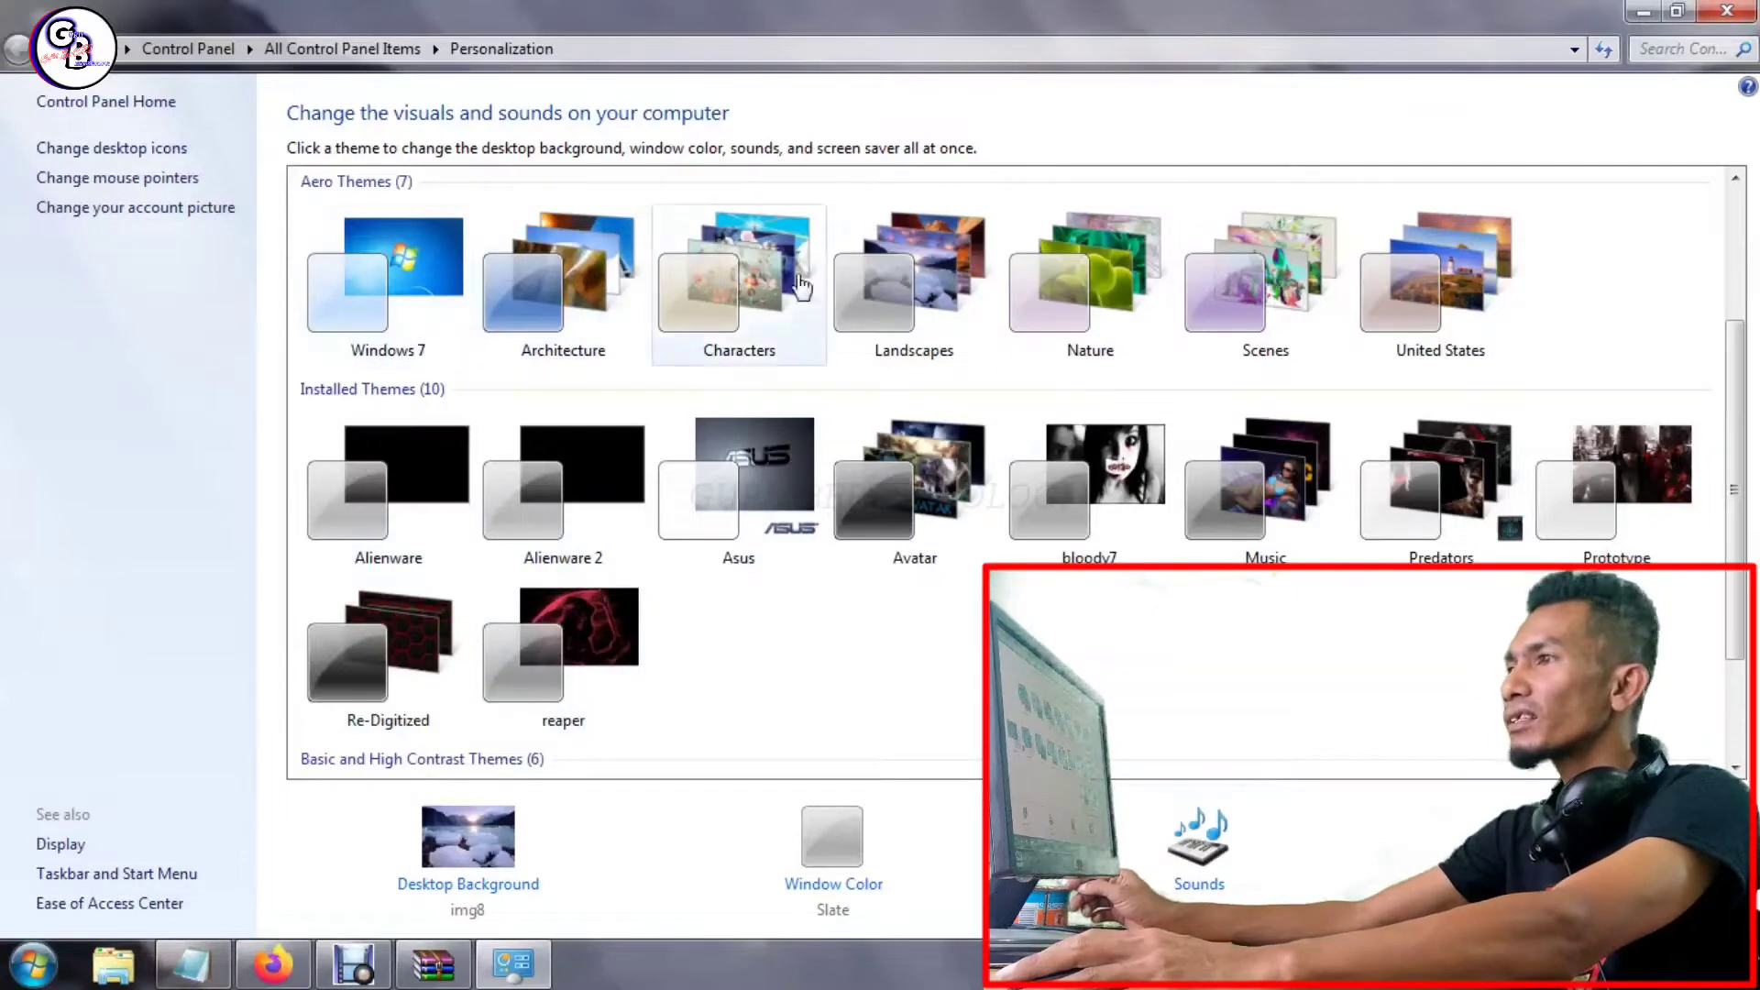
{"action": "left_click", "coordinate": [1727, 11]}
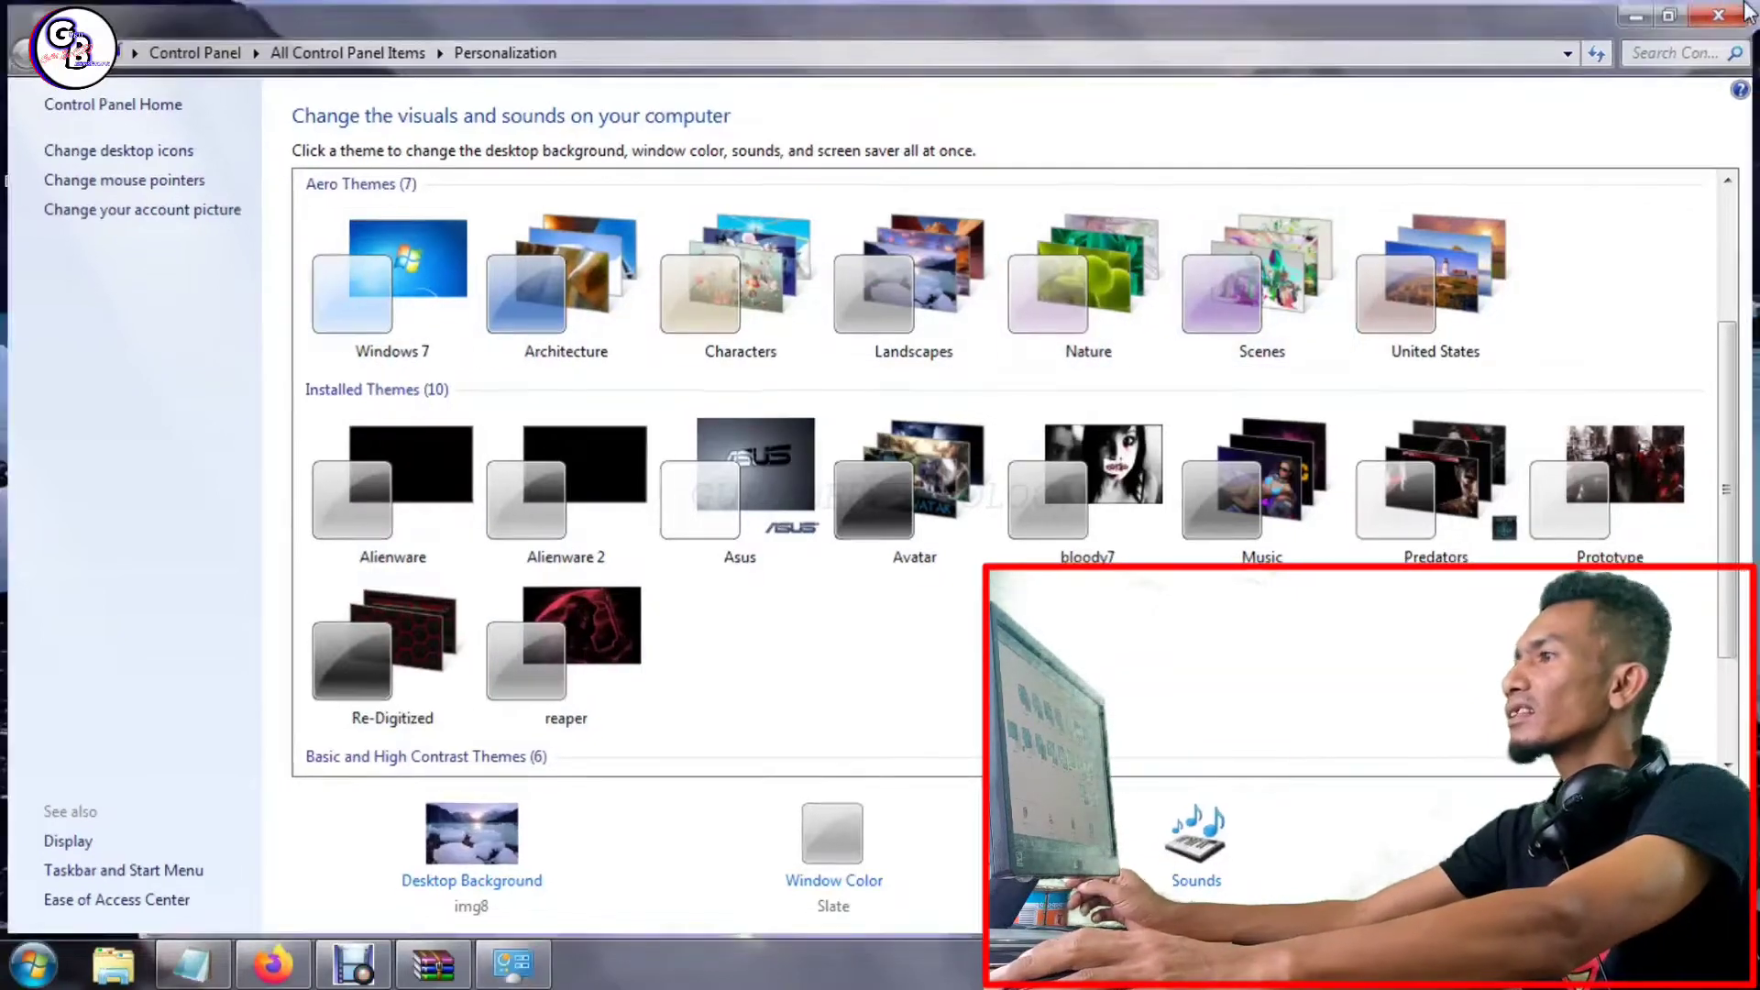
- Close the thema Full Glass archive and reopen the Windows 7 Transparan Full Glass folder on drive D
{"action": "left_click", "coordinate": [112, 962]}
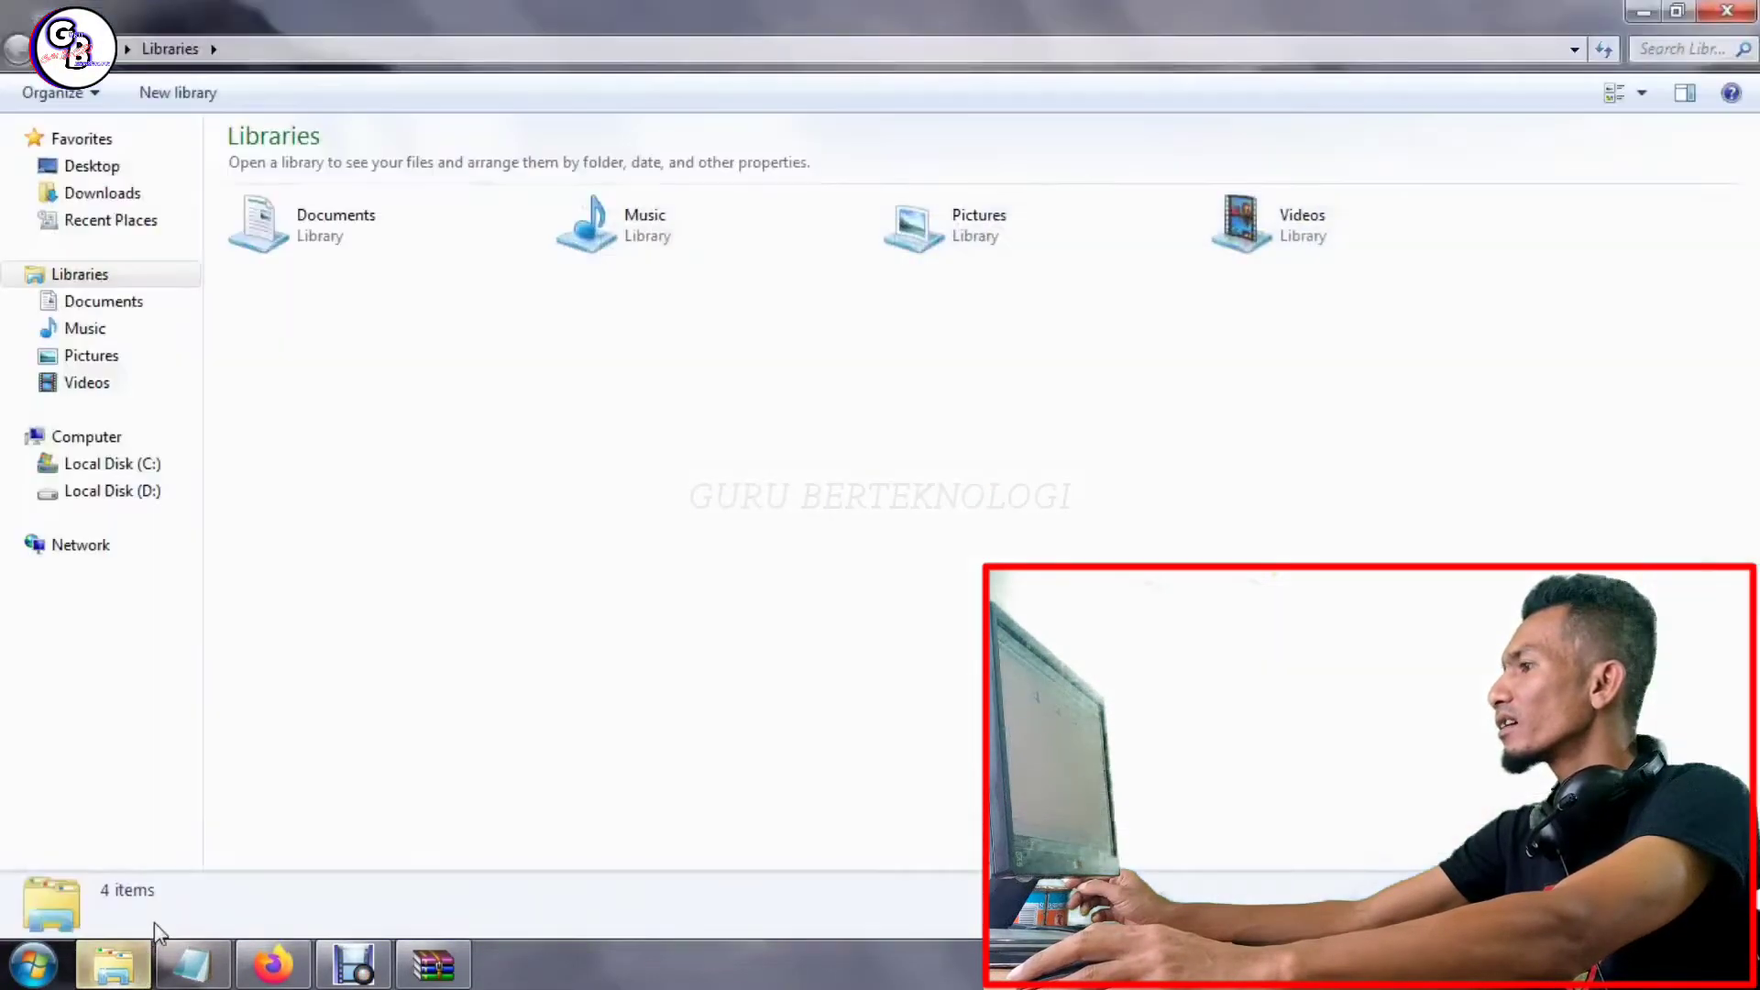
{"action": "left_click", "coordinate": [448, 958]}
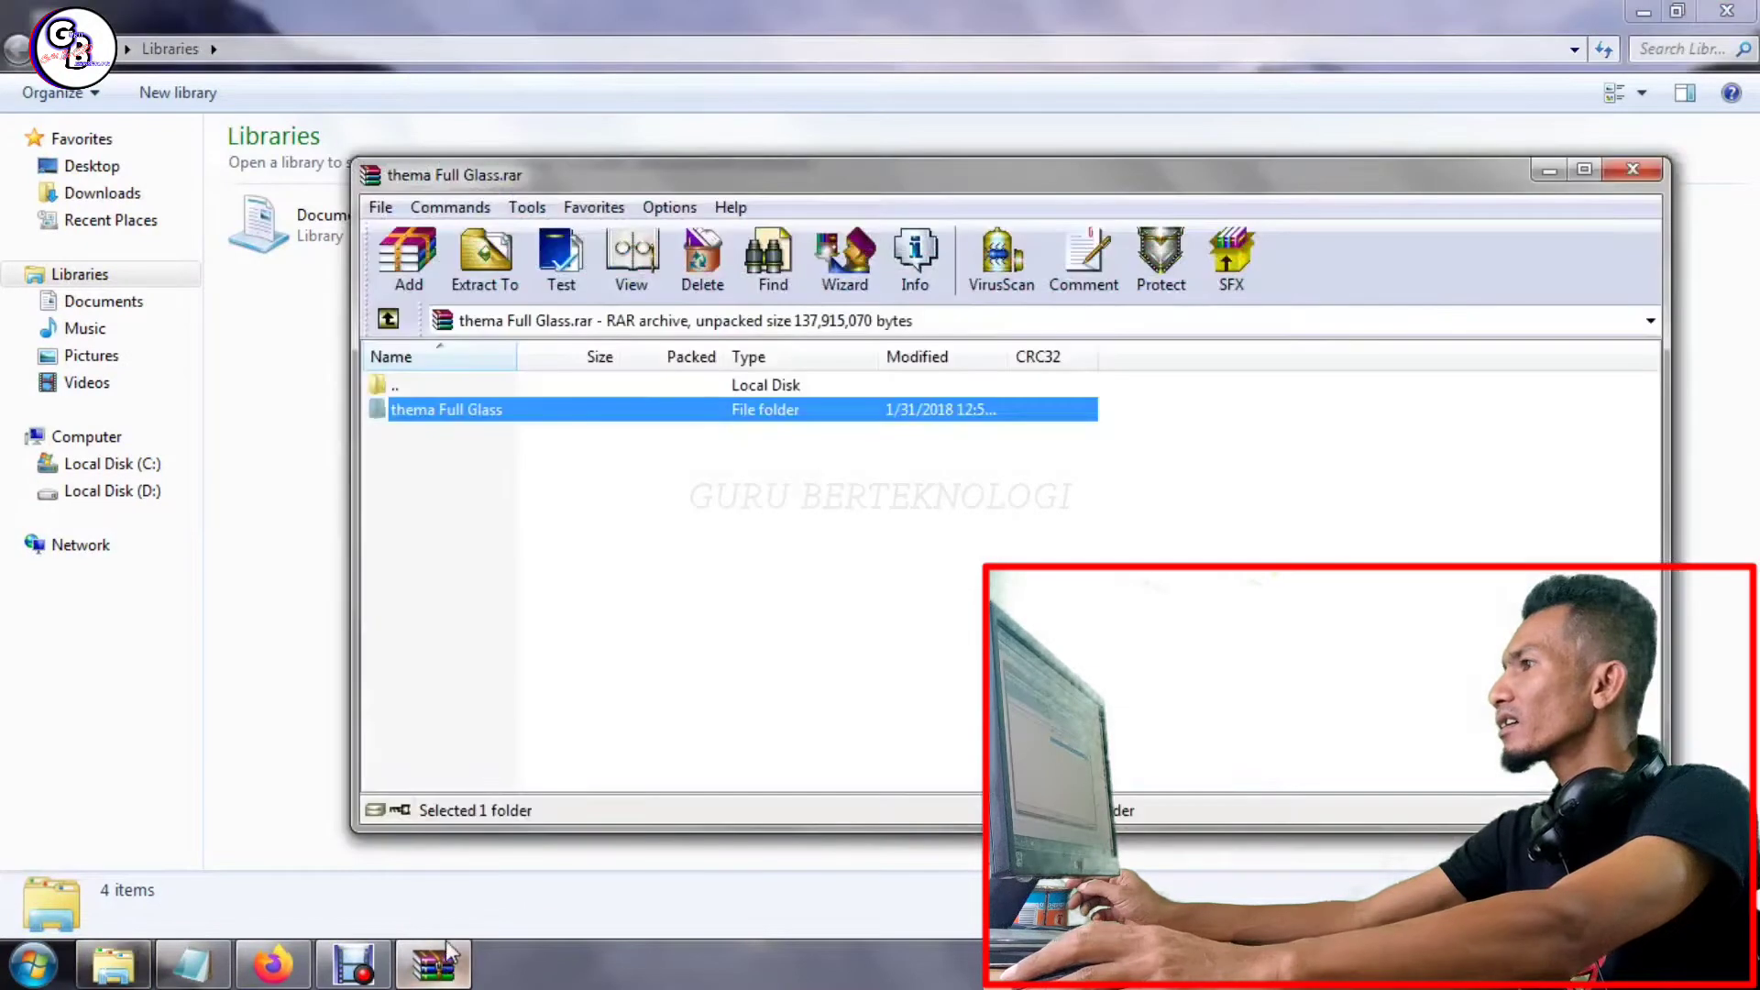
{"action": "left_click", "coordinate": [1635, 174]}
{"action": "left_click", "coordinate": [164, 499]}
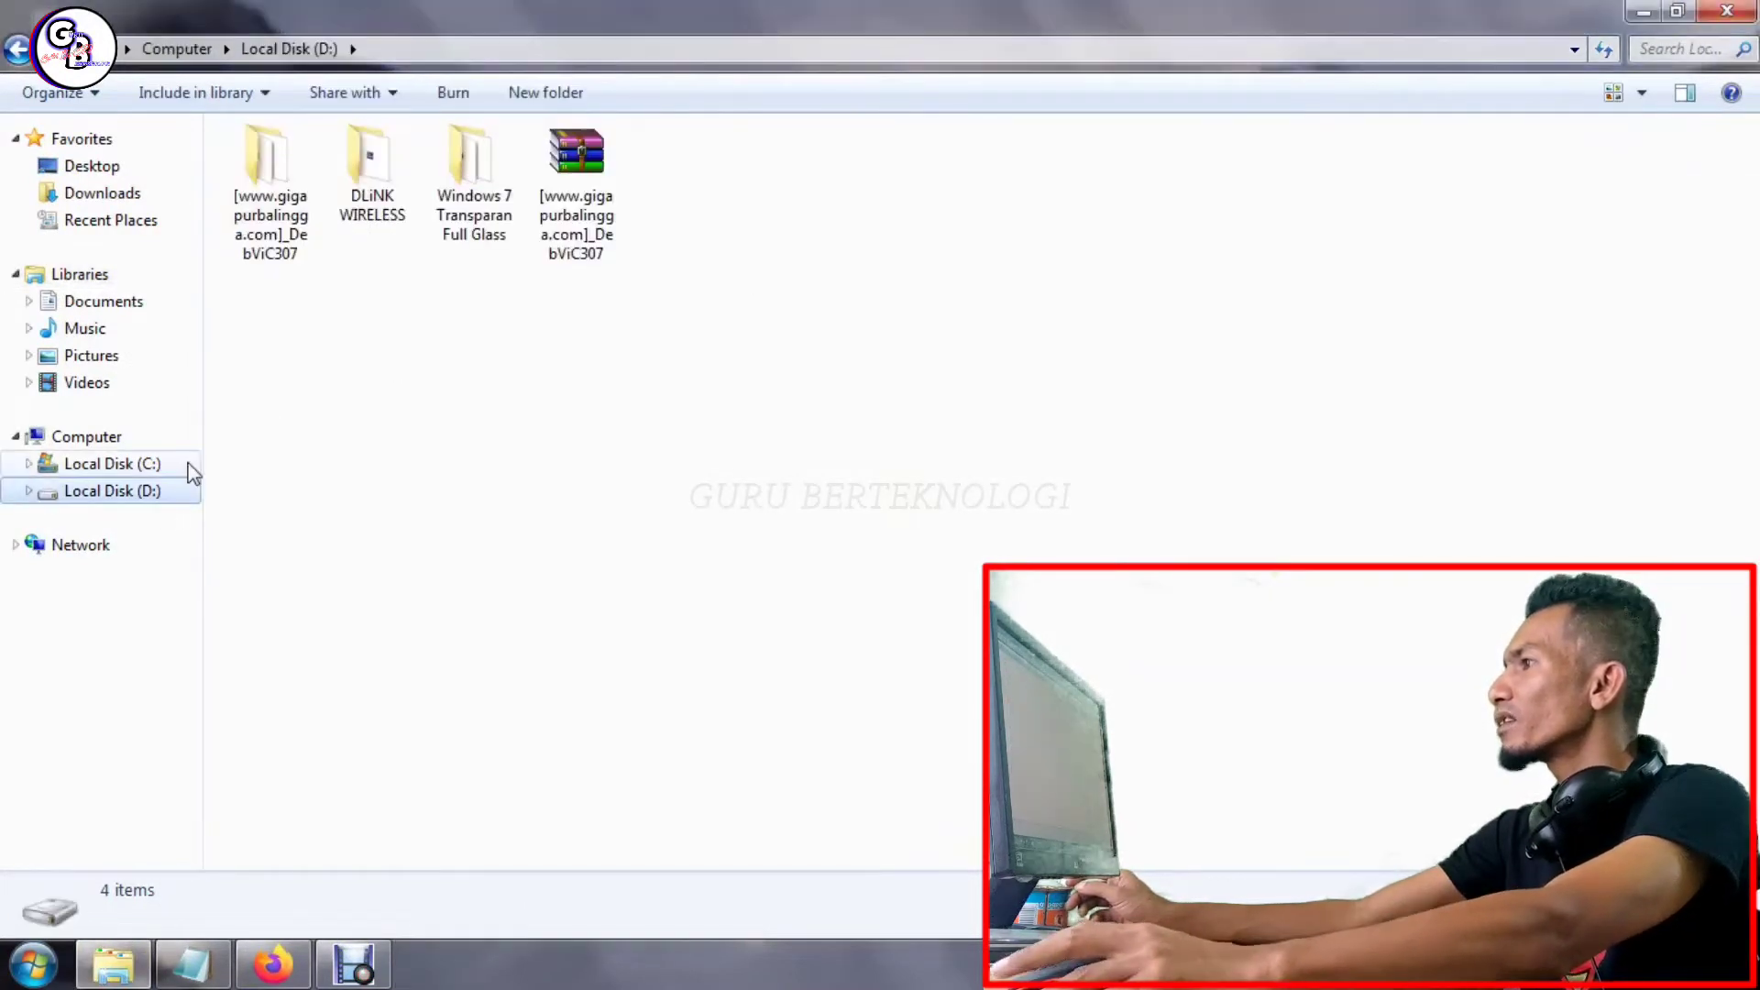
{"action": "double_click", "coordinate": [474, 202]}
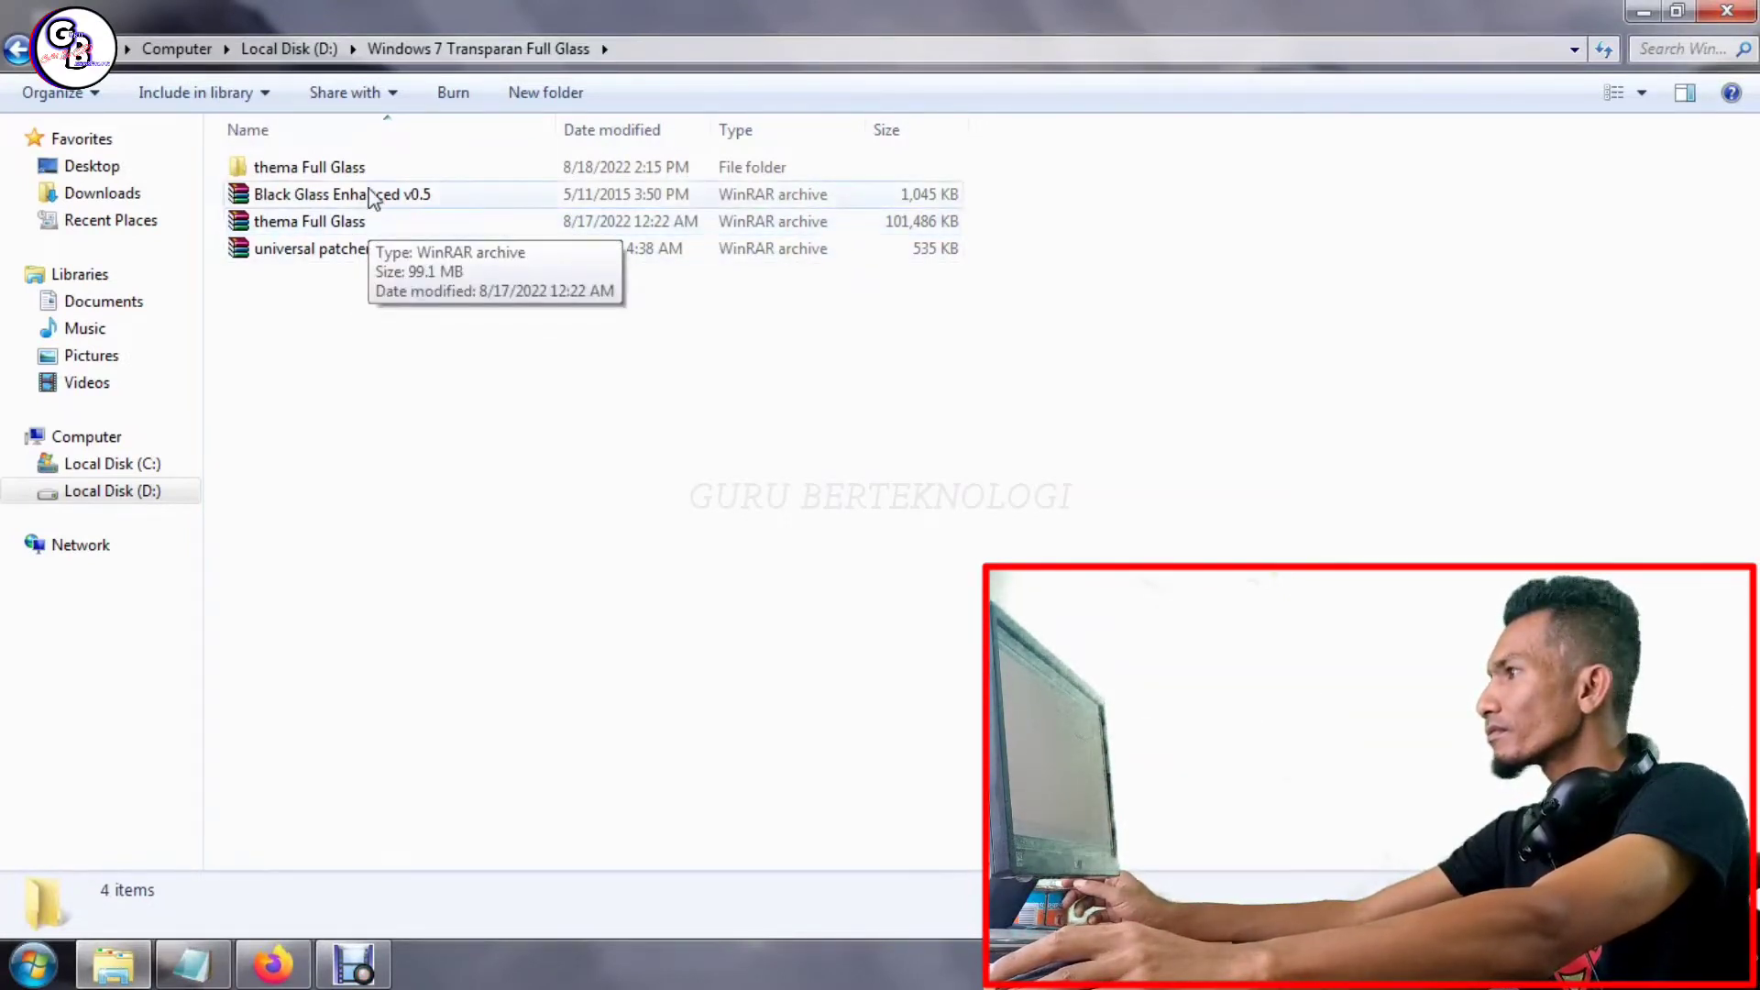
- Extract Full glass.exe from the universal patcherw7 archive into the Windows 7 Transparan Full Glass folder
{"action": "left_click", "coordinate": [379, 252]}
{"action": "double_click", "coordinate": [378, 253]}
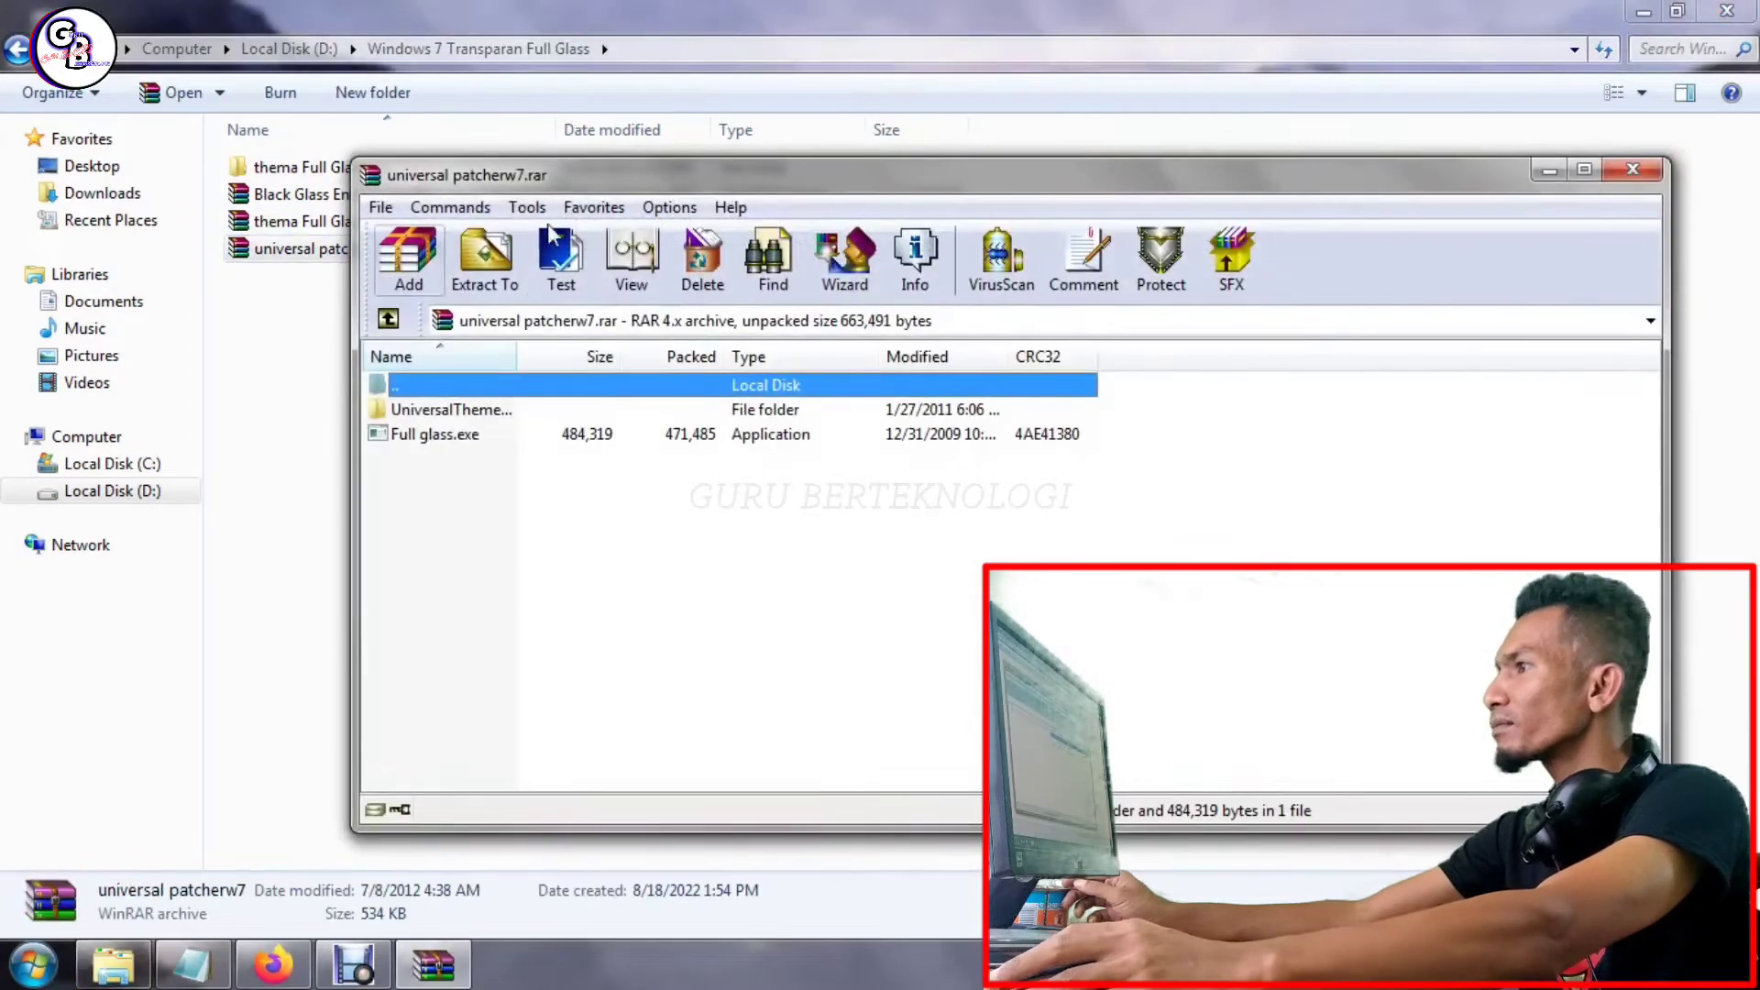
{"action": "left_click_drag", "start_coordinate": [464, 444], "coordinate": [419, 458]}
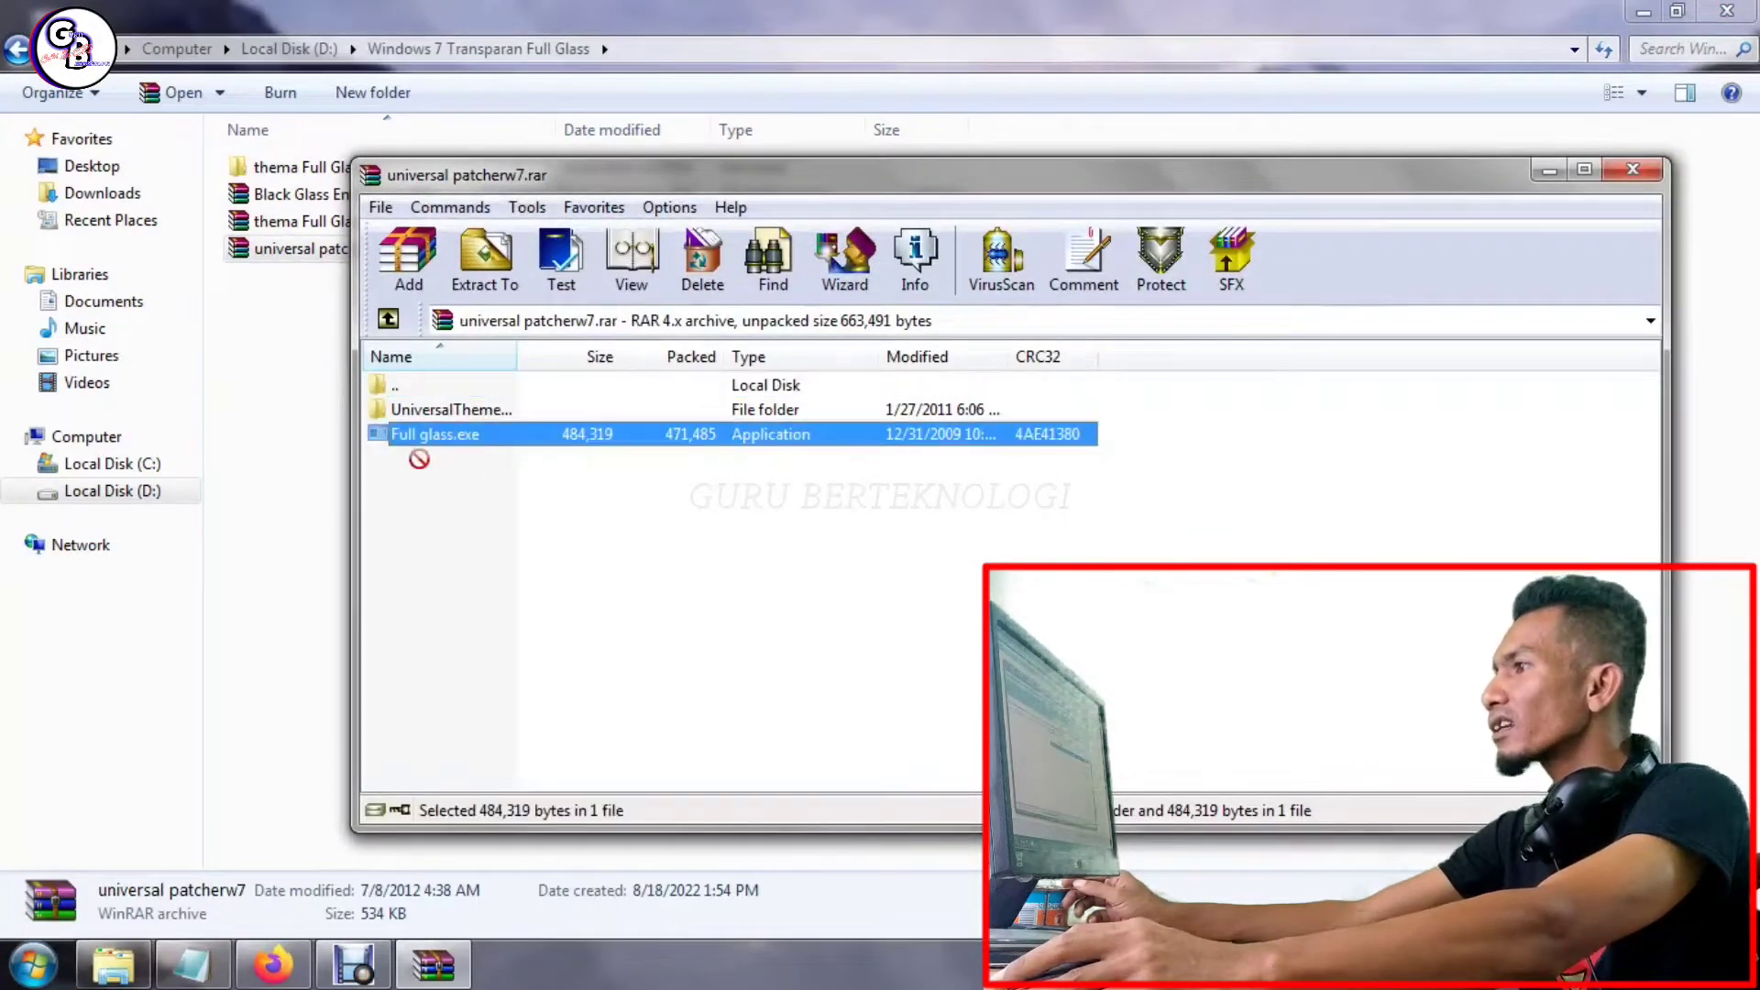
{"action": "left_click_drag", "start_coordinate": [269, 420], "coordinate": [273, 424]}
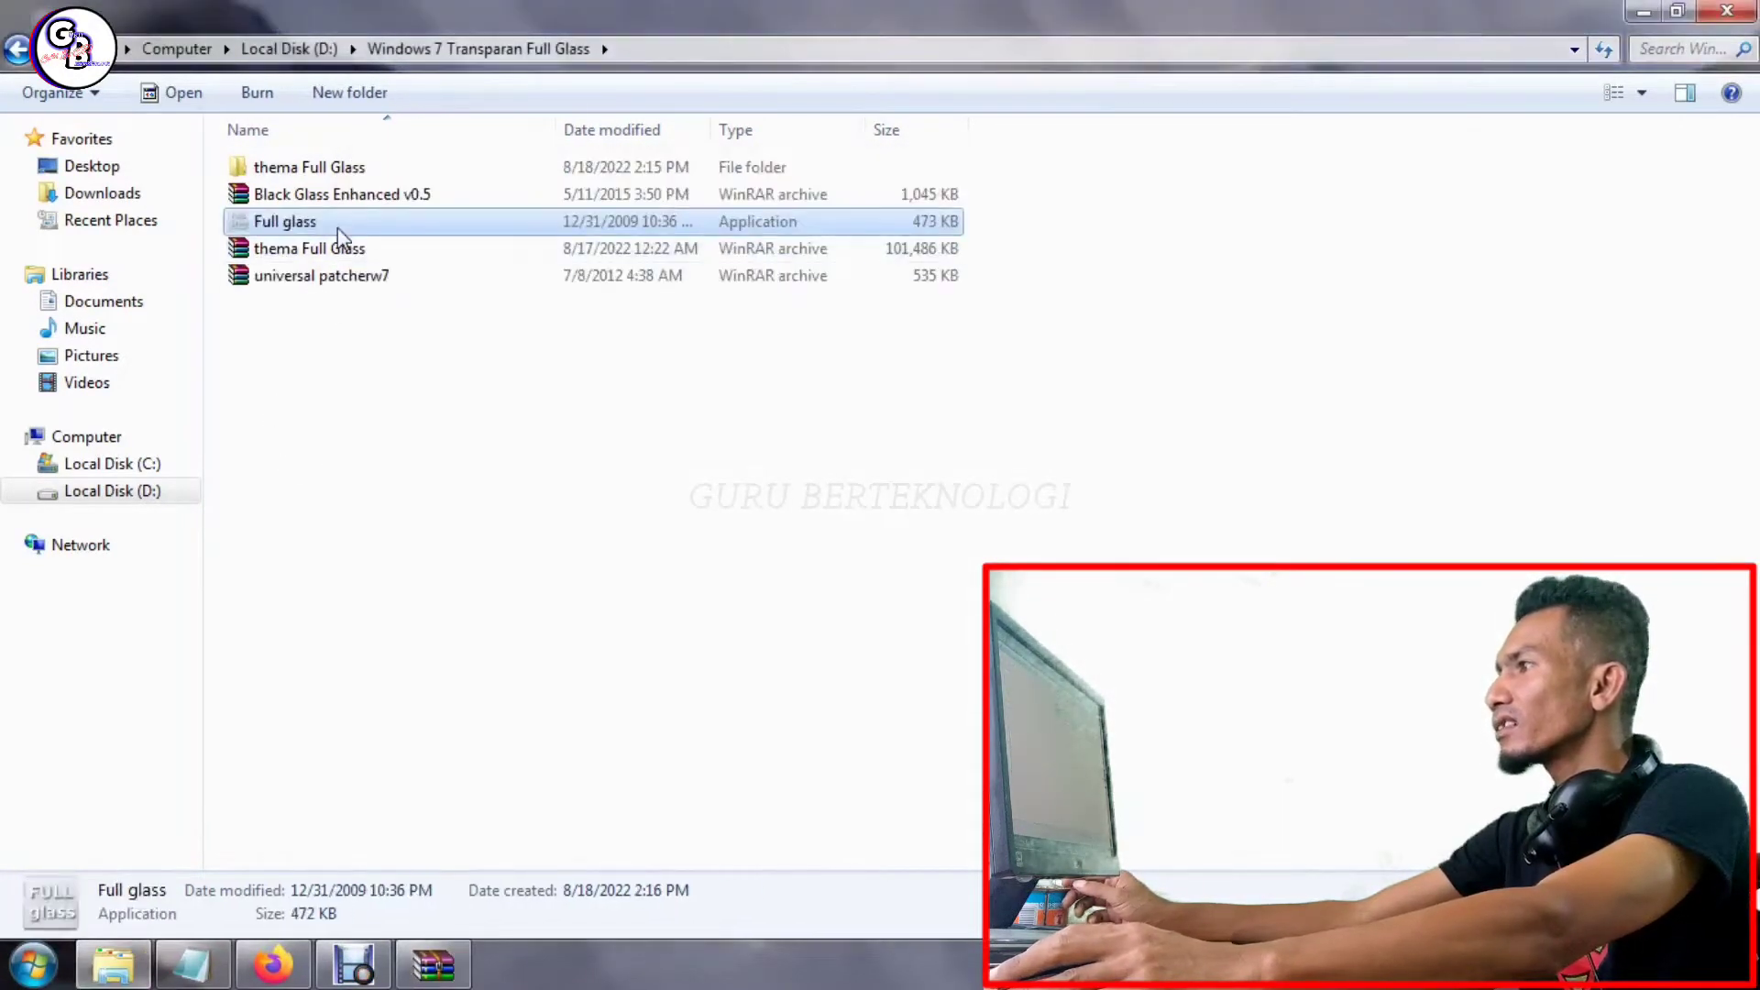
- Cut the Full glass application from the Windows 7 Transparan Full Glass folder
{"action": "left_click", "coordinate": [336, 290]}
{"action": "left_click", "coordinate": [334, 230]}
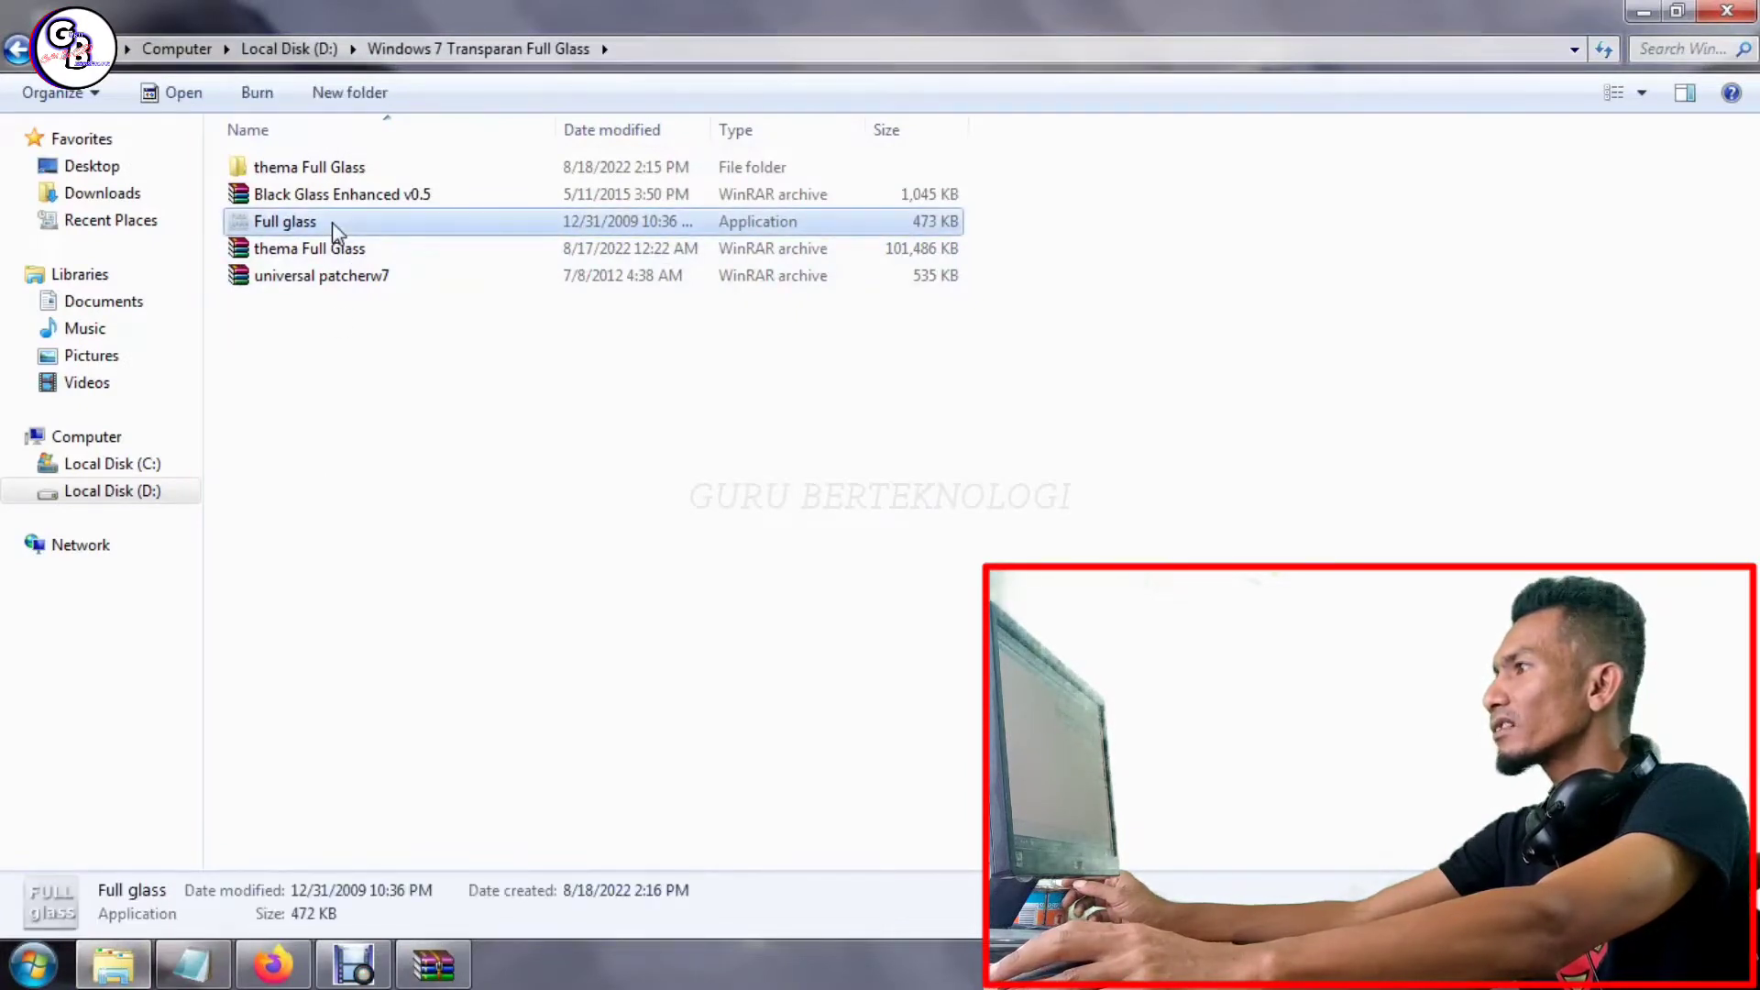
{"action": "right_click", "coordinate": [336, 229]}
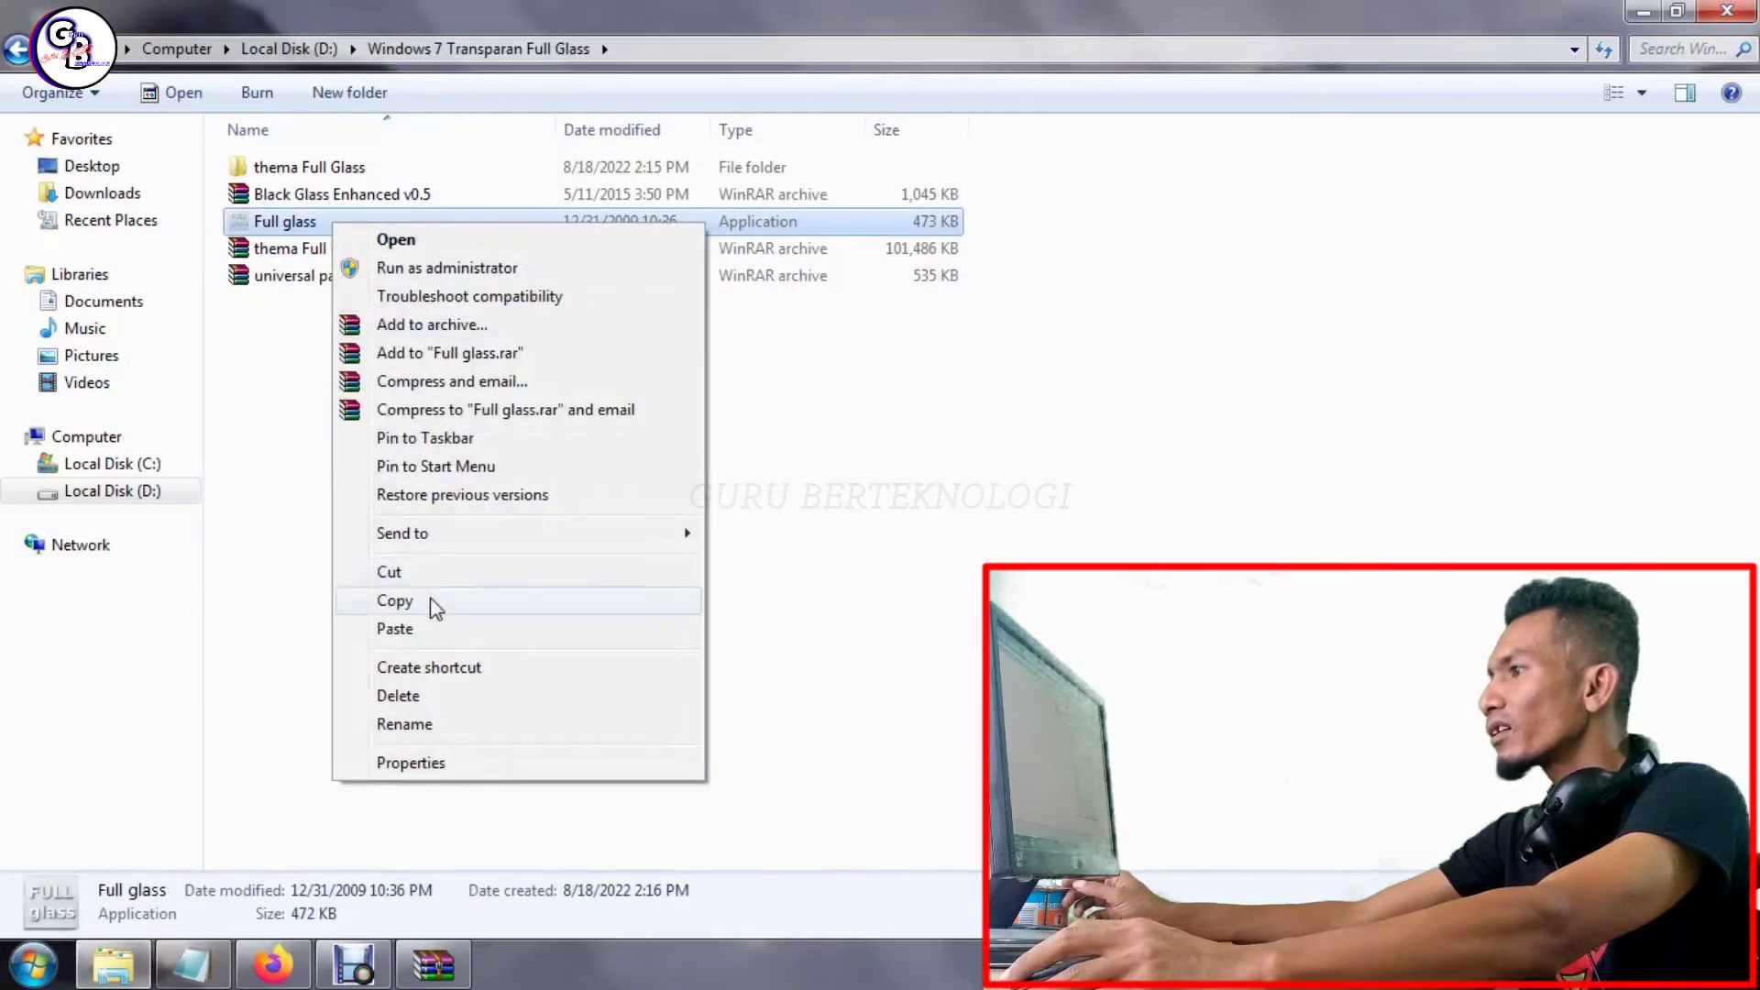
{"action": "left_click", "coordinate": [431, 568]}
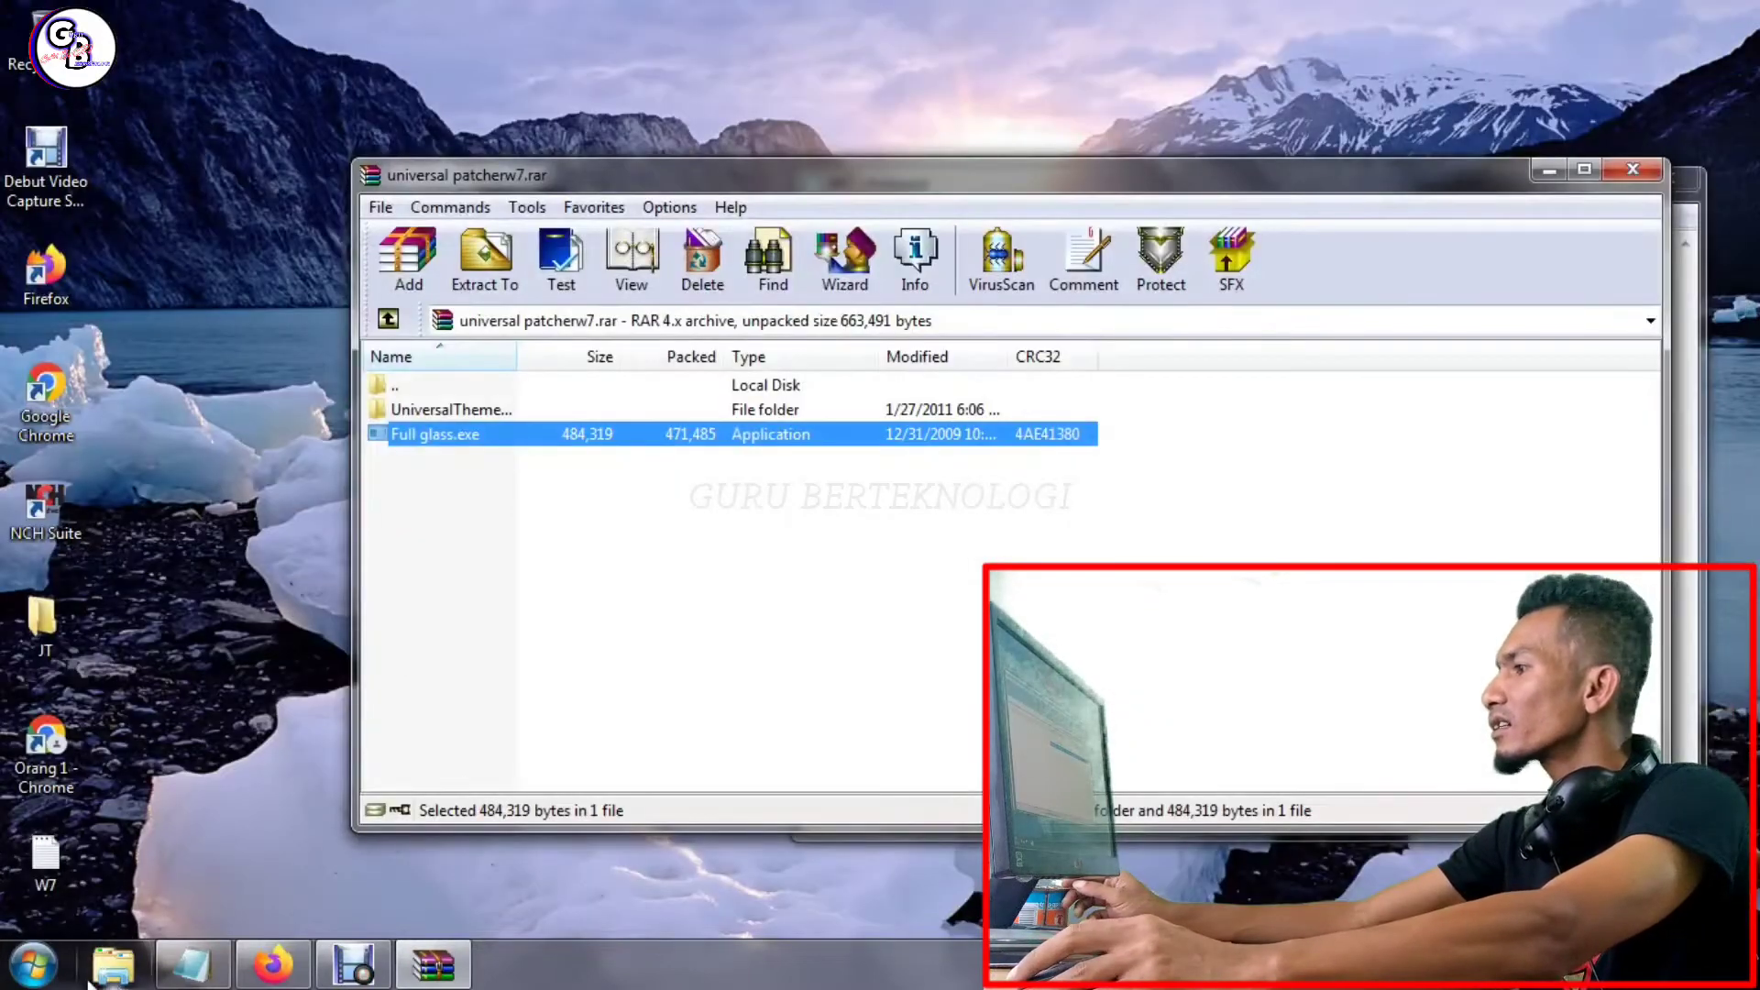
- Open the current user's Startup program folder in a file window
{"action": "left_click", "coordinate": [33, 964]}
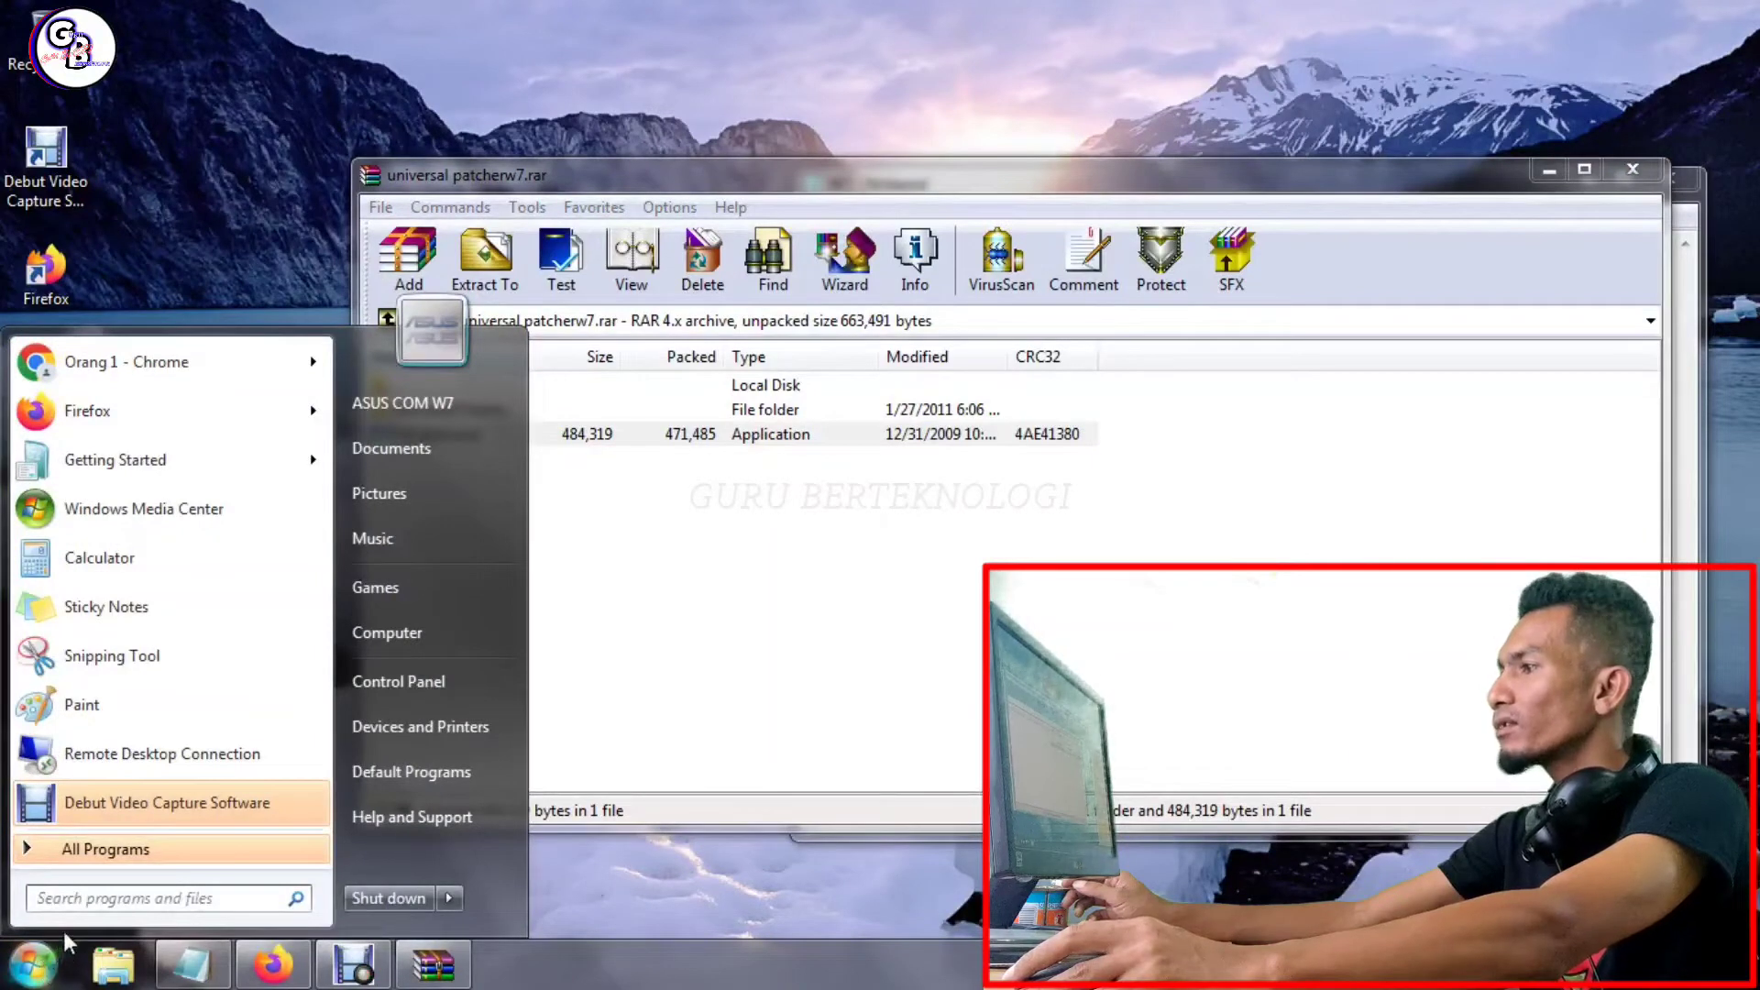
{"action": "left_click", "coordinate": [119, 864]}
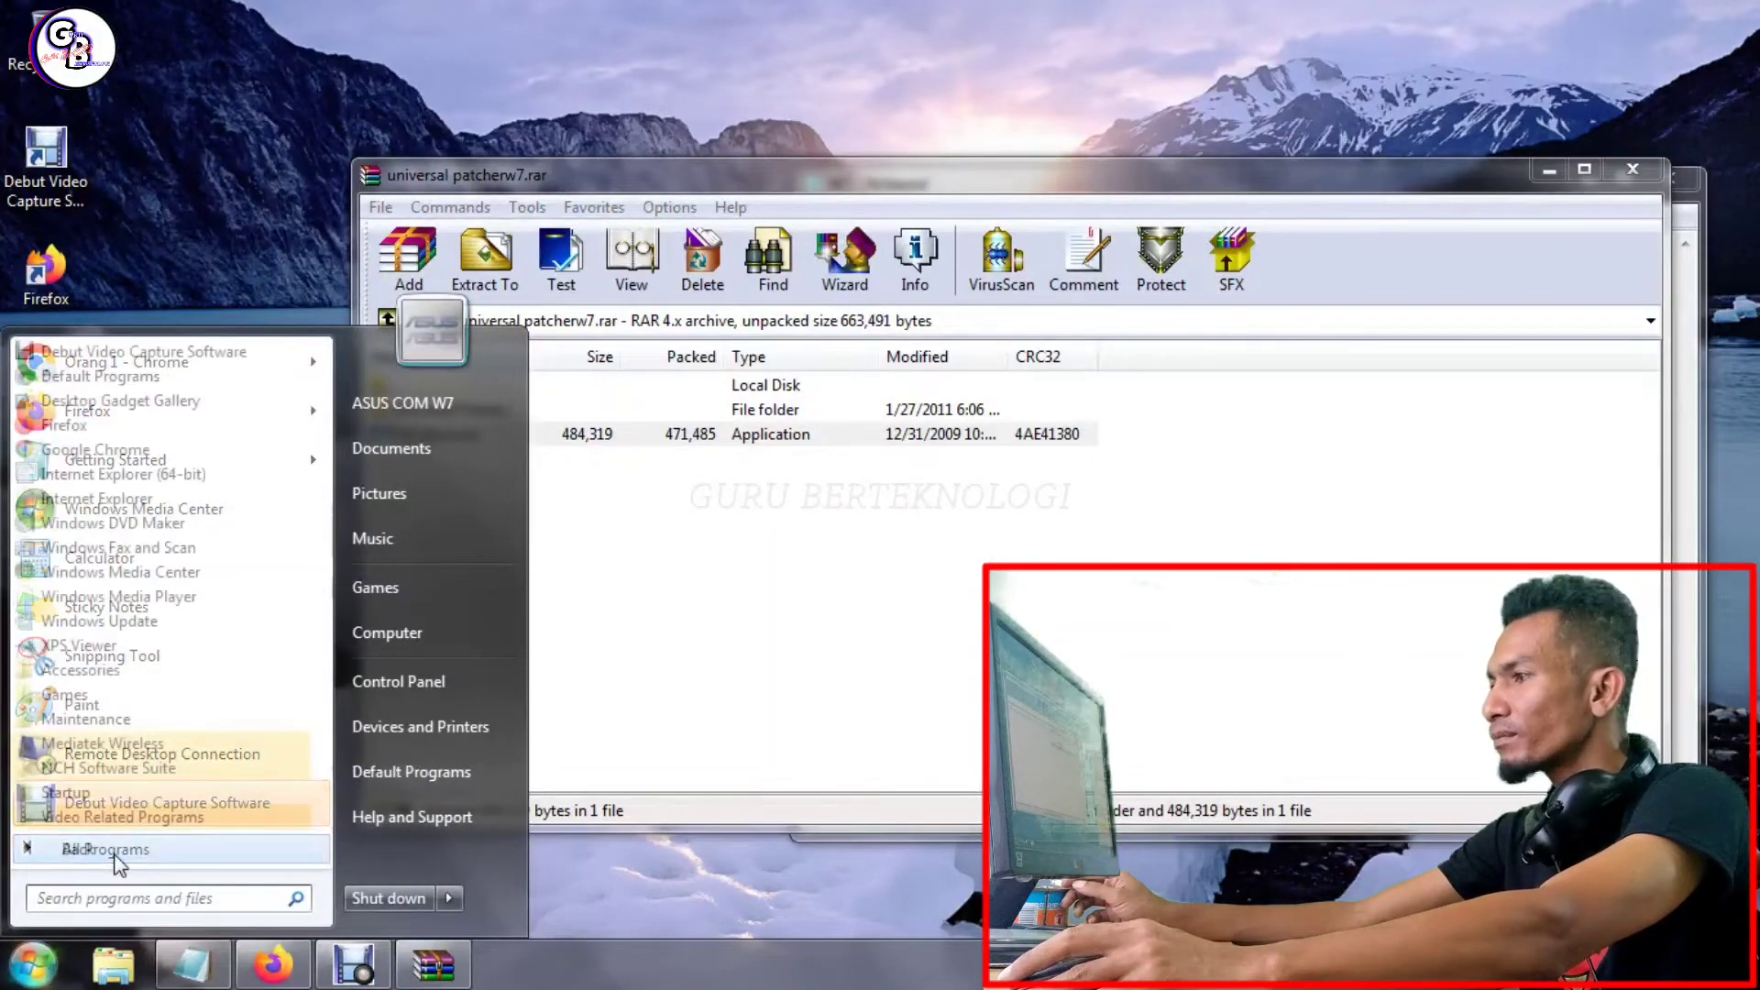
{"action": "left_click", "coordinate": [119, 864]}
{"action": "left_click", "coordinate": [119, 864]}
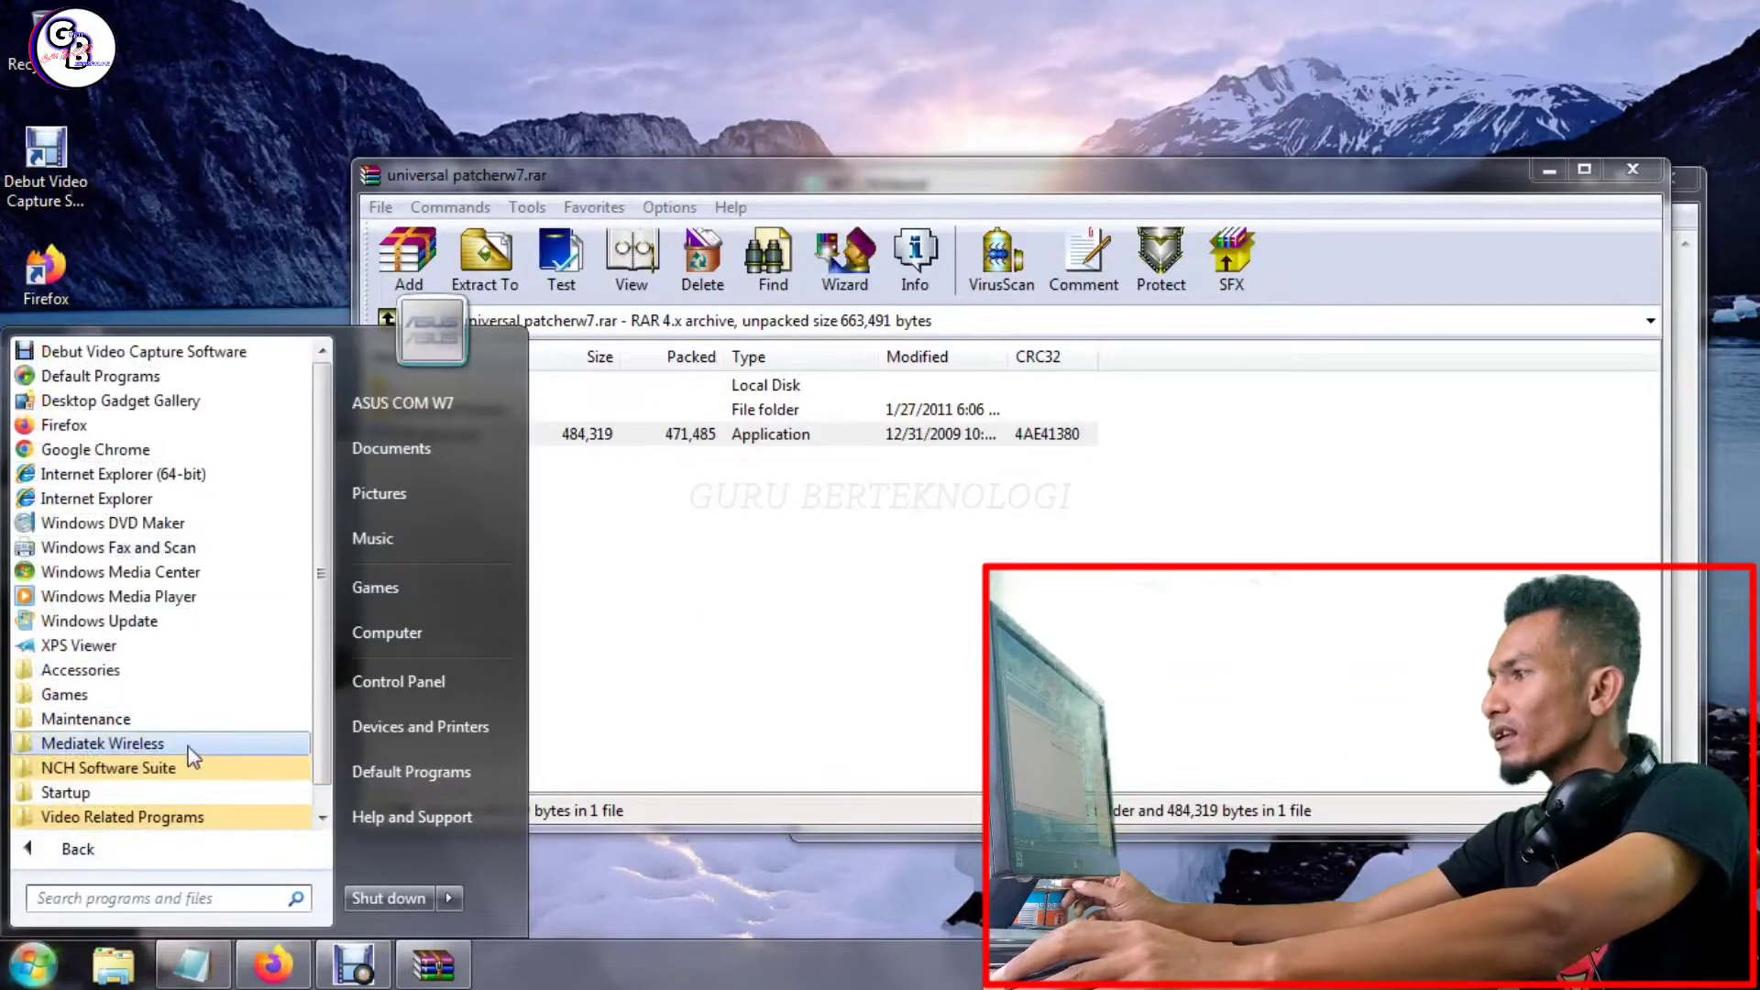
{"action": "left_click_drag", "start_coordinate": [322, 493], "coordinate": [323, 581]}
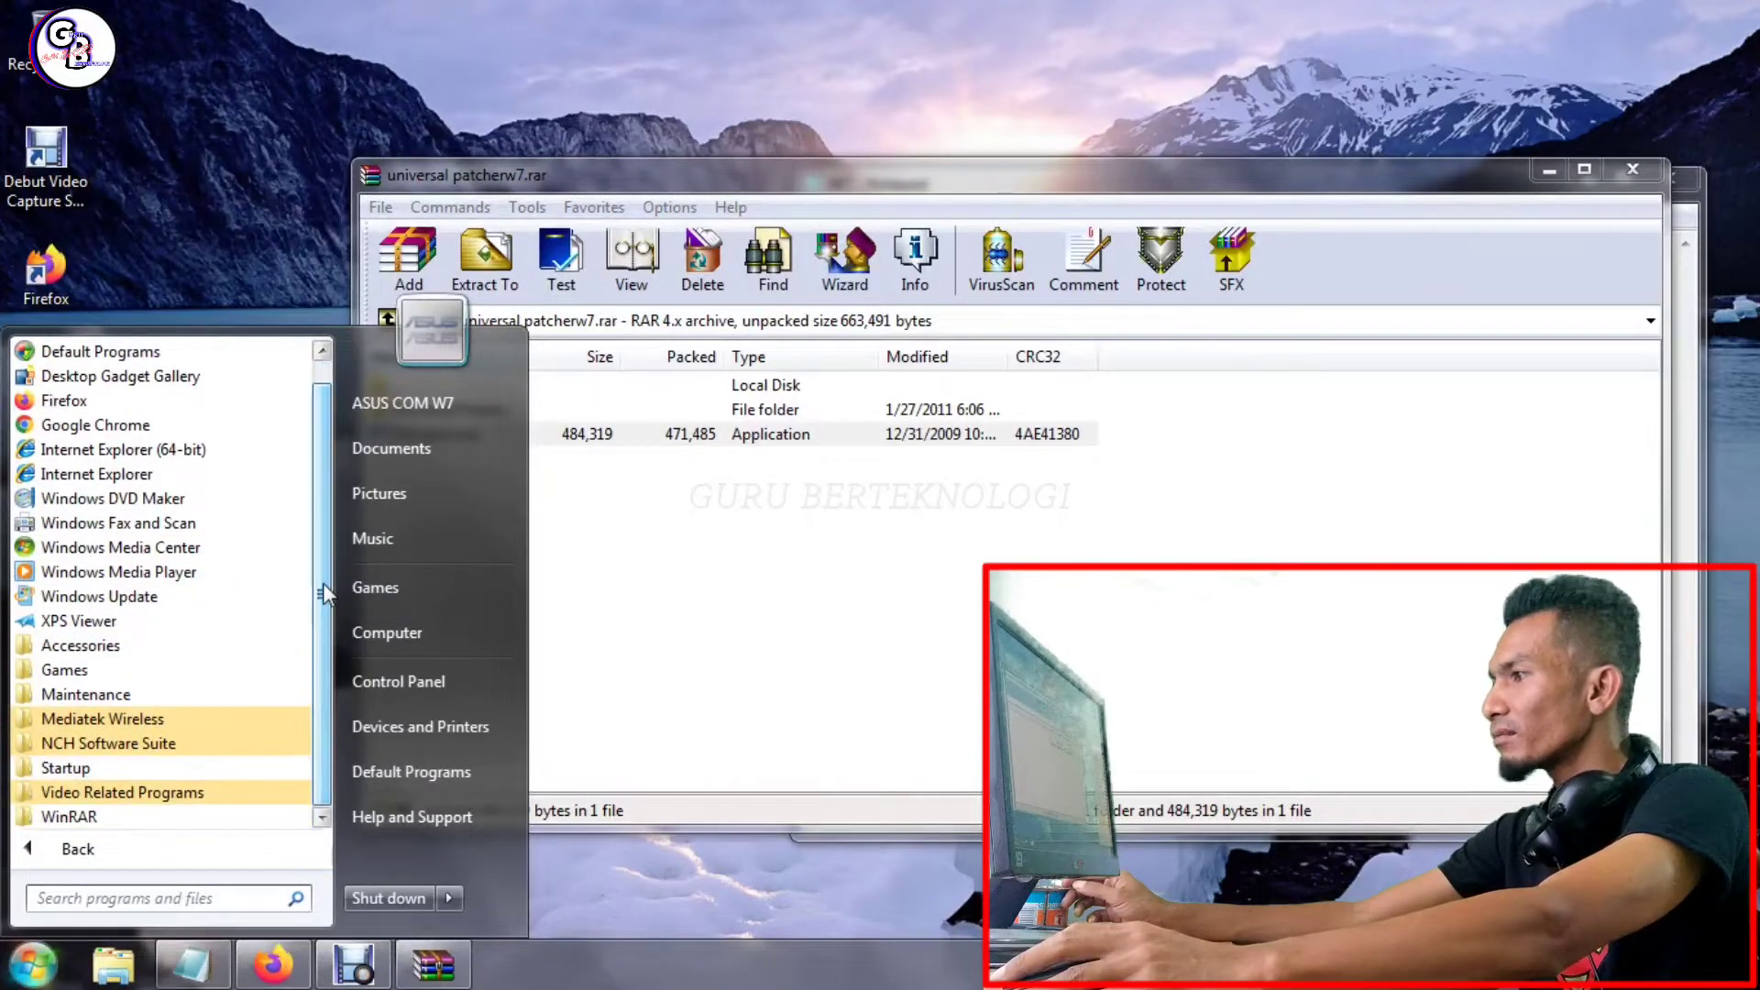
{"action": "right_click", "coordinate": [77, 775]}
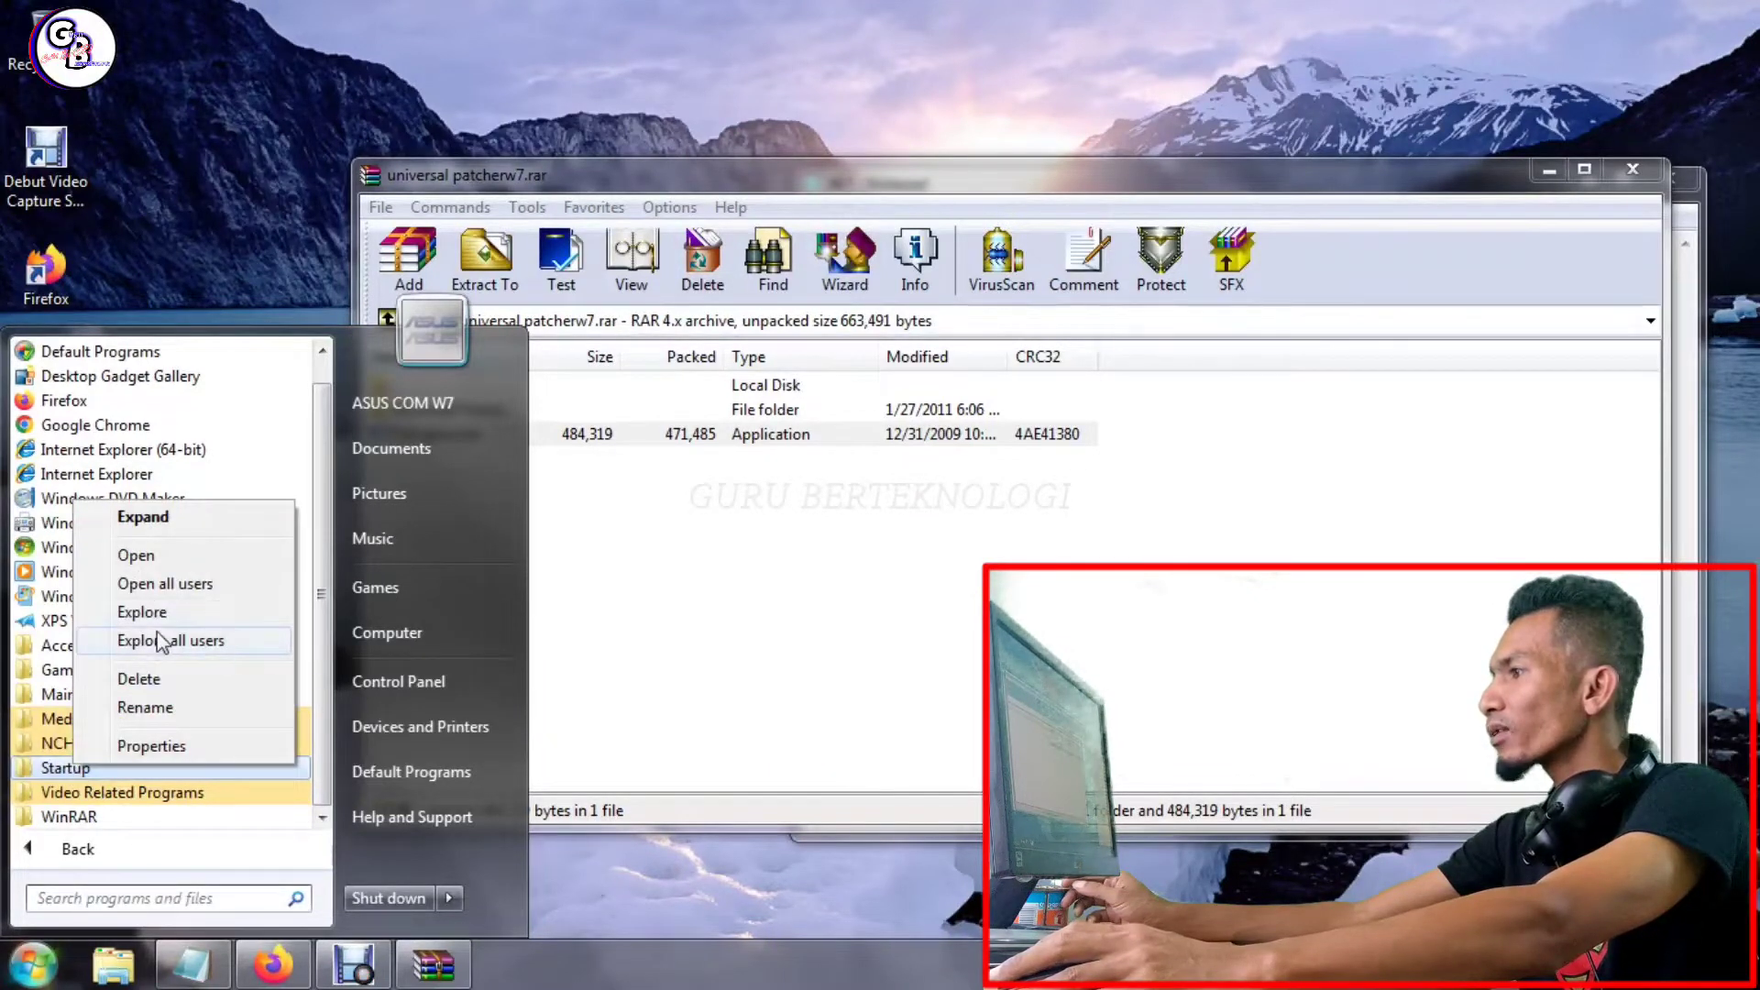
{"action": "right_click", "coordinate": [73, 765]}
{"action": "left_click", "coordinate": [150, 615]}
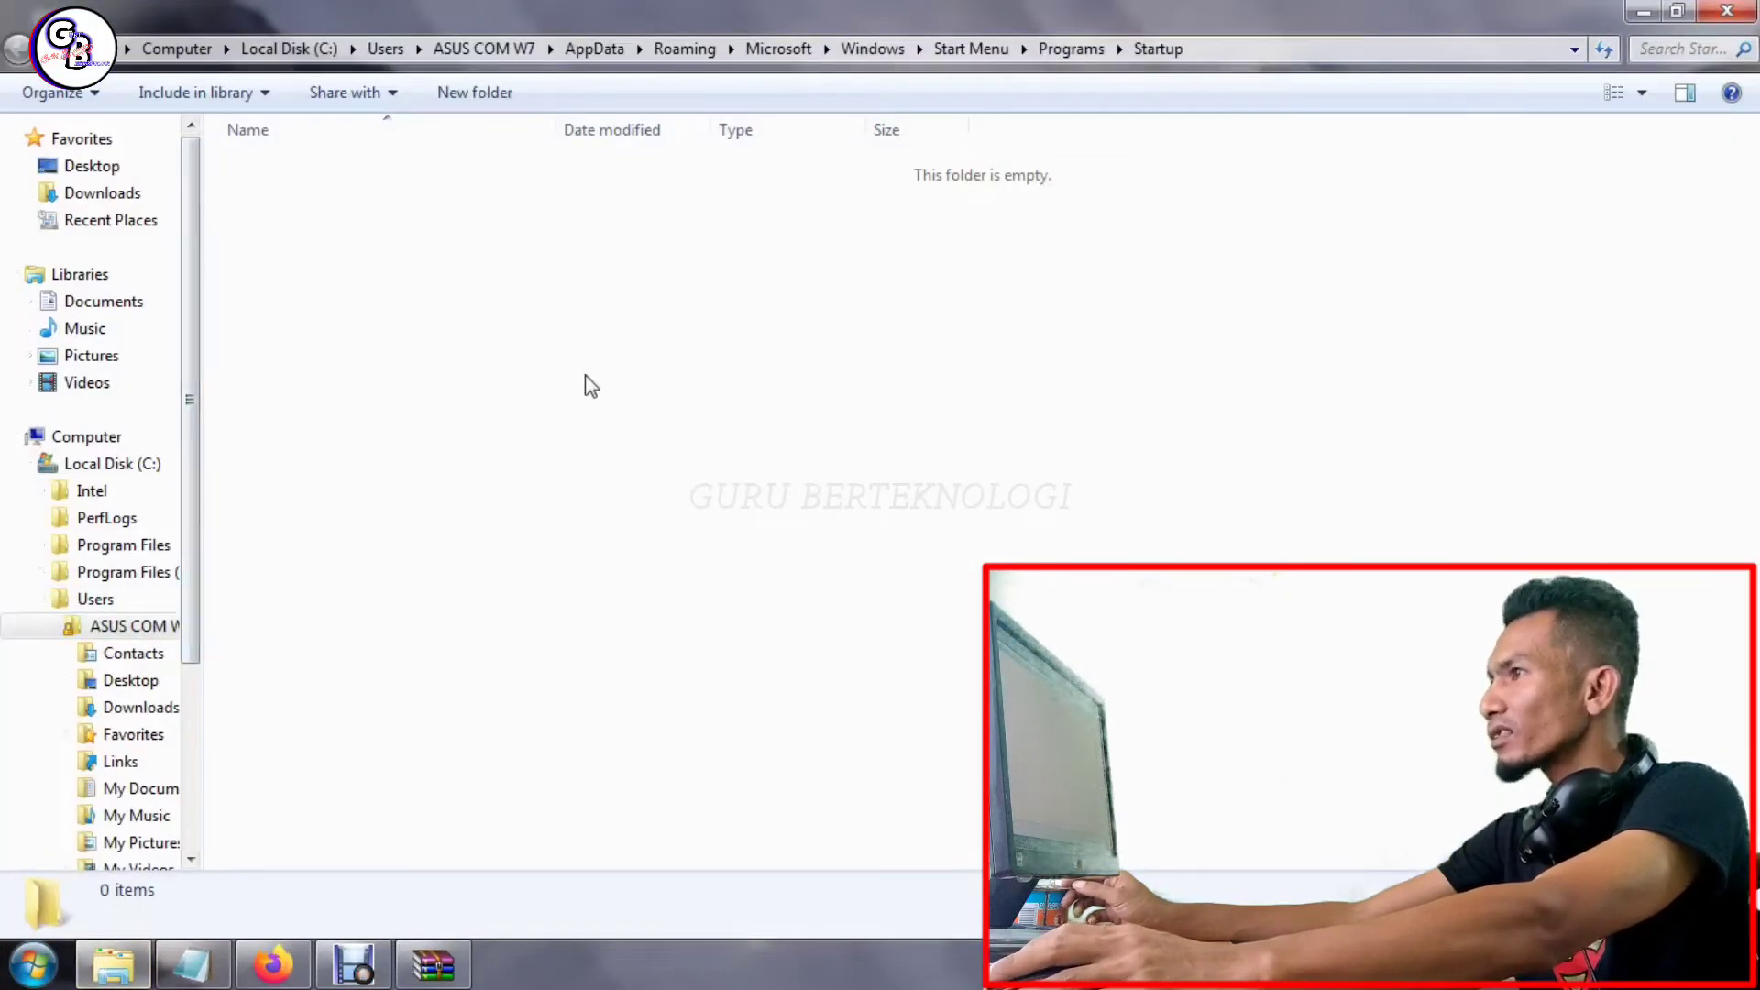
- Paste the Full glass application into the Startup folder, run it and check for it among the notification area icons
{"action": "right_click", "coordinate": [489, 290]}
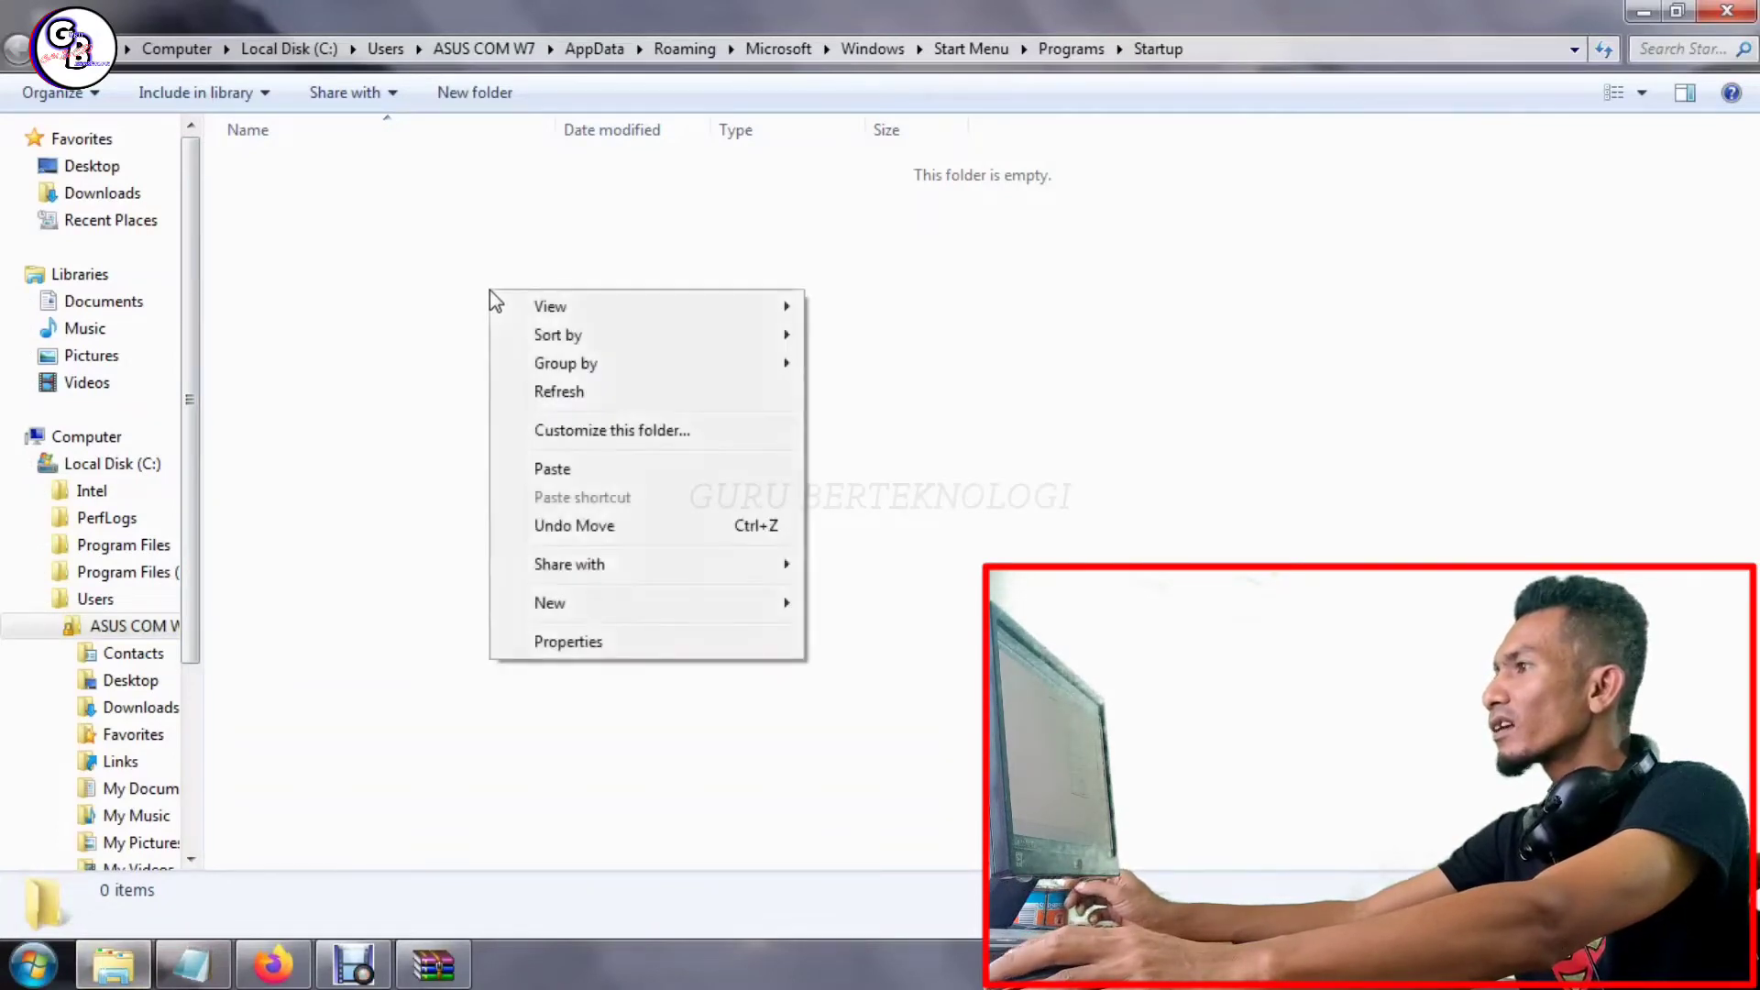
{"action": "left_click", "coordinate": [564, 468]}
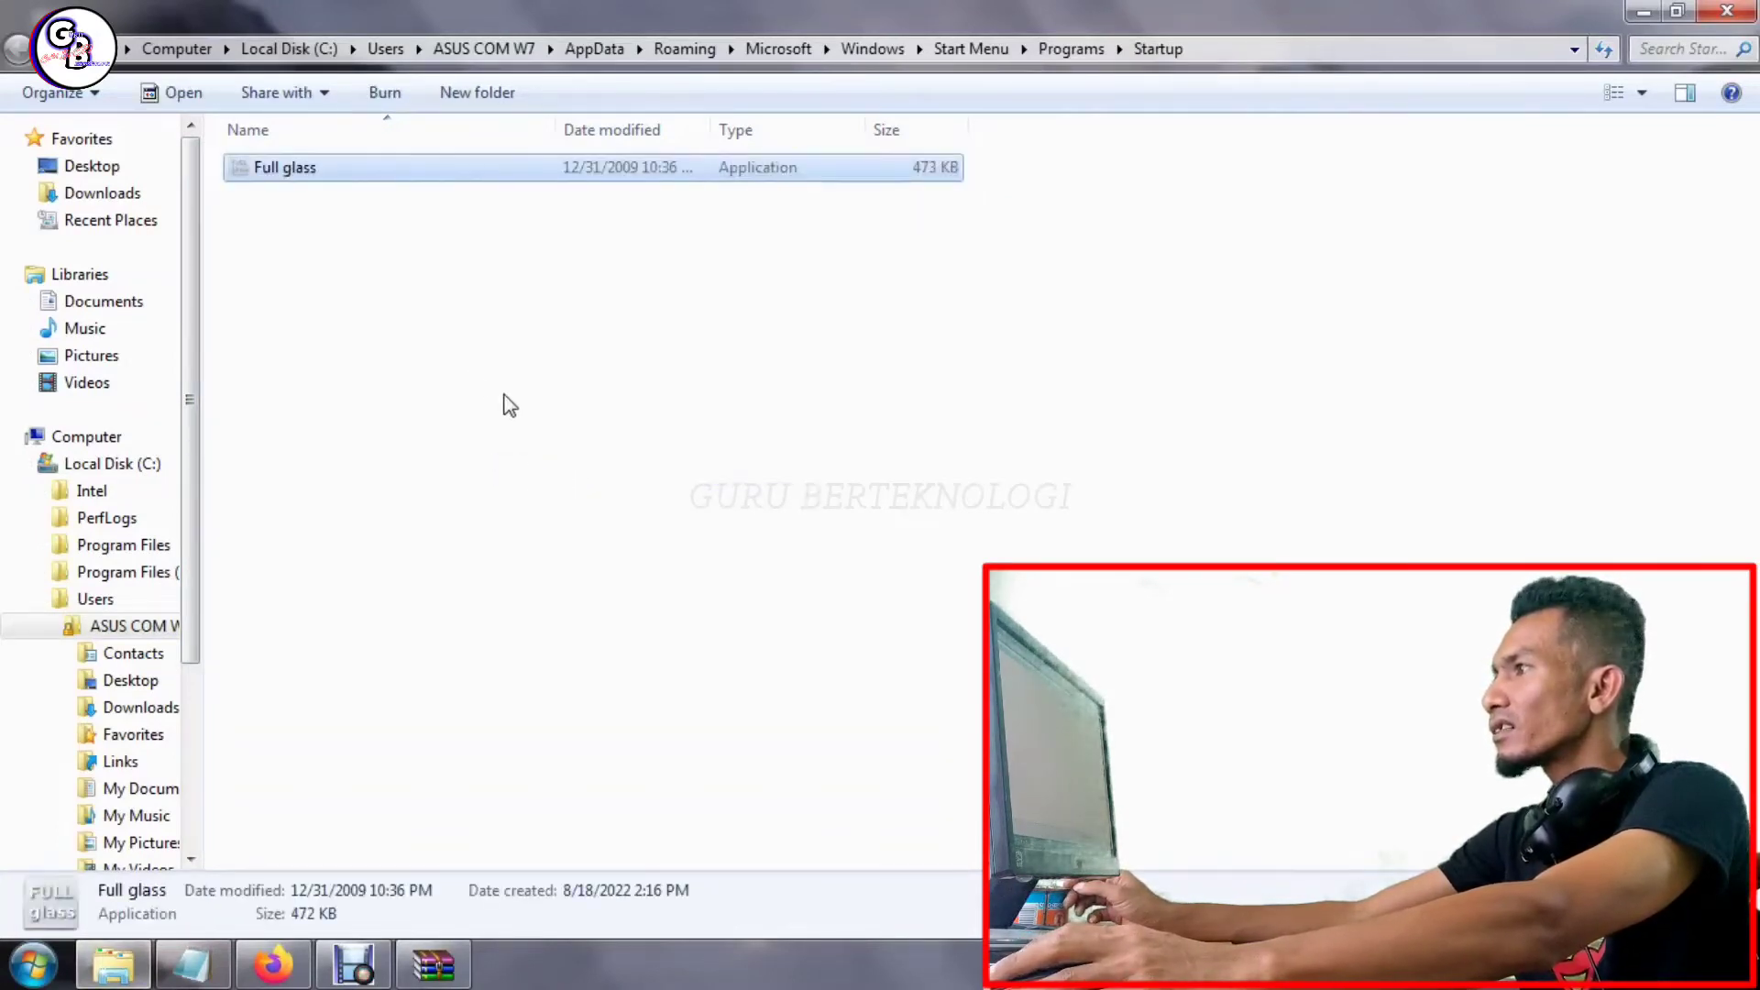
{"action": "left_click", "coordinate": [334, 176]}
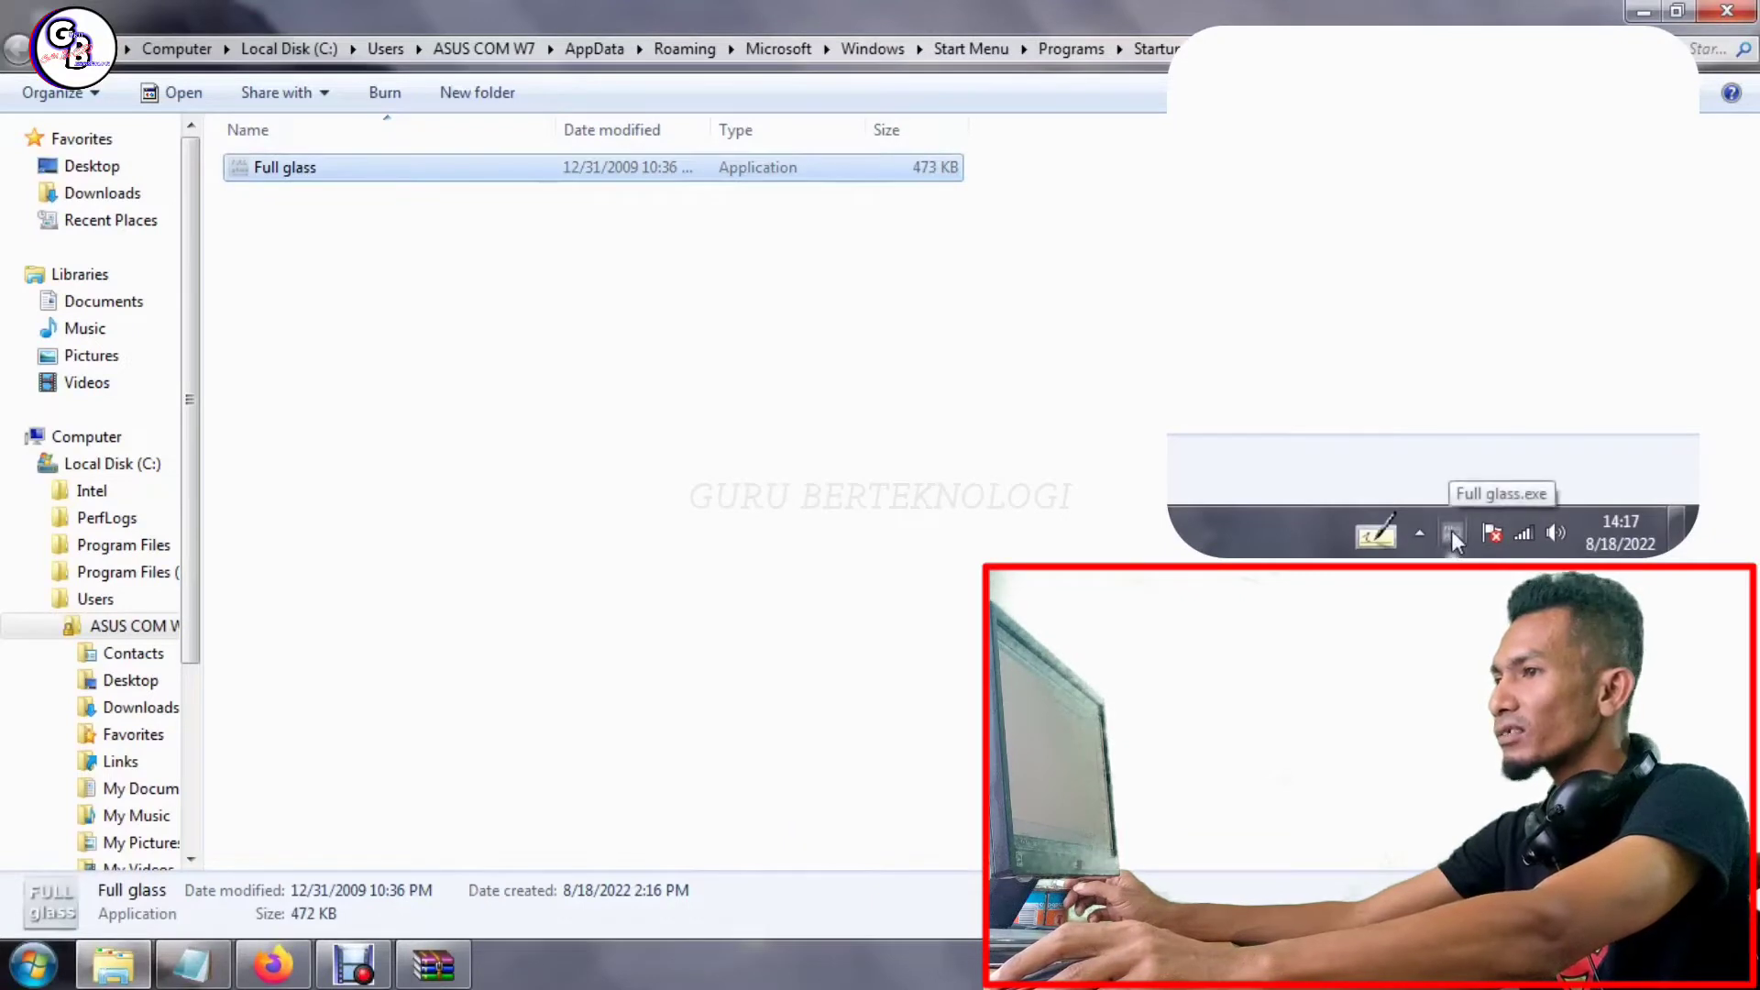
{"action": "left_click", "coordinate": [1428, 533]}
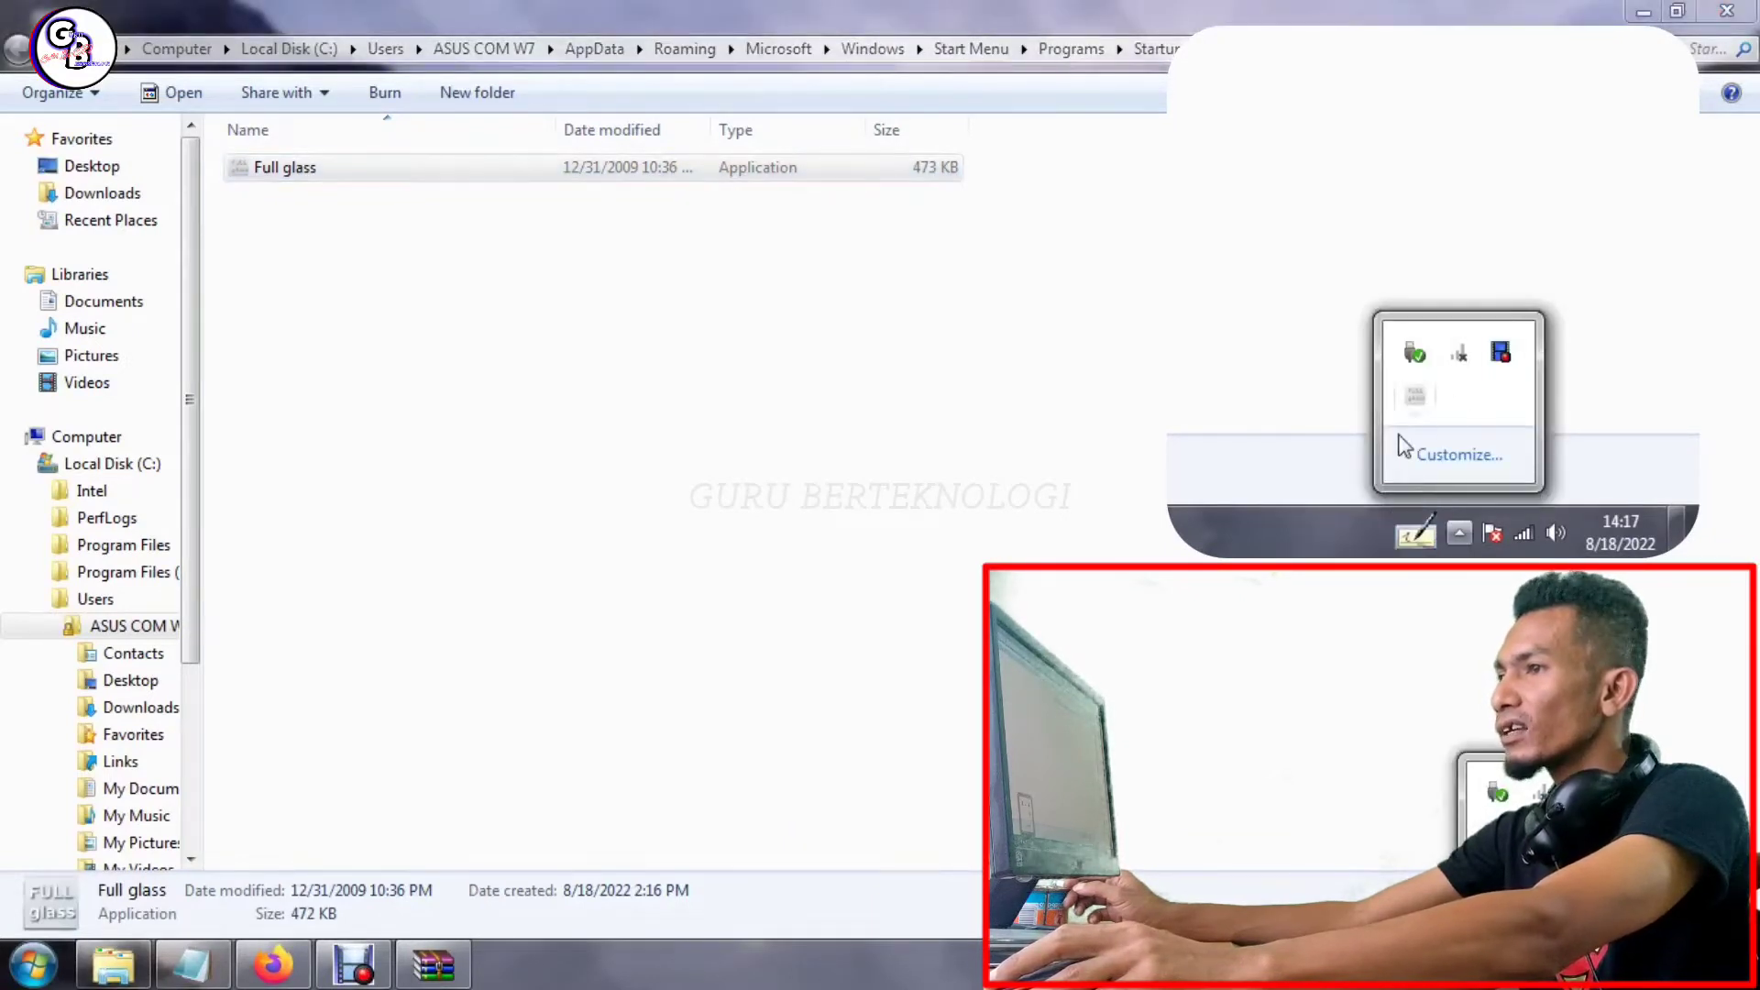
{"action": "left_click", "coordinate": [1312, 550]}
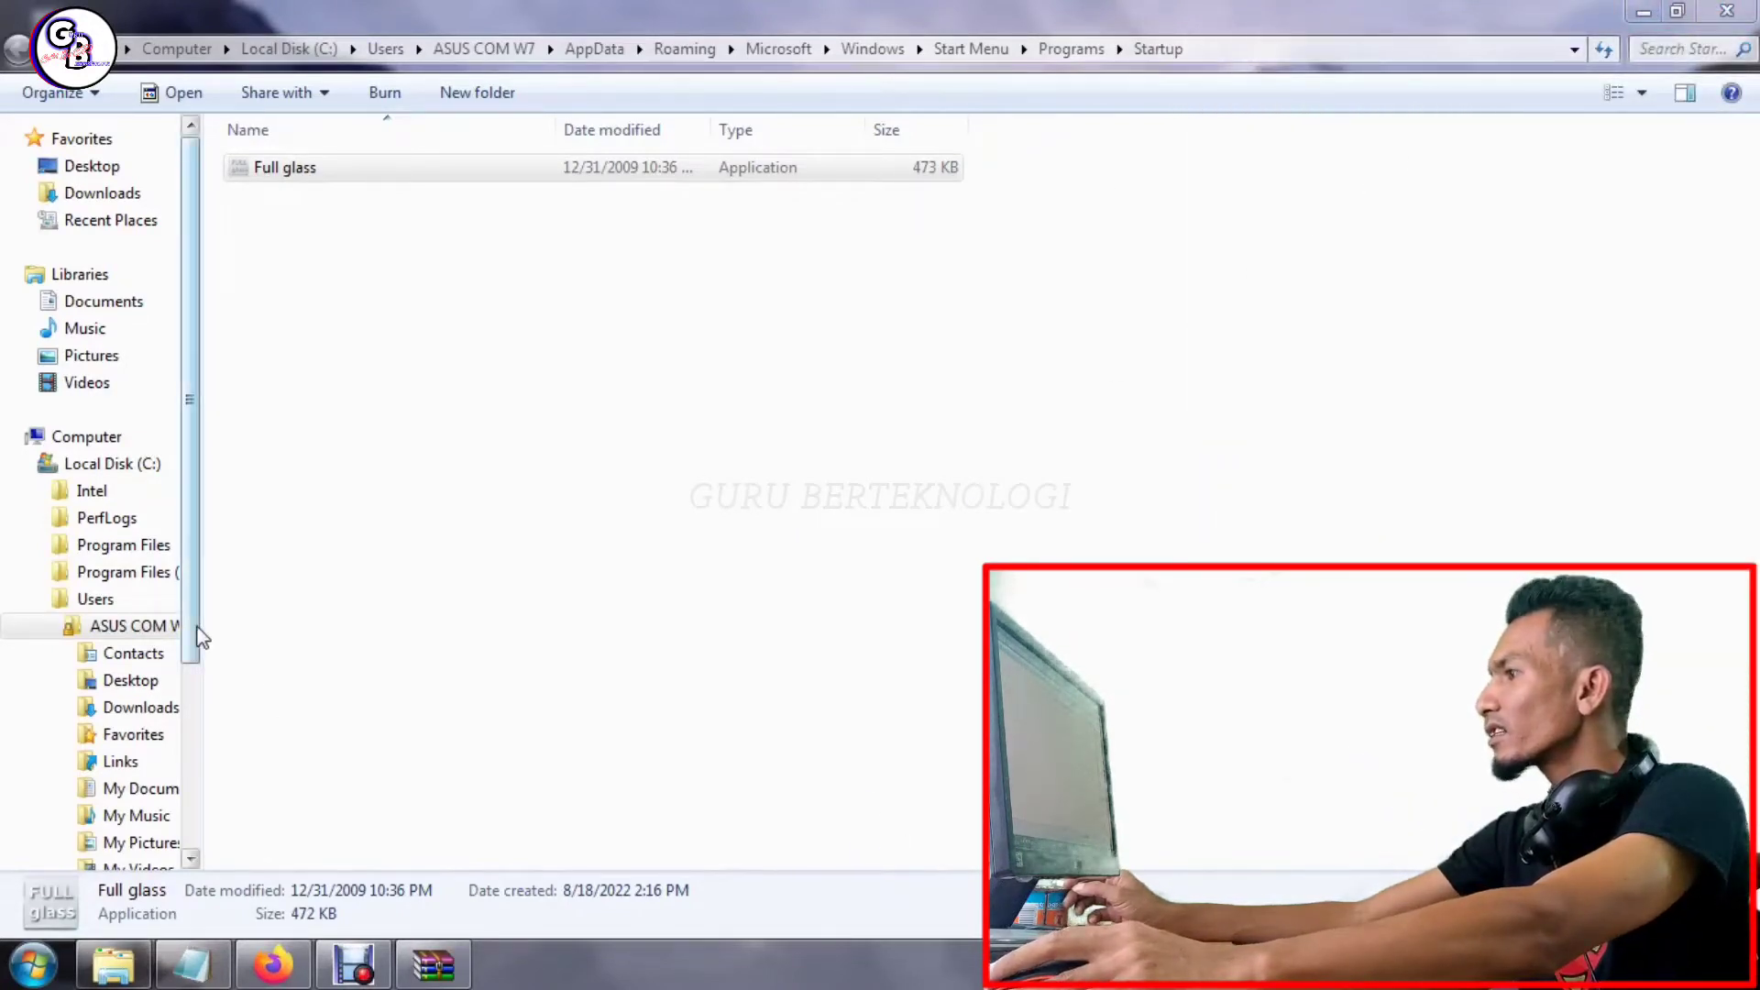
- Extract the UniversalThemePatcher_20090409 folder from the universal patcherw7 archive into the Windows 7 Transparan Full Glass folder on drive D
{"action": "left_click_drag", "start_coordinate": [196, 652], "coordinate": [205, 770]}
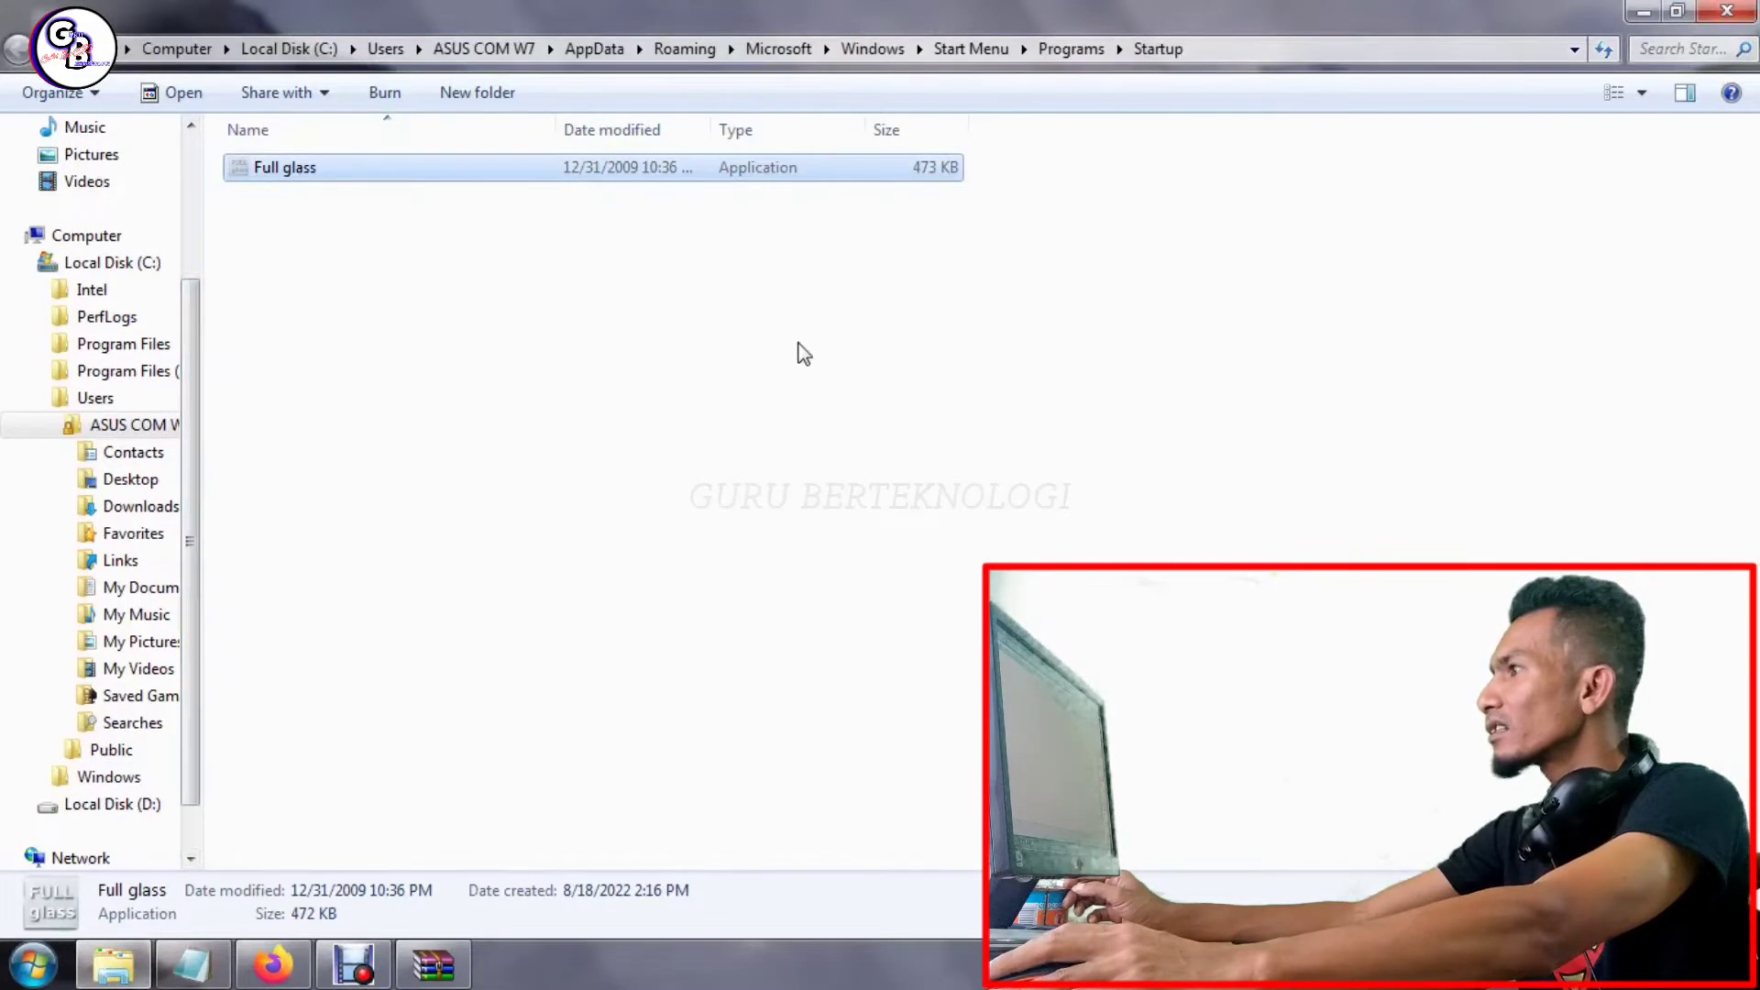
{"action": "left_click", "coordinate": [135, 806]}
{"action": "double_click", "coordinate": [473, 192]}
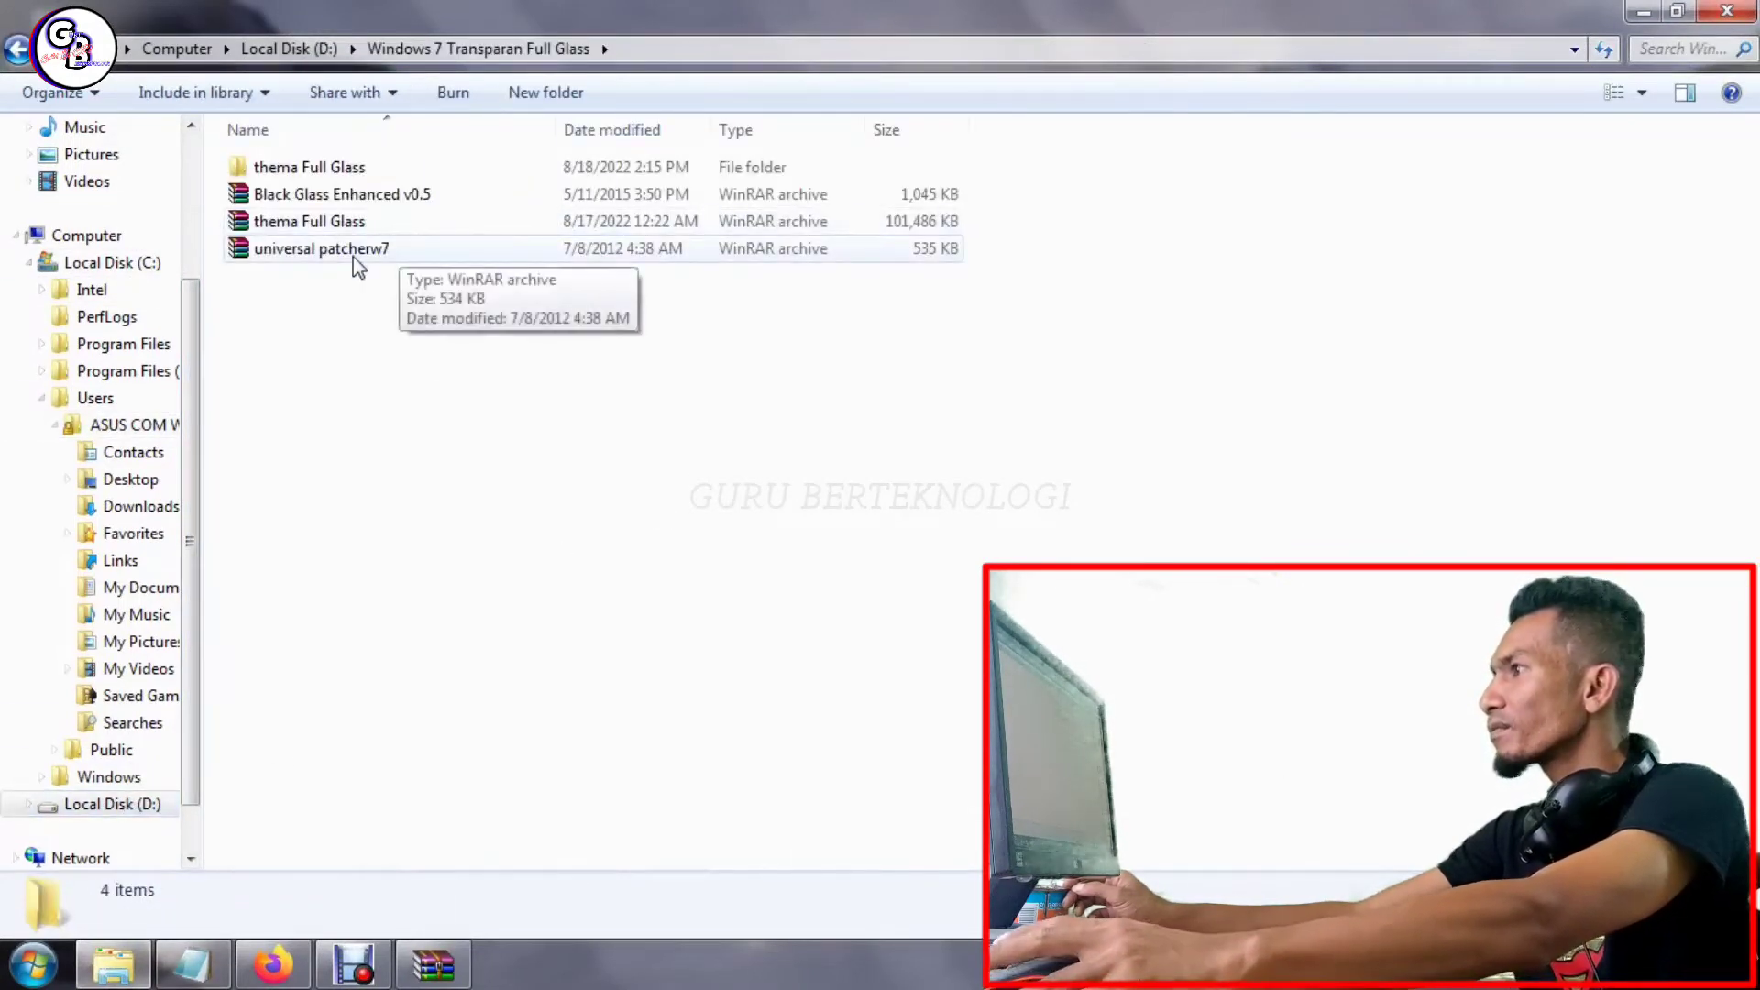
{"action": "double_click", "coordinate": [389, 246]}
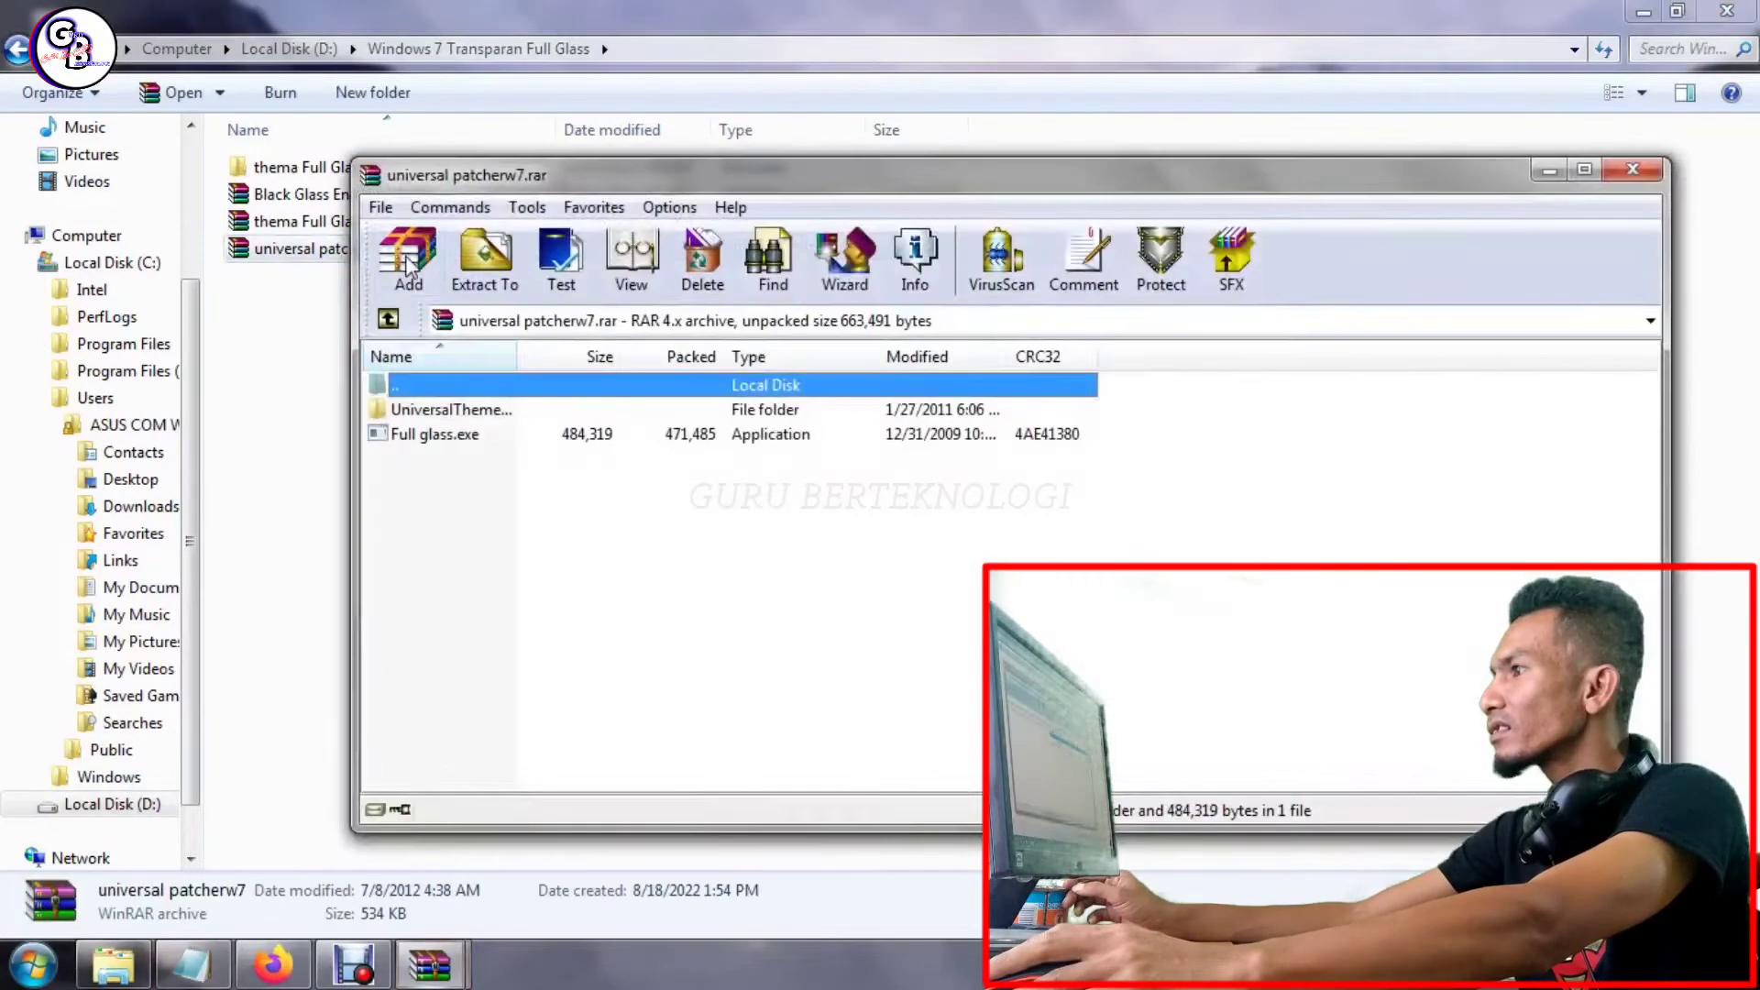
{"action": "left_click_drag", "start_coordinate": [499, 416], "coordinate": [295, 396]}
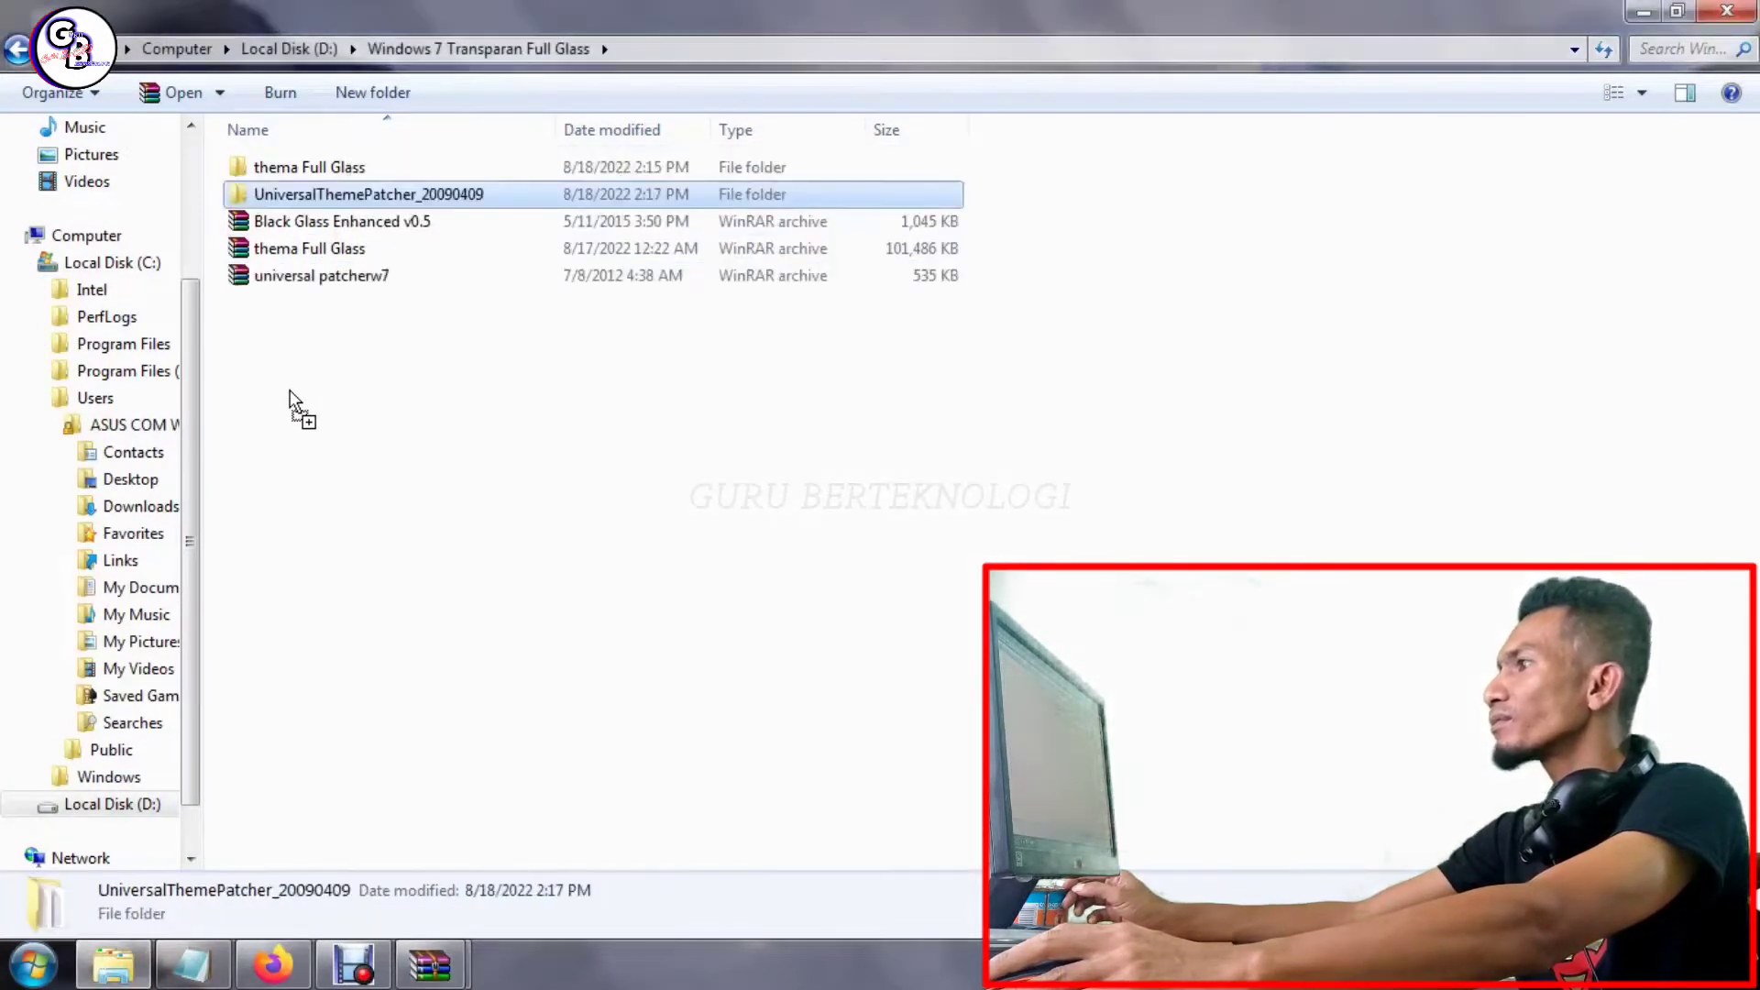
{"action": "left_click", "coordinate": [534, 195]}
- Close both universal patcherw7 archive windows and open the extracted UniversalThemePatcher_20090409 folder
{"action": "left_click", "coordinate": [447, 970]}
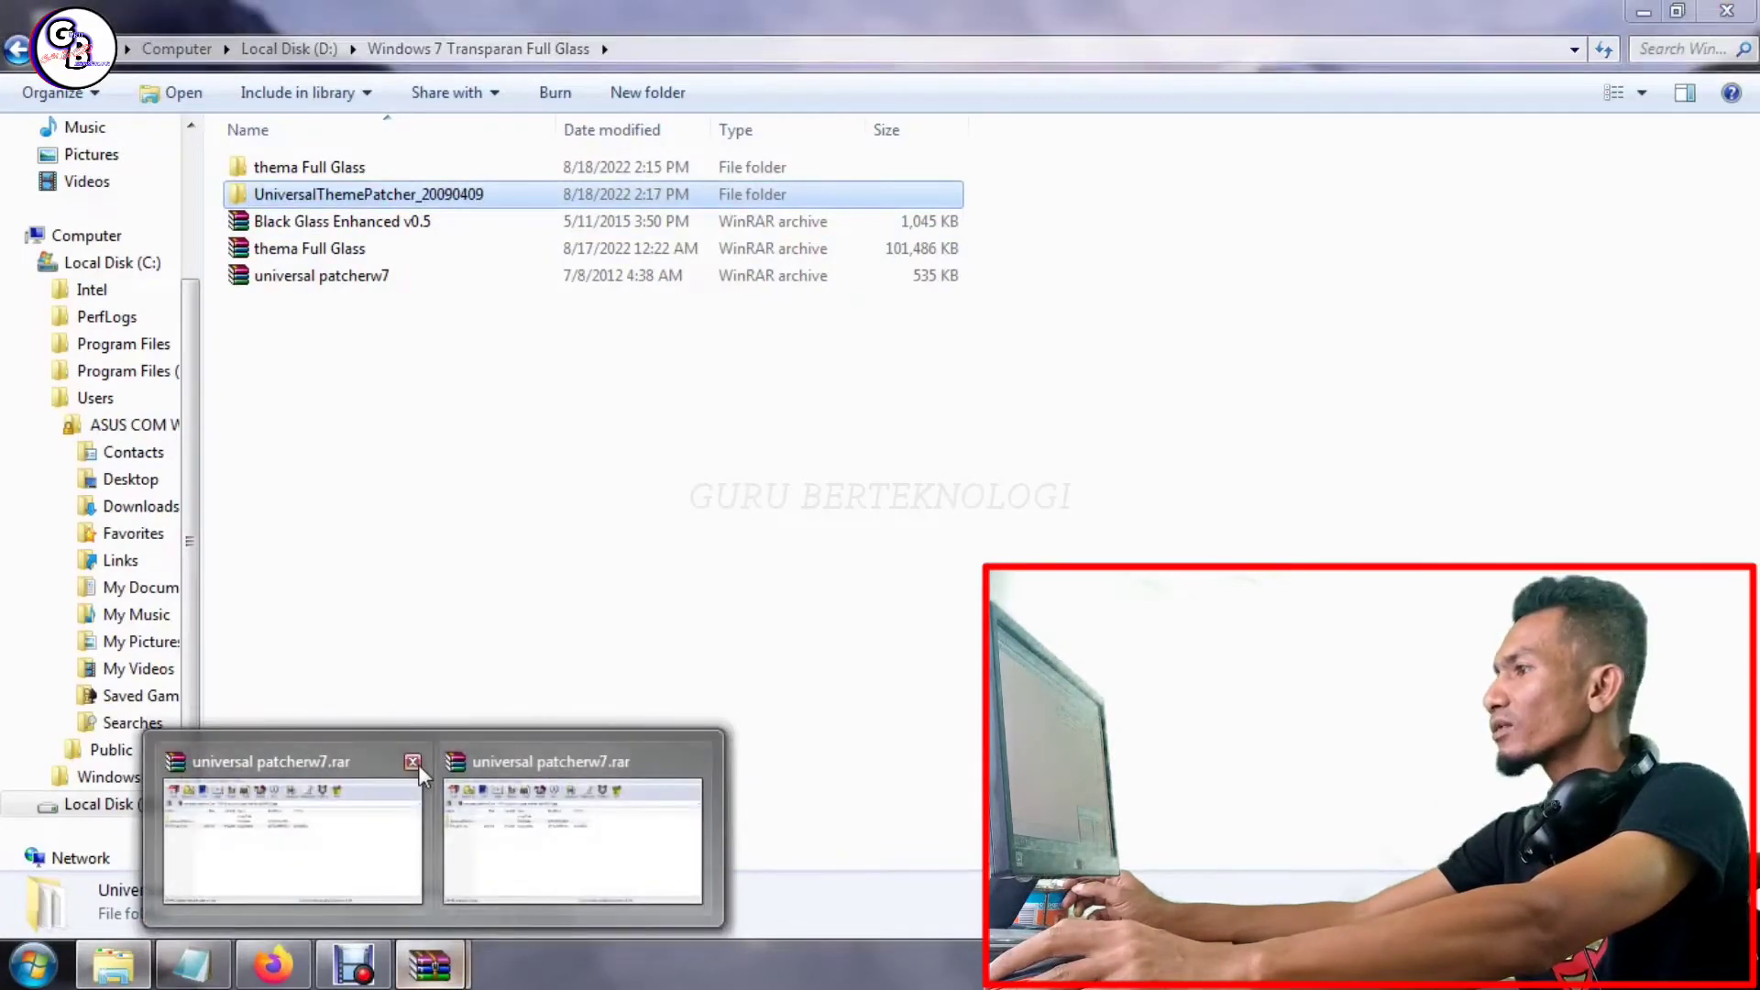
{"action": "left_click", "coordinate": [412, 762]}
{"action": "left_click", "coordinate": [550, 765]}
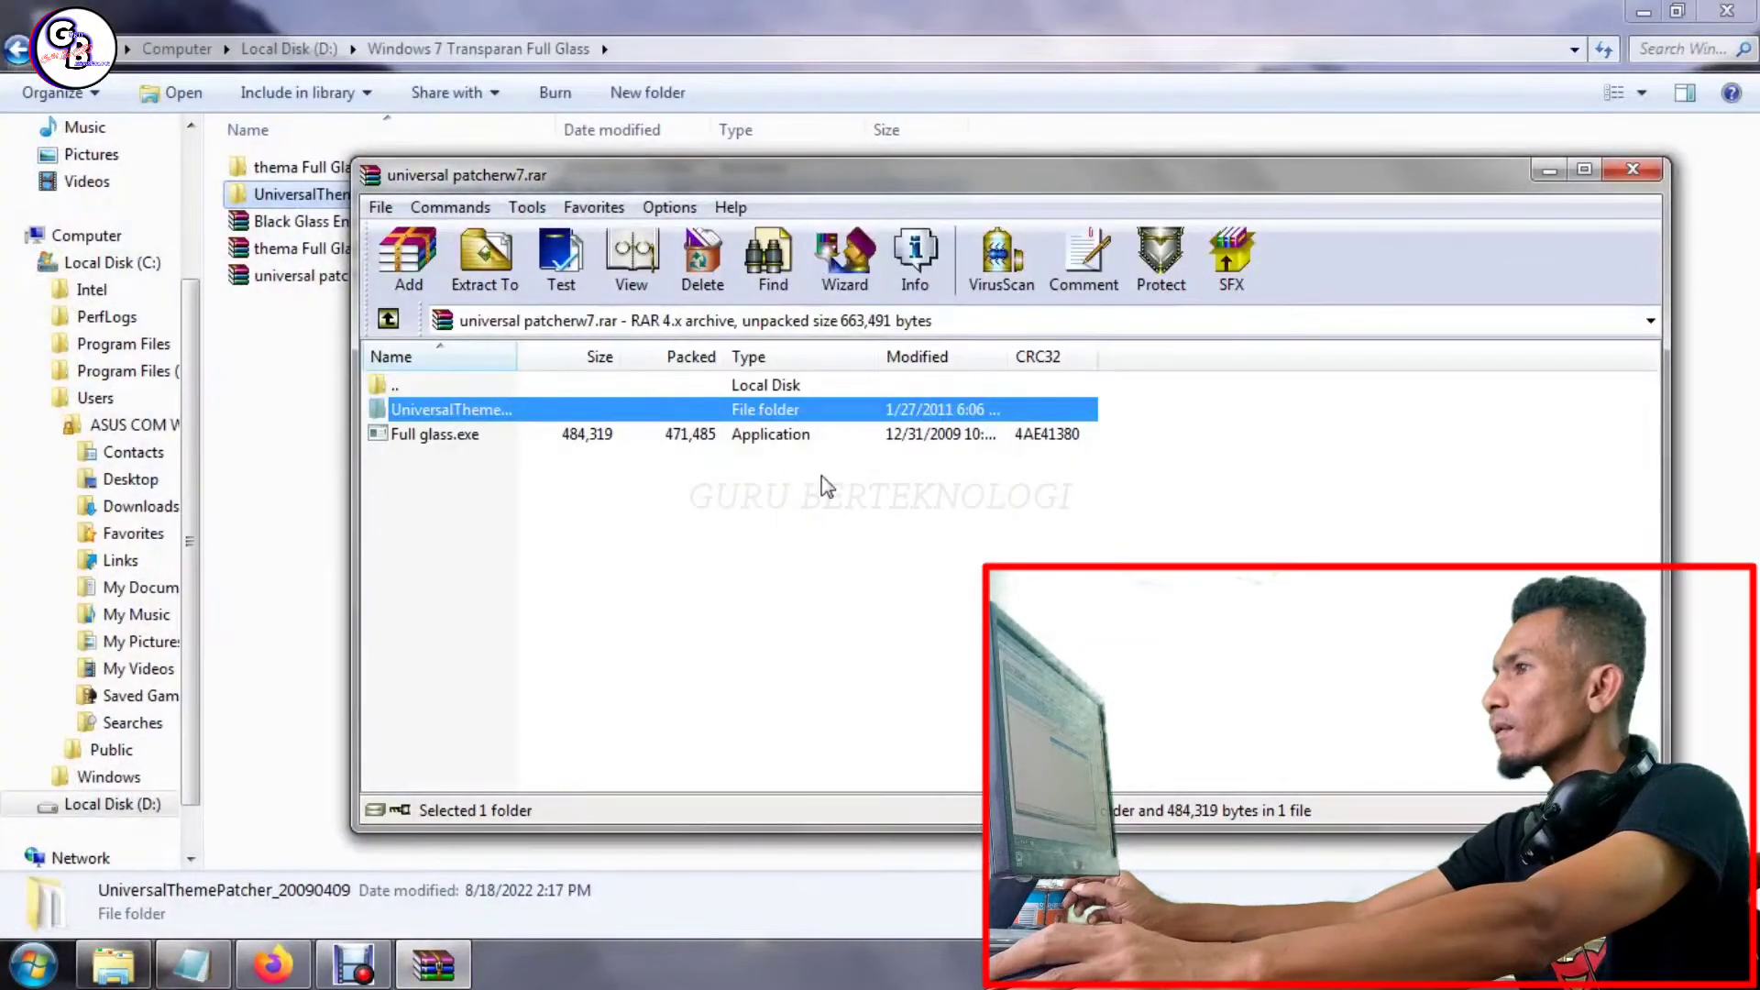
{"action": "left_click", "coordinate": [1625, 180]}
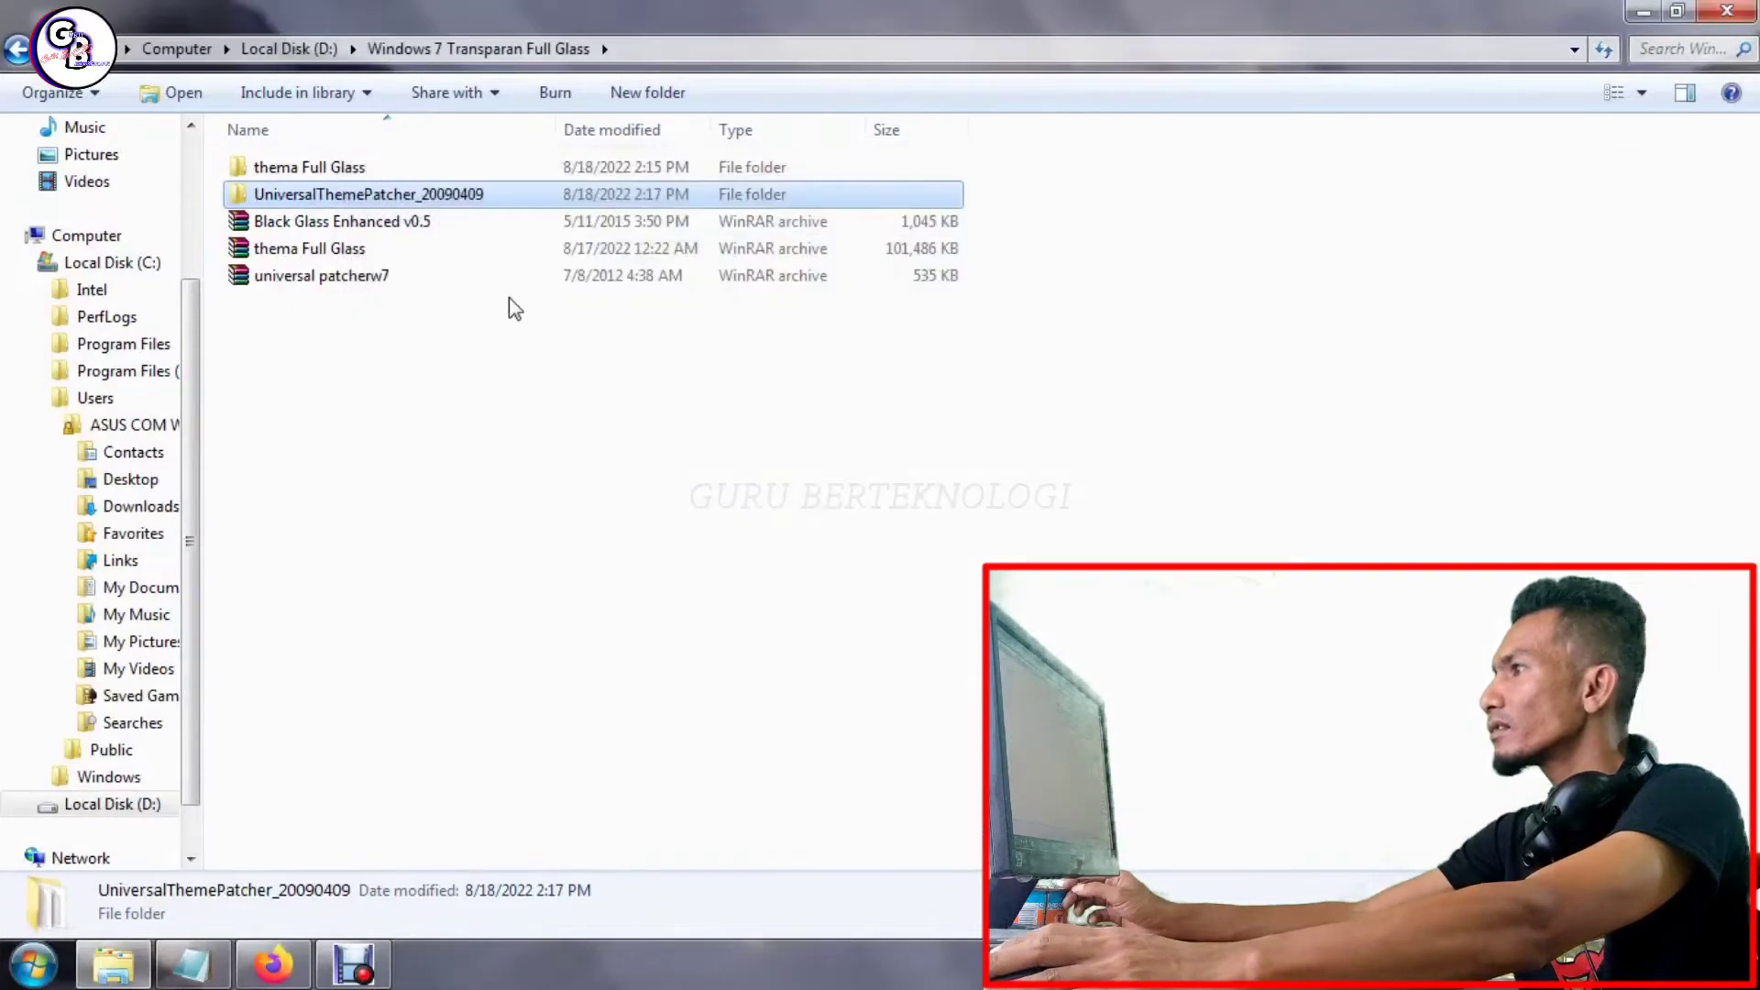
{"action": "double_click", "coordinate": [450, 199]}
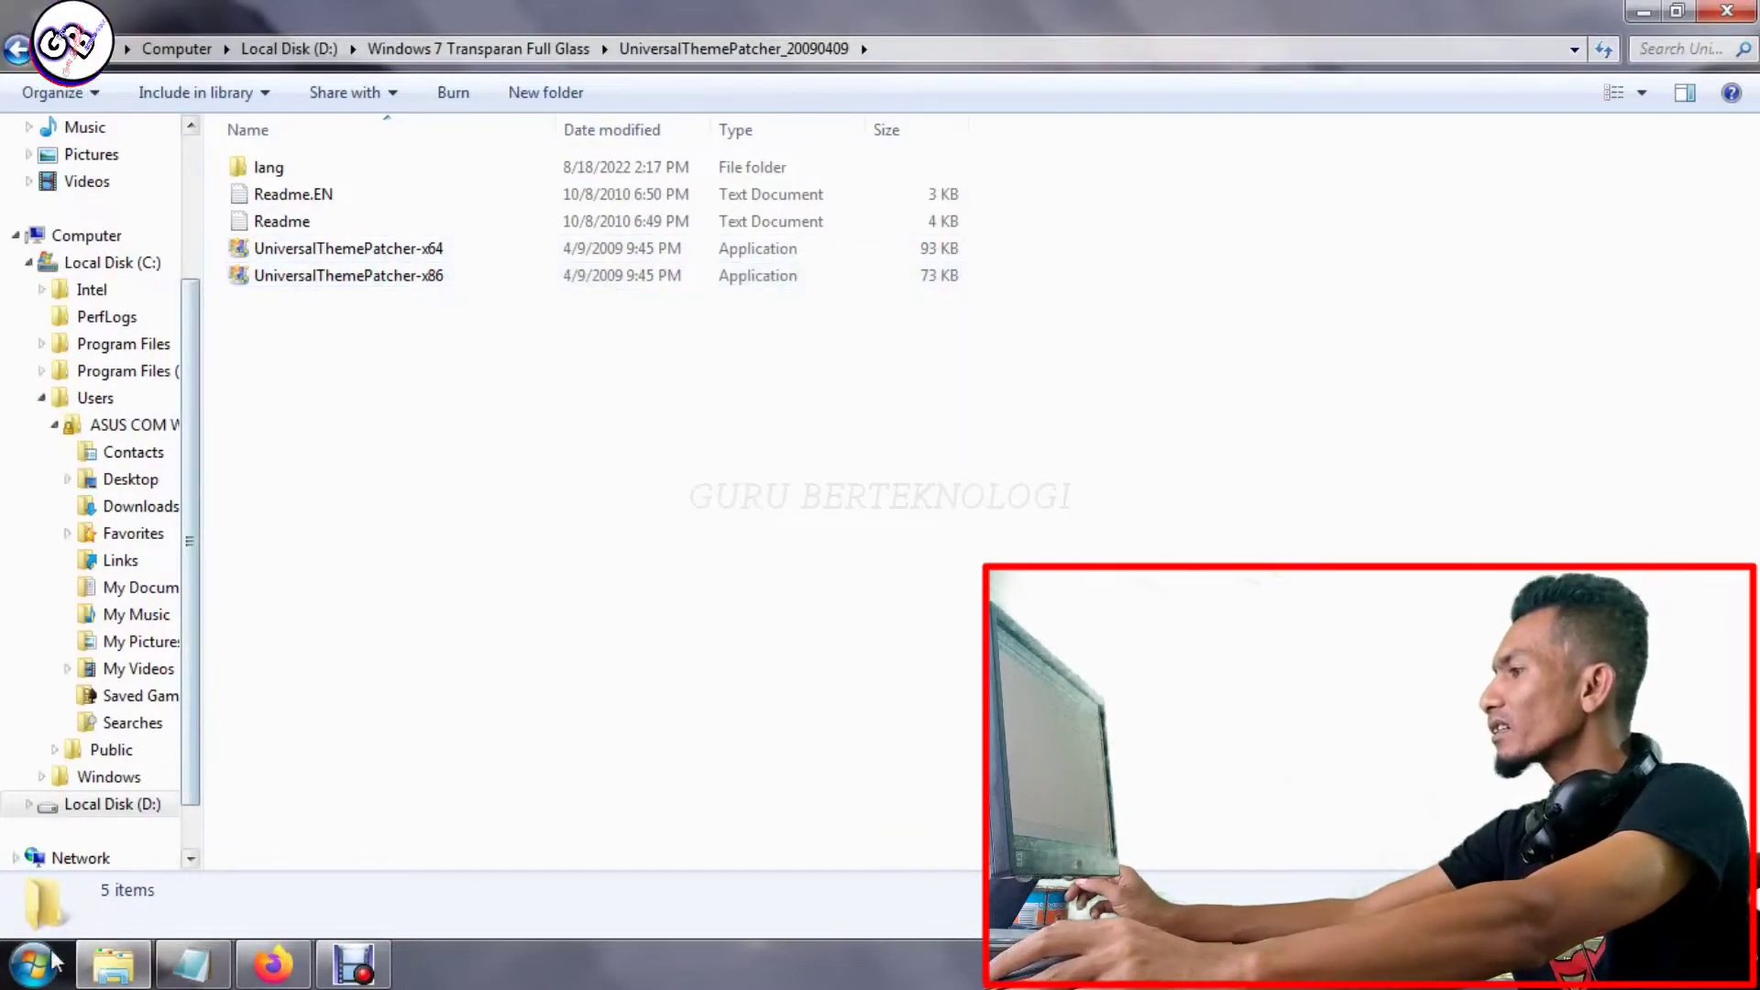
- Check the system type in the computer's properties and close the System window
{"action": "right_click", "coordinate": [81, 236]}
{"action": "left_click", "coordinate": [221, 527]}
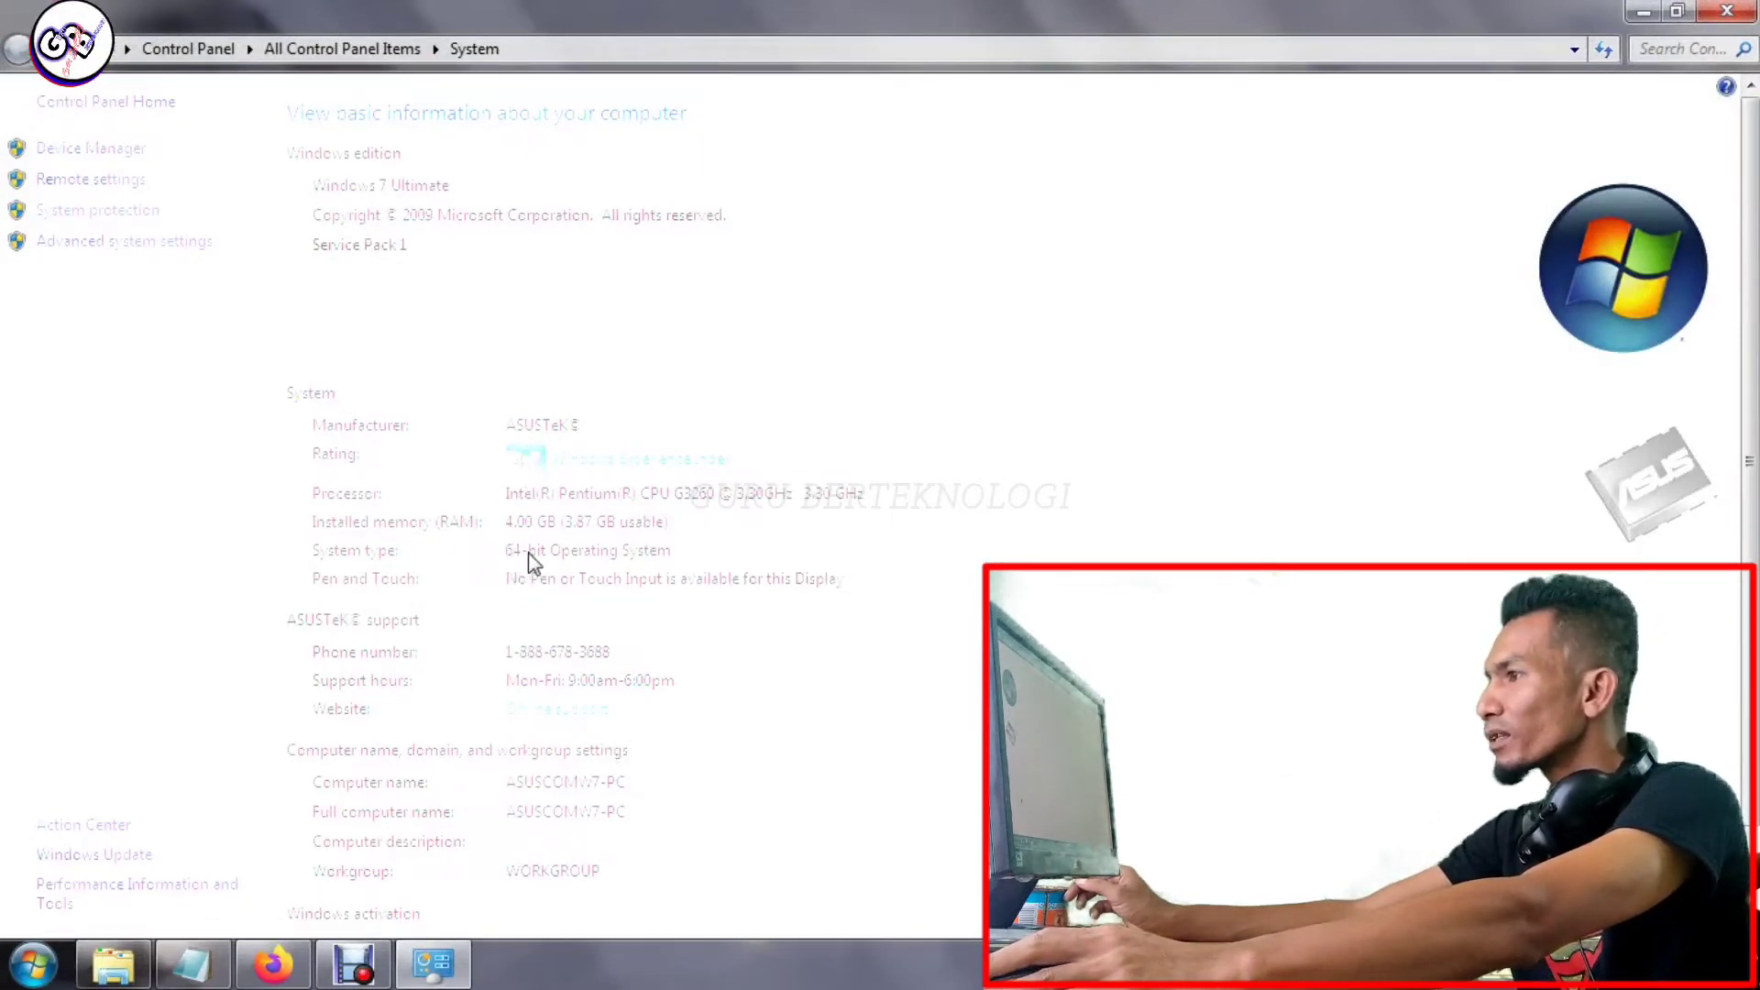
{"action": "left_click", "coordinate": [1727, 10]}
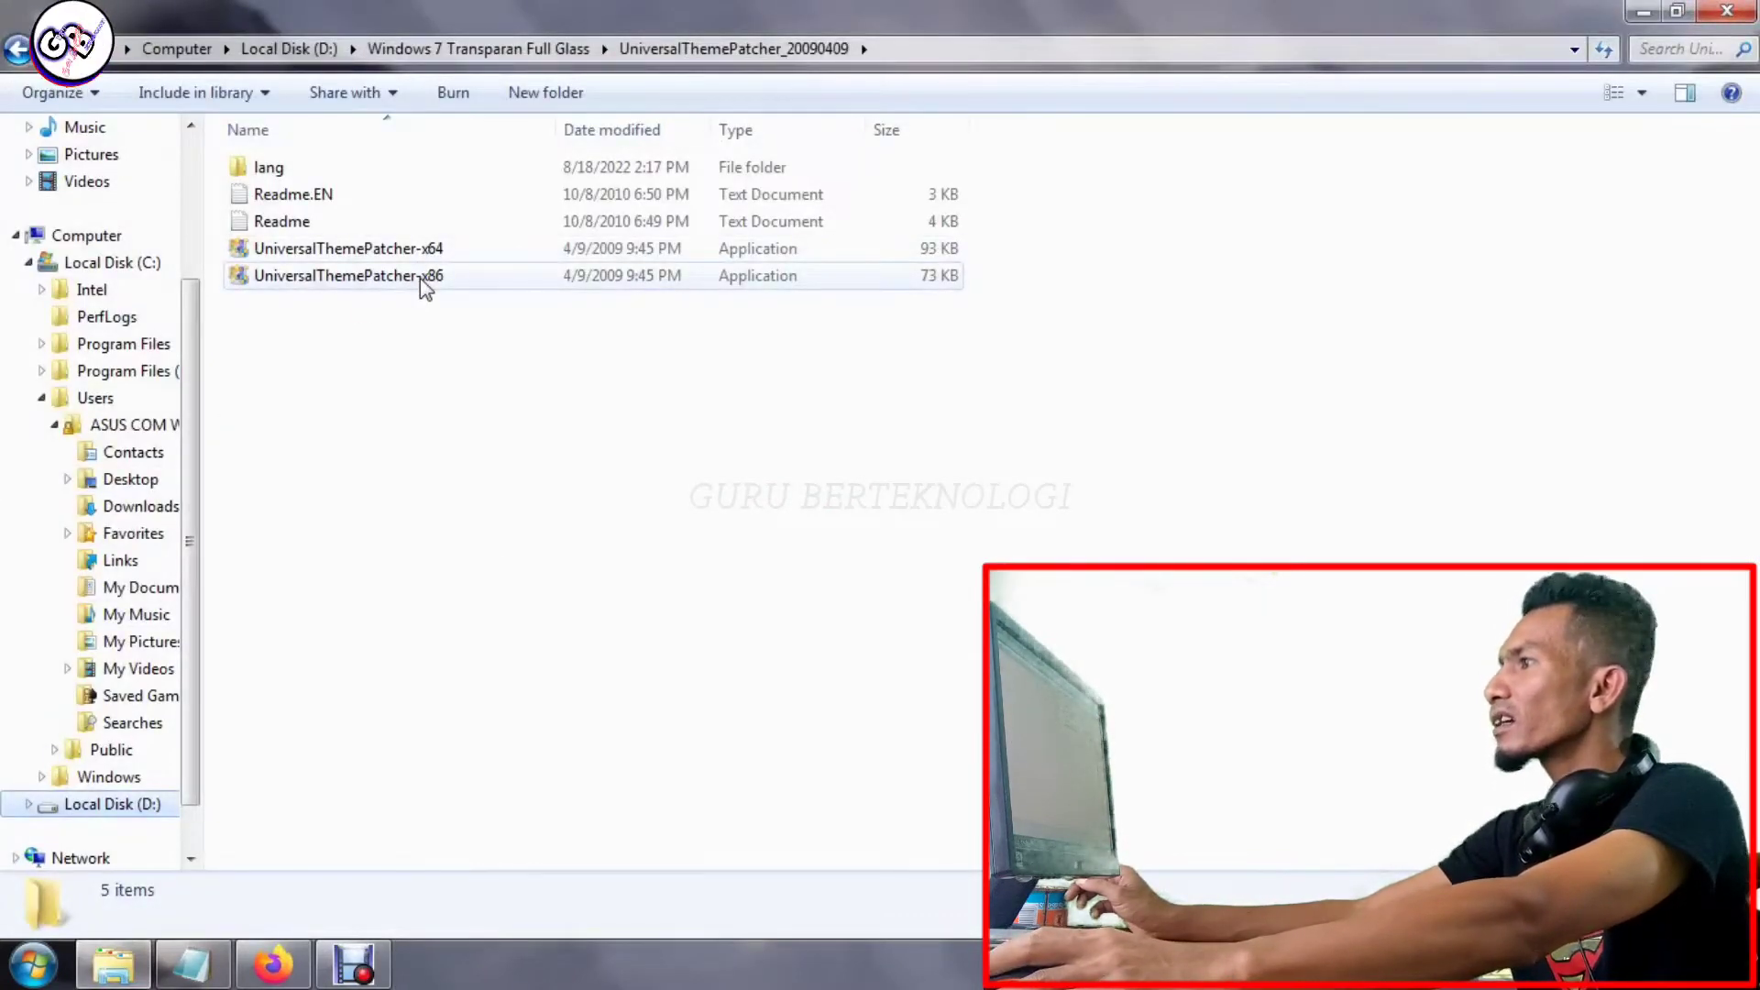
- Run UniversalThemePatcher-x64 with administrator permission, accept English as the interface language and continue to the patch details
{"action": "left_click", "coordinate": [435, 250]}
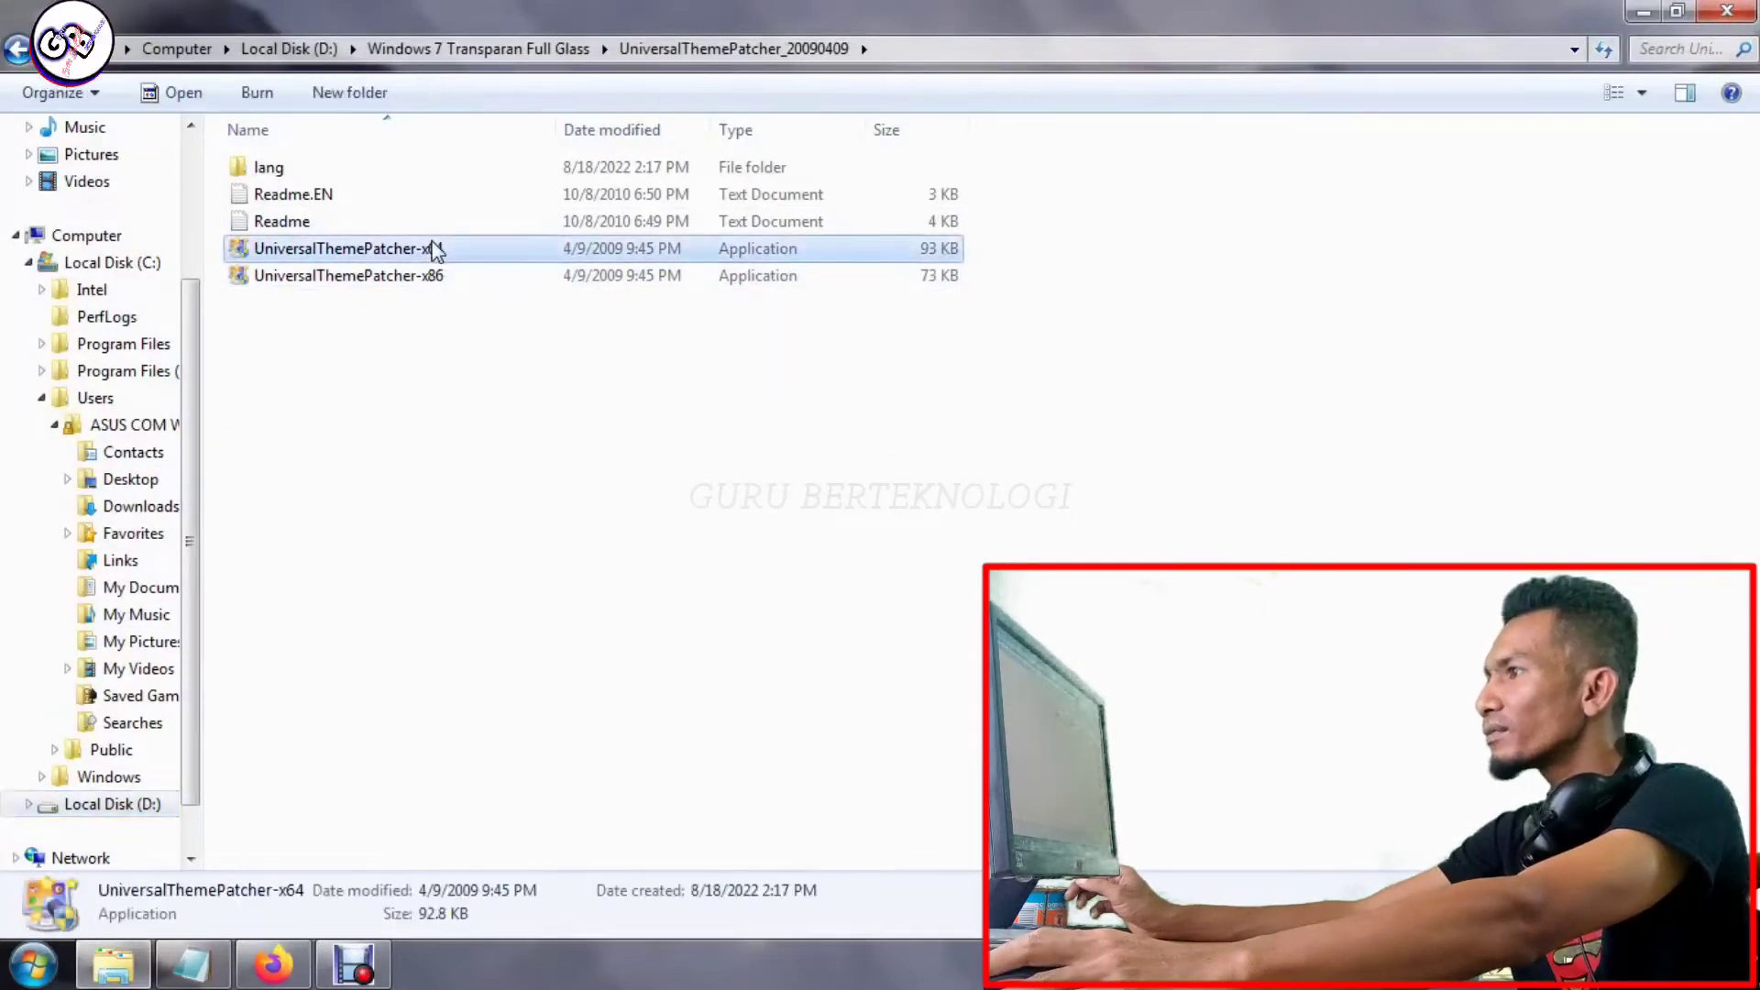
{"action": "left_click", "coordinate": [998, 550]}
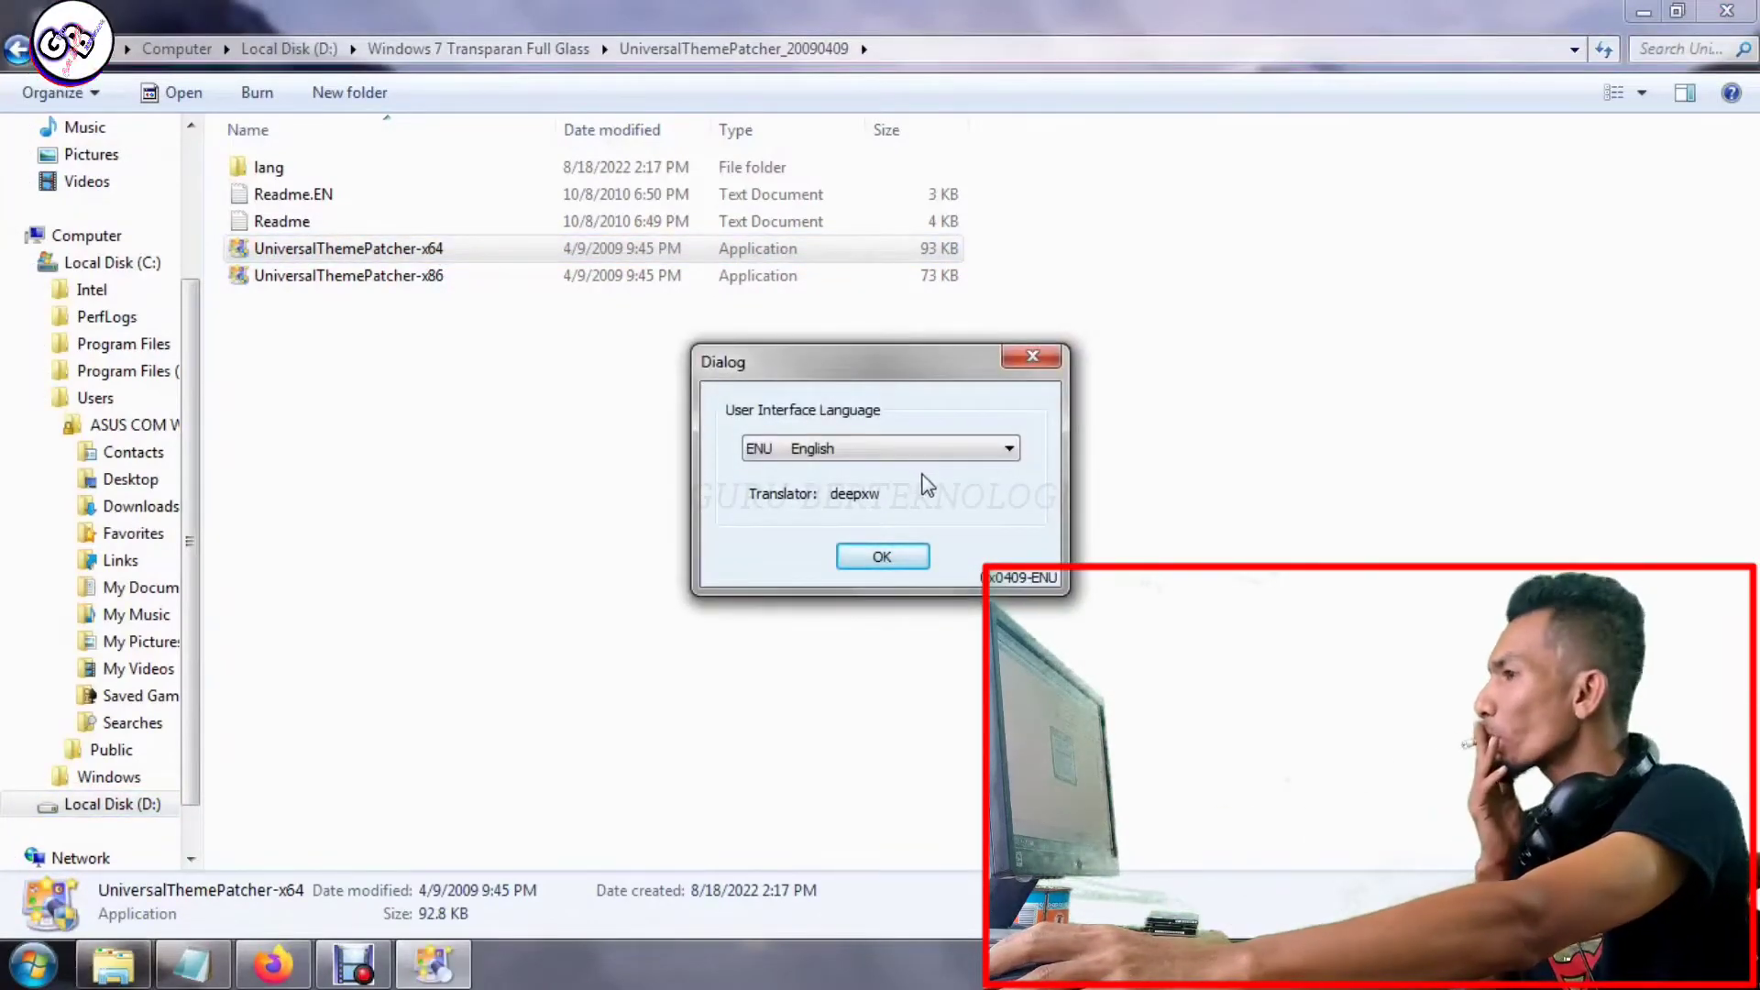
{"action": "left_click", "coordinate": [886, 558]}
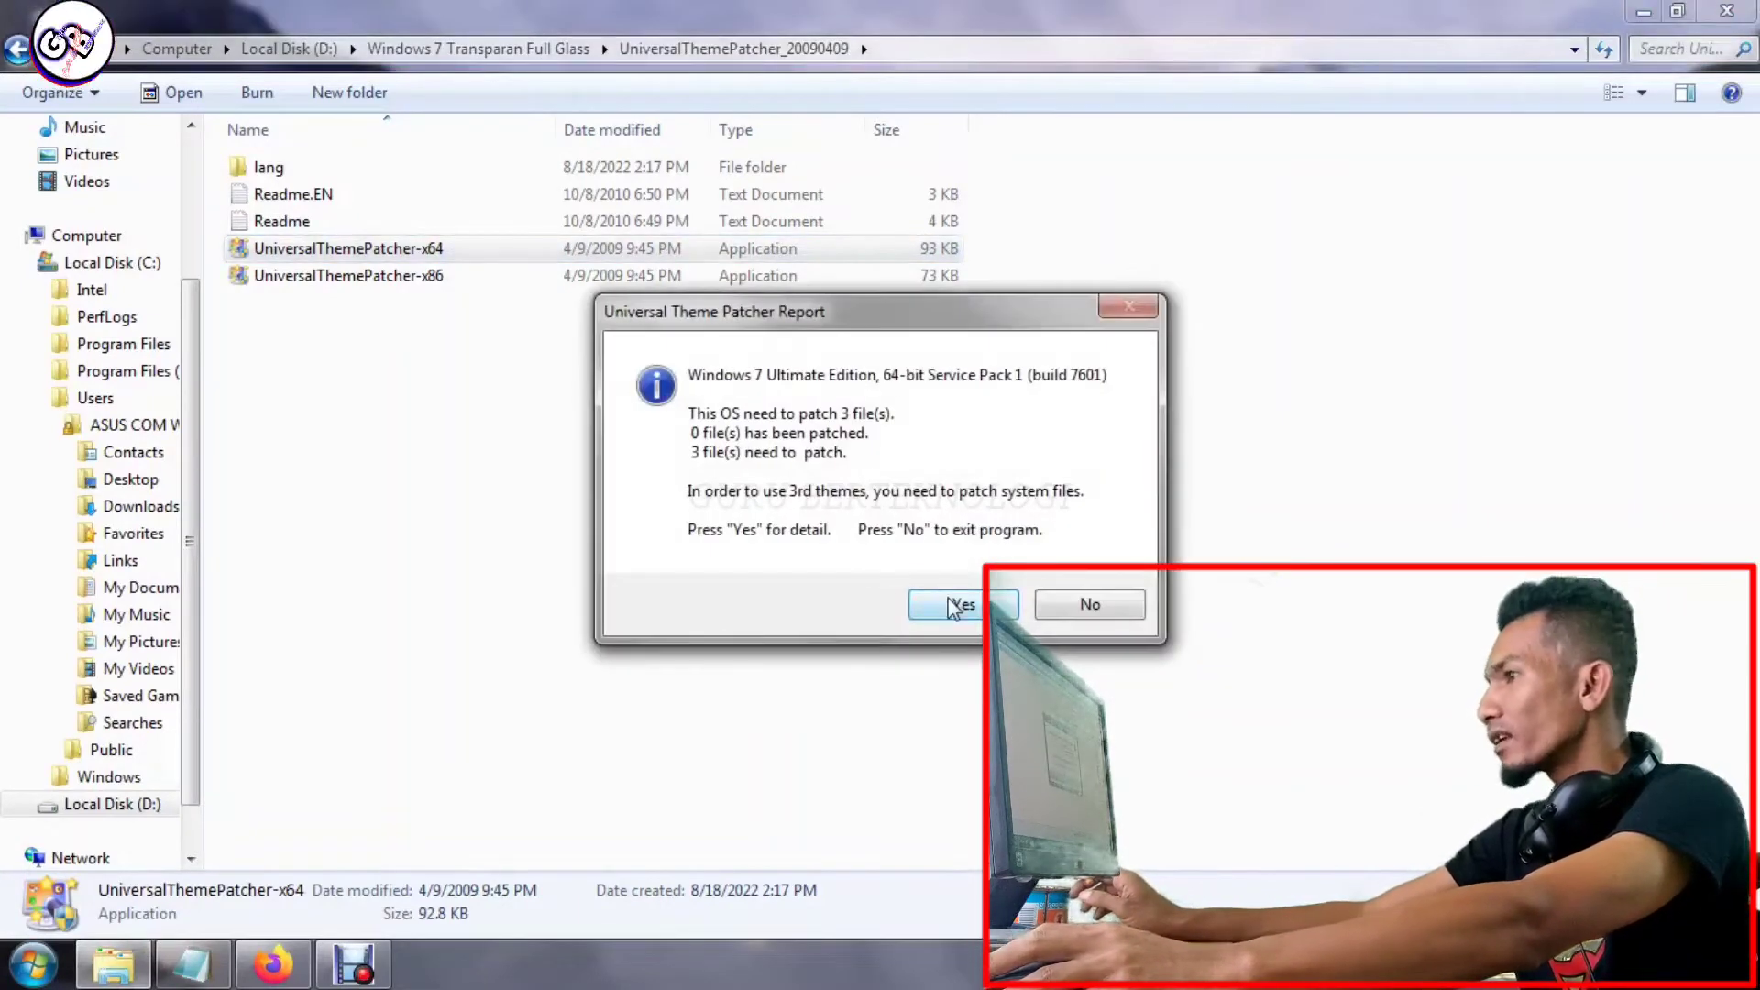
{"action": "left_click", "coordinate": [954, 608]}
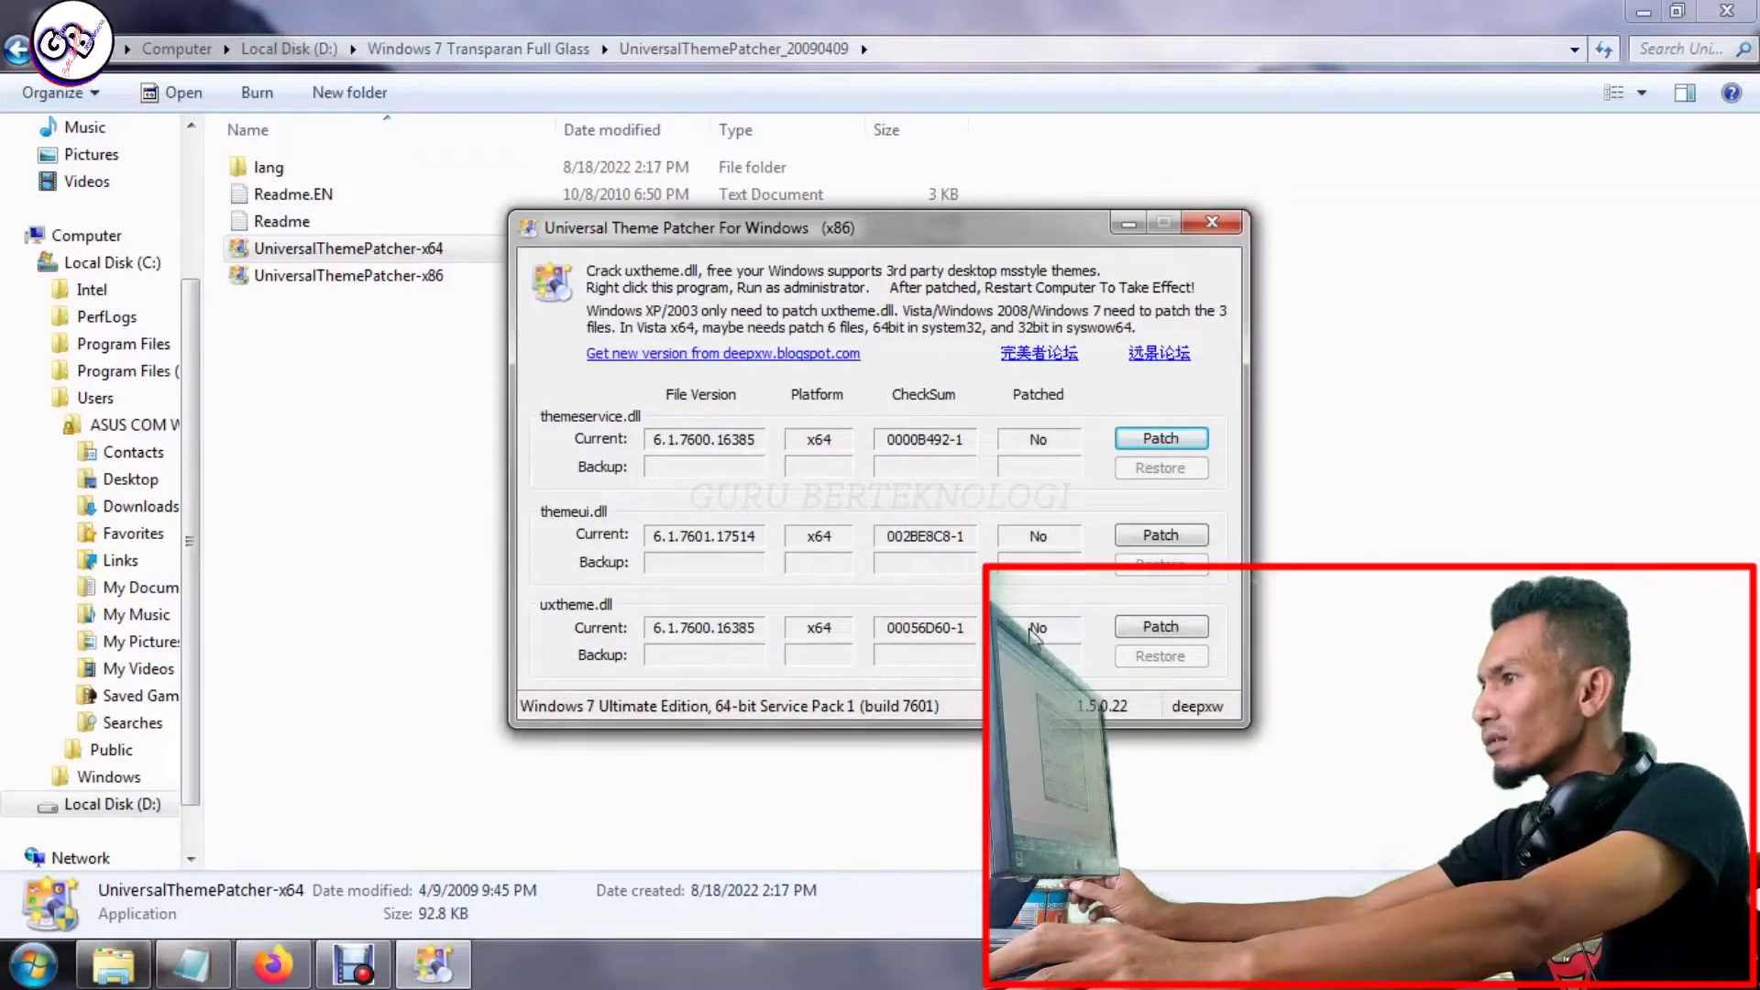
- Patch themeservice.dll, themeui.dll and uxtheme.dll, and restart the computer to apply the patches
{"action": "left_click", "coordinate": [1161, 442]}
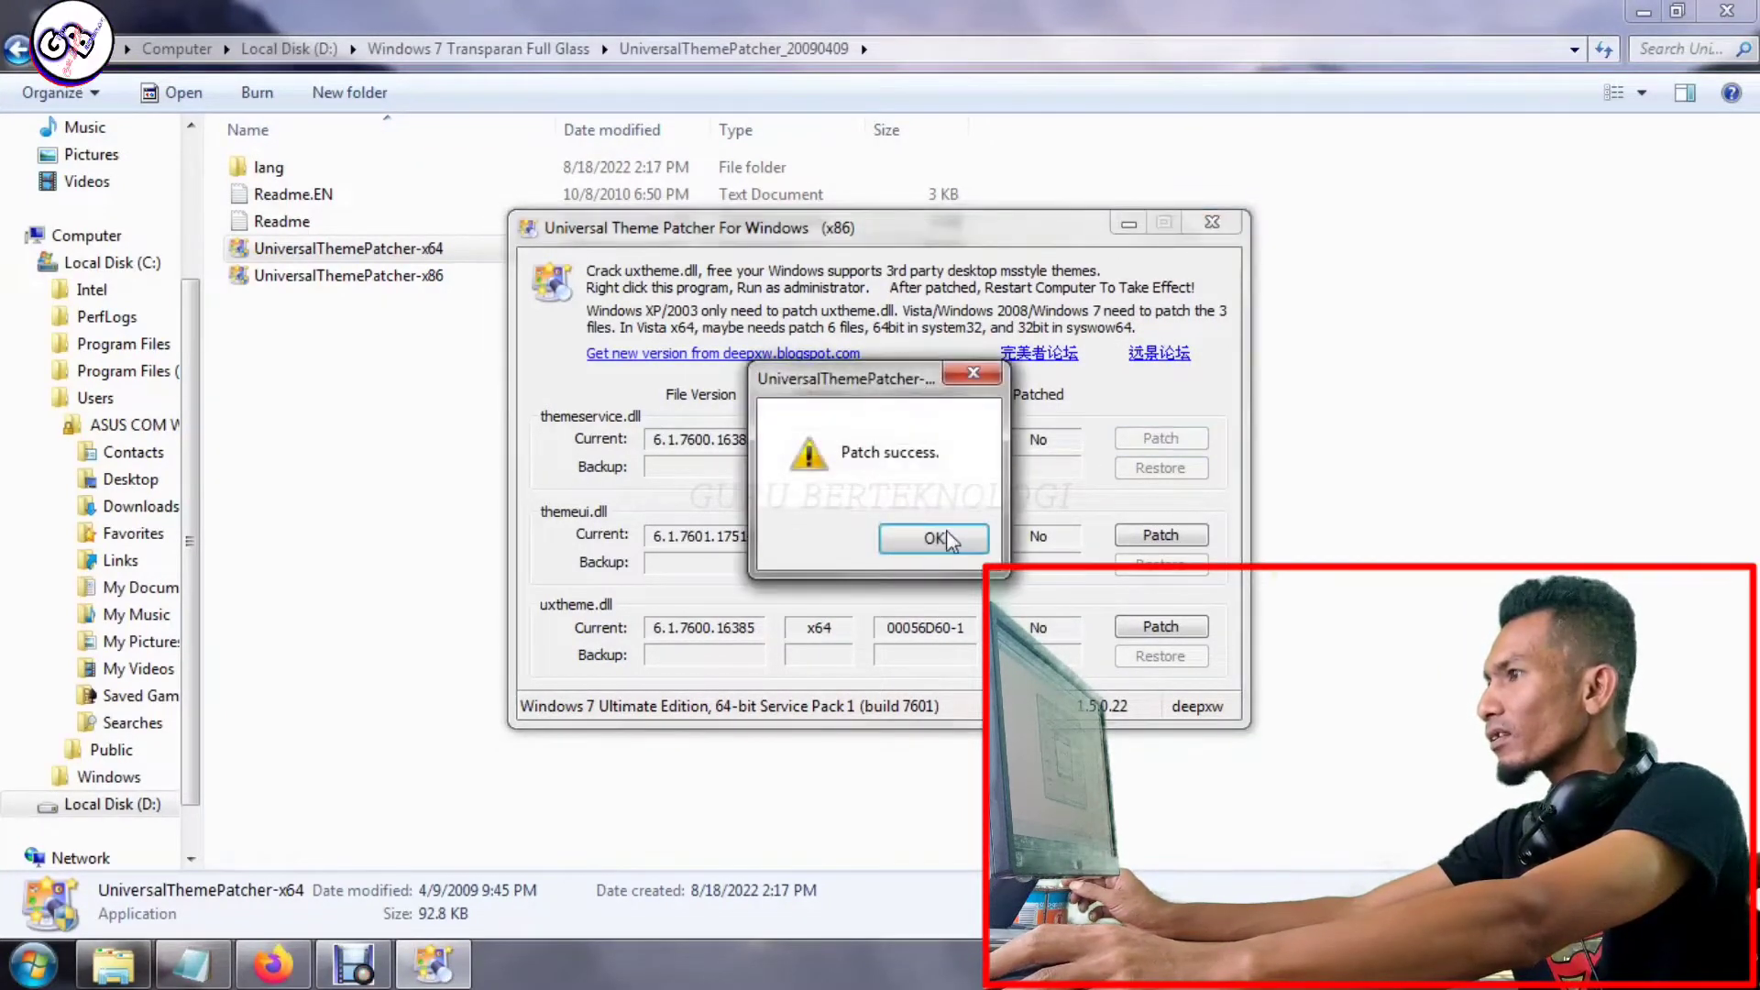
{"action": "left_click", "coordinate": [935, 539]}
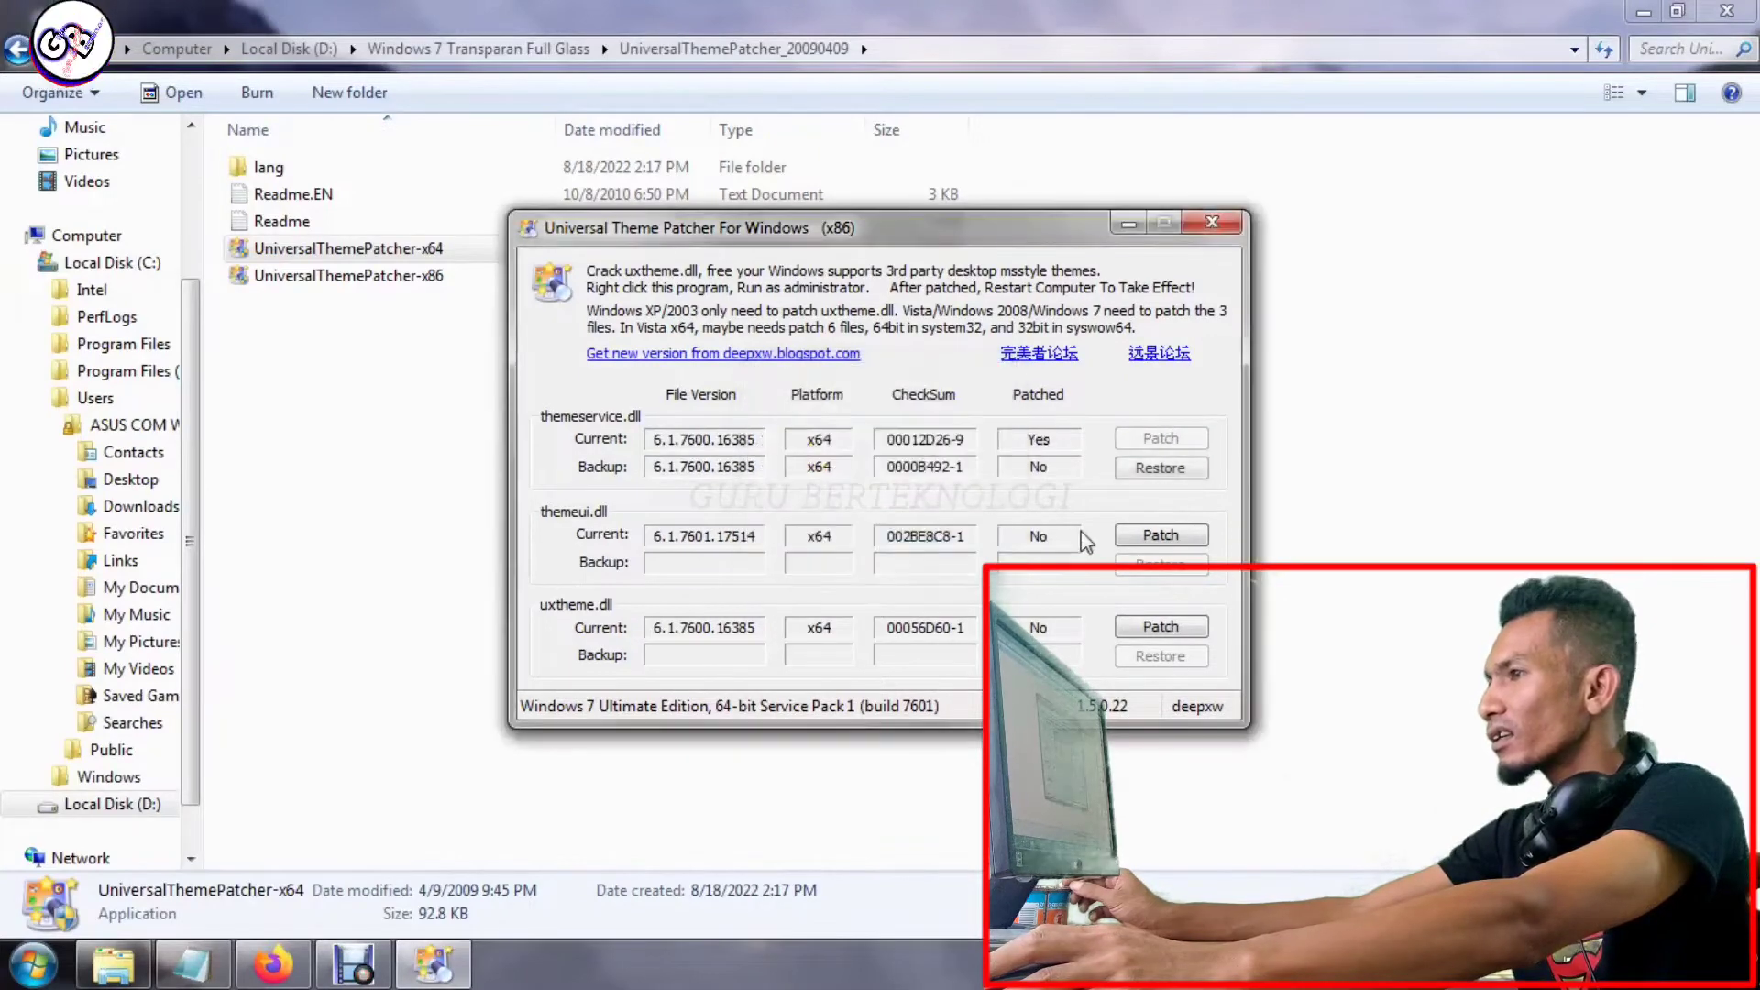
{"action": "left_click", "coordinate": [1153, 534]}
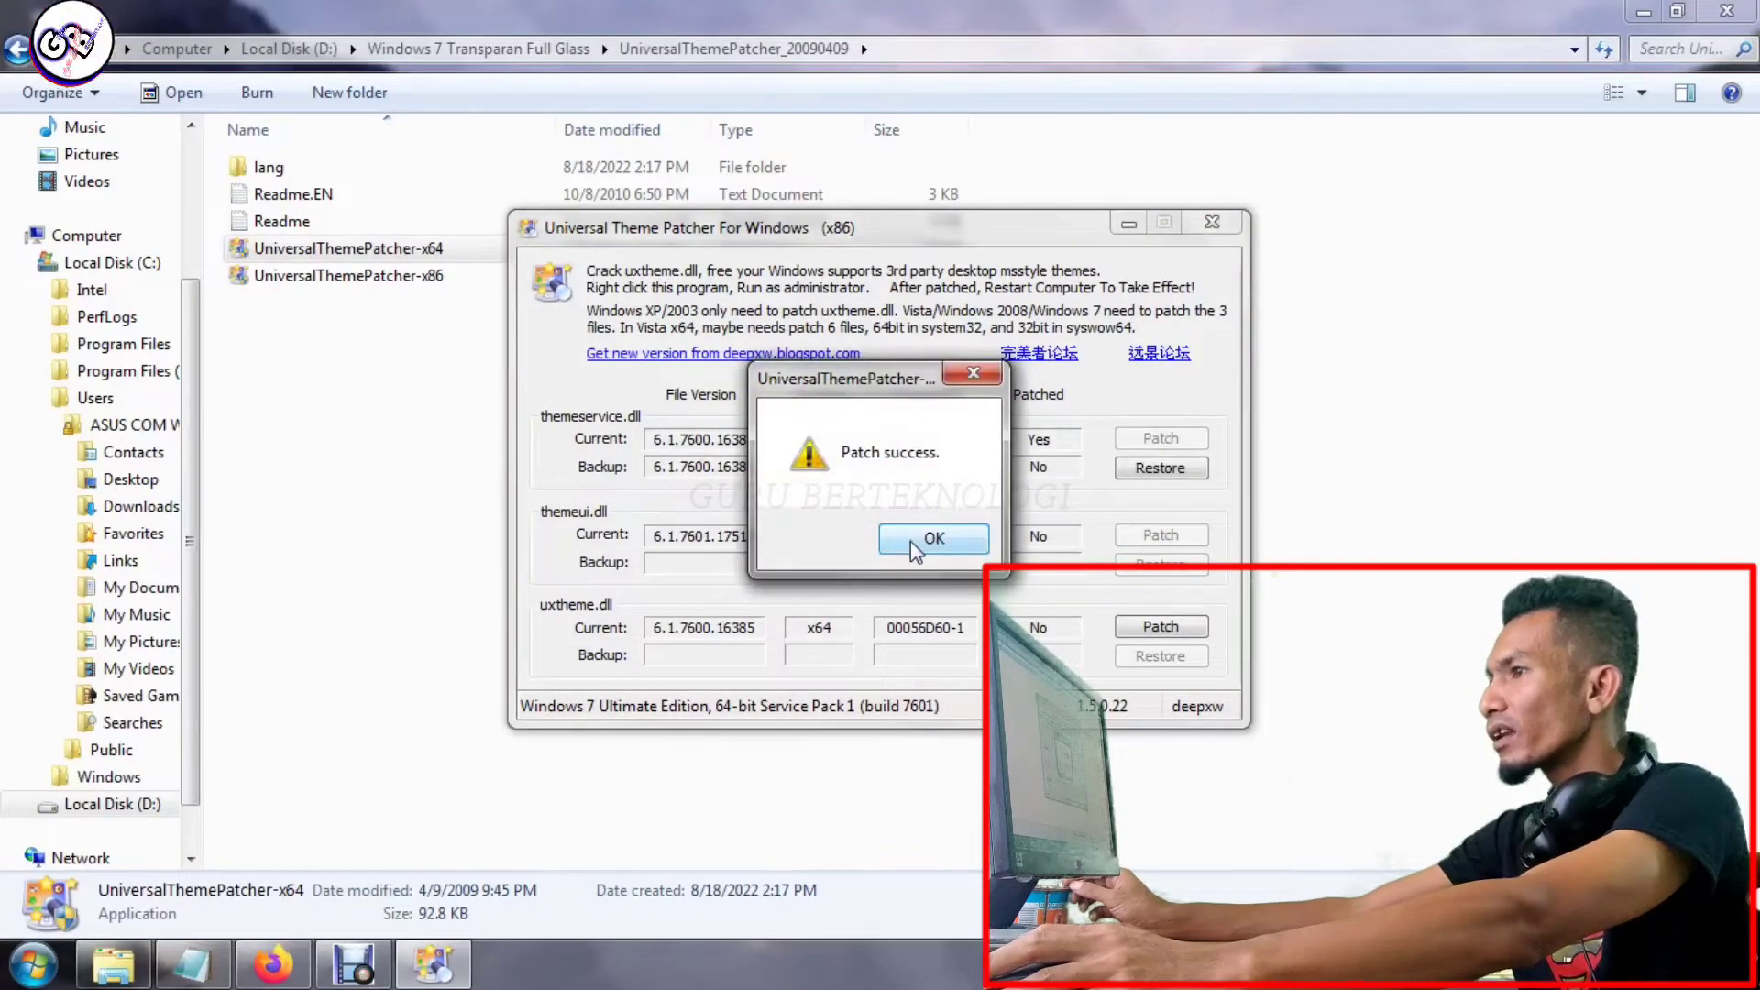
{"action": "left_click", "coordinate": [997, 539]}
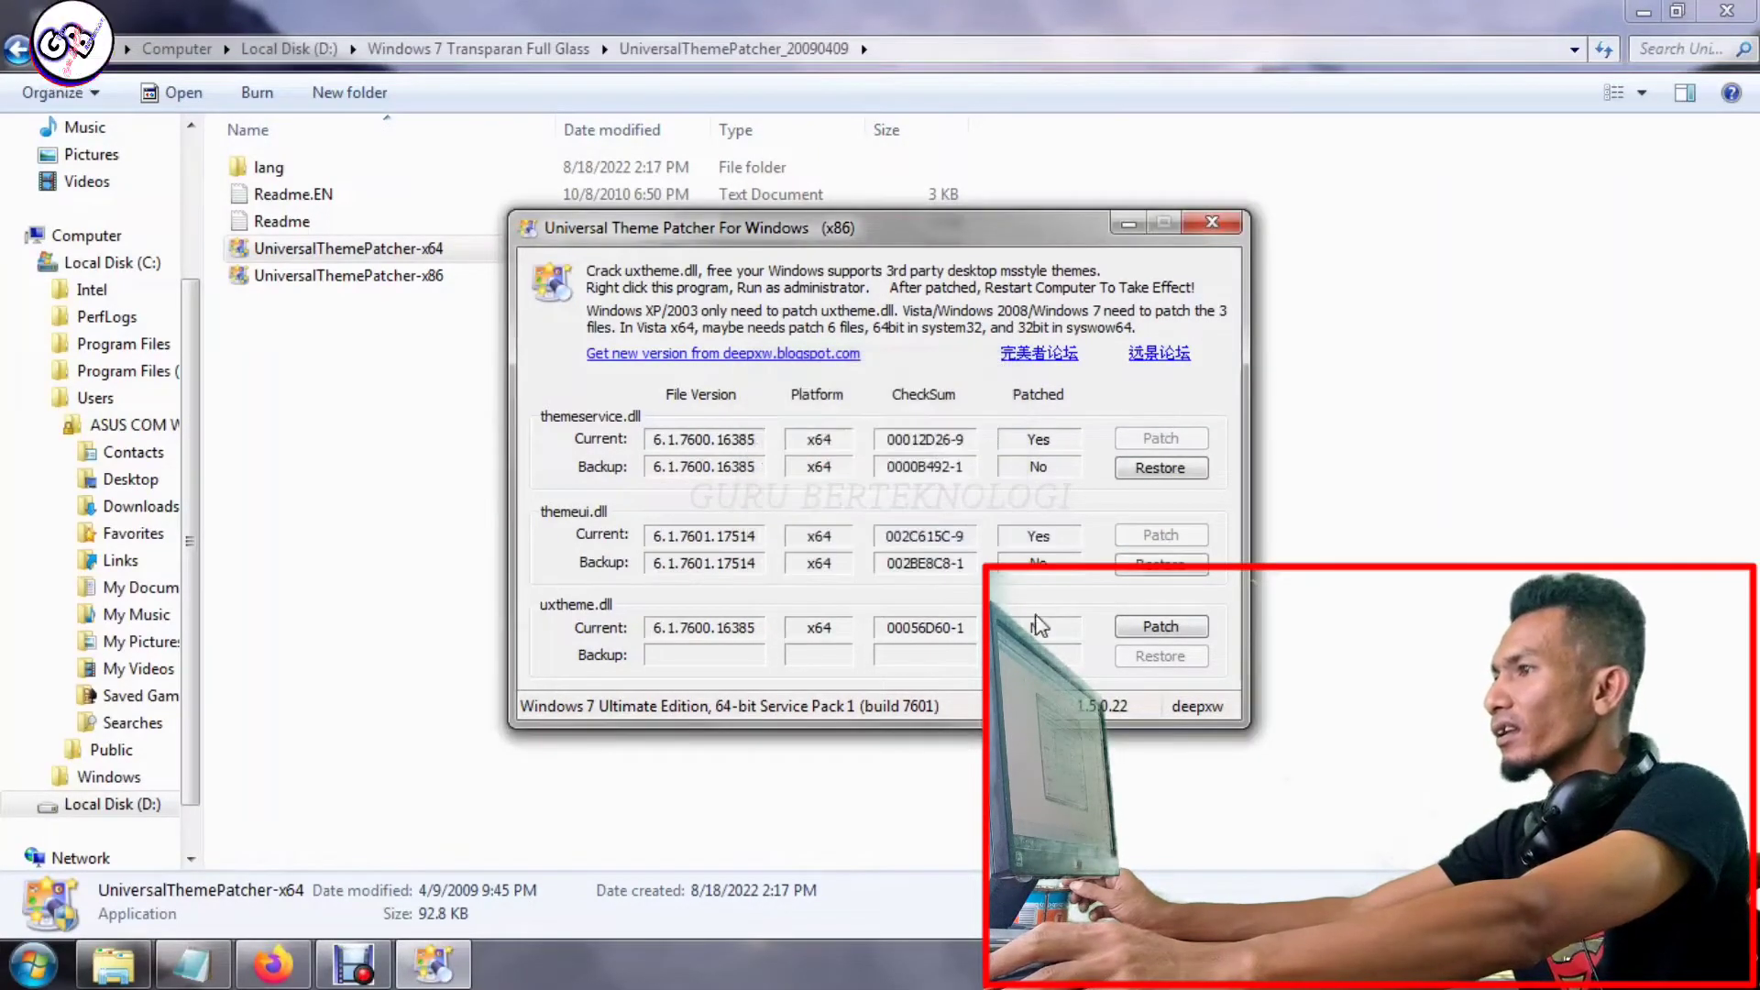
{"action": "left_click", "coordinate": [1153, 633]}
{"action": "left_click", "coordinate": [931, 539]}
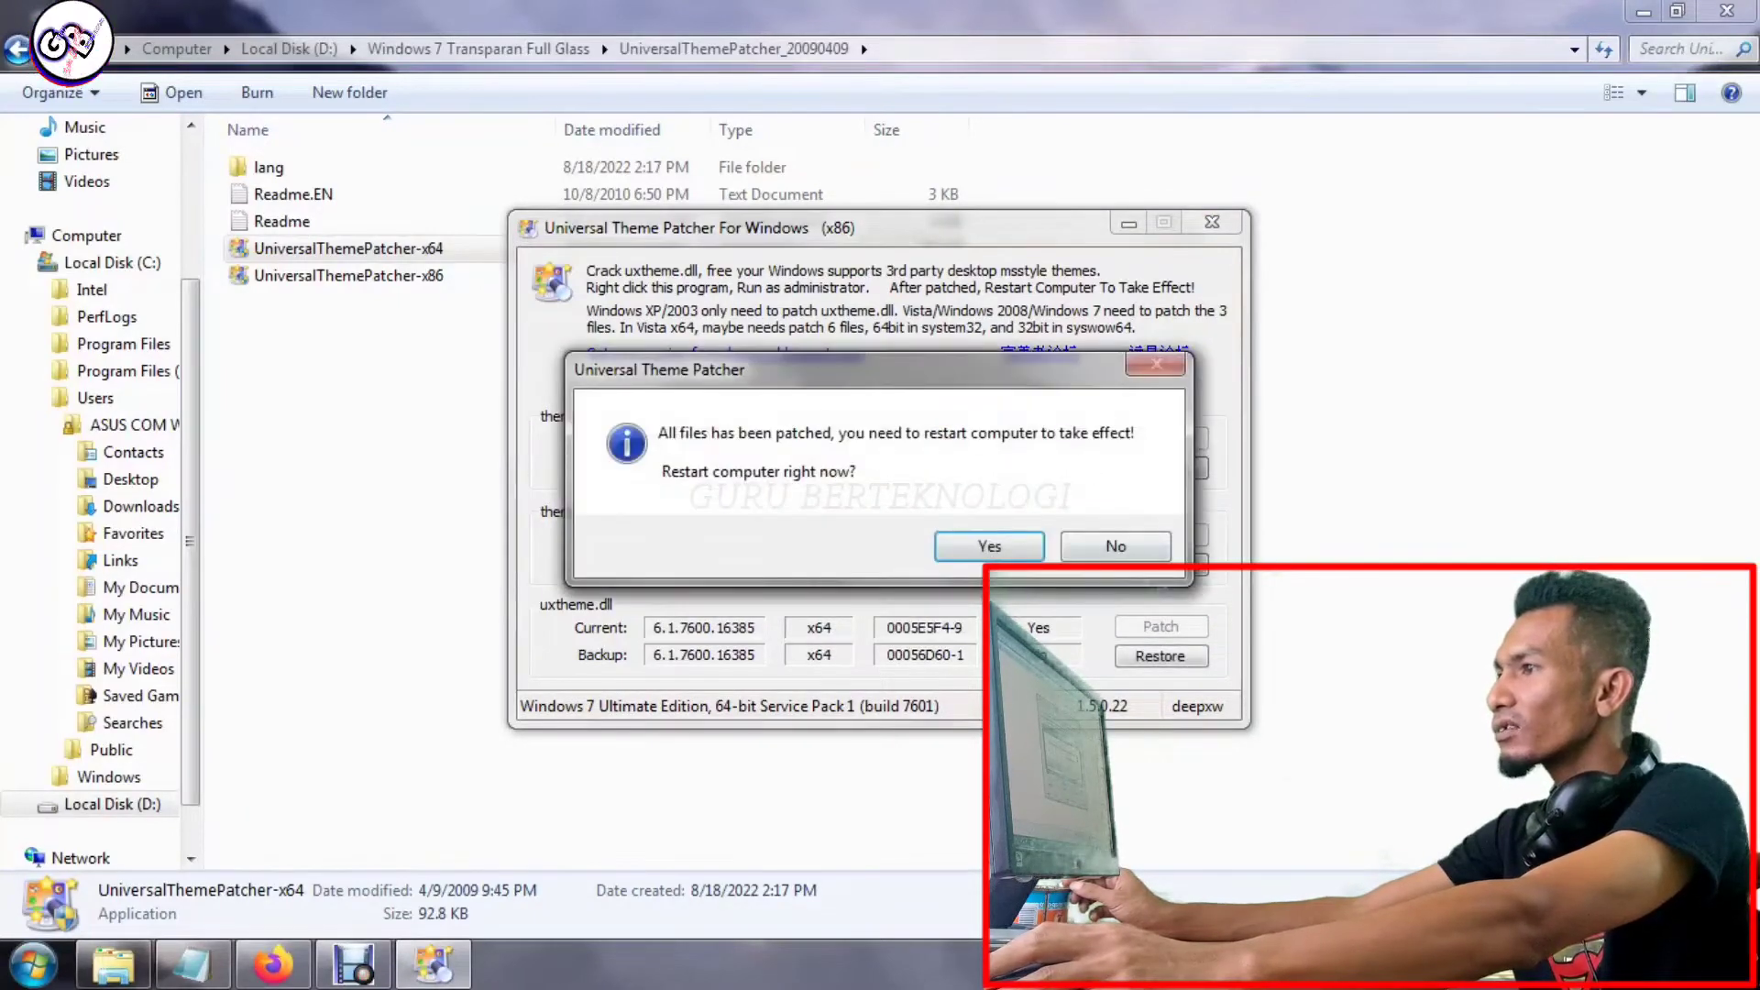
{"action": "left_click", "coordinate": [988, 546]}
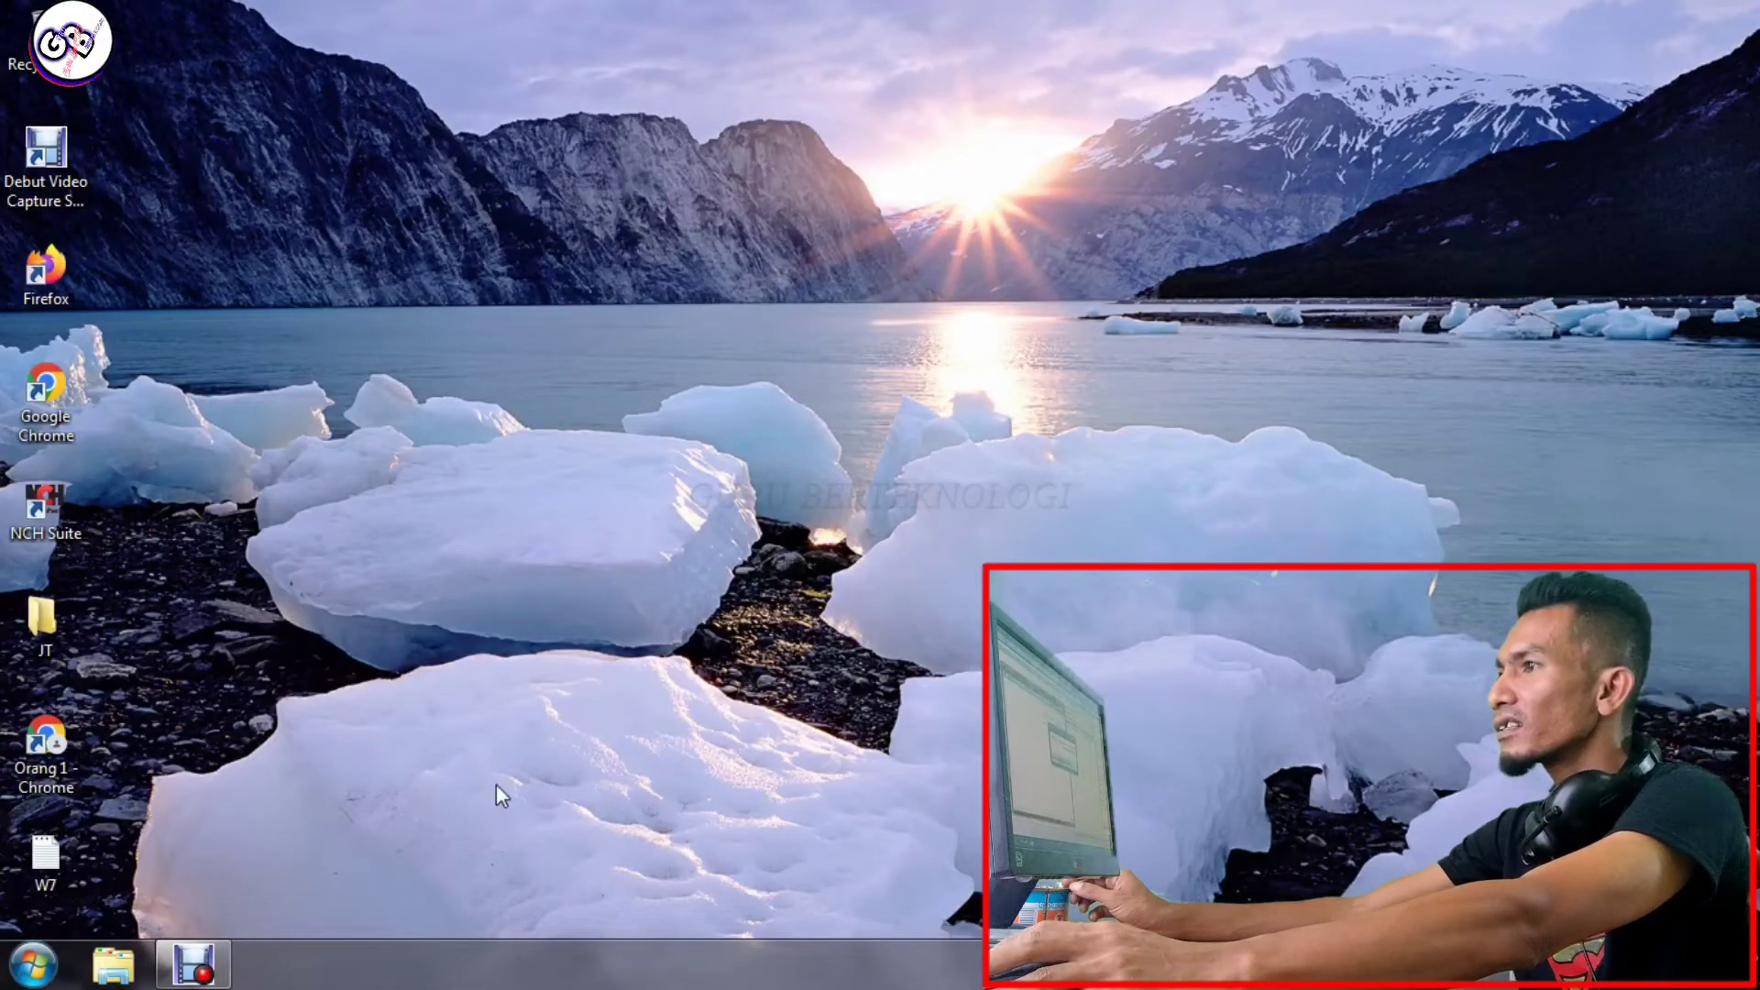
{"action": "left_click", "coordinate": [229, 946]}
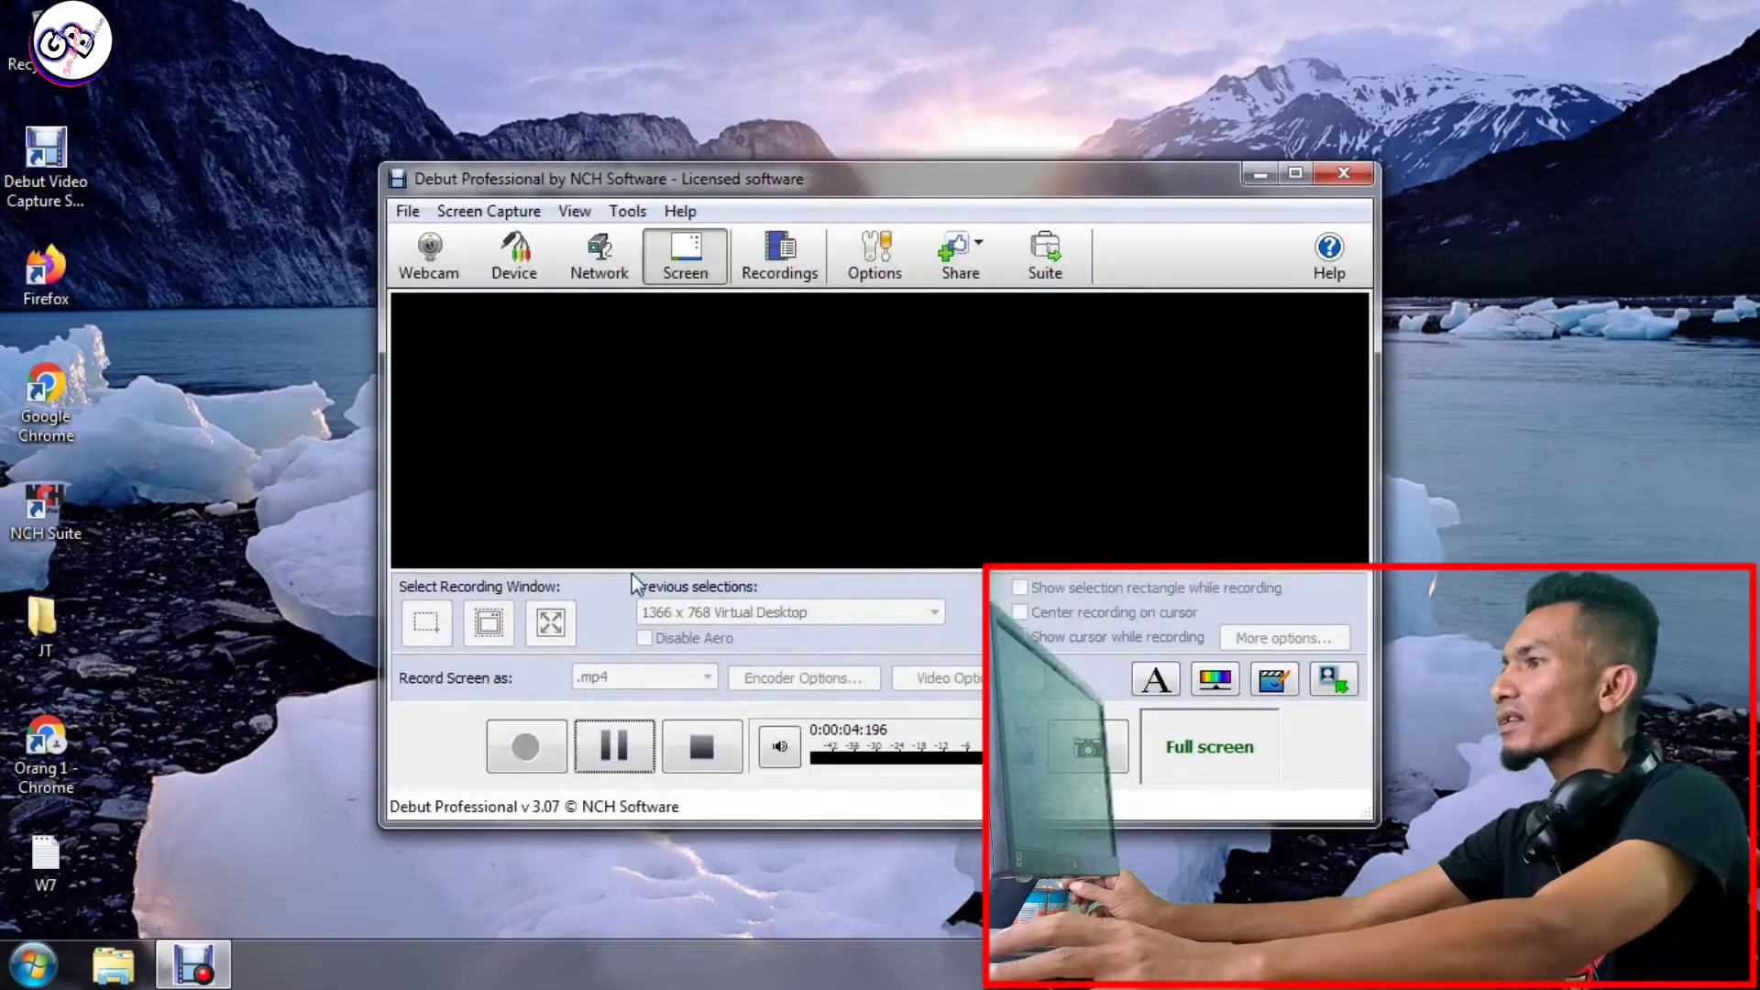
- Apply the installed Prototype theme in the desktop personalization settings and open its window color options
{"action": "left_click", "coordinate": [207, 958]}
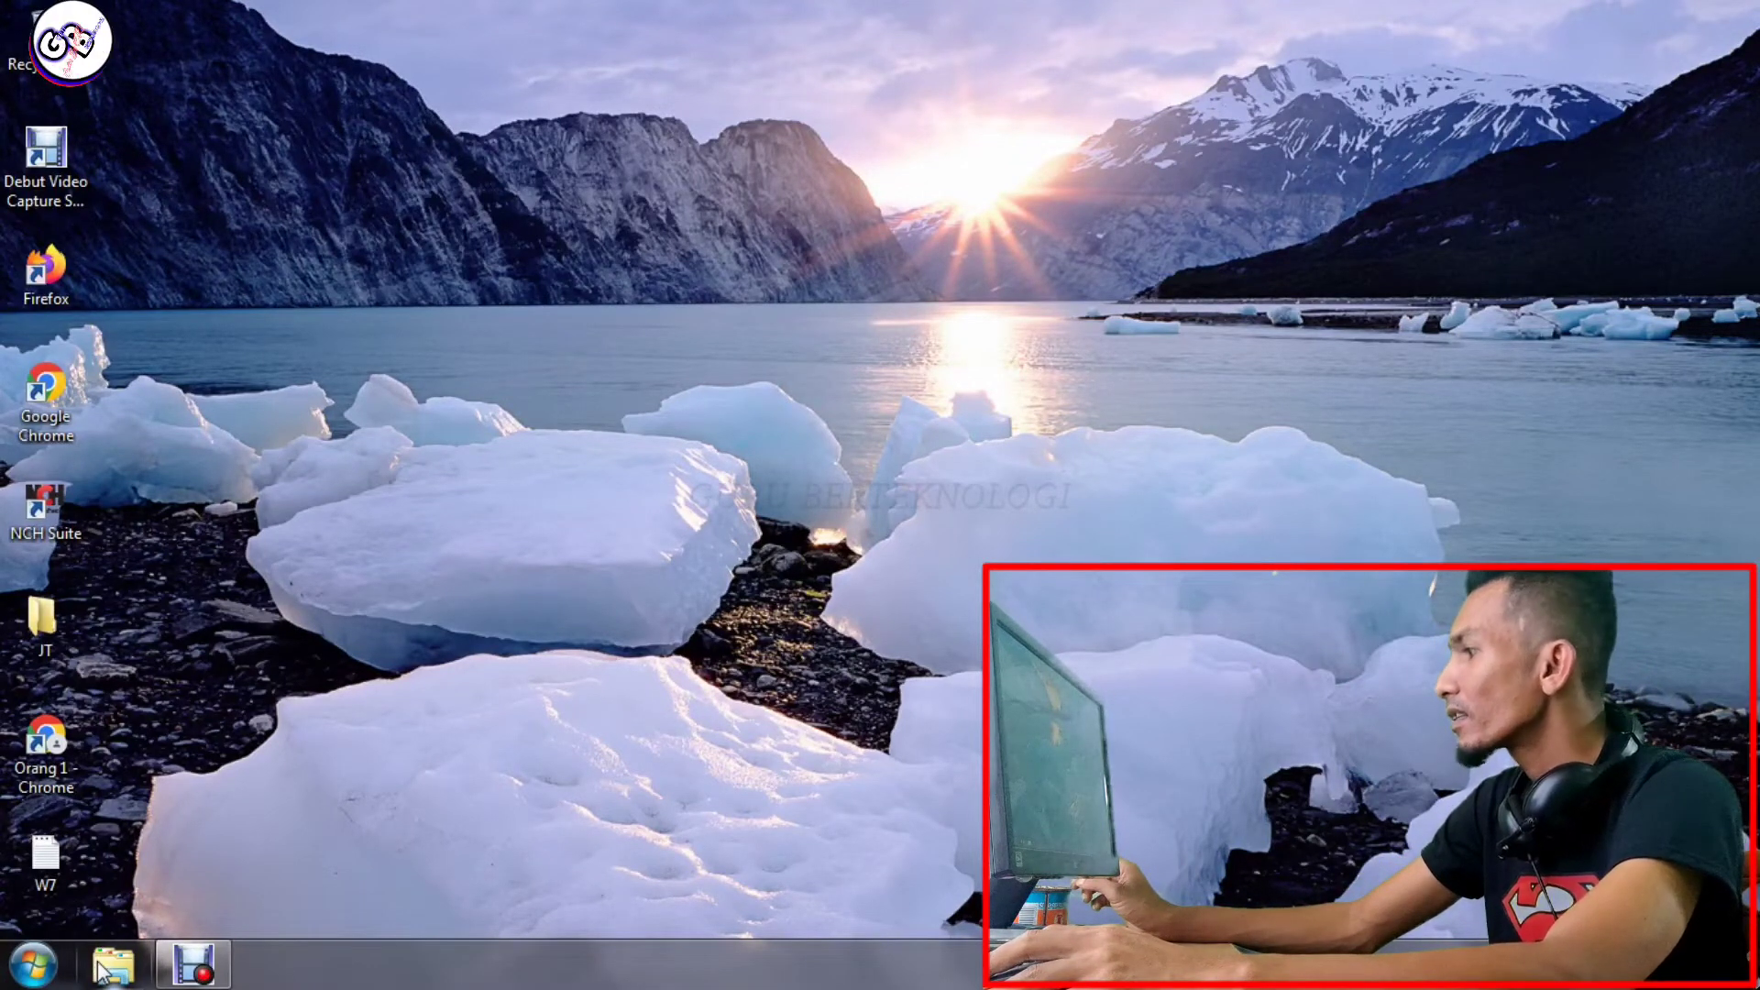
{"action": "right_click", "coordinate": [821, 294]}
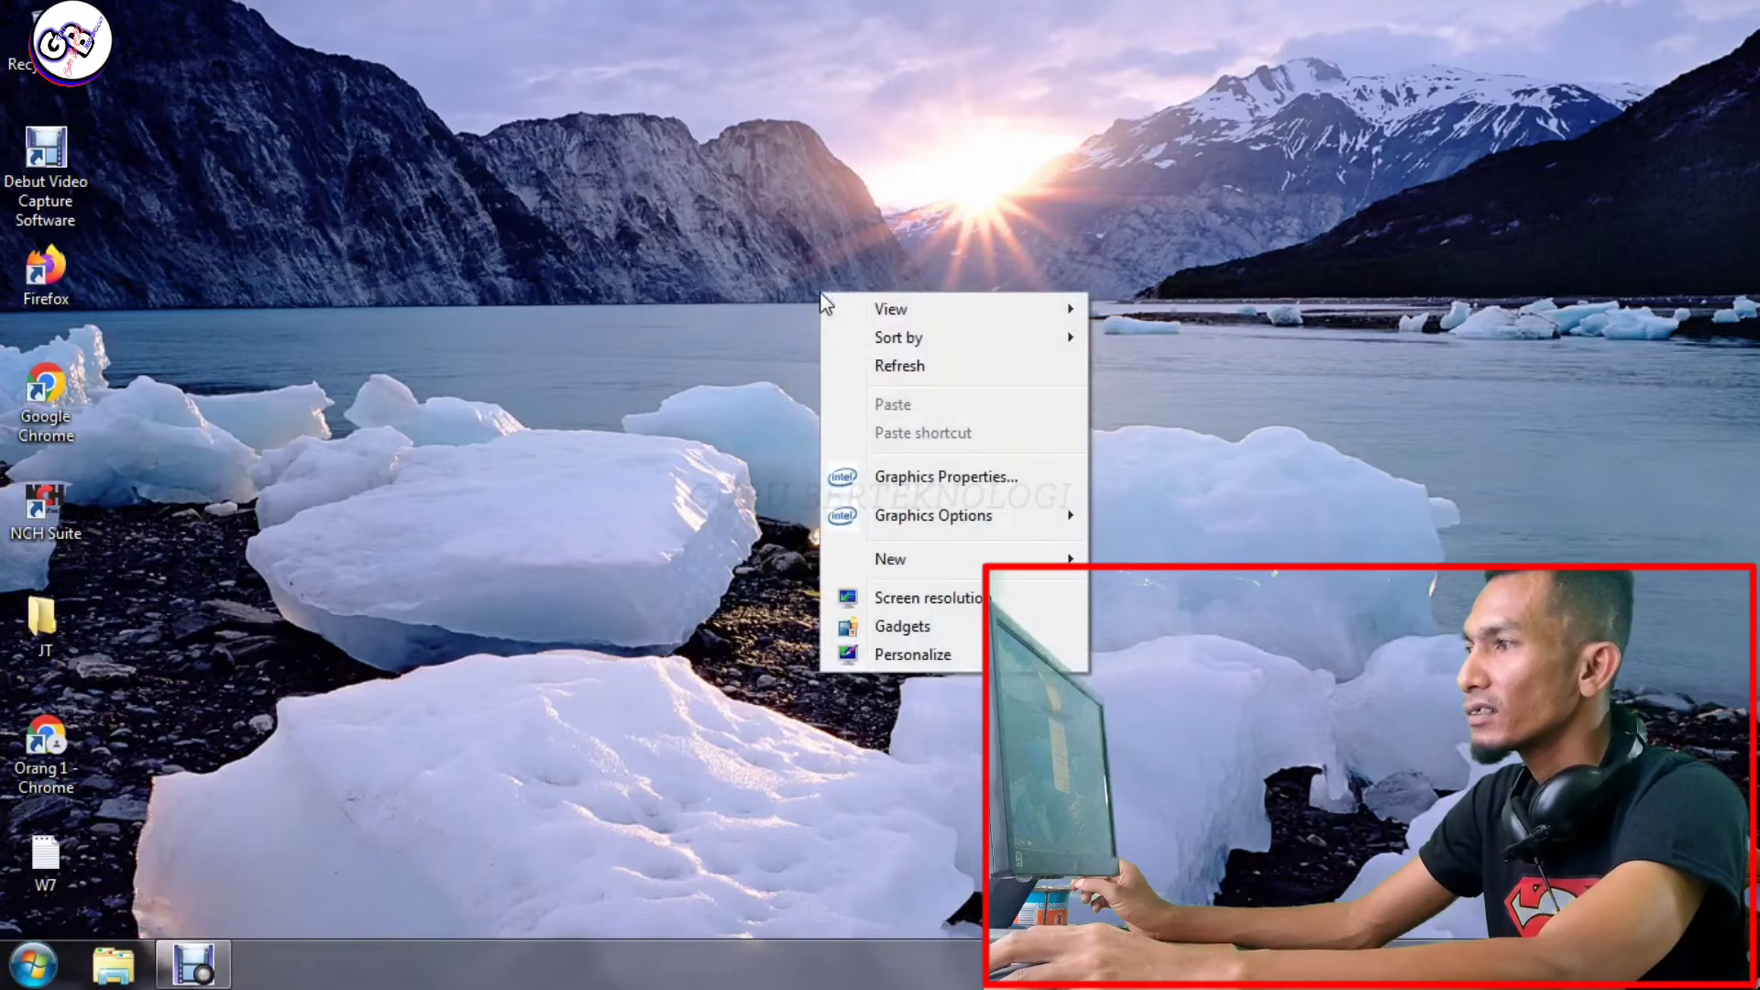
{"action": "left_click", "coordinate": [937, 654]}
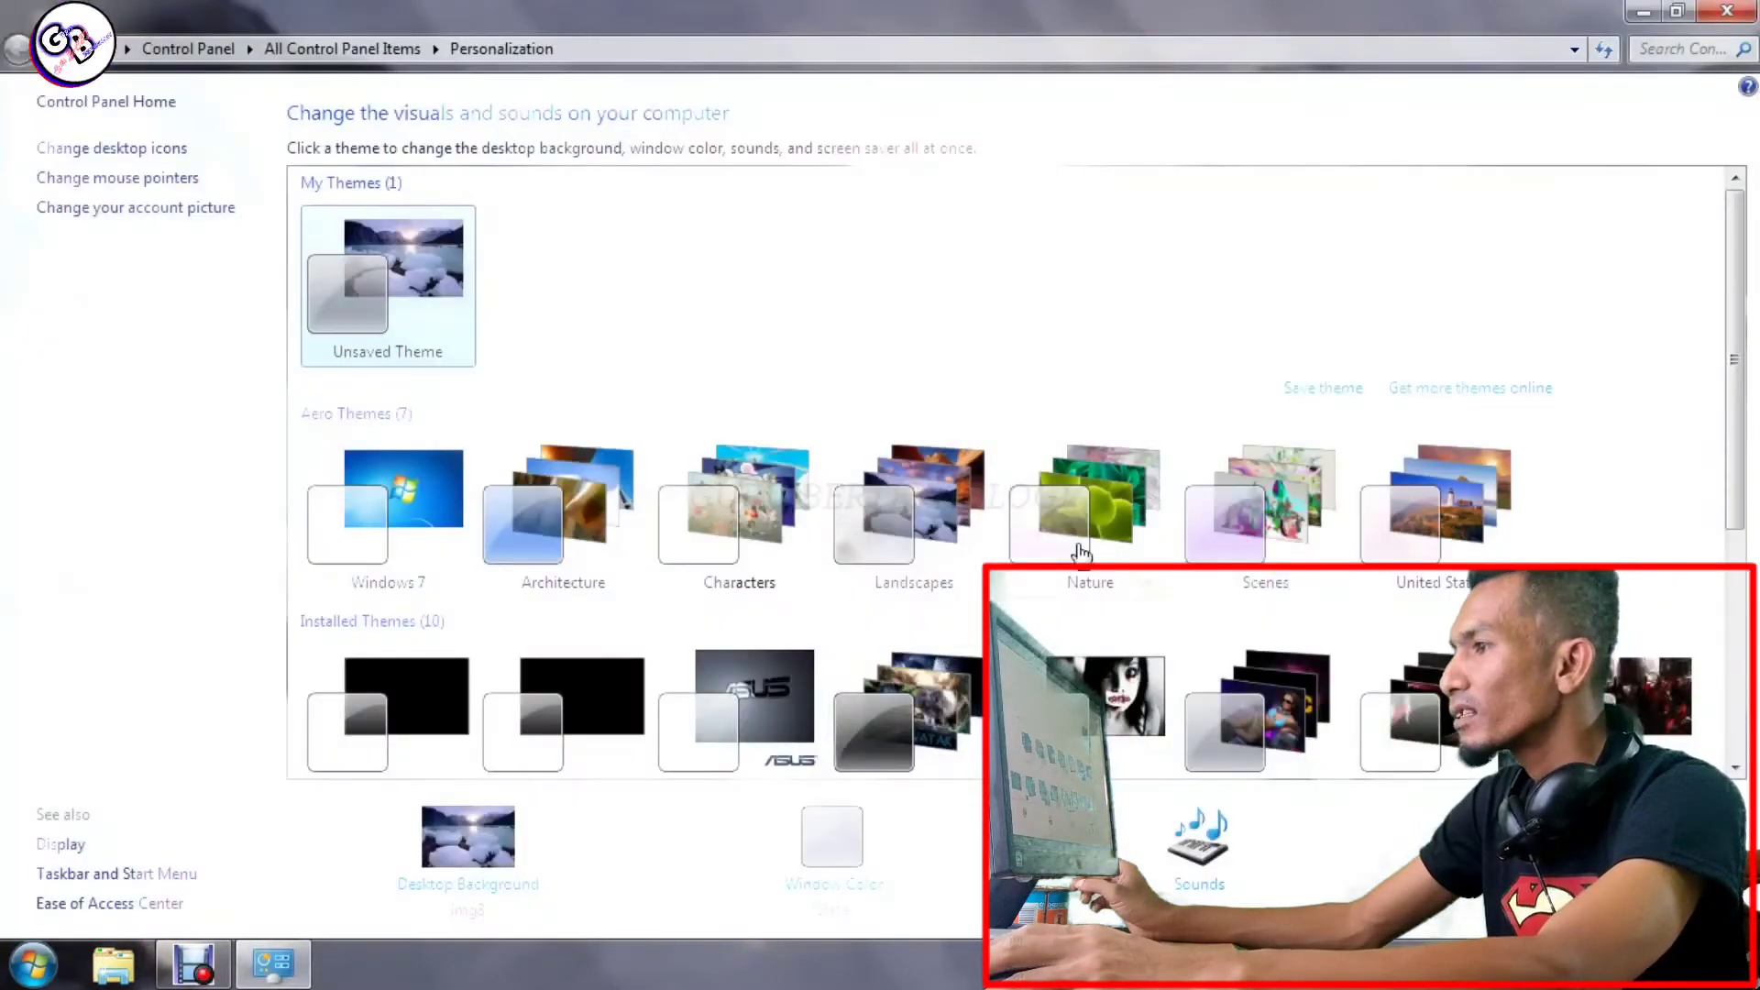
{"action": "scroll", "coordinate": [955, 624], "scroll_direction": "down", "scroll_amount": 1}
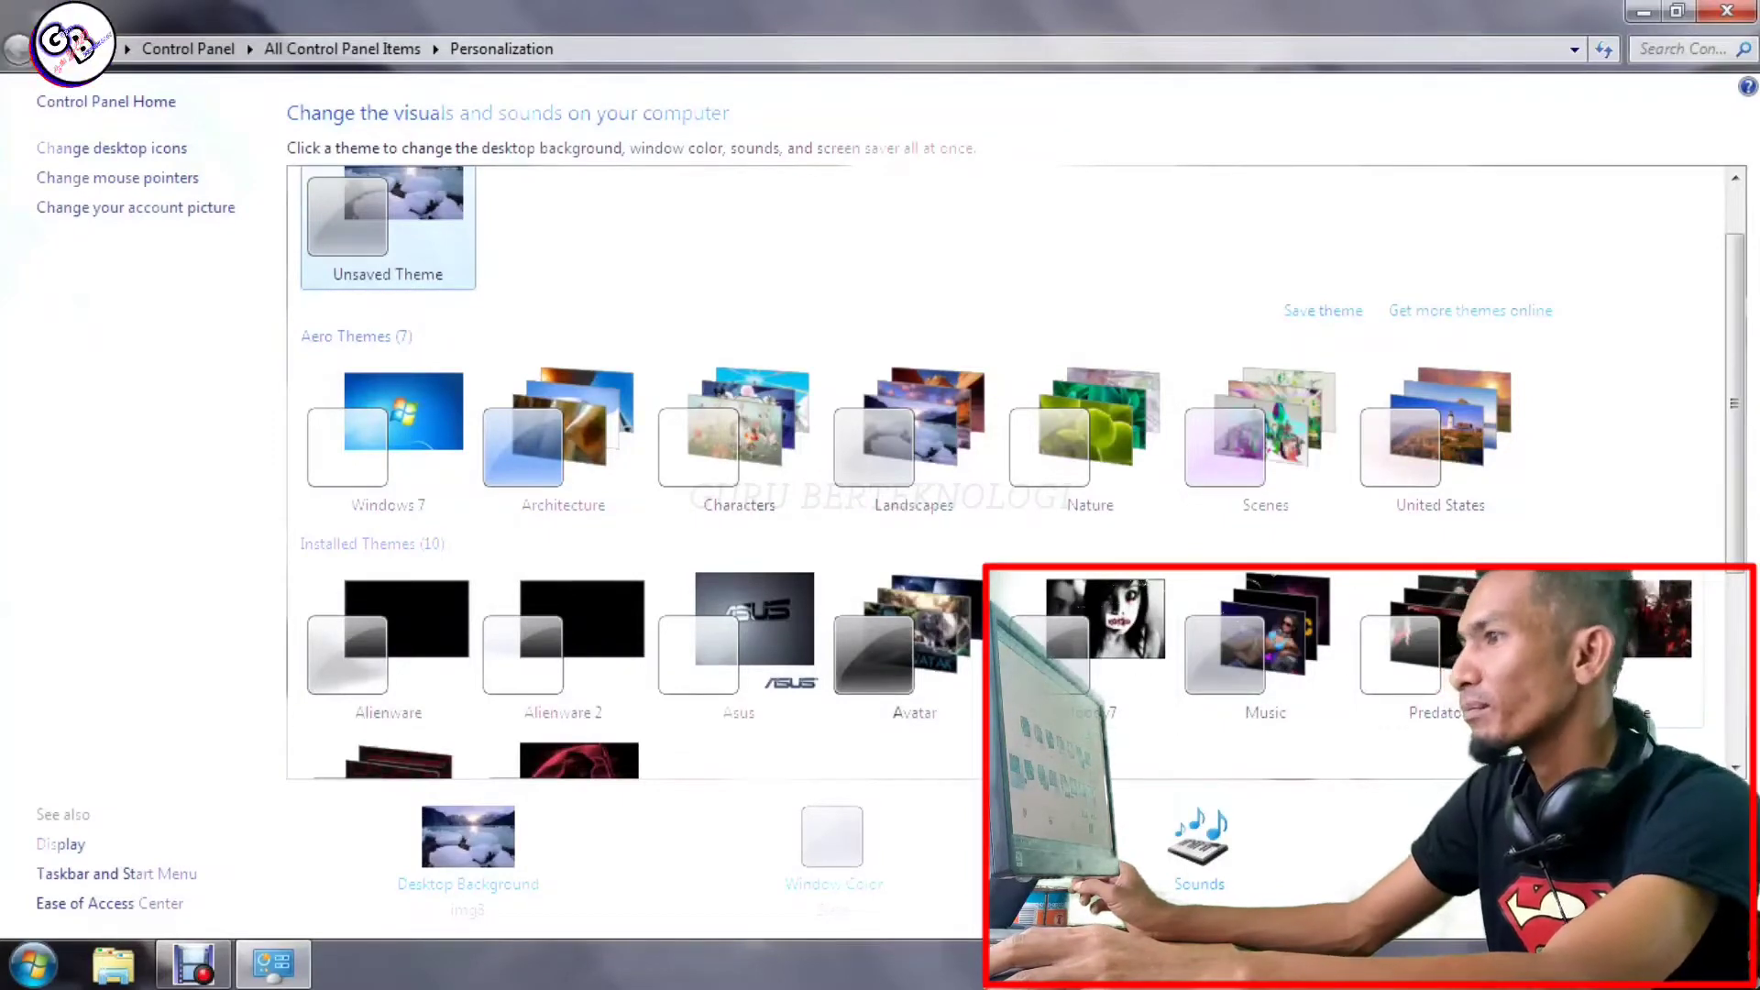
{"action": "left_click", "coordinate": [1617, 650]}
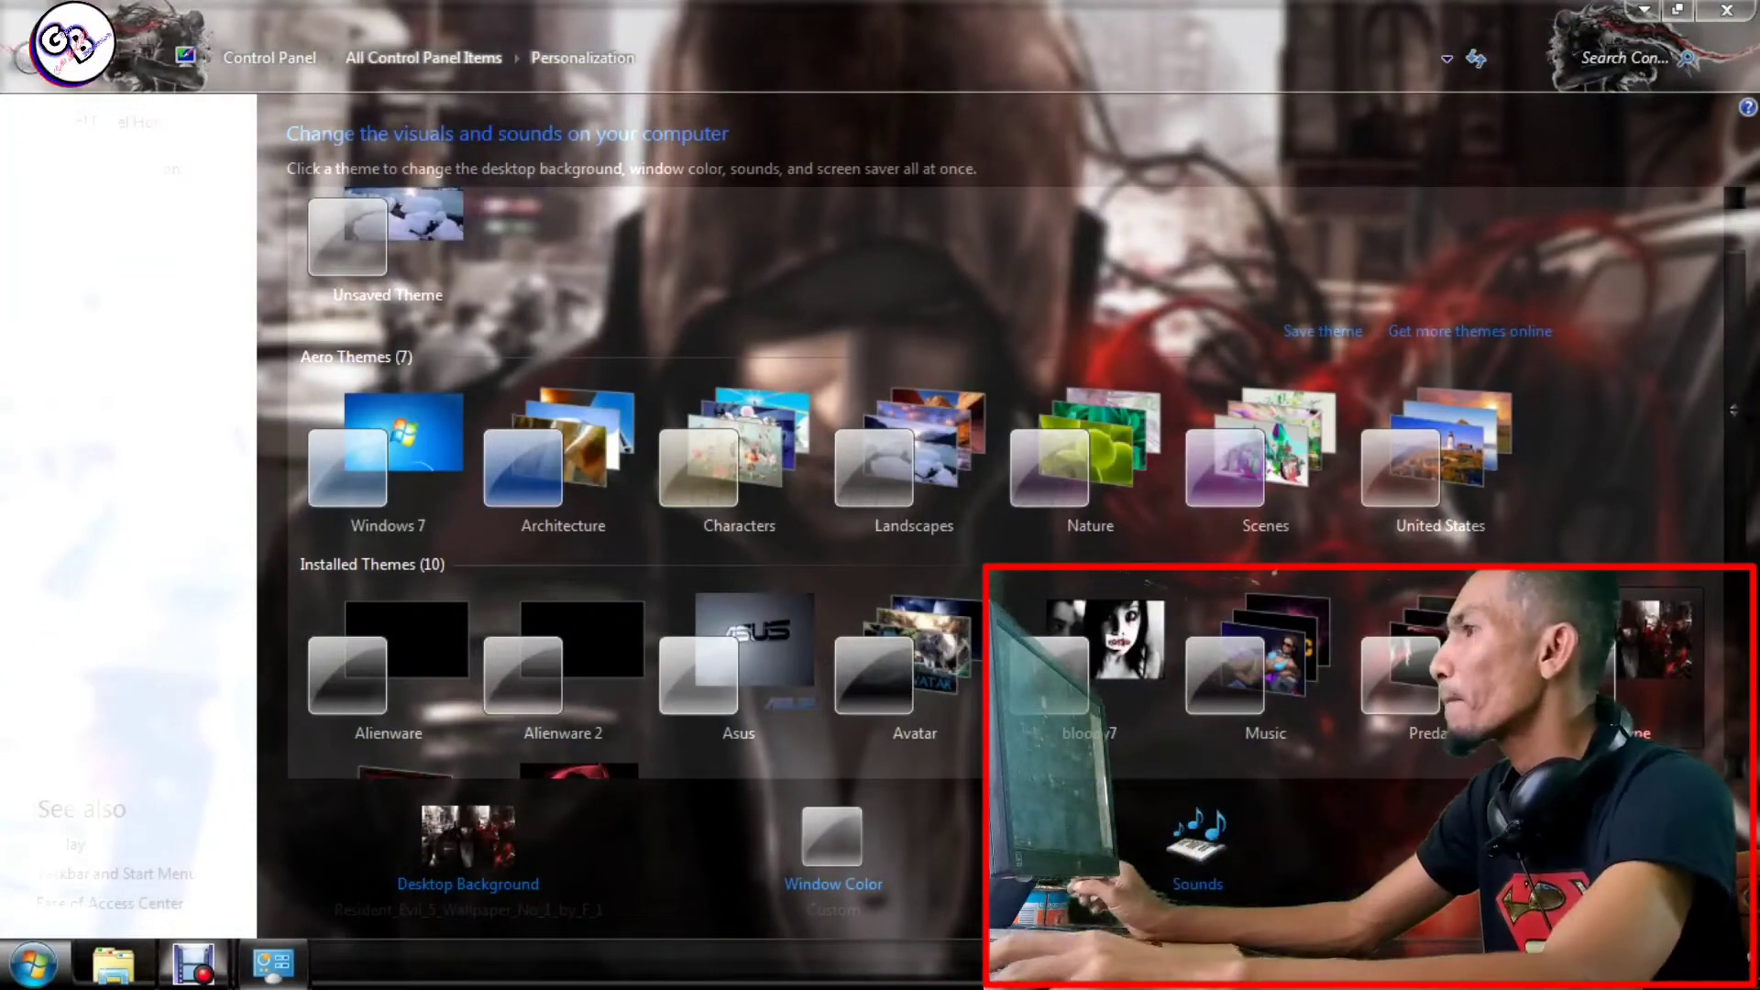
{"action": "left_click", "coordinate": [871, 906]}
- Try the maroon, purple and magenta window colors and slightly lower the color intensity
{"action": "left_click", "coordinate": [1003, 311]}
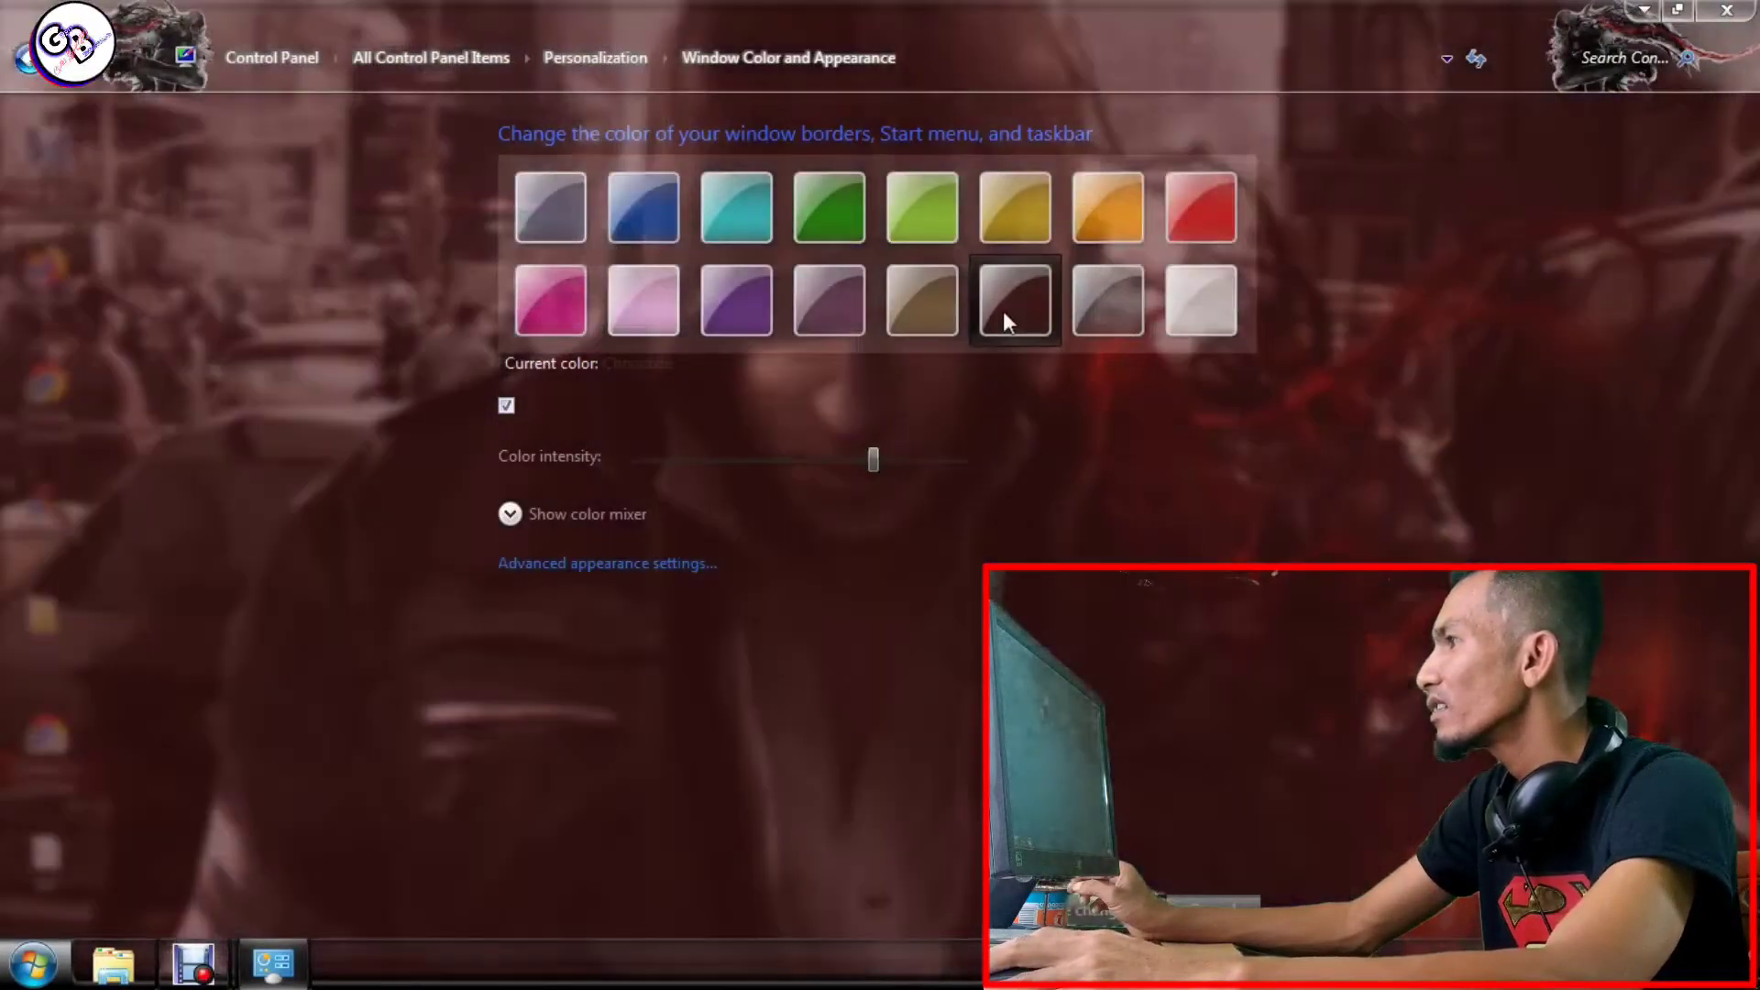
{"action": "left_click", "coordinate": [724, 306]}
{"action": "left_click", "coordinate": [550, 303]}
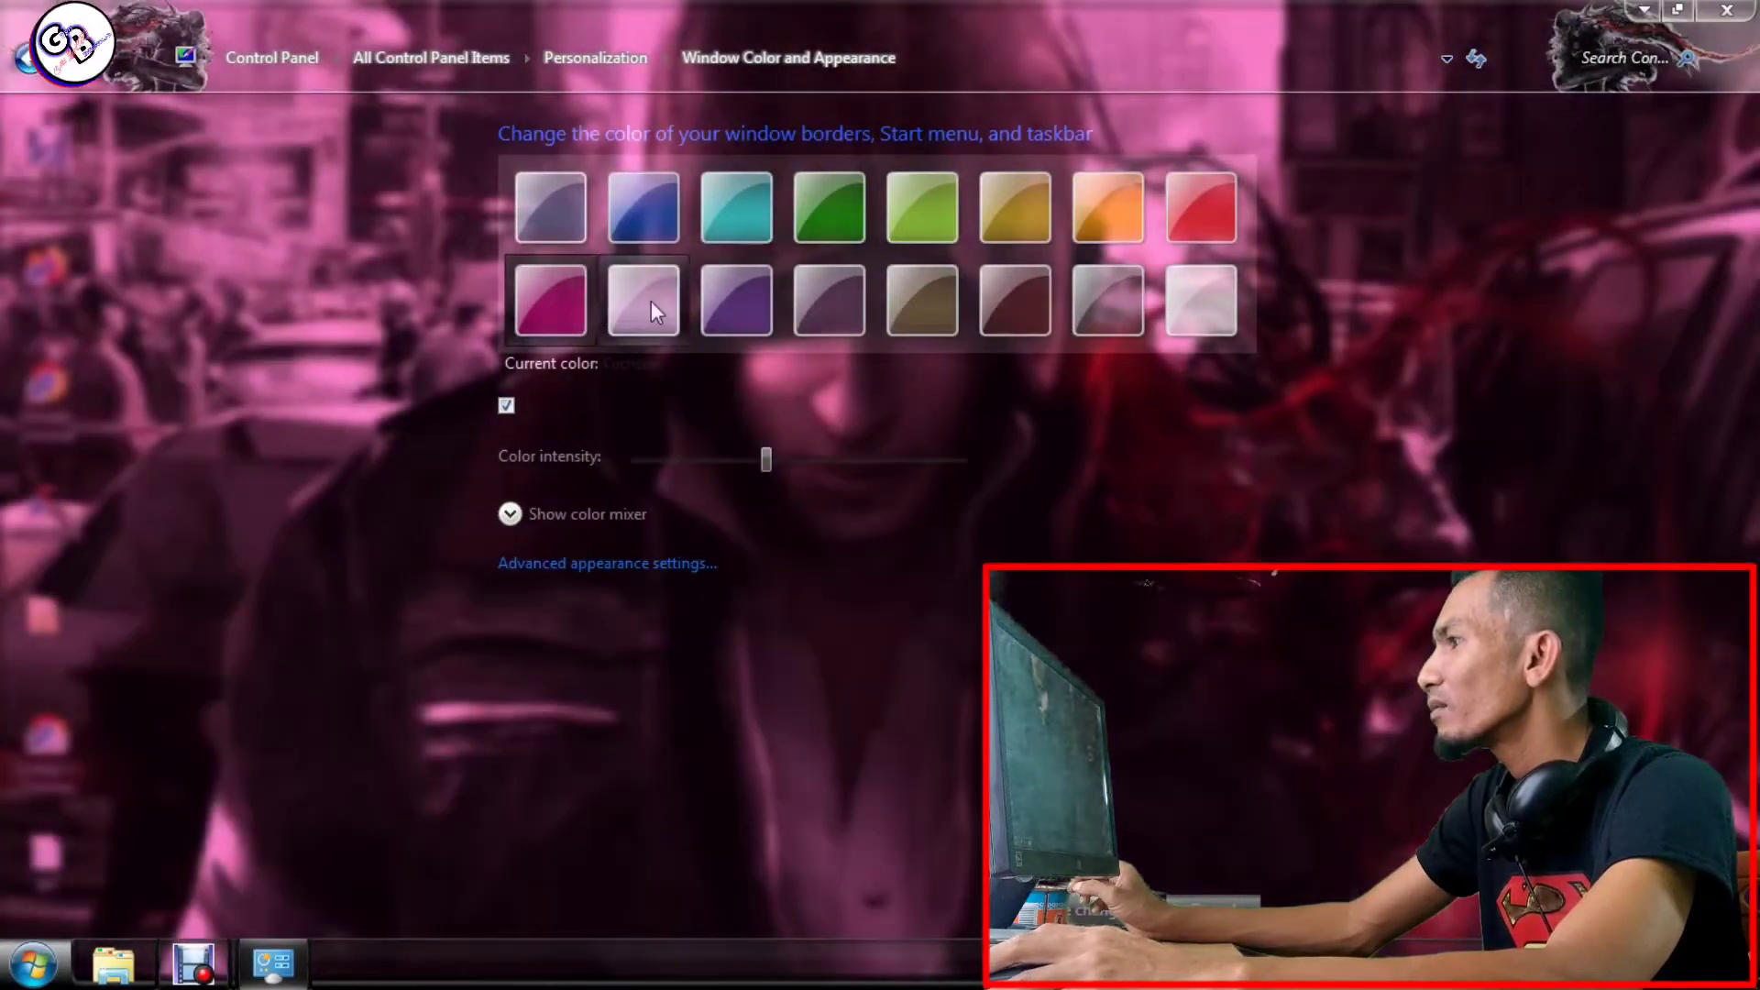
{"action": "mouse_move", "coordinate": [763, 458]}
{"action": "left_mouse_down"}
{"action": "mouse_move", "coordinate": [711, 456]}
{"action": "mouse_move", "coordinate": [863, 456]}
{"action": "mouse_move", "coordinate": [737, 458]}
{"action": "left_mouse_up"}
- Choose the dark grey window color, reduce its intensity slightly and close the Window Color and Appearance window
{"action": "left_click", "coordinate": [1090, 302]}
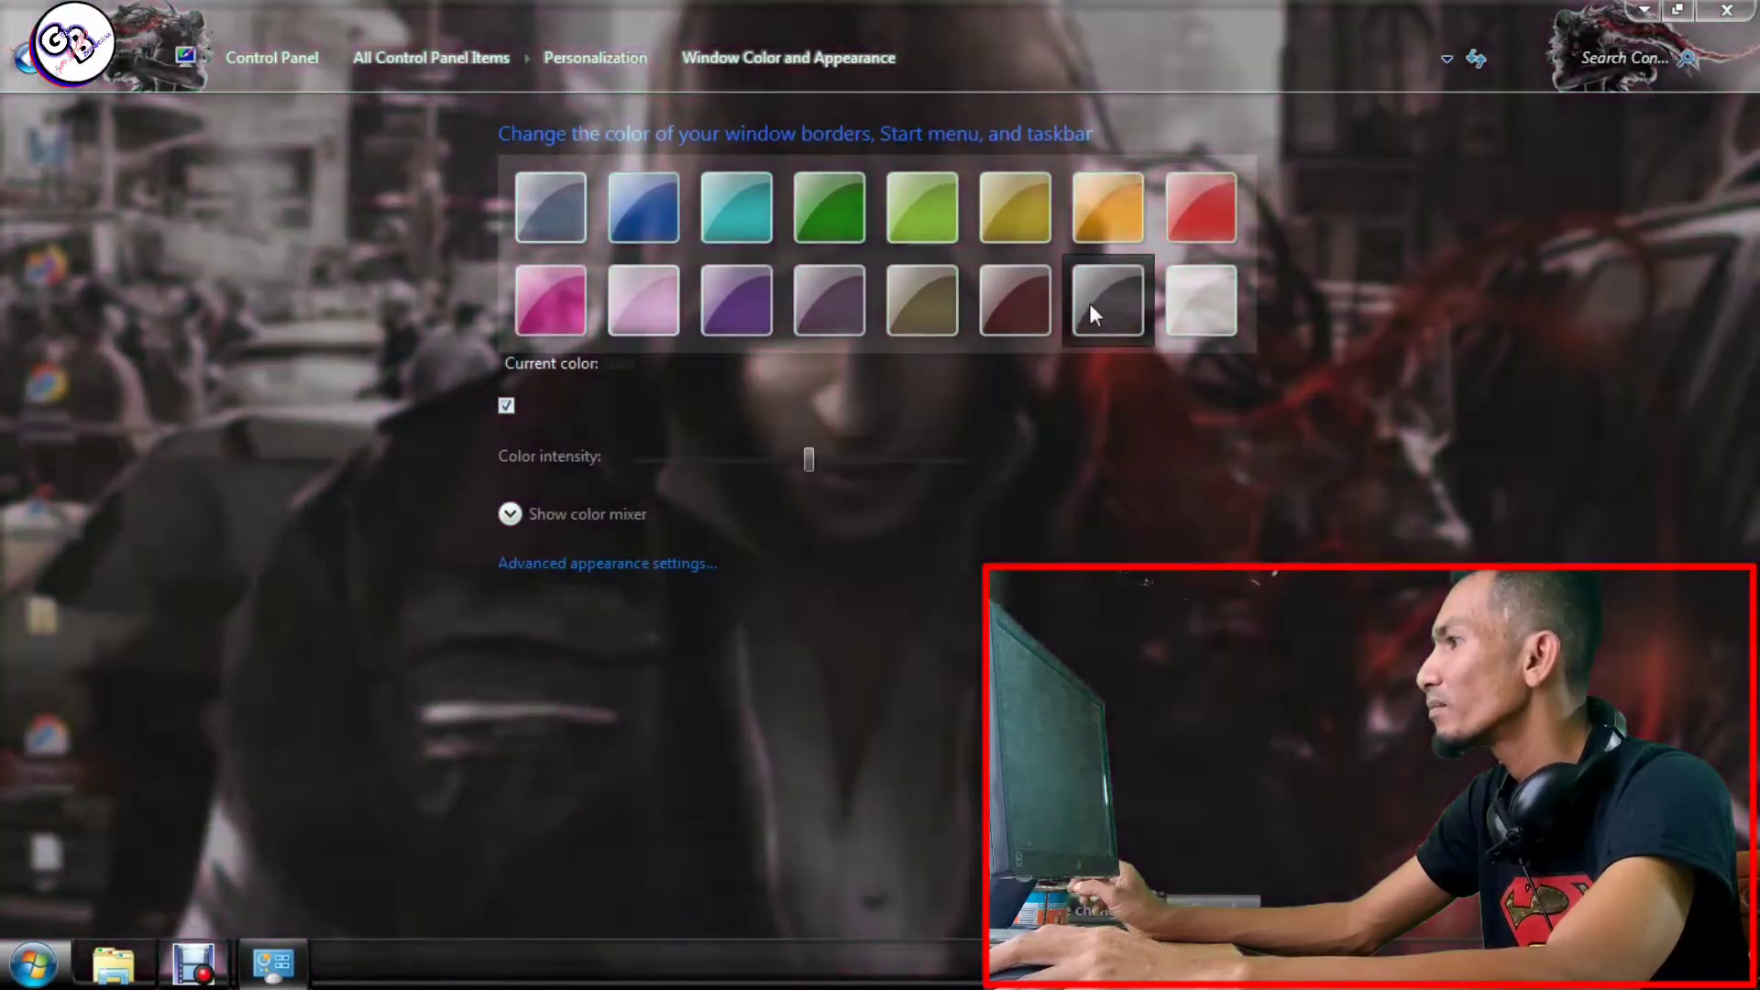
{"action": "left_click_drag", "start_coordinate": [812, 459], "coordinate": [782, 459]}
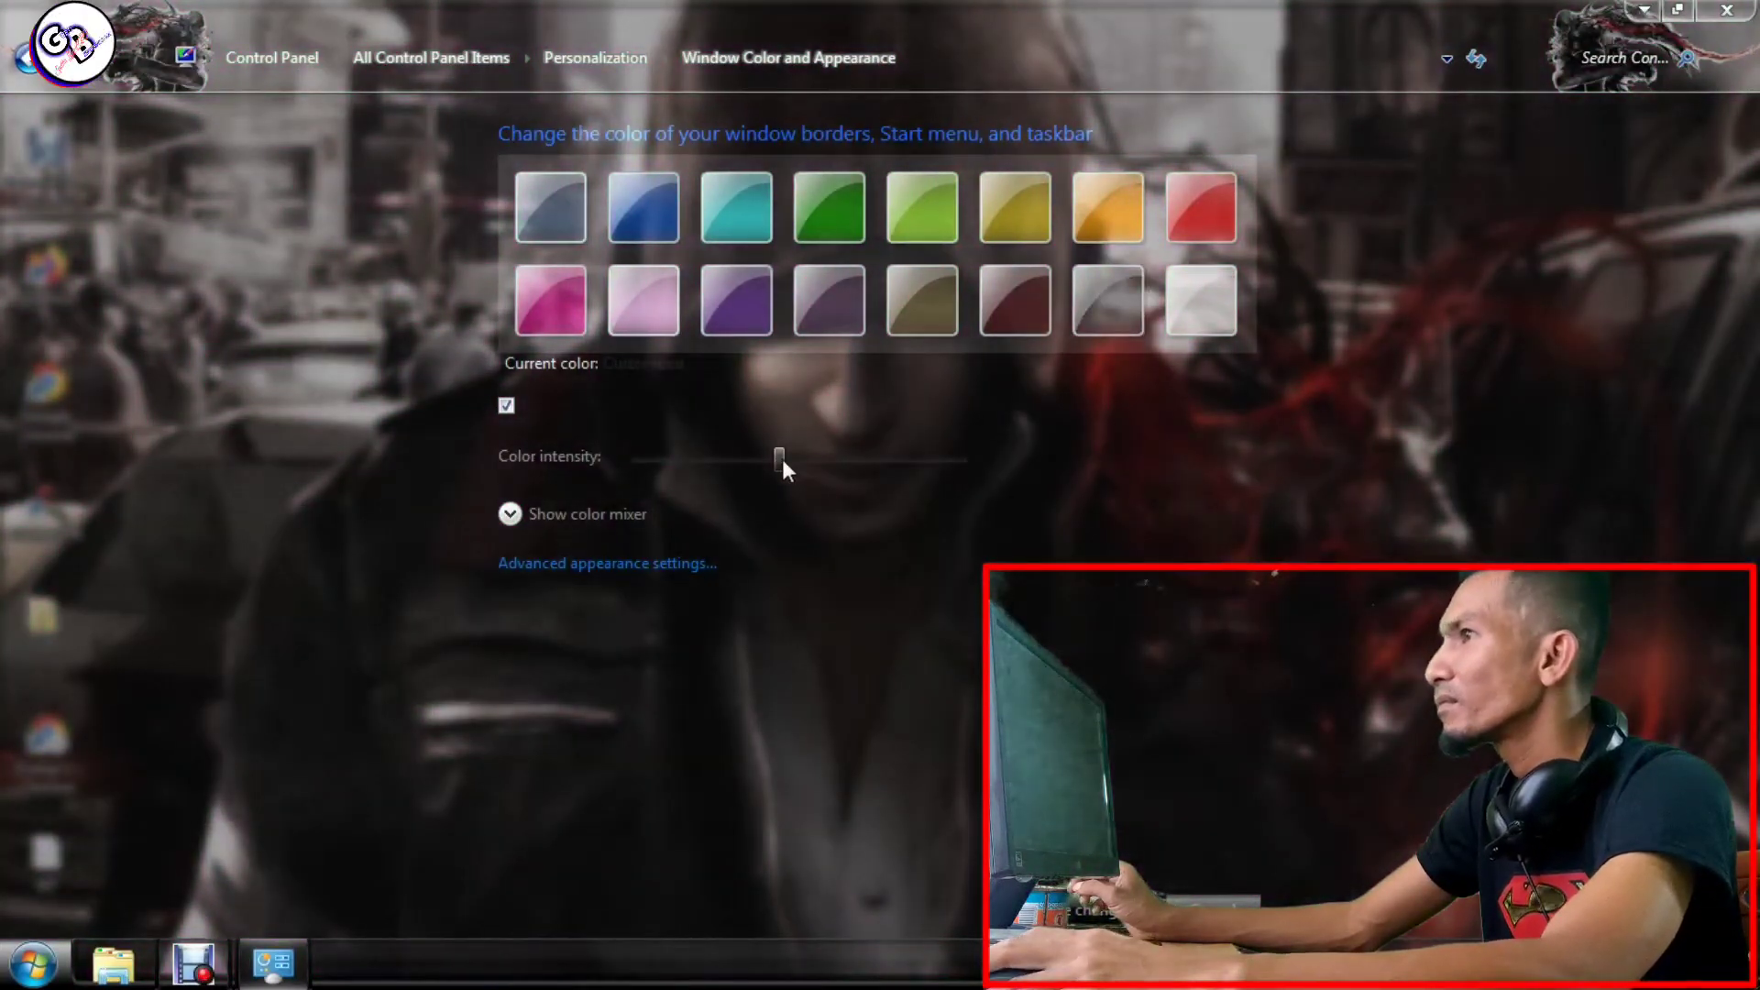
{"action": "left_click", "coordinate": [1674, 12]}
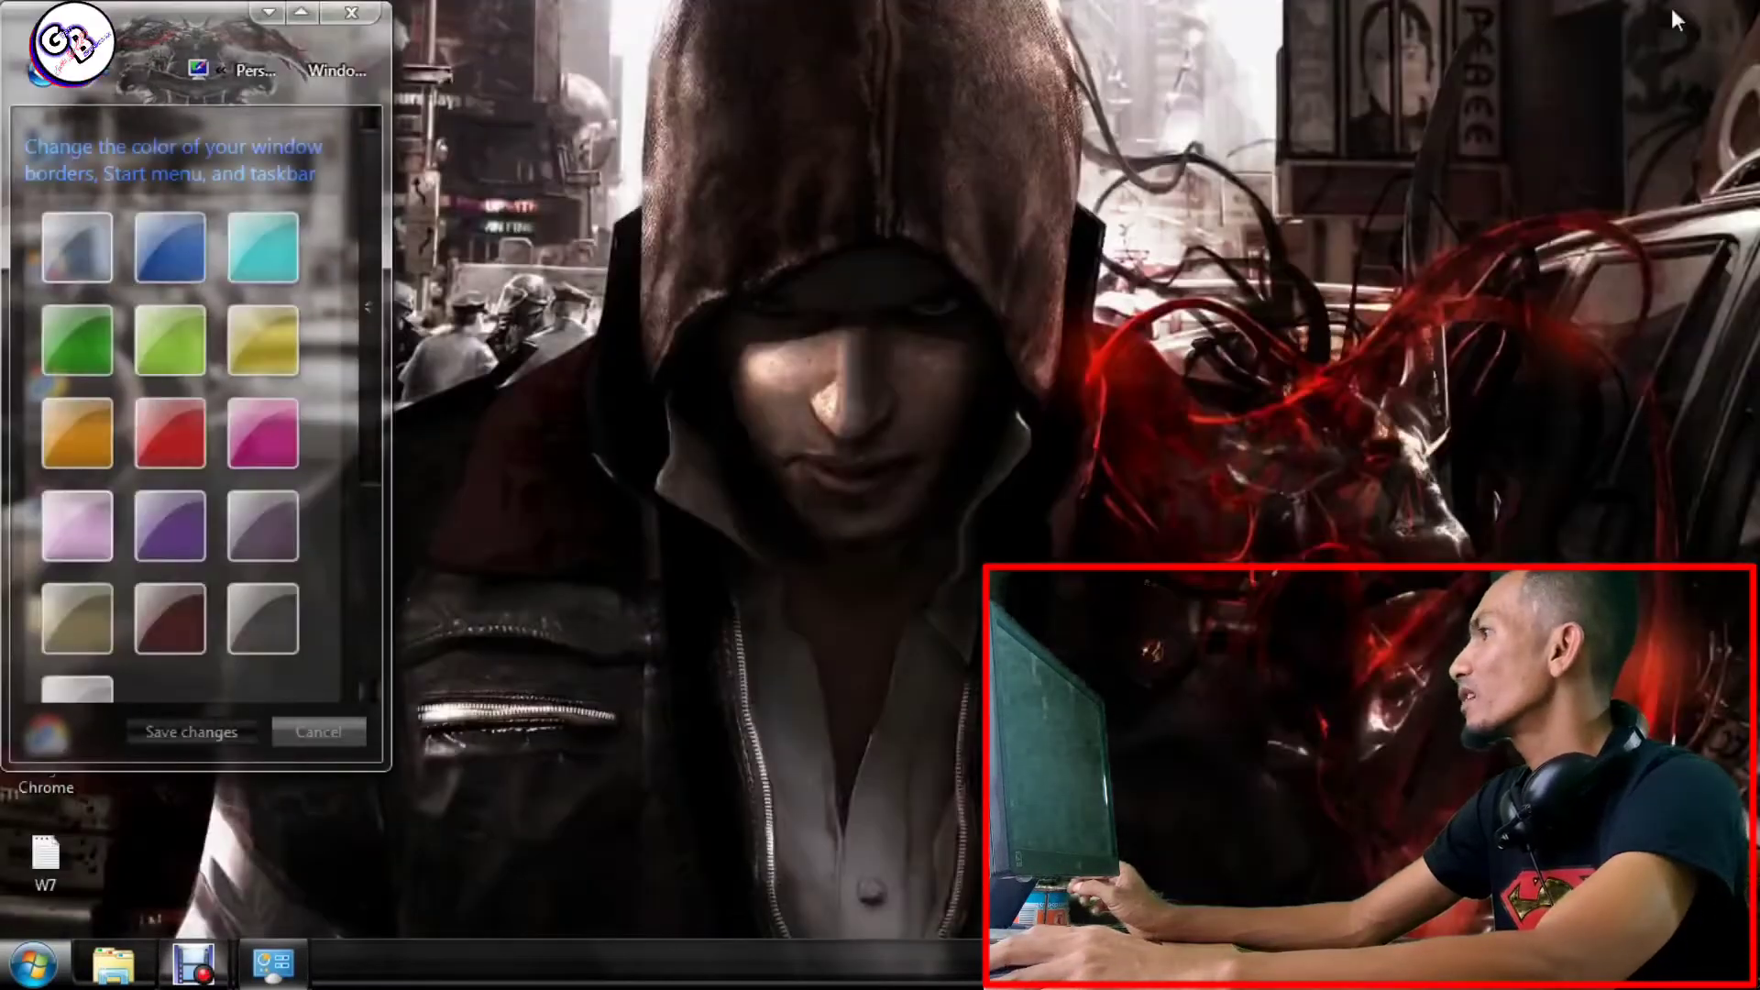
{"action": "left_click", "coordinate": [301, 12]}
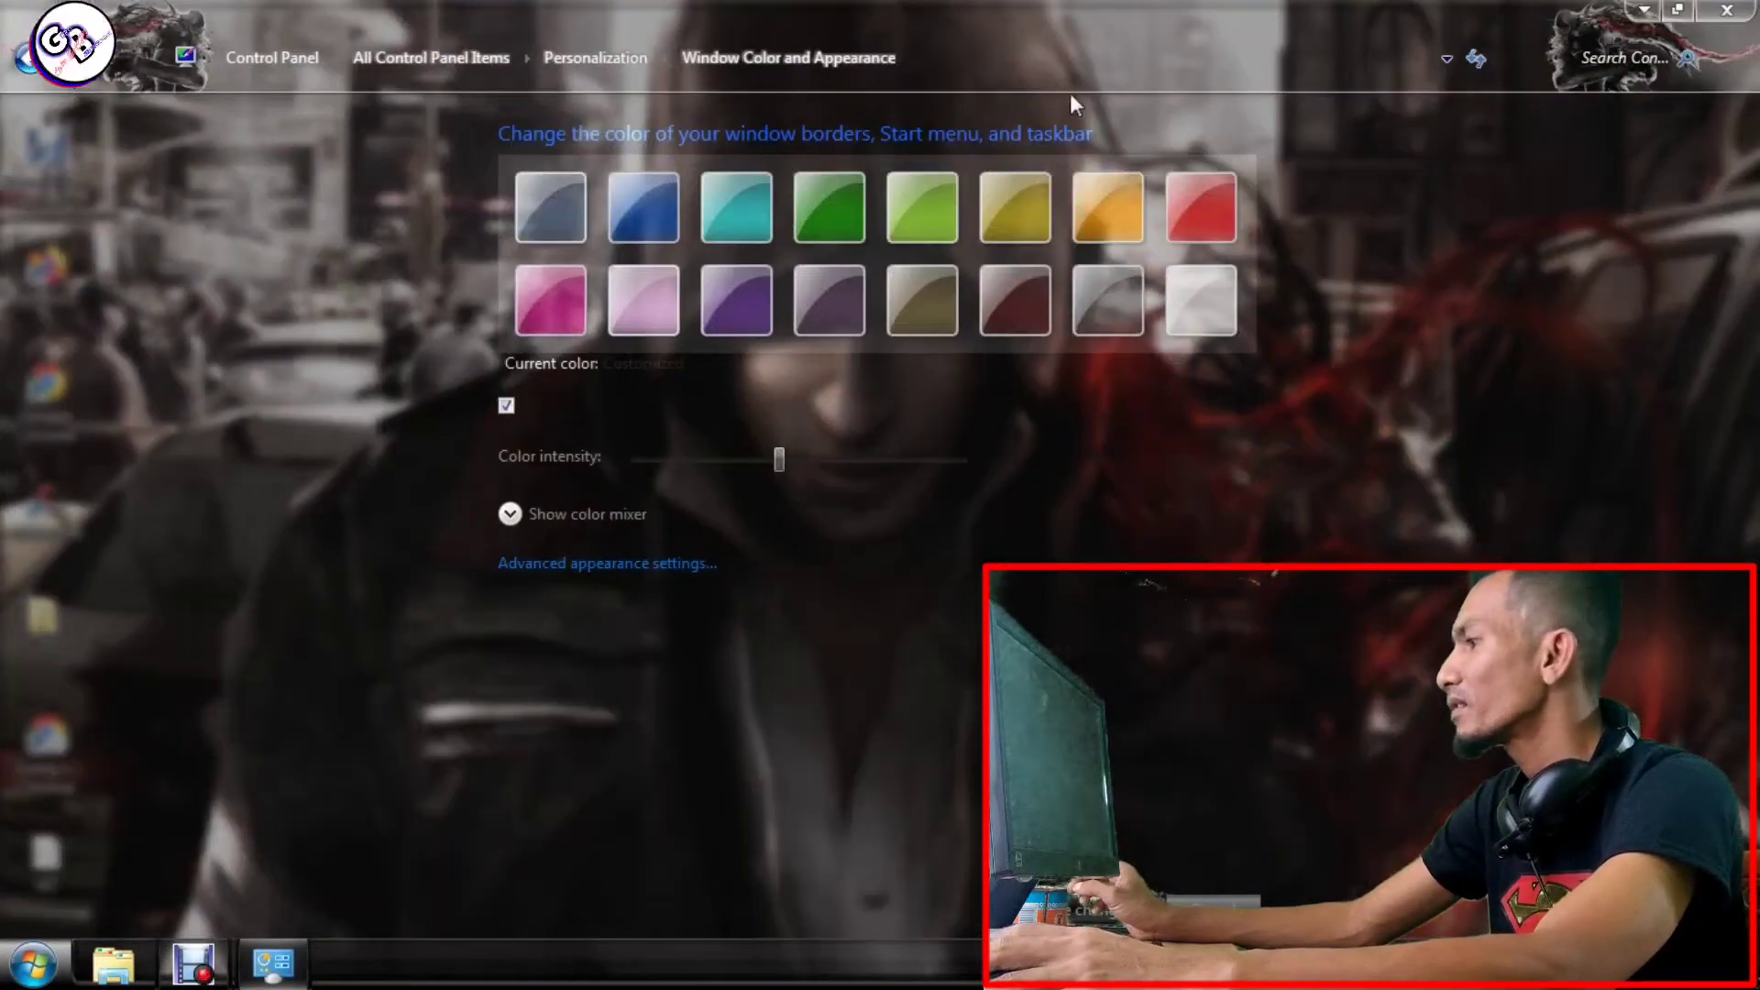
{"action": "left_click", "coordinate": [1727, 11]}
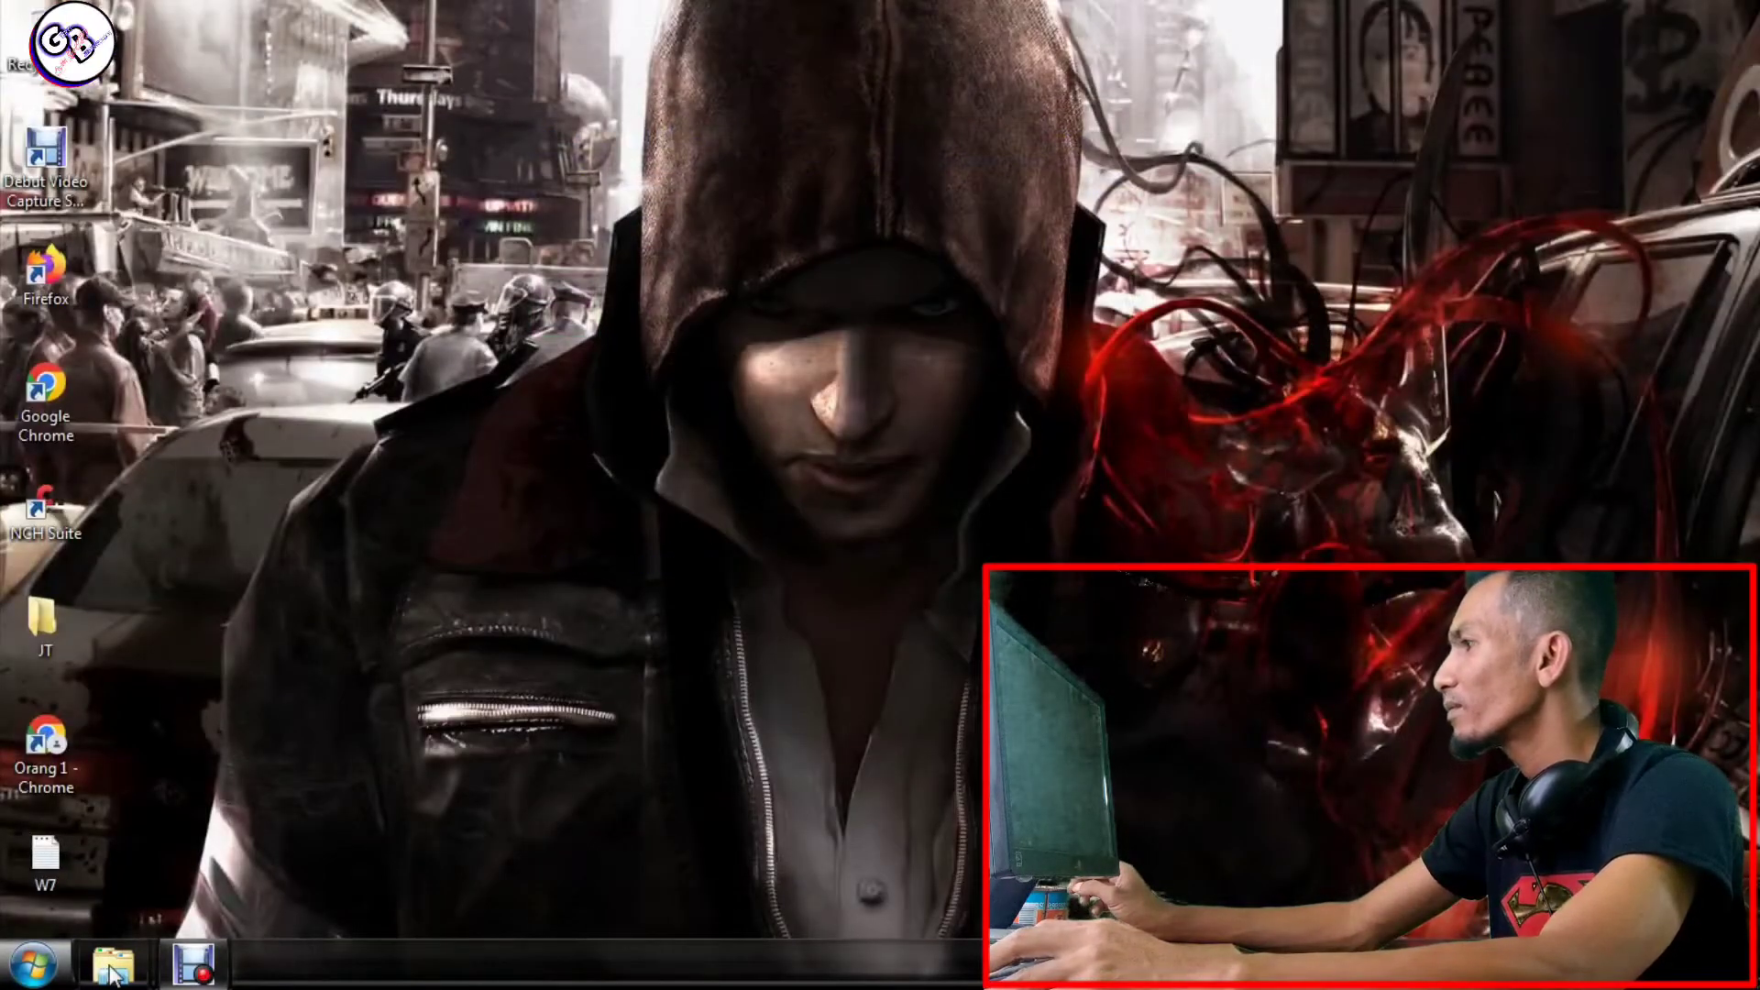
- Examine how the new theme looks in the Local Disk (D:) window and the Start menu
{"action": "left_click", "coordinate": [112, 972]}
{"action": "left_click", "coordinate": [119, 512]}
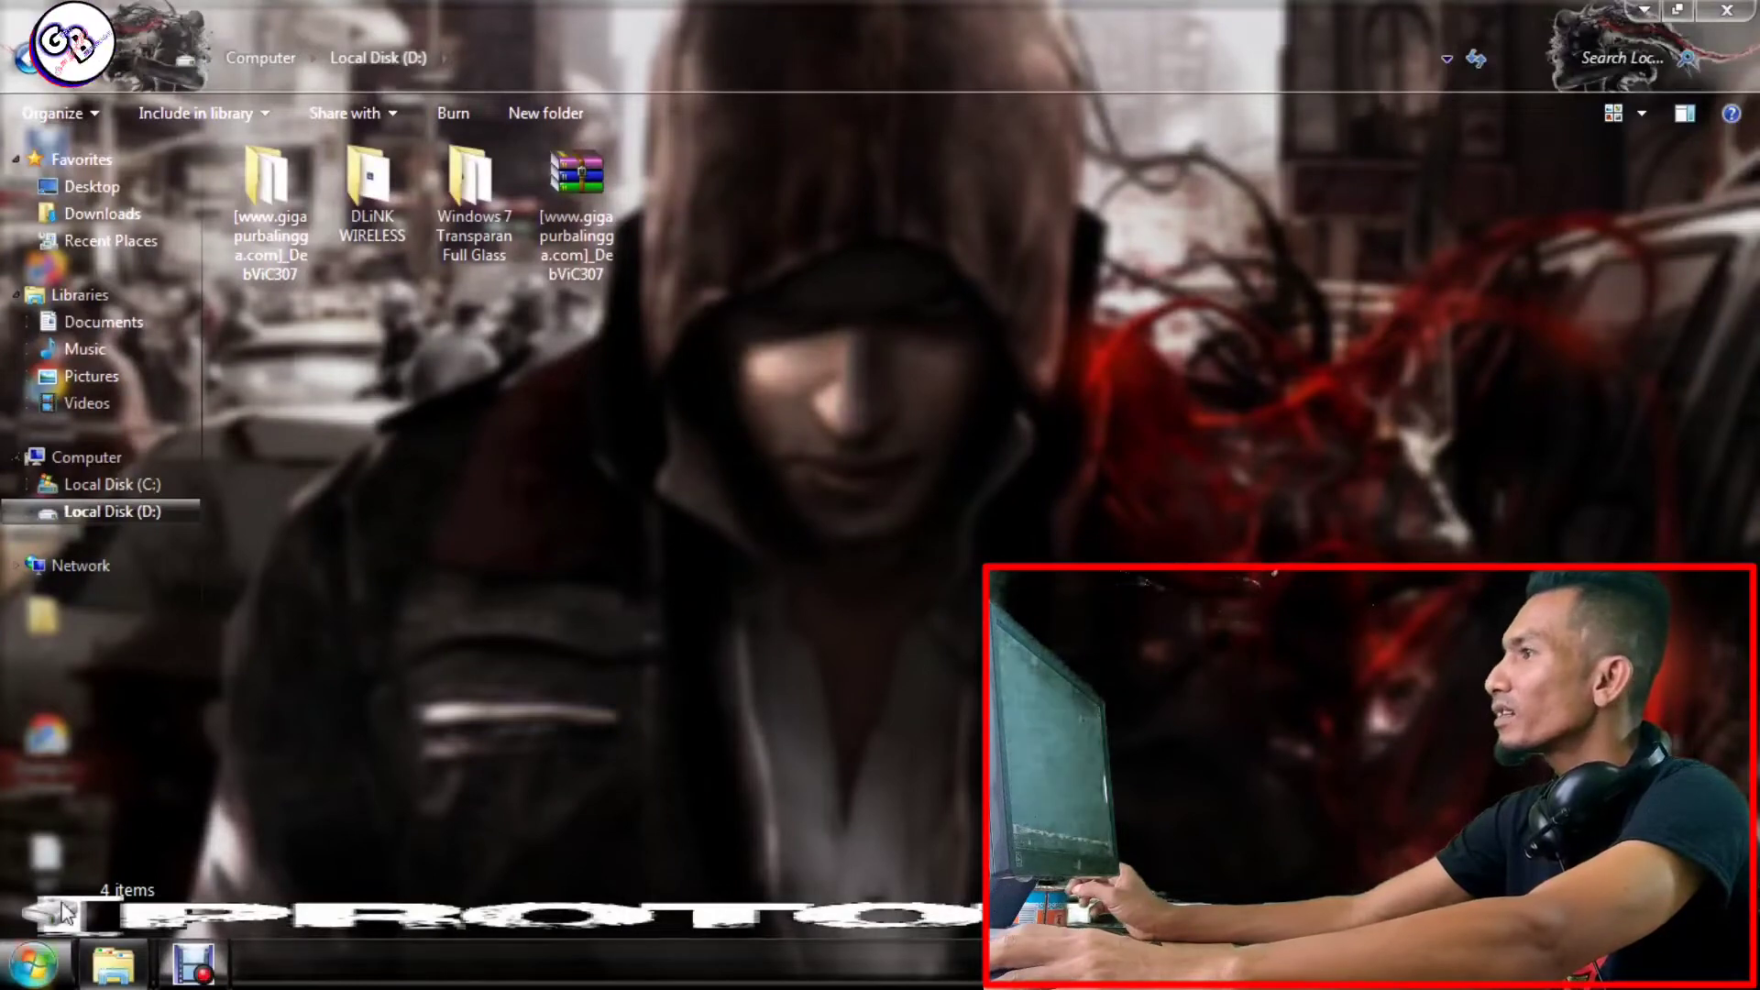
{"action": "key", "text": "alt+F4"}
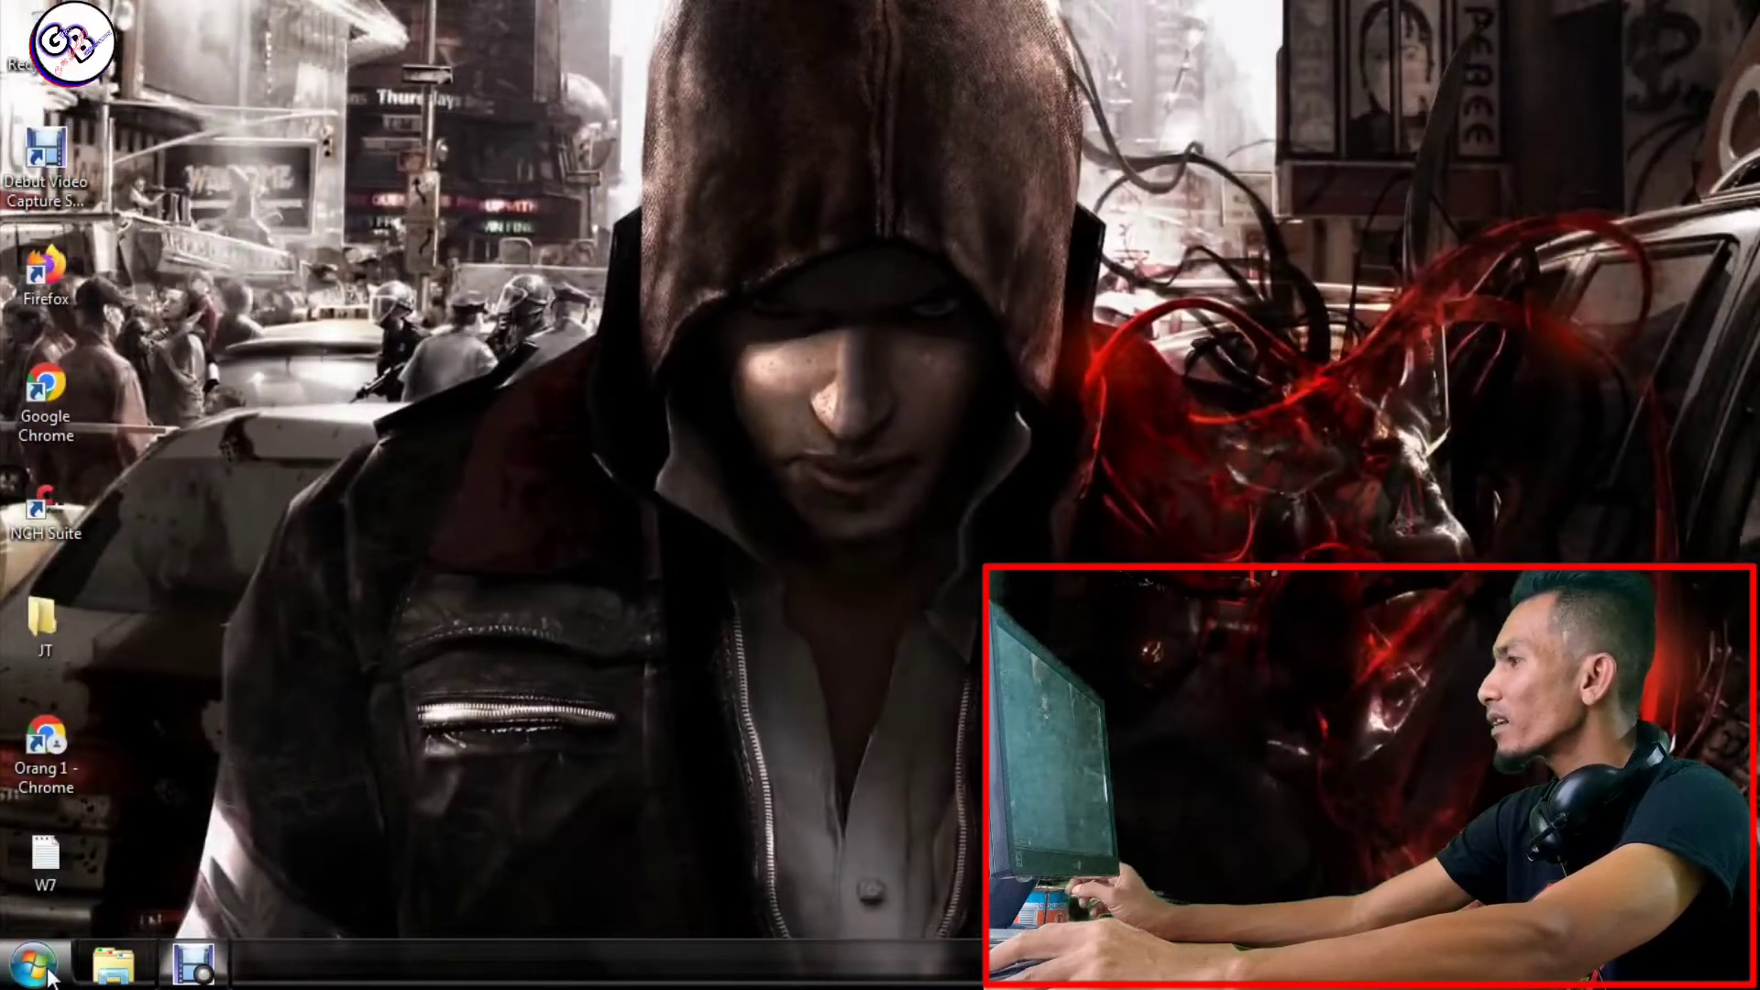
{"action": "left_click", "coordinate": [41, 970]}
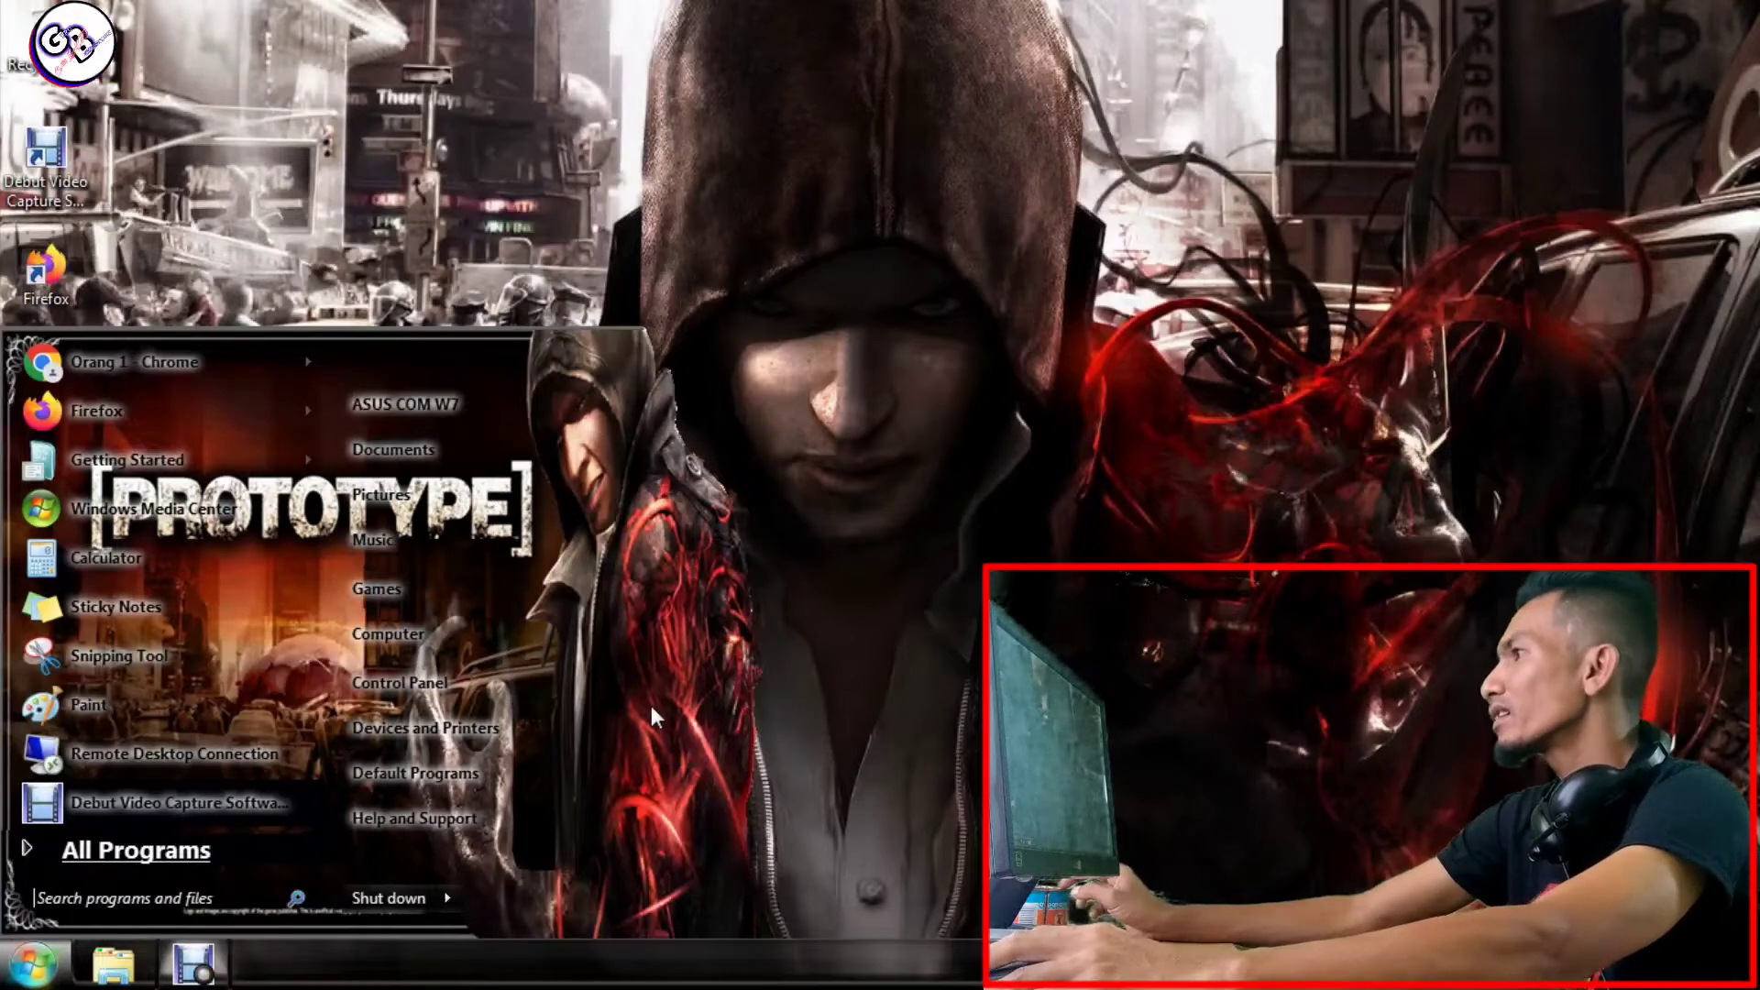
{"action": "left_click", "coordinate": [911, 556]}
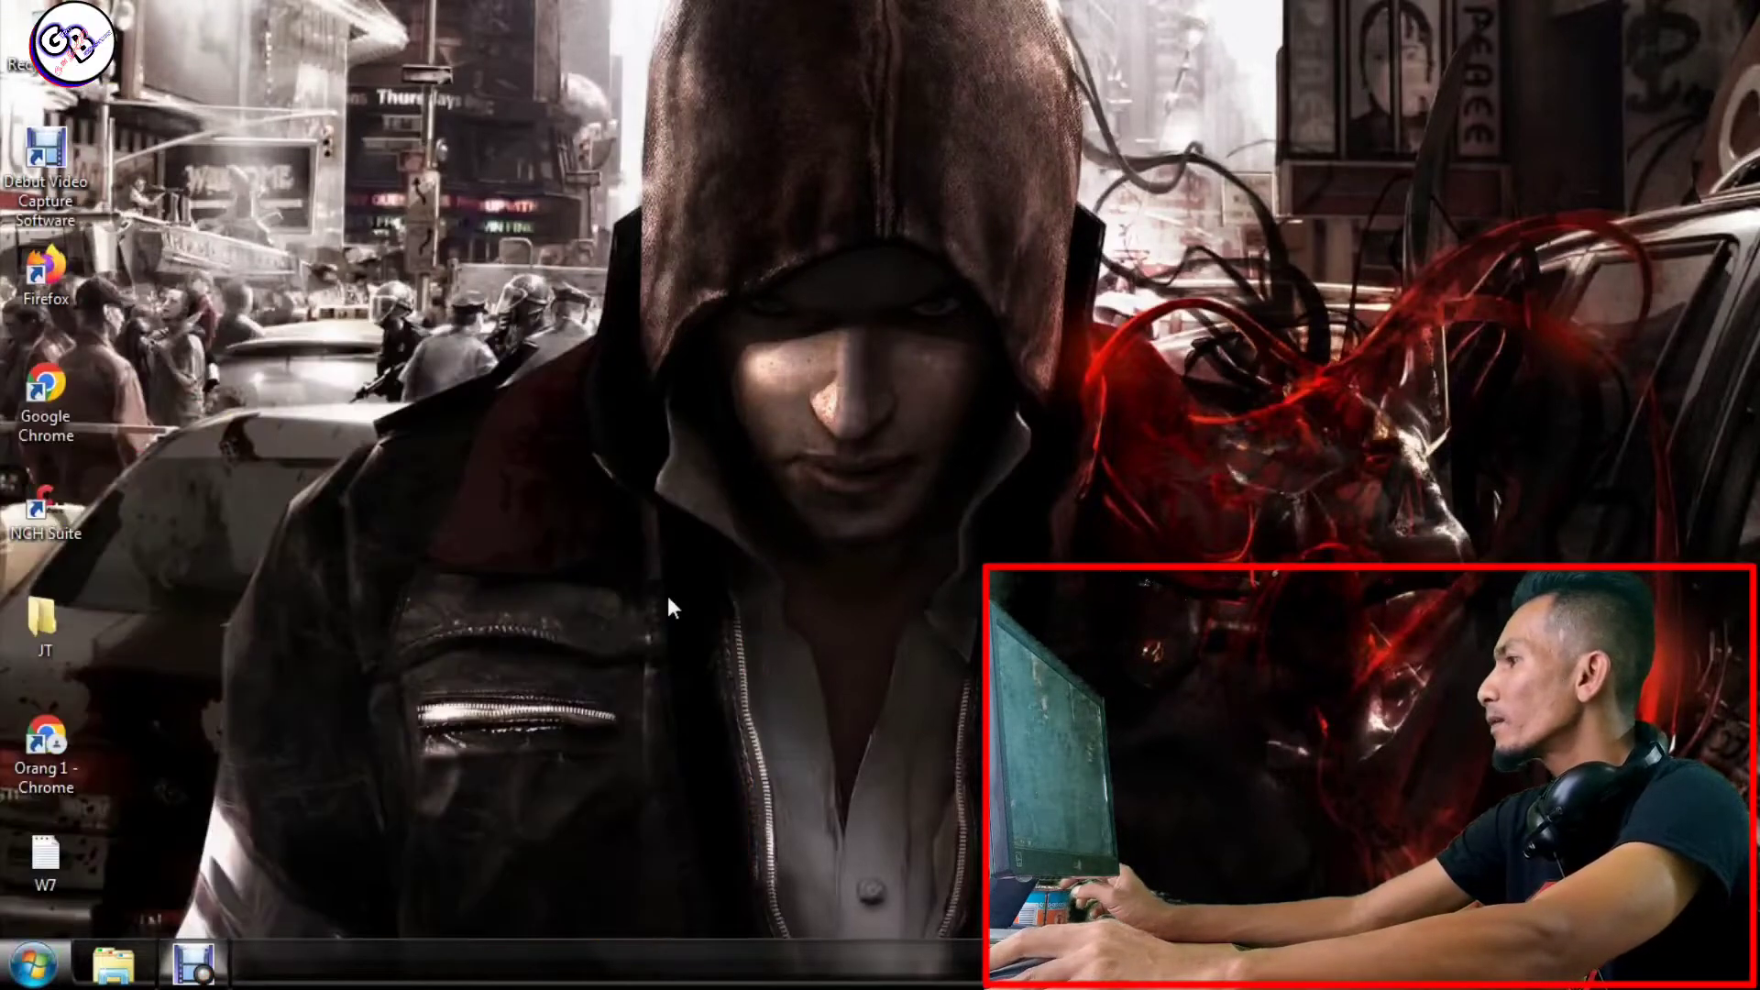
{"action": "left_click", "coordinate": [123, 967]}
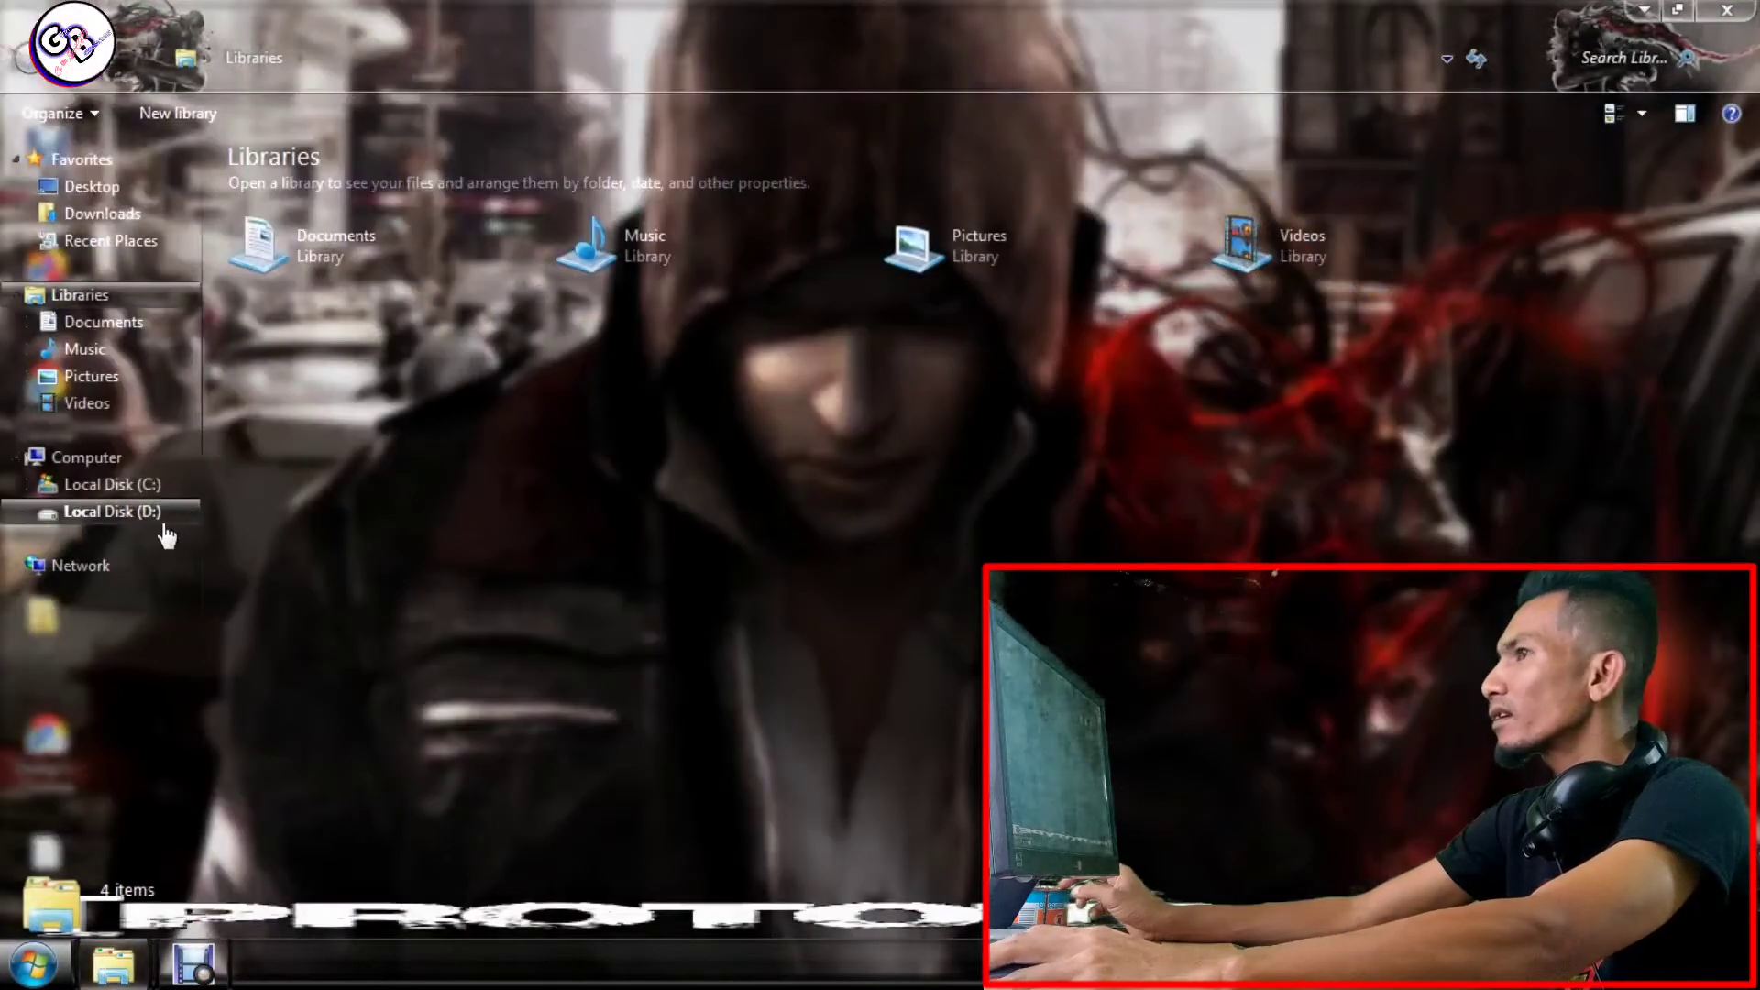
{"action": "left_click", "coordinate": [111, 511]}
{"action": "left_click", "coordinate": [1742, 8]}
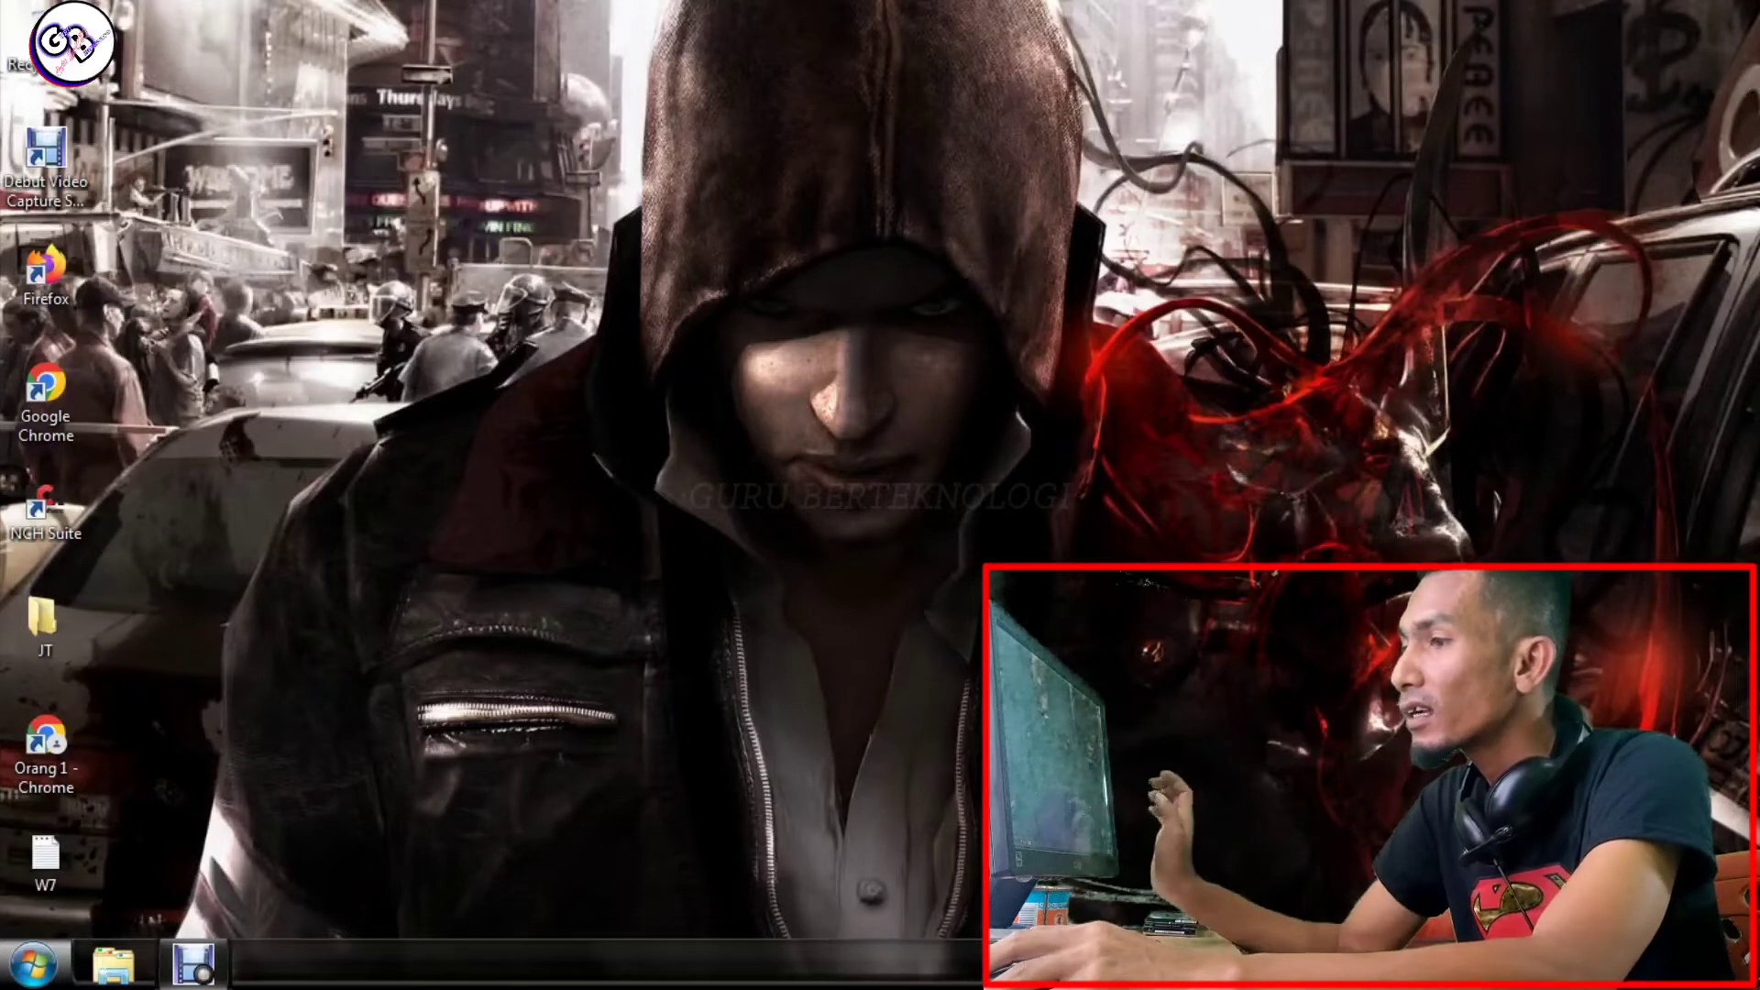
- Exit the running full glass program from the hidden notification icons
{"action": "left_click", "coordinate": [1465, 504]}
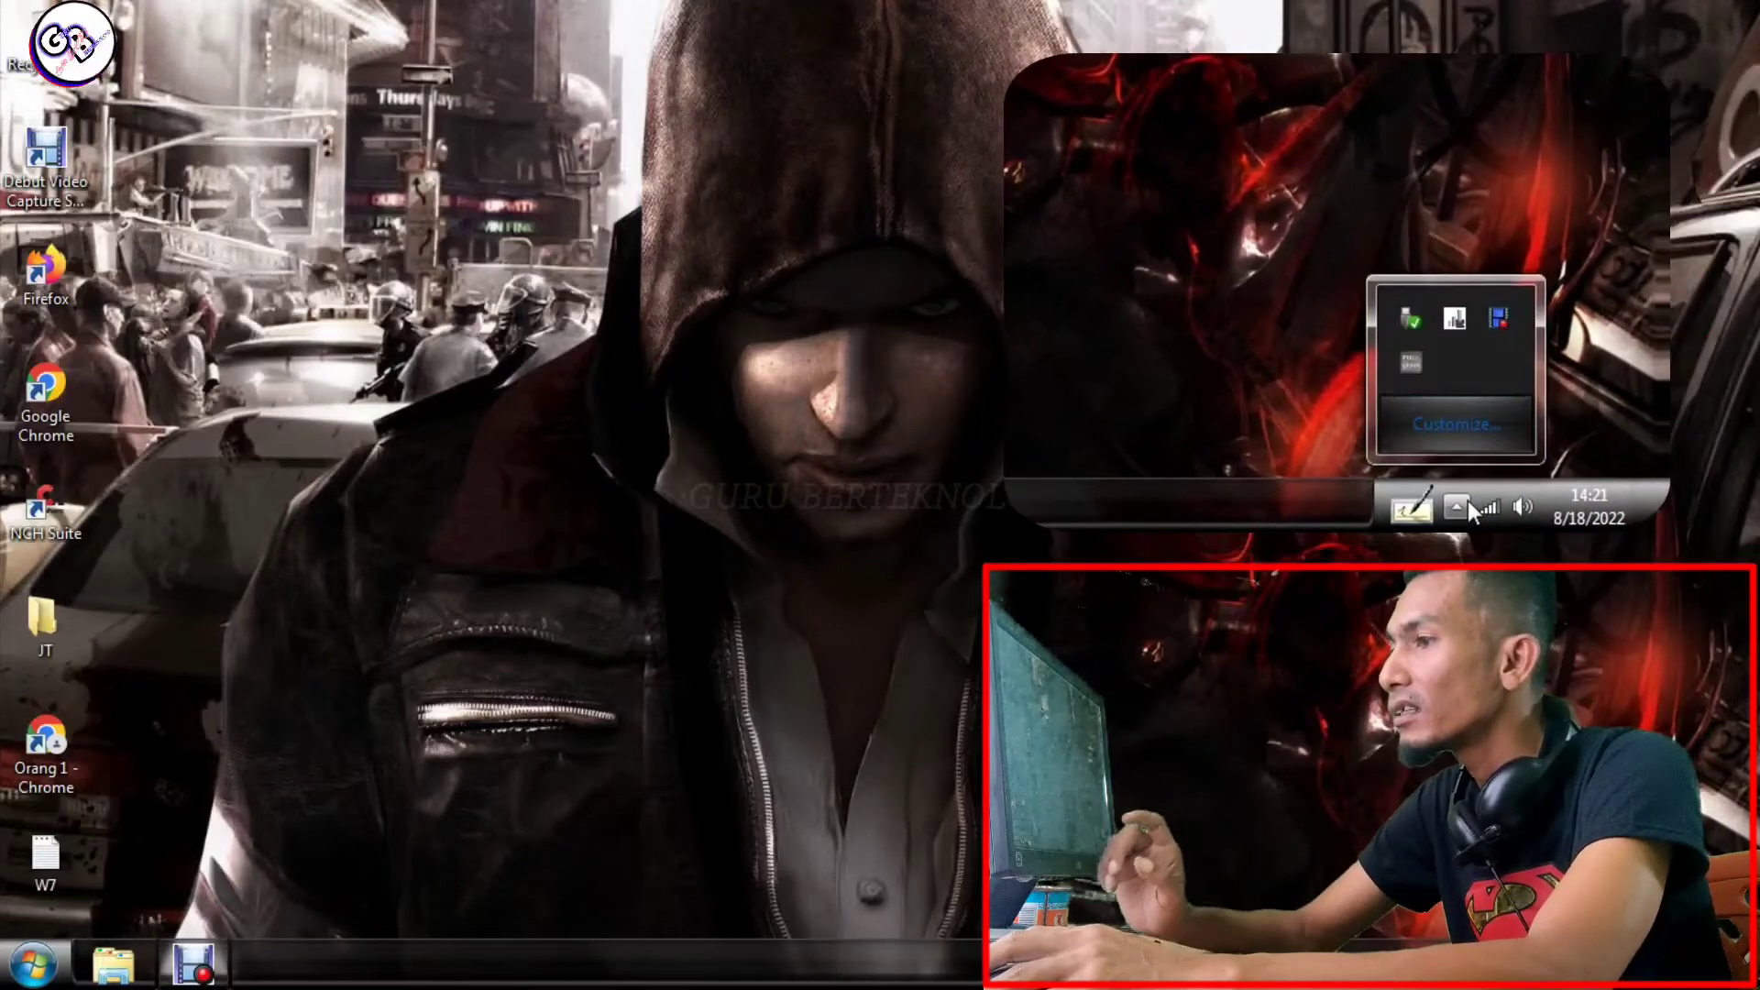
{"action": "right_click", "coordinate": [1408, 363]}
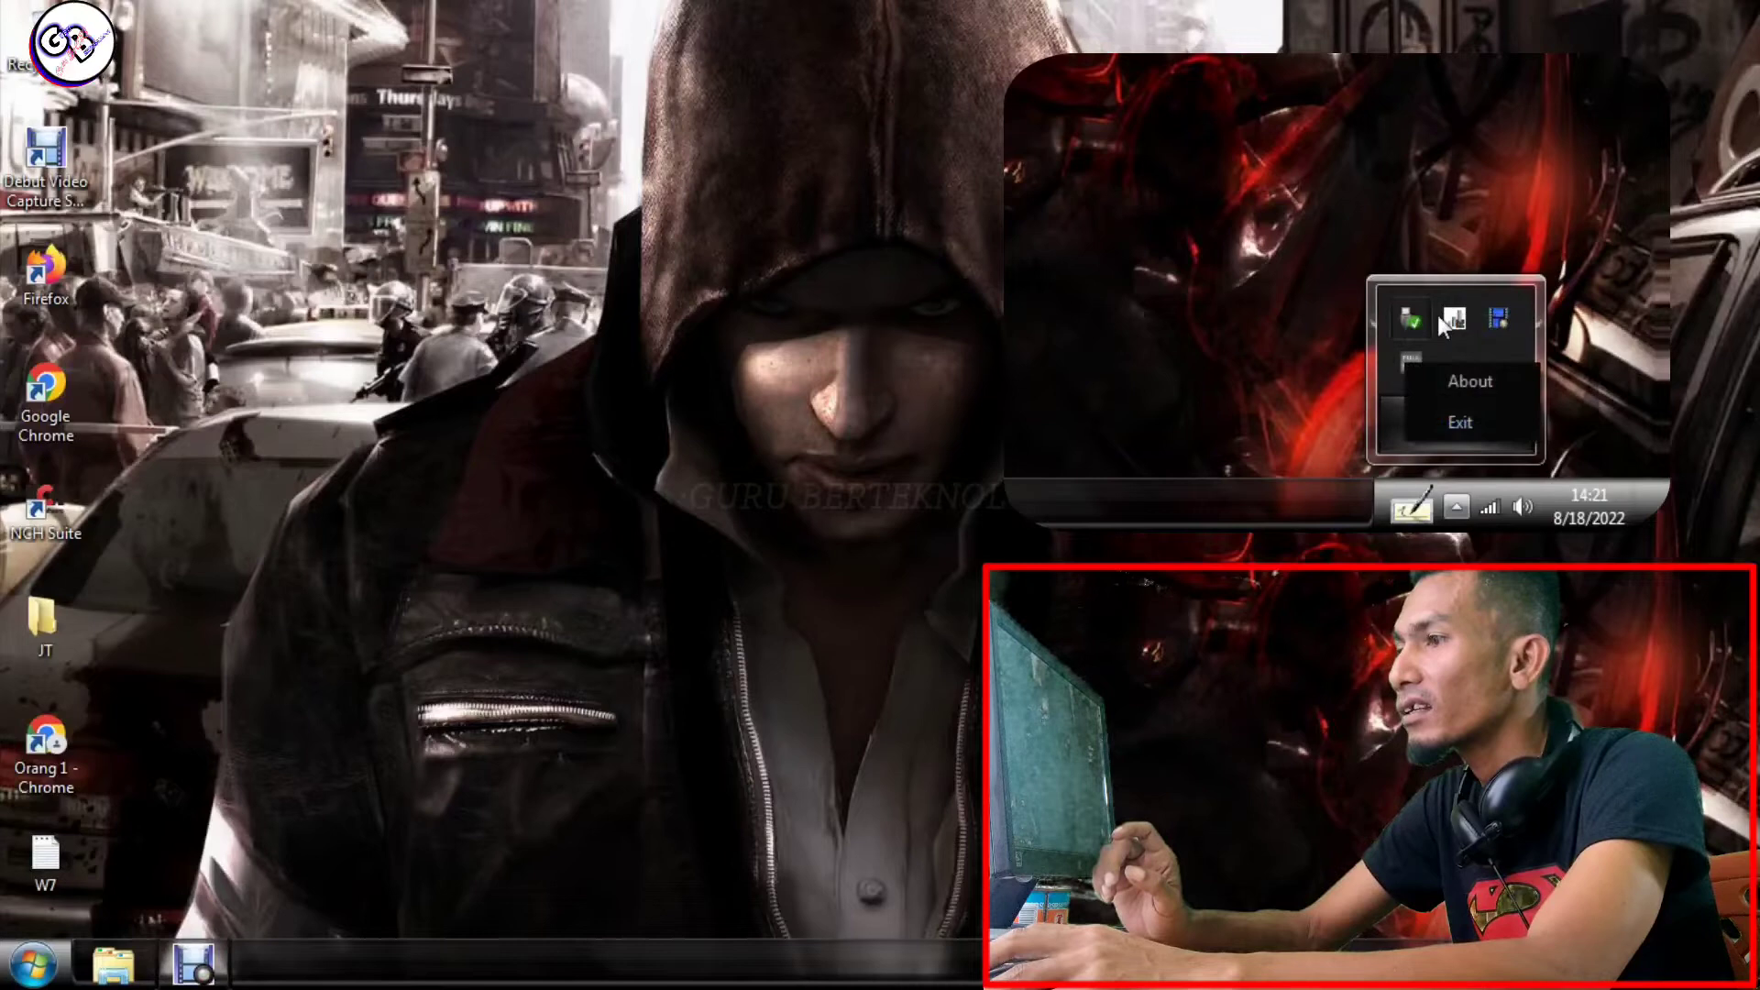
{"action": "left_click", "coordinate": [1487, 424]}
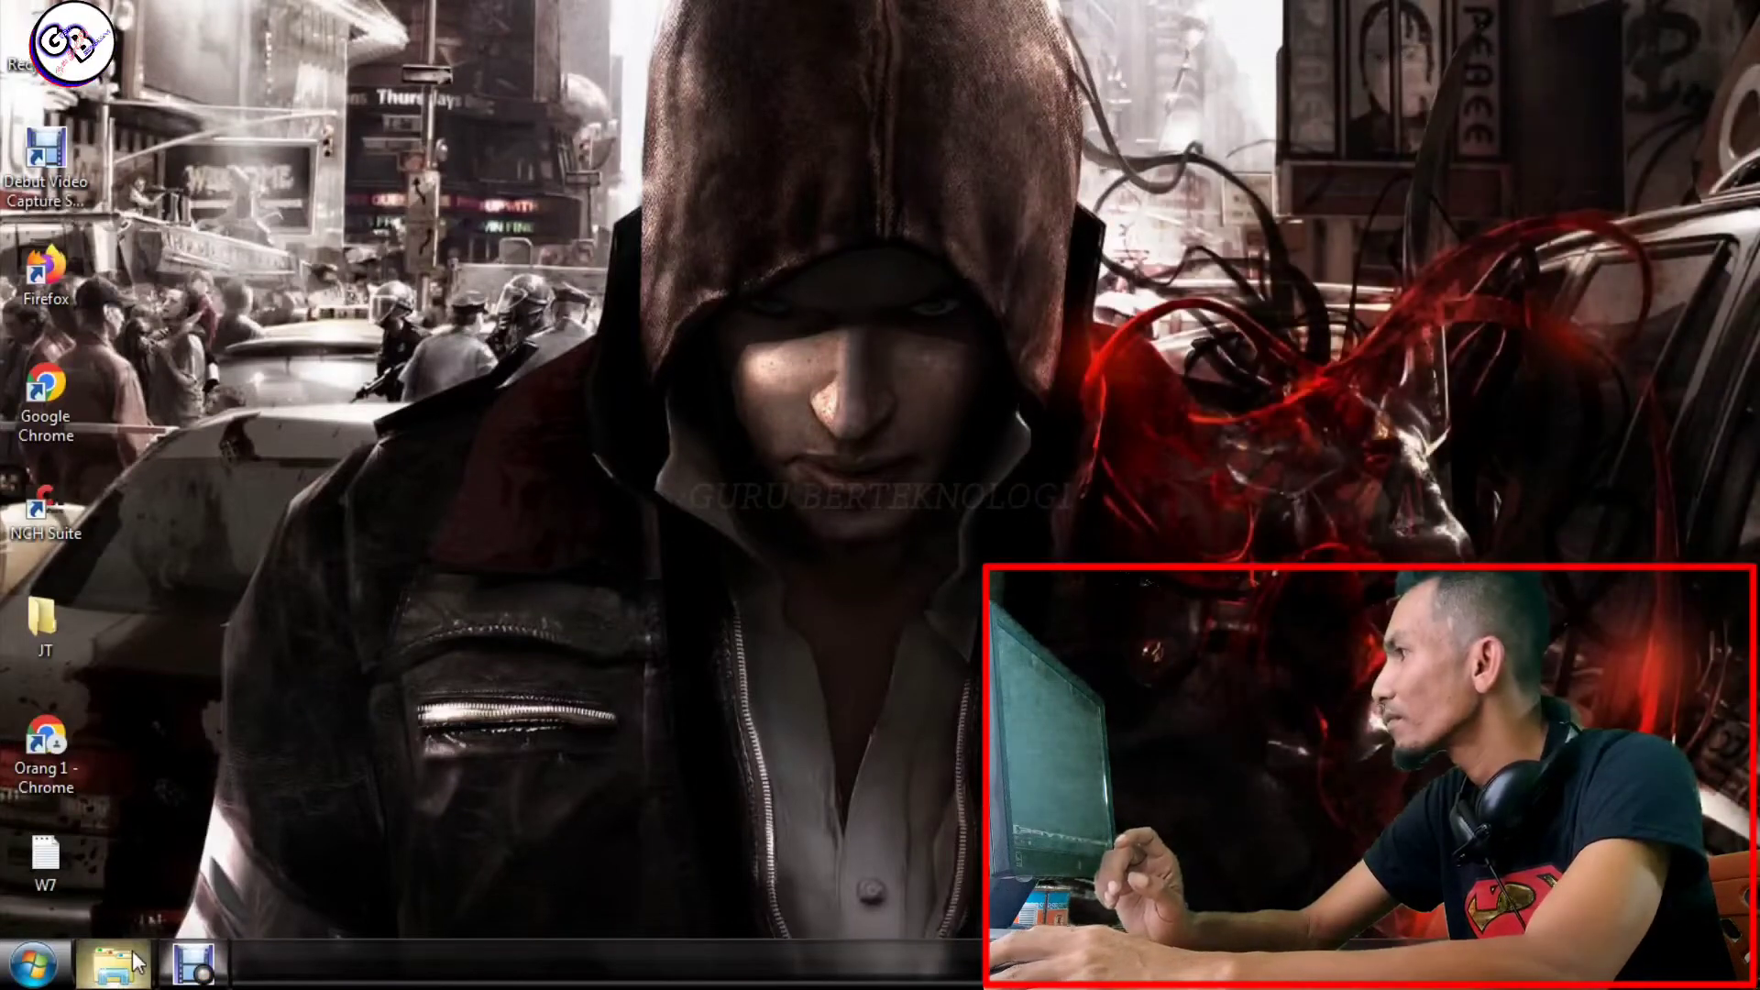
- Check the appearance of the Local Disk (D:) window with the glass program off, and close it
{"action": "left_click", "coordinate": [134, 958]}
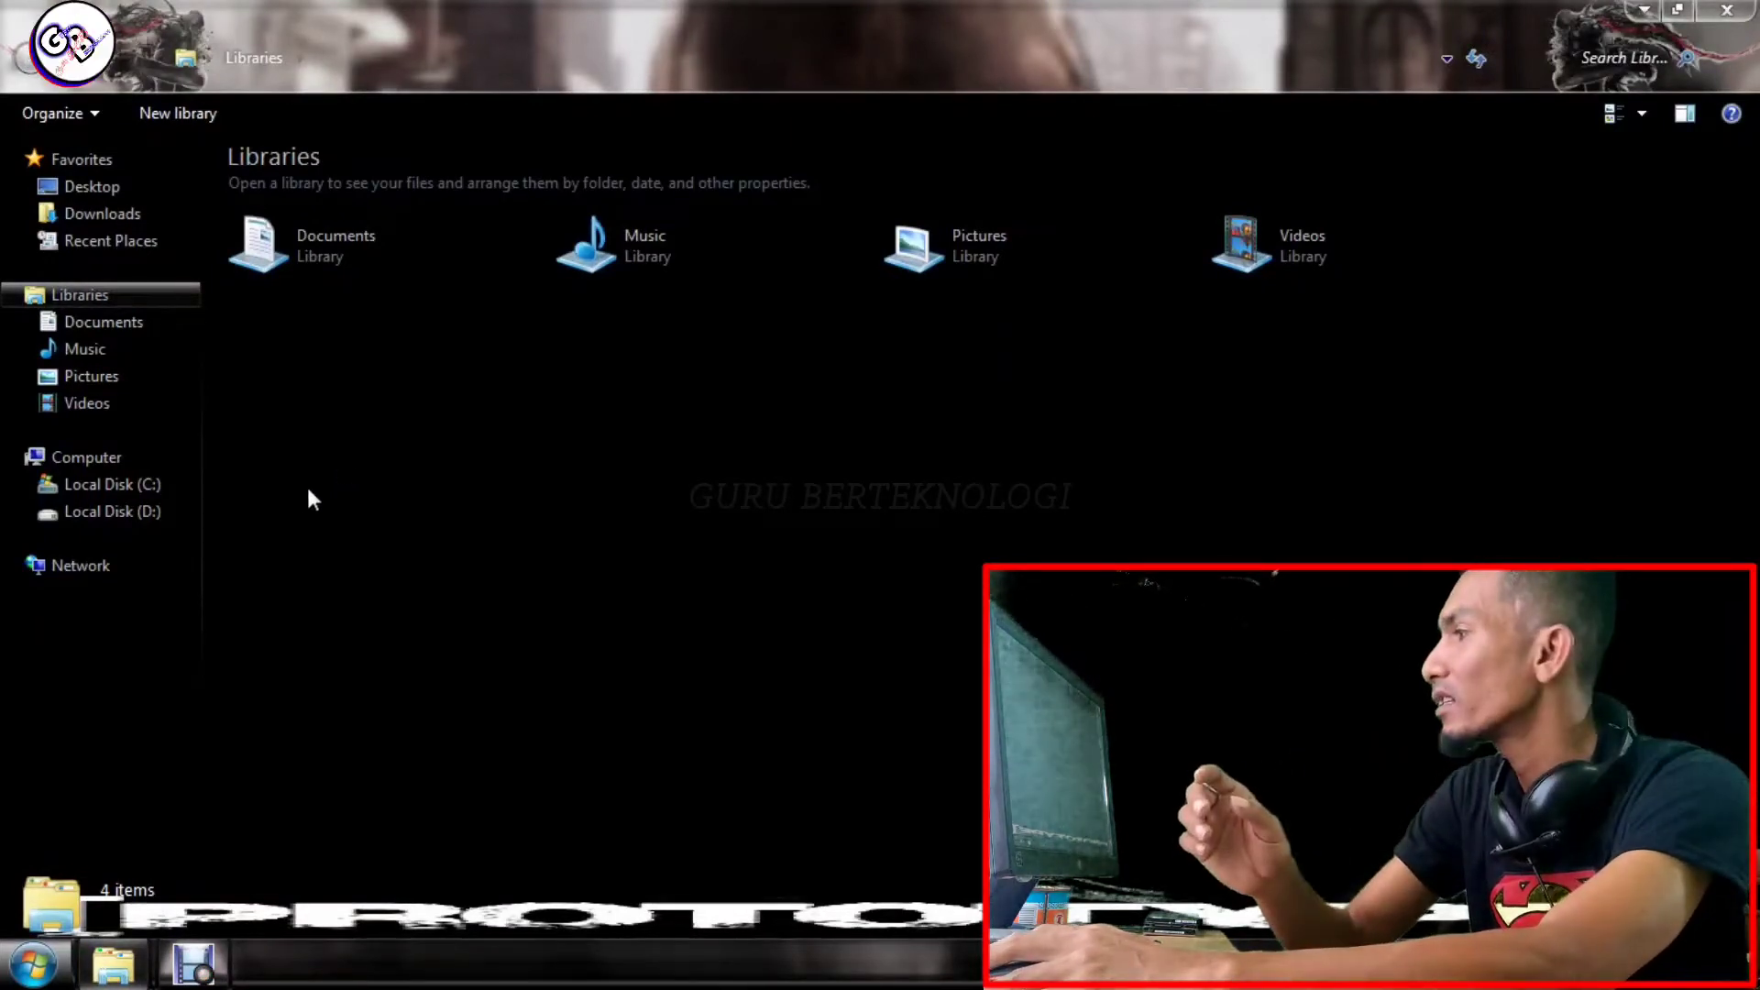
{"action": "left_click", "coordinate": [101, 522]}
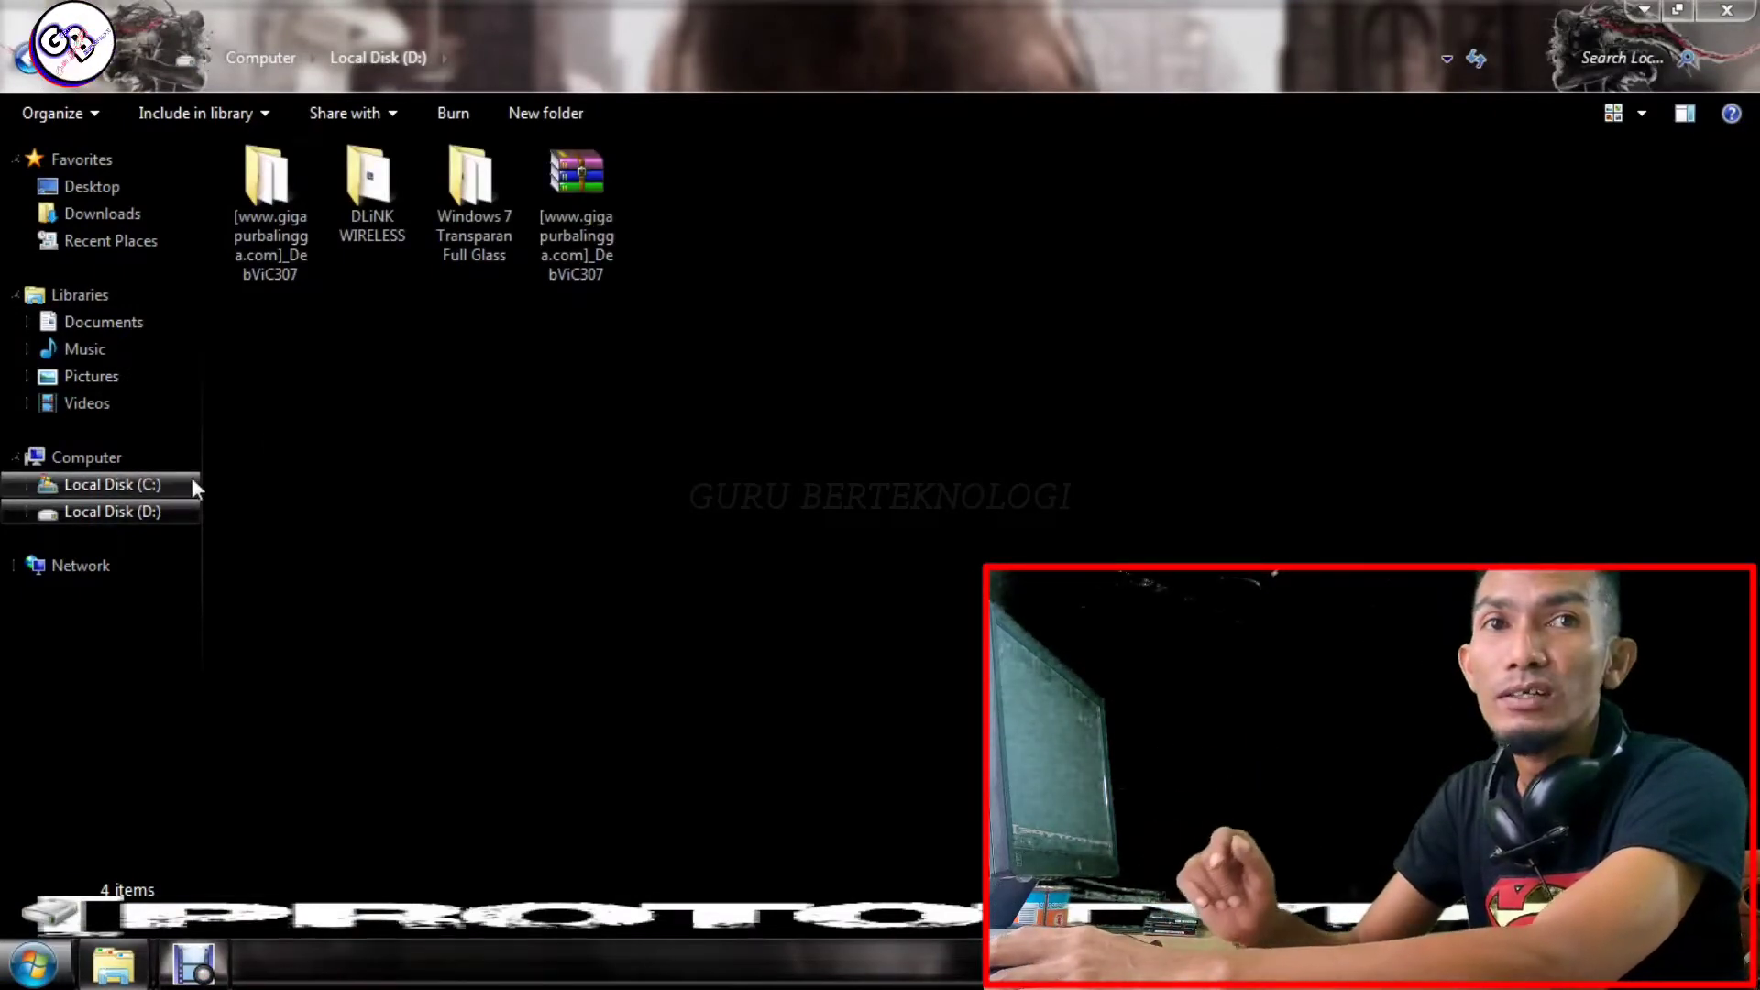
{"action": "left_click", "coordinate": [1707, 11]}
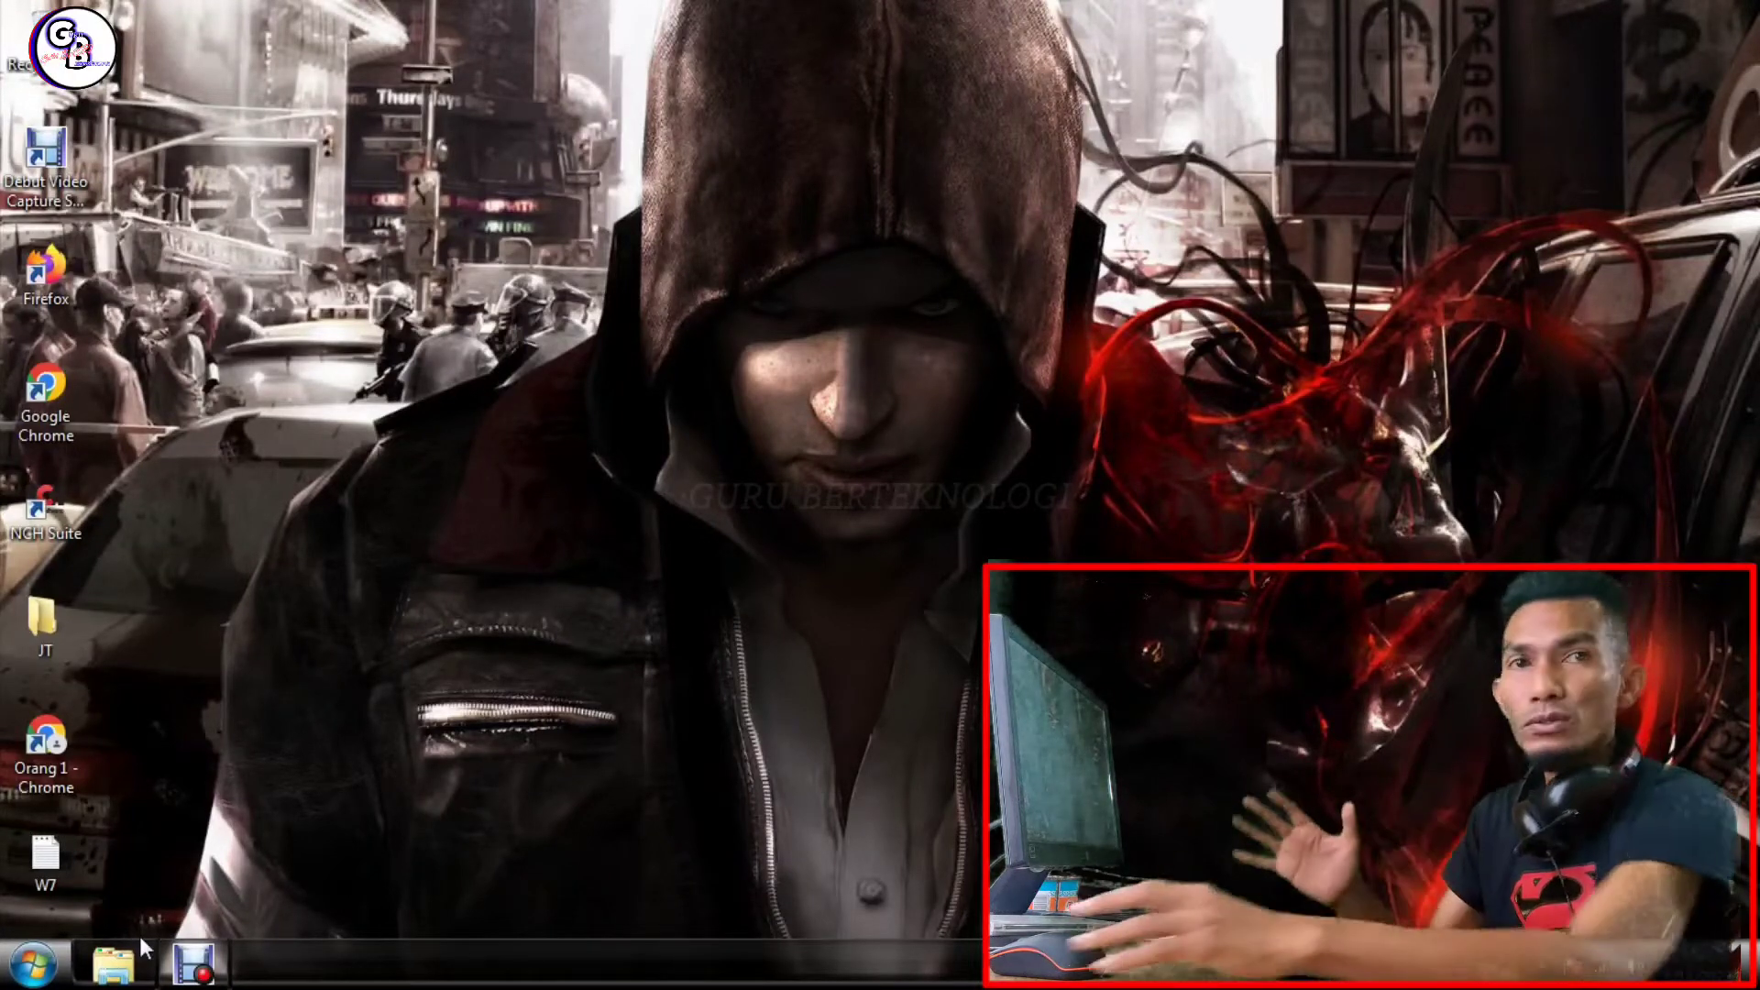
- Extract the Black Glass Enhanced v0.5 archive into the Windows 7 Transparan Full Glass folder on drive D: and close the archive
{"action": "left_click", "coordinate": [119, 958]}
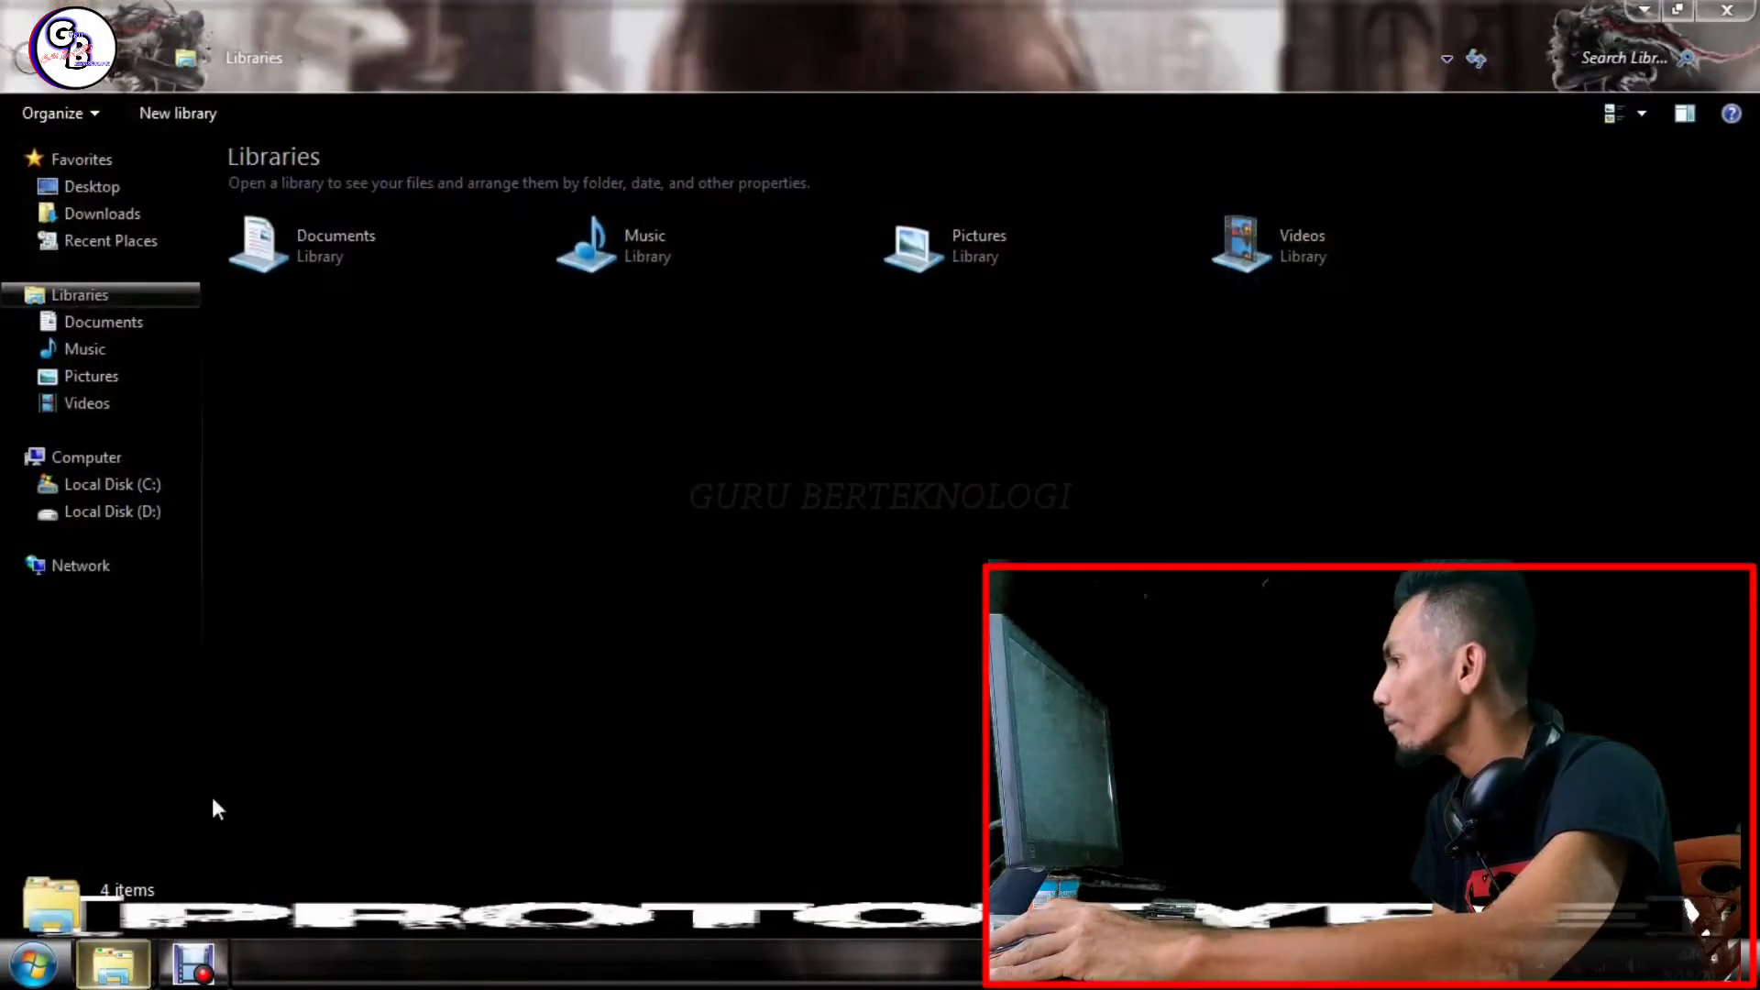
{"action": "left_click", "coordinate": [169, 513]}
{"action": "double_click", "coordinate": [462, 209]}
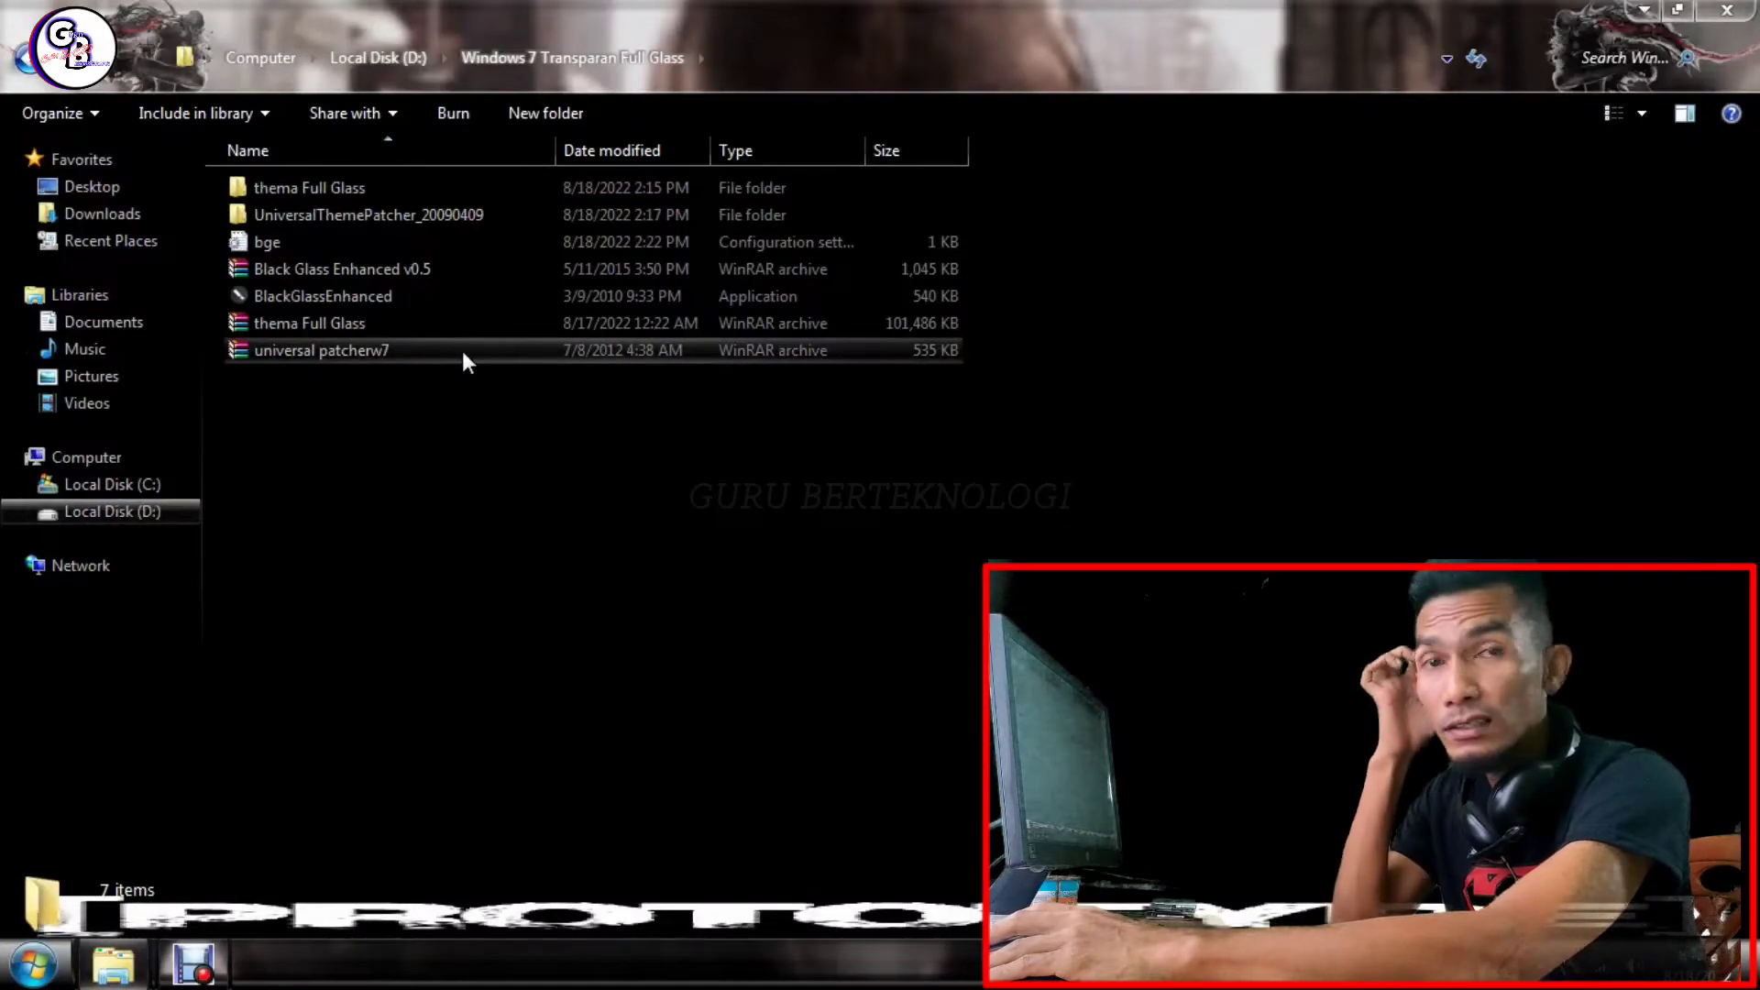
{"action": "left_click", "coordinate": [447, 268]}
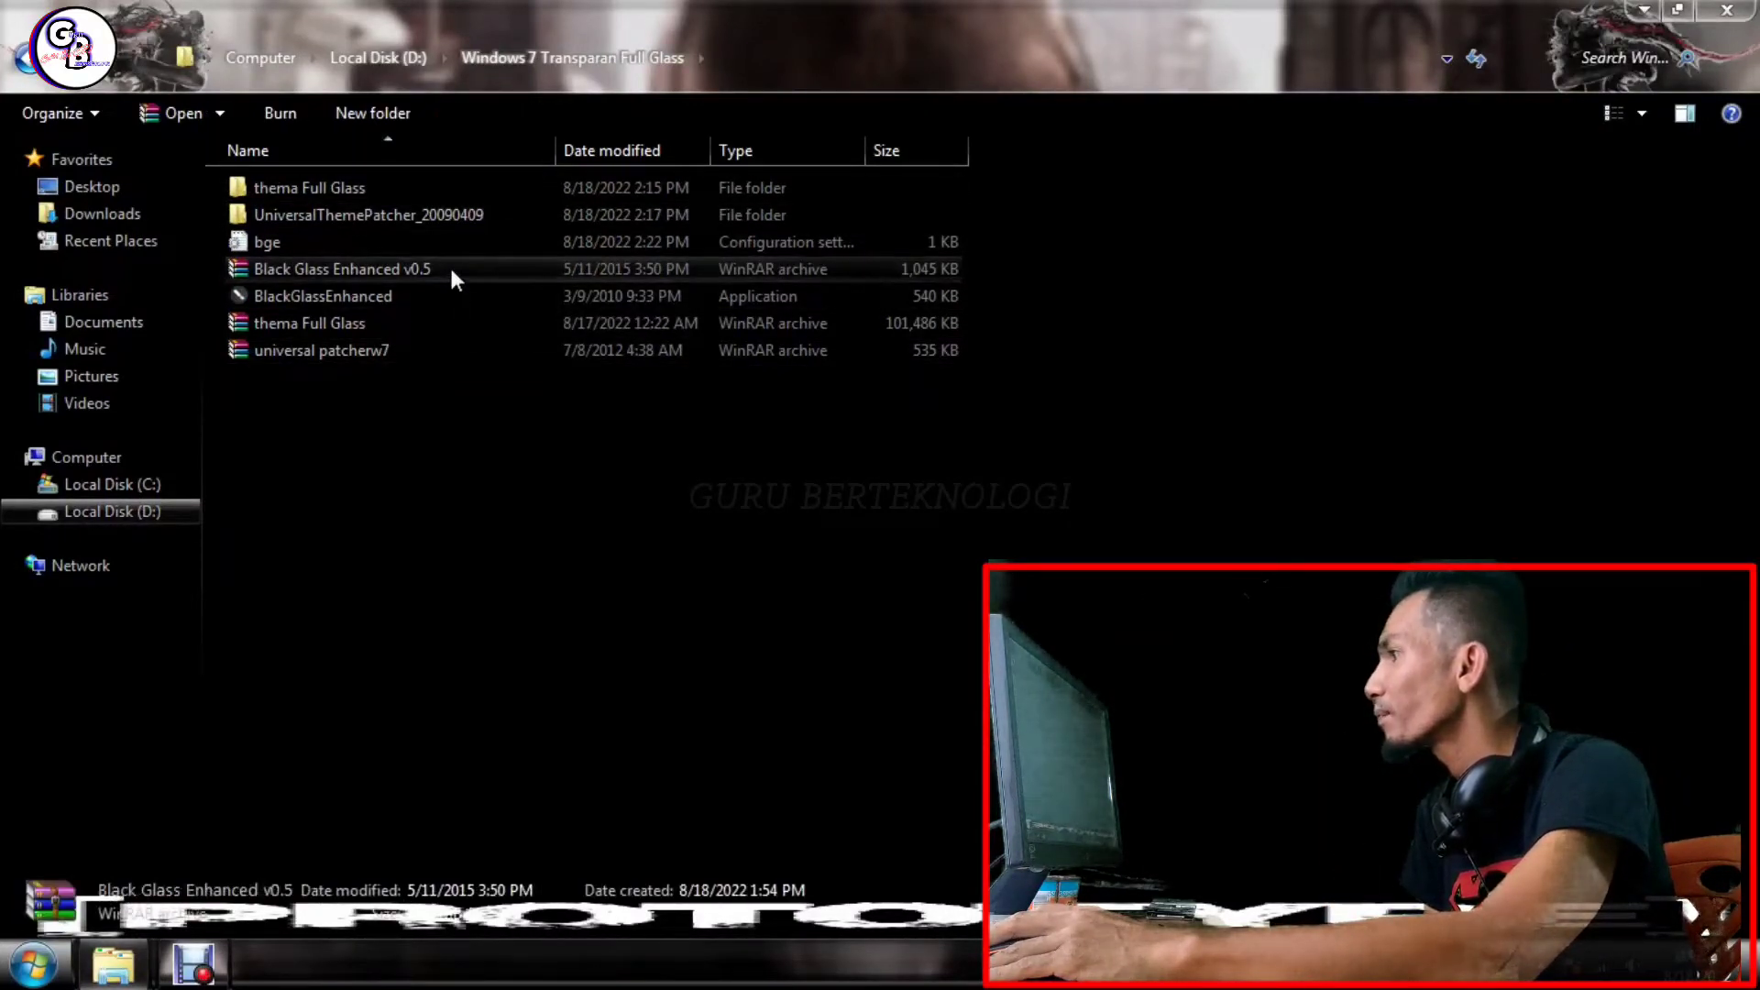
{"action": "double_click", "coordinate": [449, 268]}
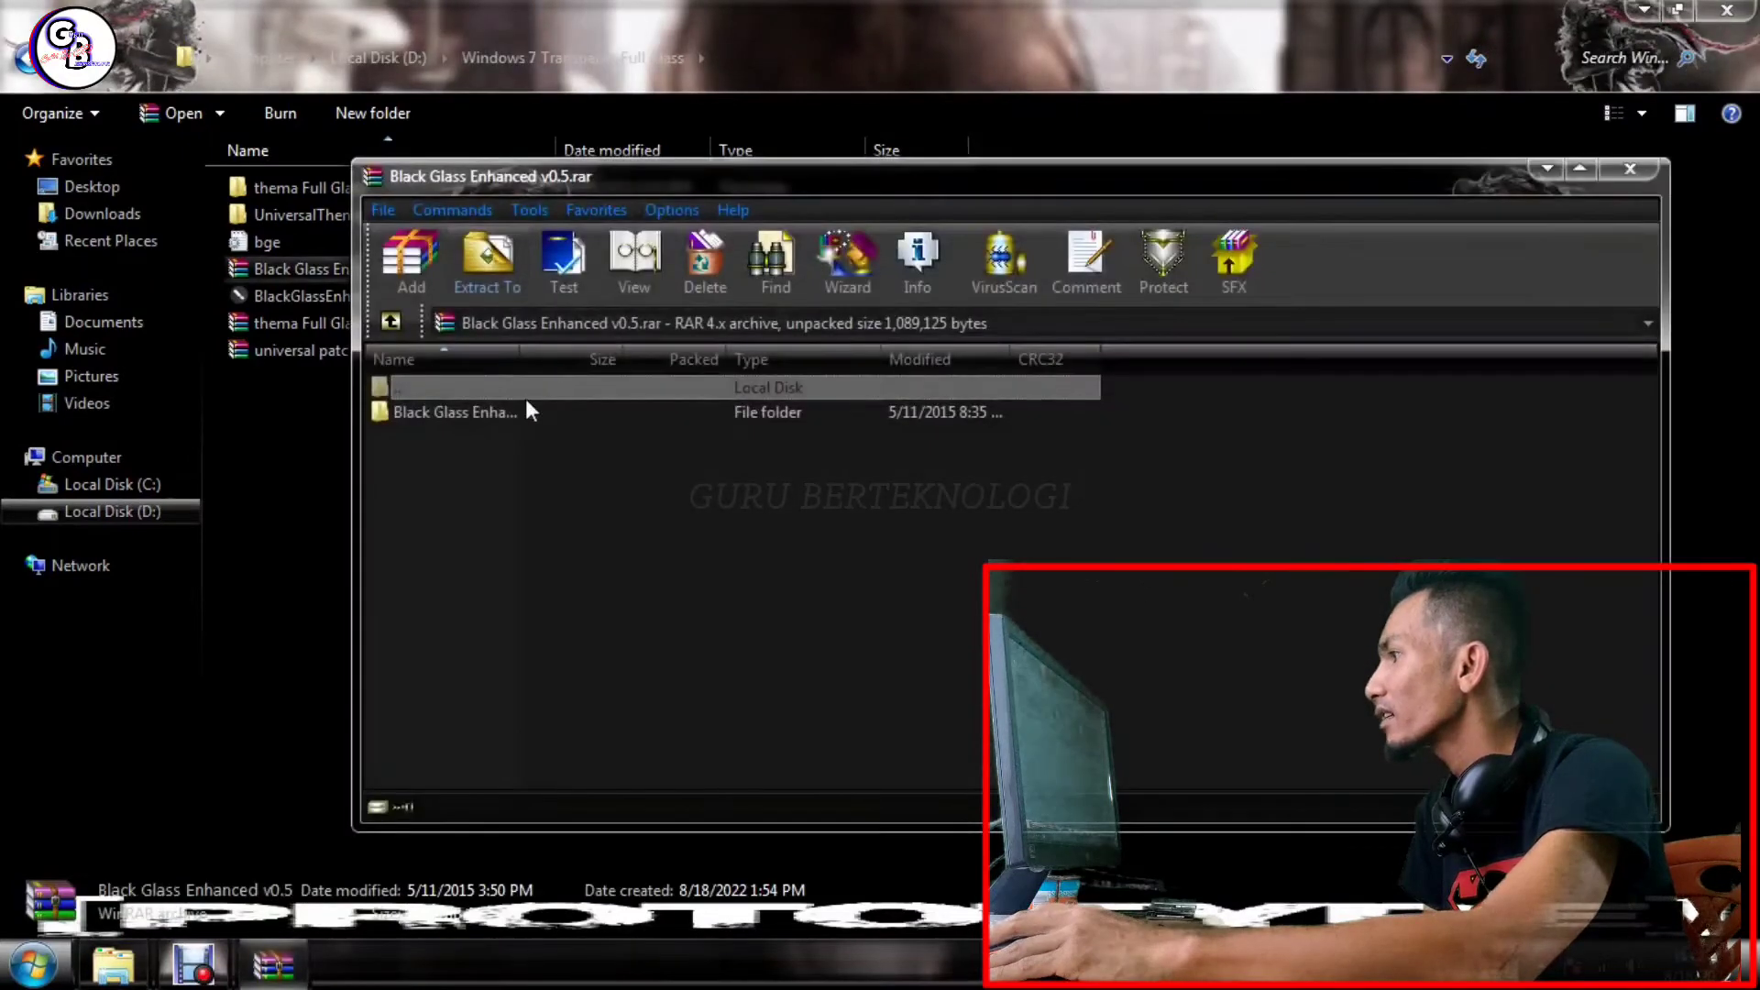
{"action": "left_click", "coordinate": [486, 412]}
{"action": "left_click_drag", "start_coordinate": [331, 464], "coordinate": [319, 465]}
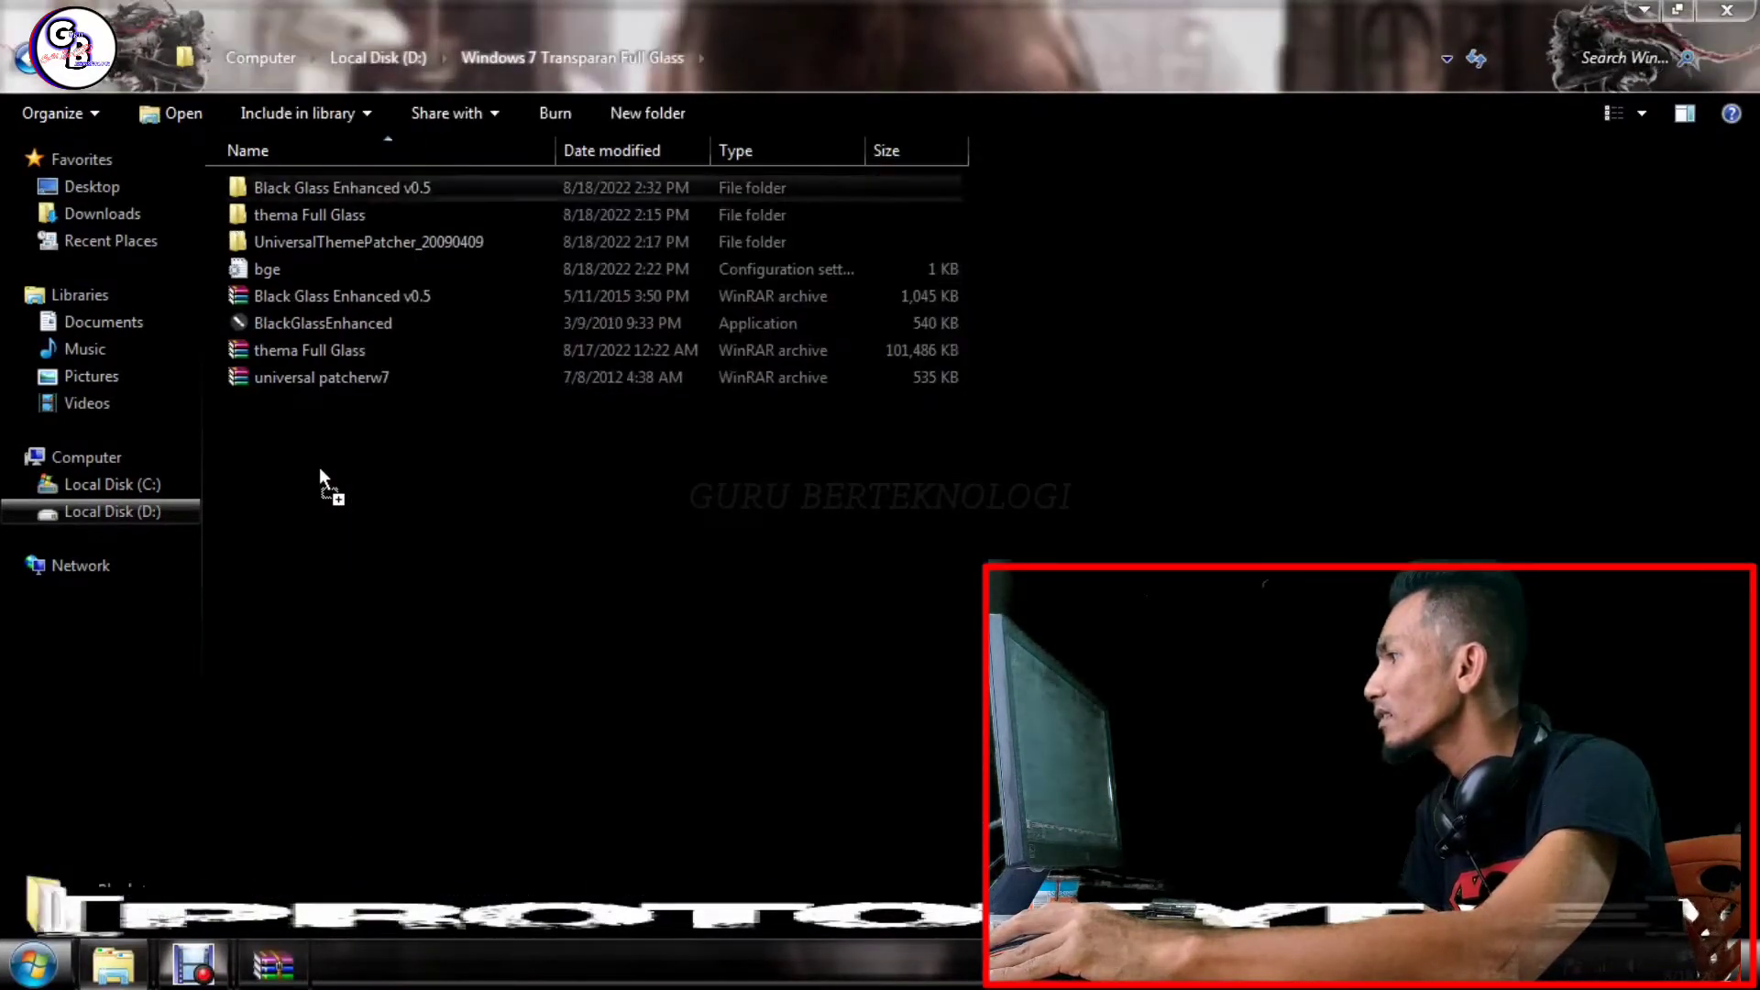
{"action": "left_click", "coordinate": [272, 964]}
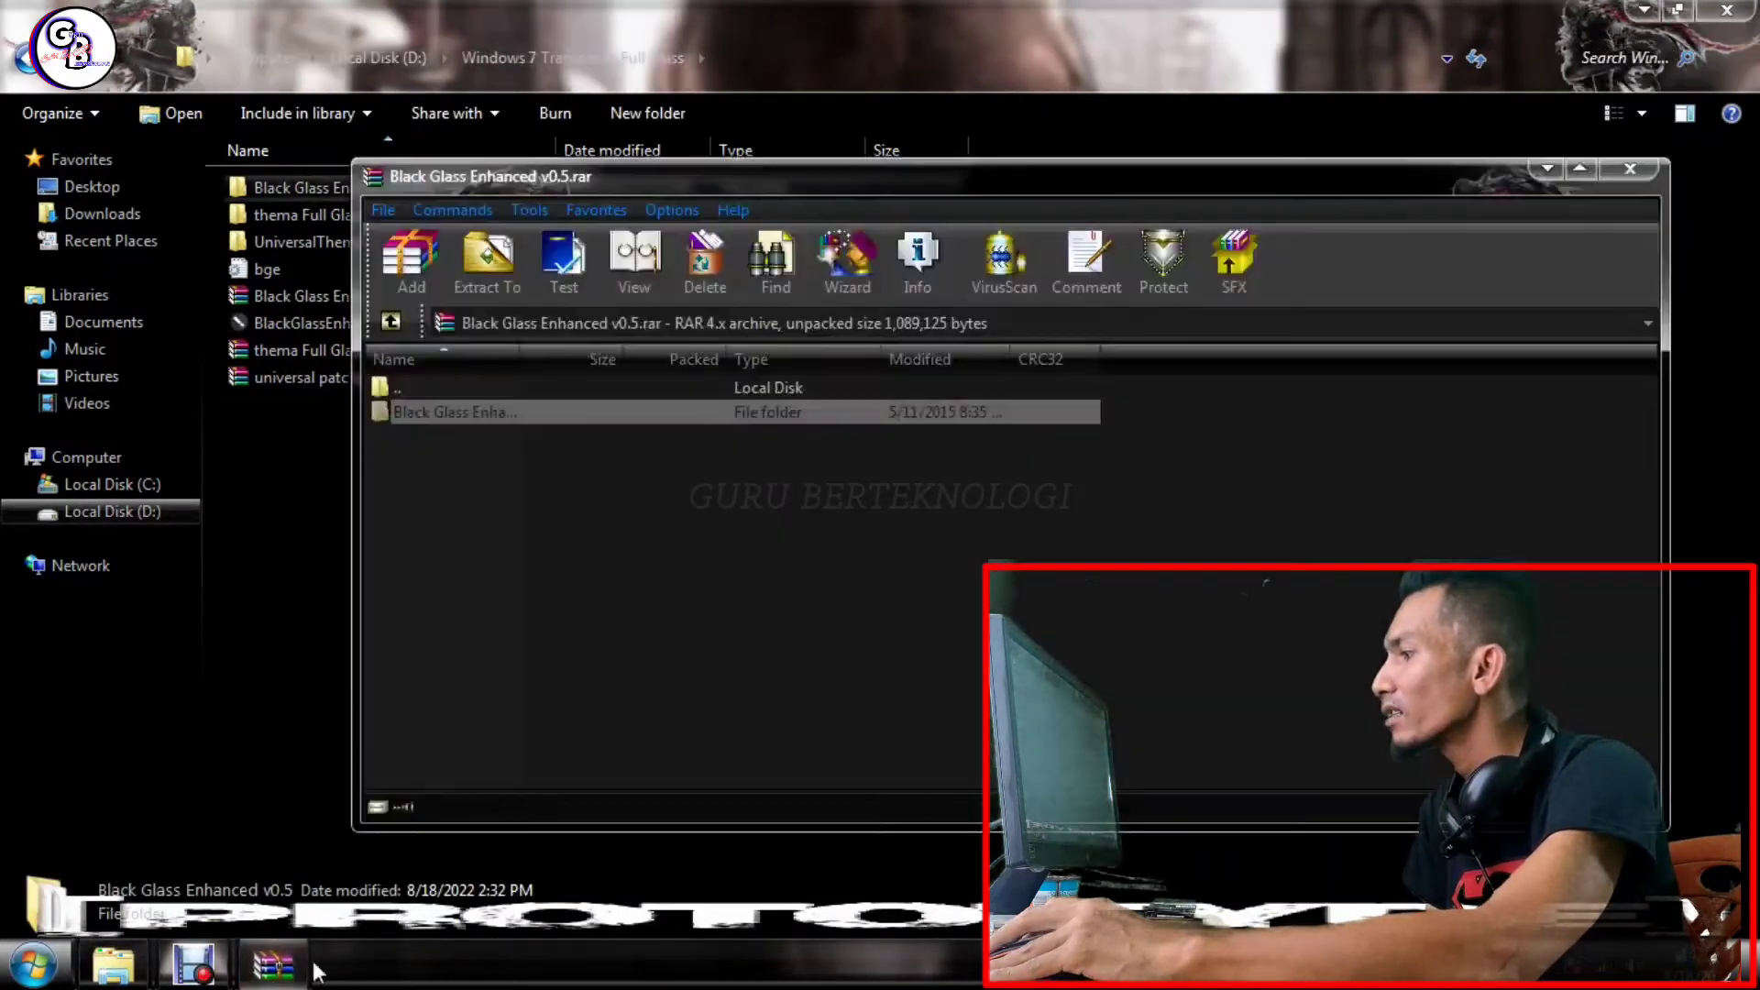
{"action": "left_click", "coordinate": [1628, 170]}
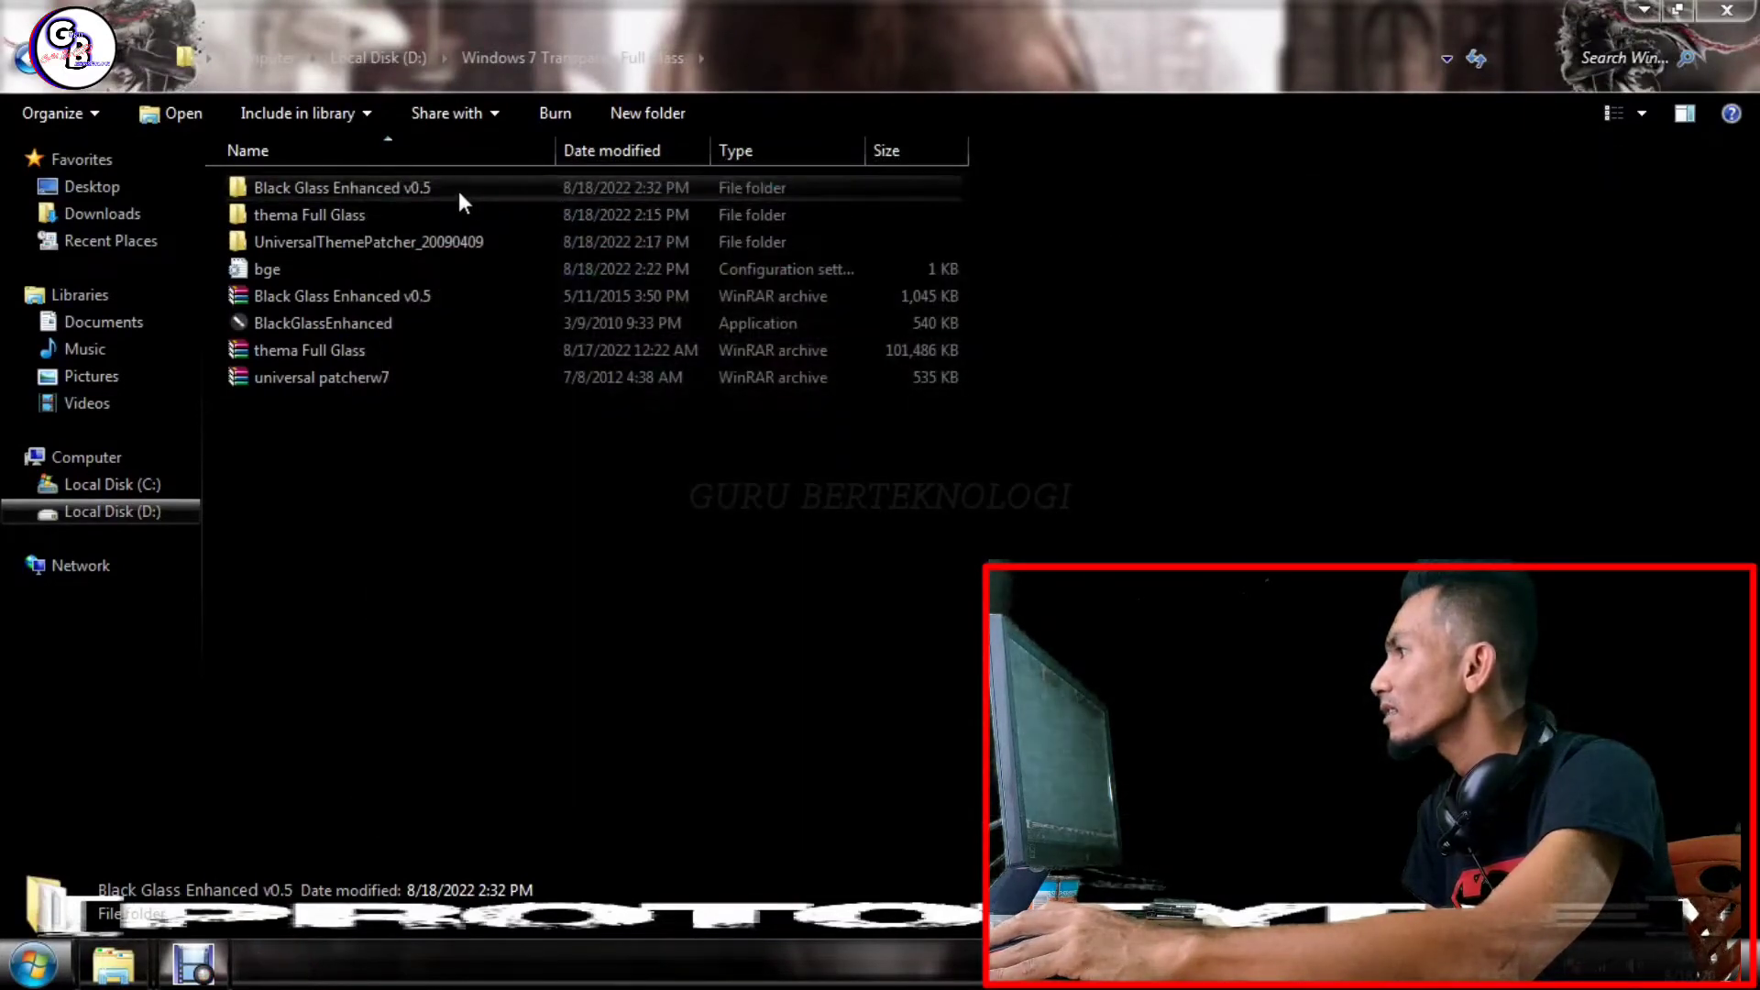
- Run BlackGlassEnhanced from the extracted Black Glass Enhanced v0.5 folder as administrator and check for it among the hidden notification icons
{"action": "double_click", "coordinate": [459, 194]}
{"action": "left_click", "coordinate": [410, 236]}
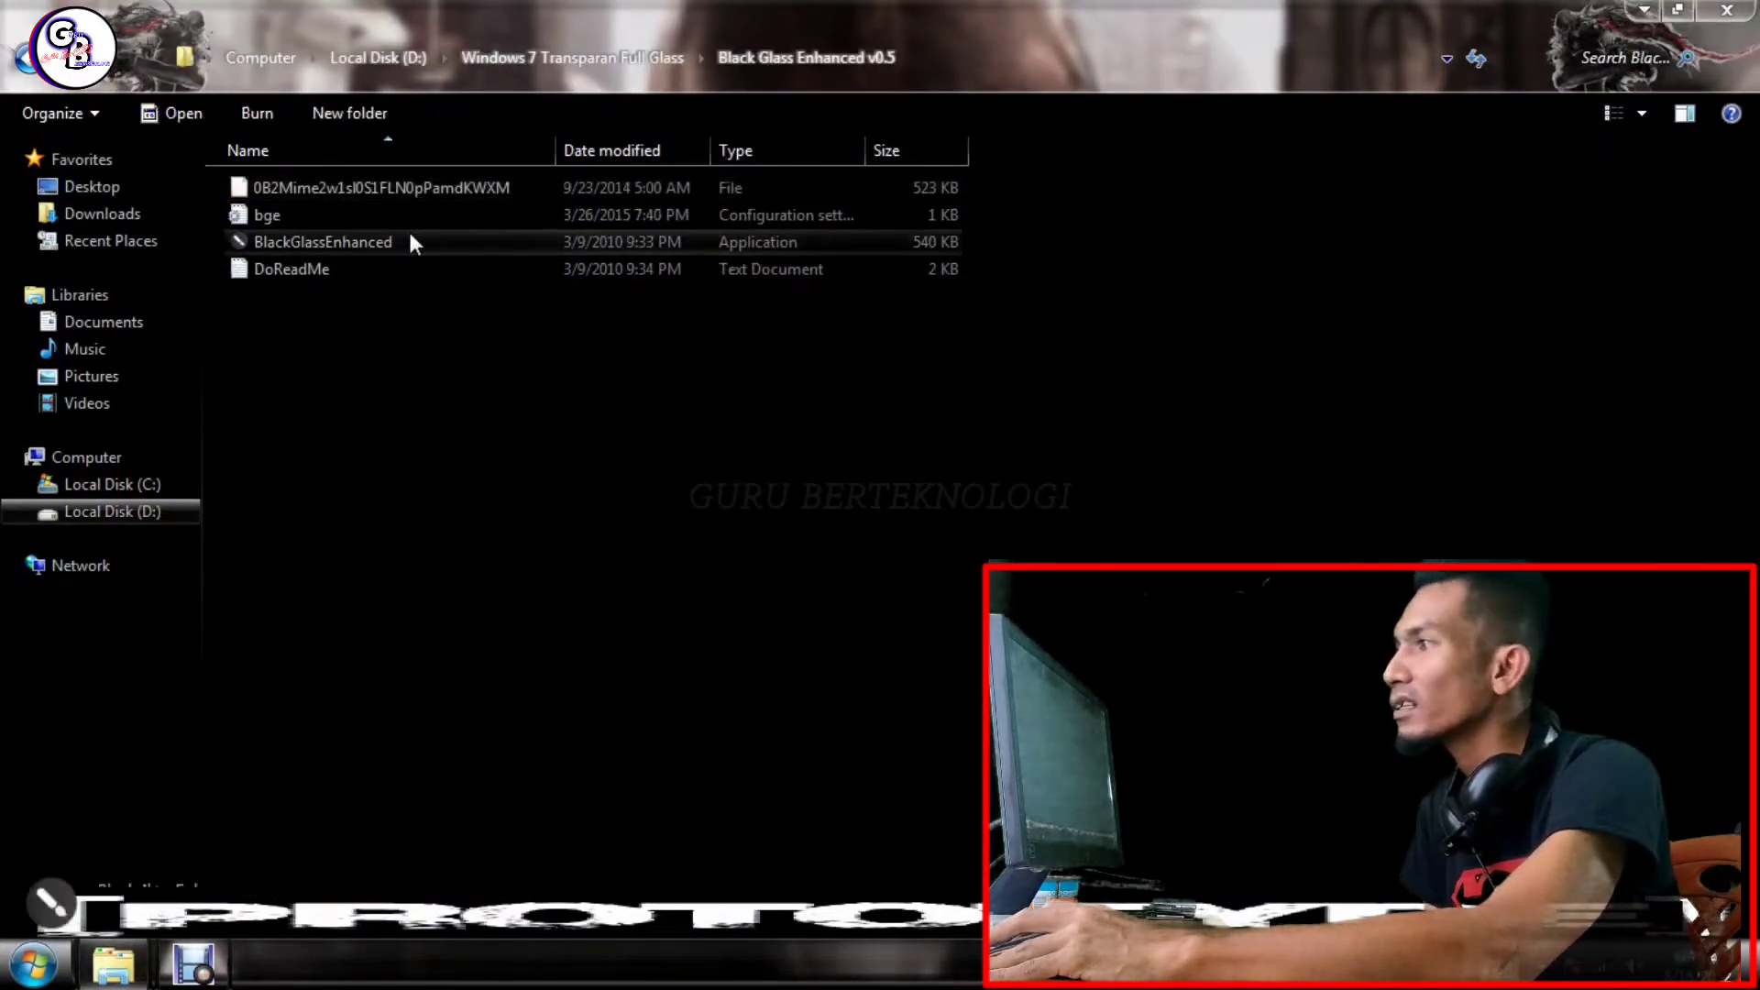
{"action": "right_click", "coordinate": [411, 238]}
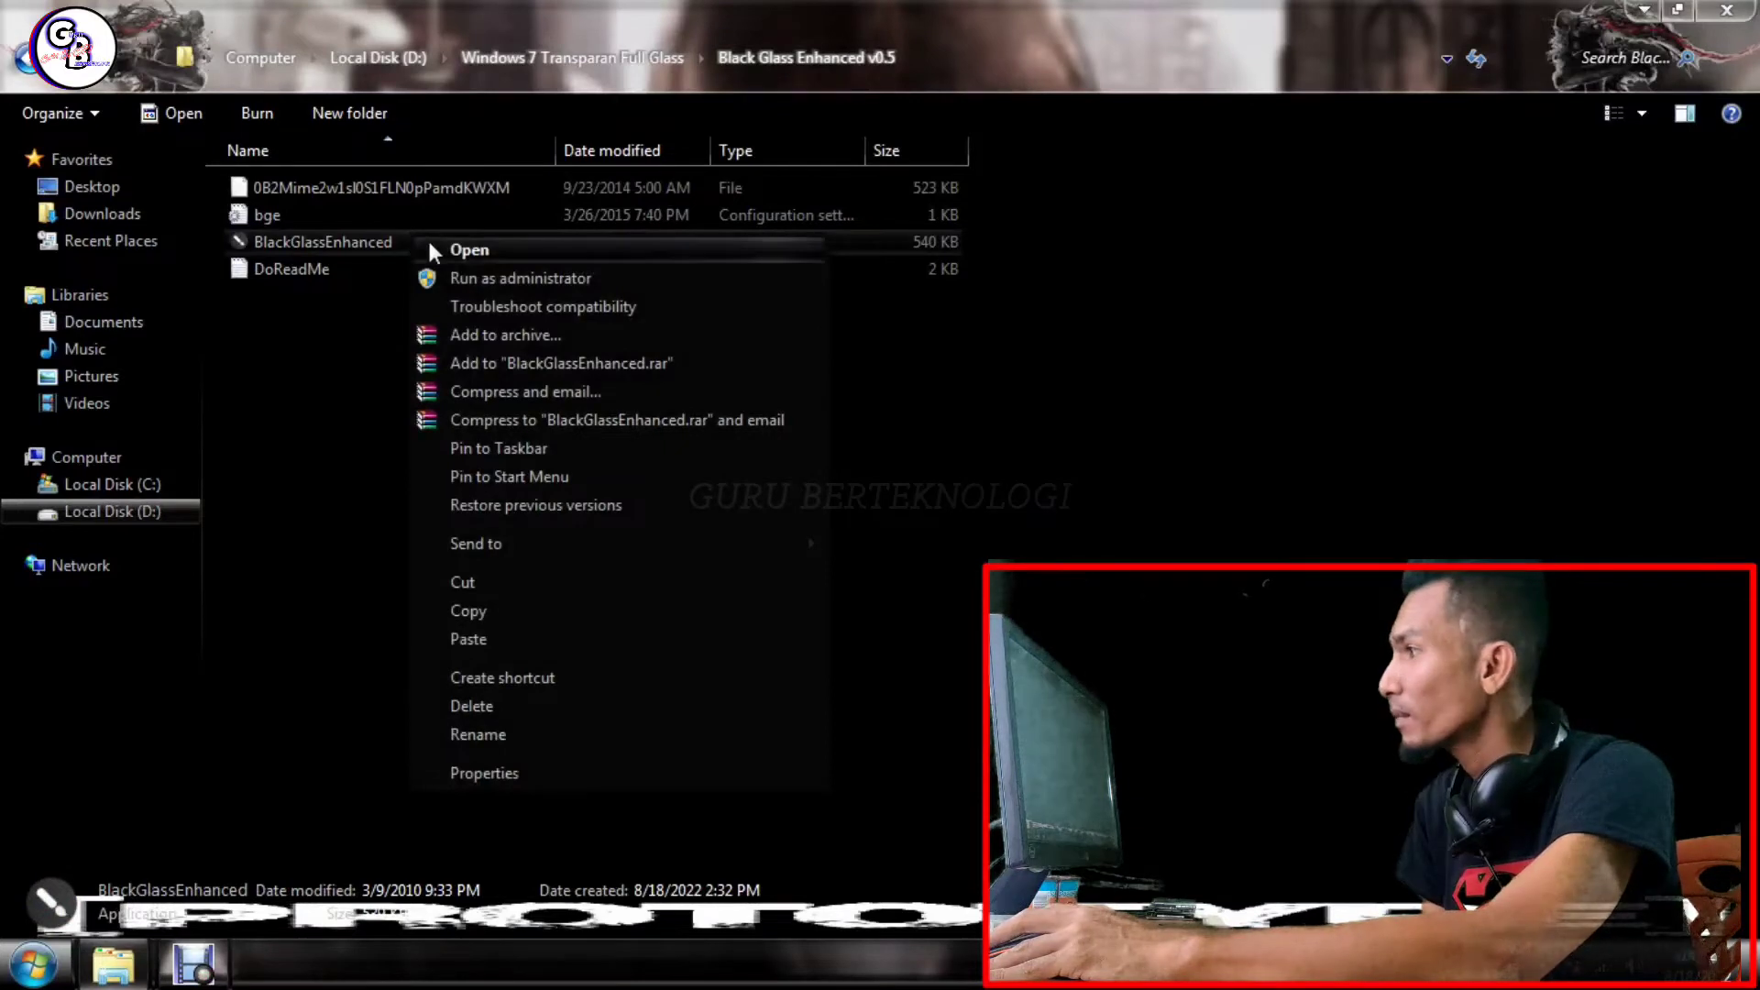
{"action": "left_click", "coordinate": [515, 279]}
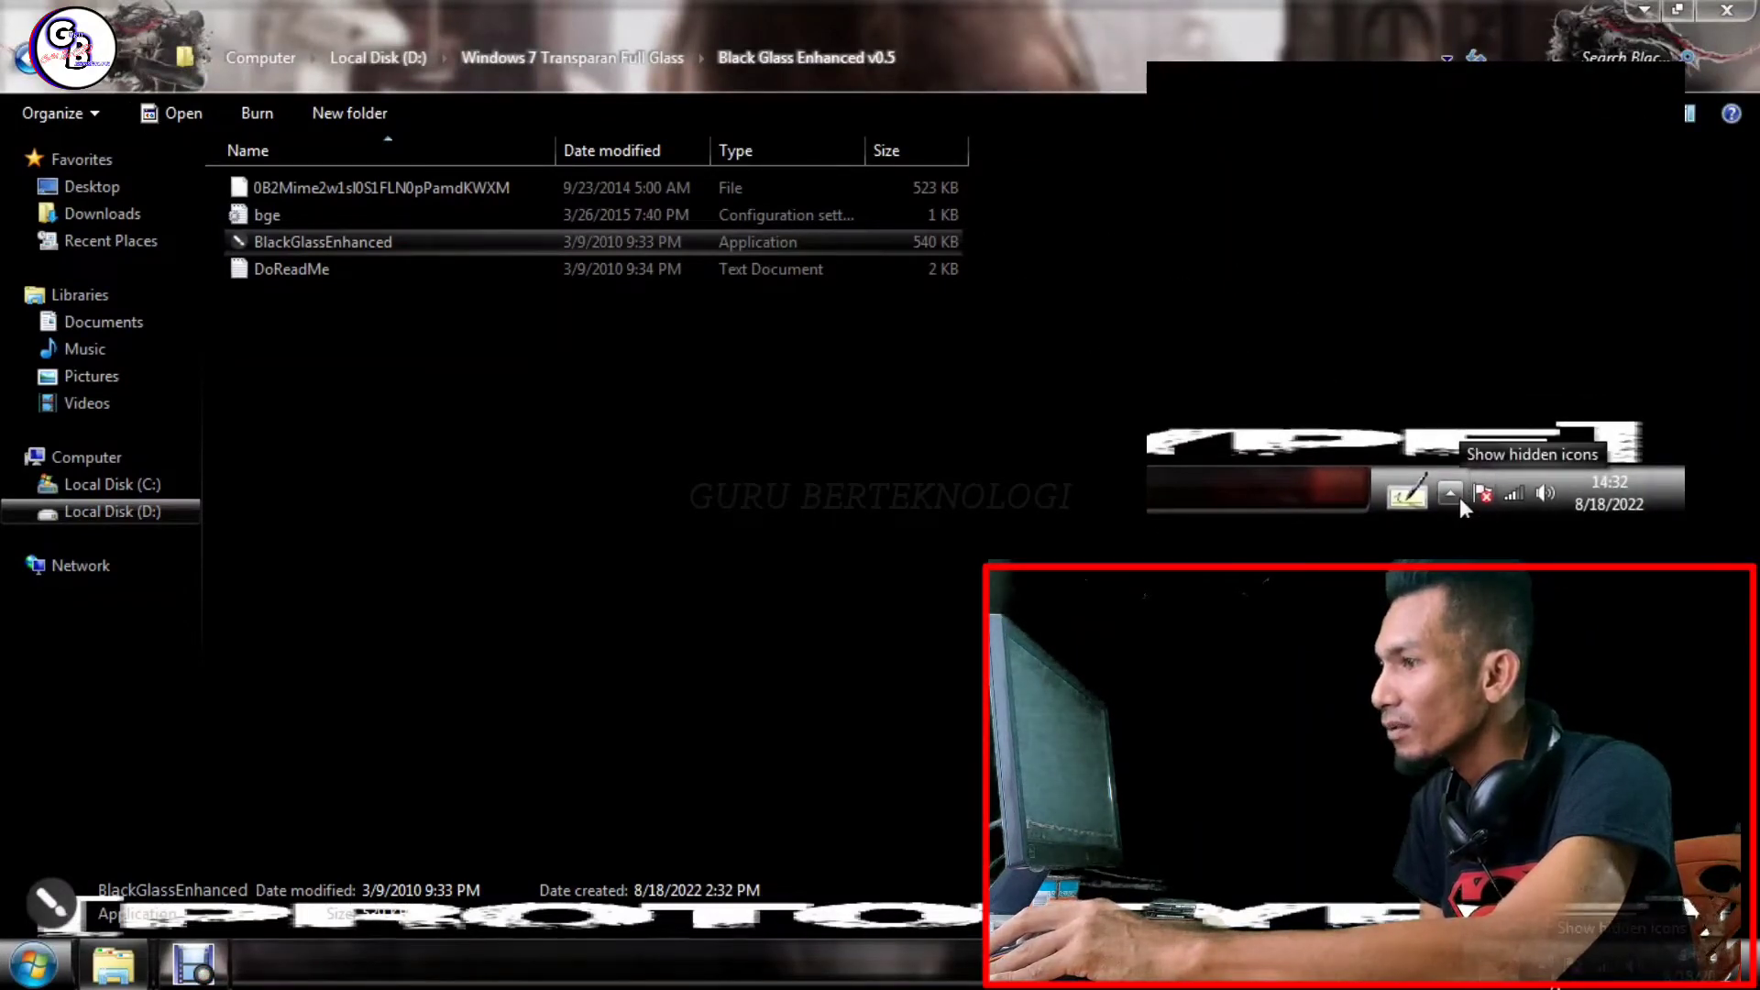
{"action": "left_click", "coordinate": [1454, 495]}
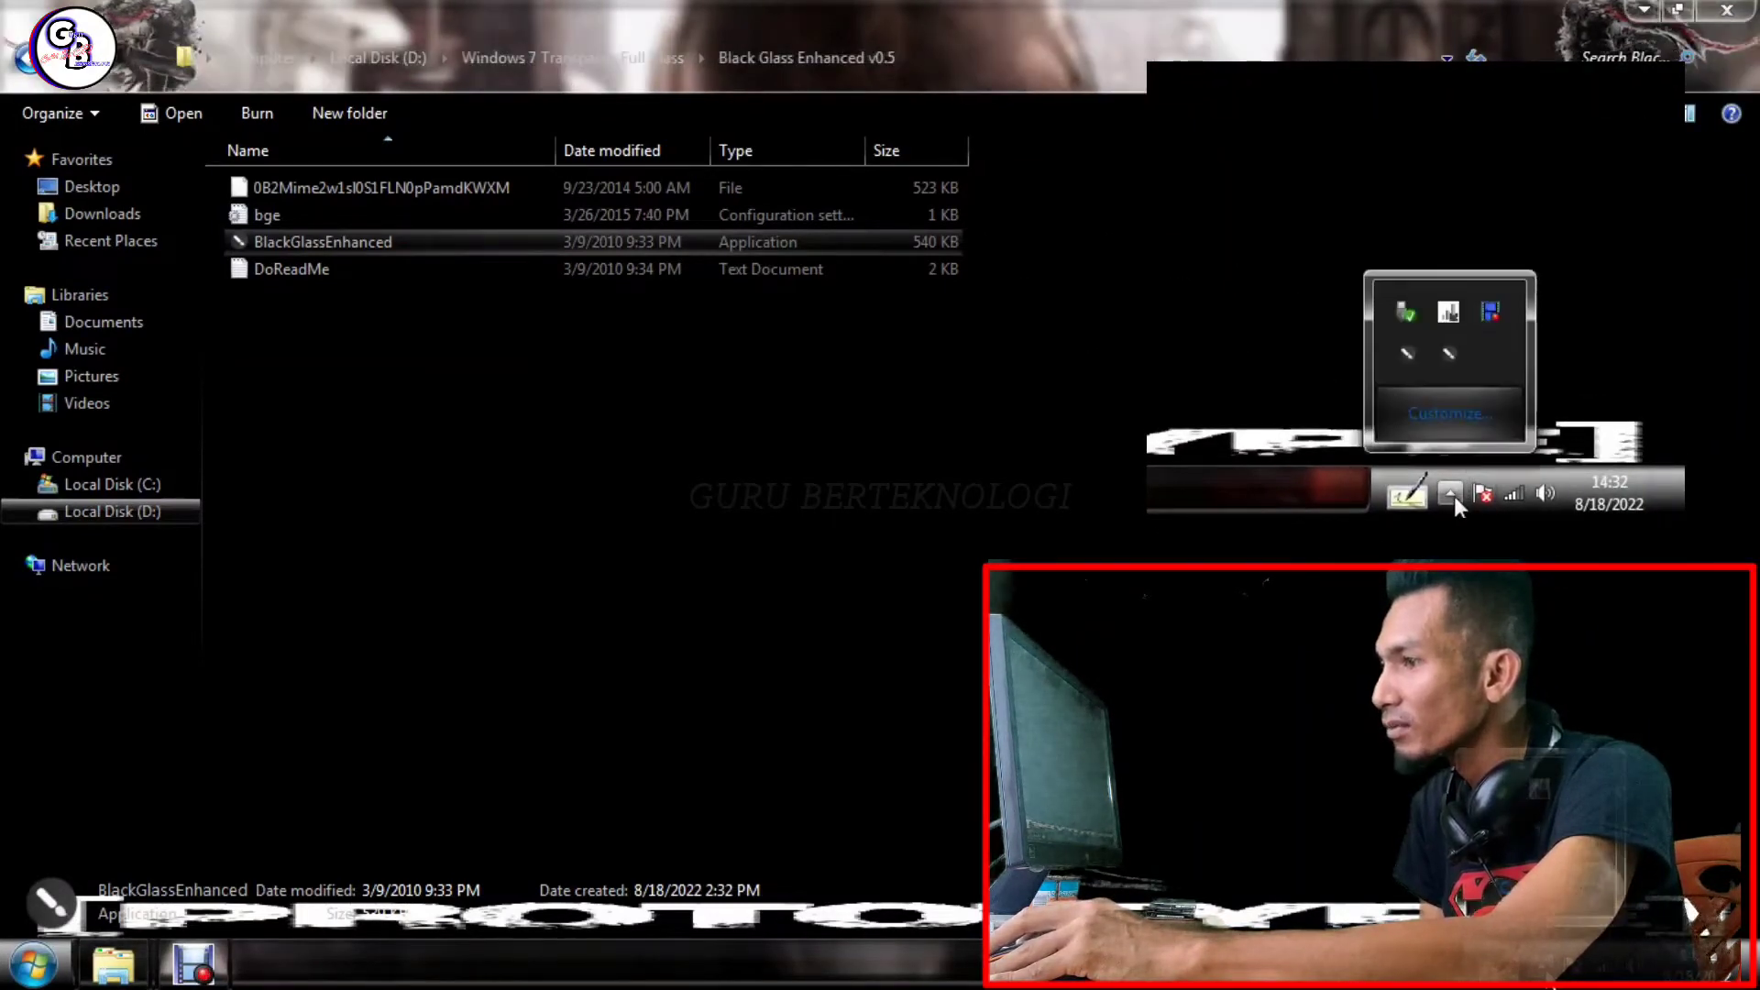
- Enable launching at startup in the Black Glass Enhanced options and save the change
{"action": "right_click", "coordinate": [1402, 367]}
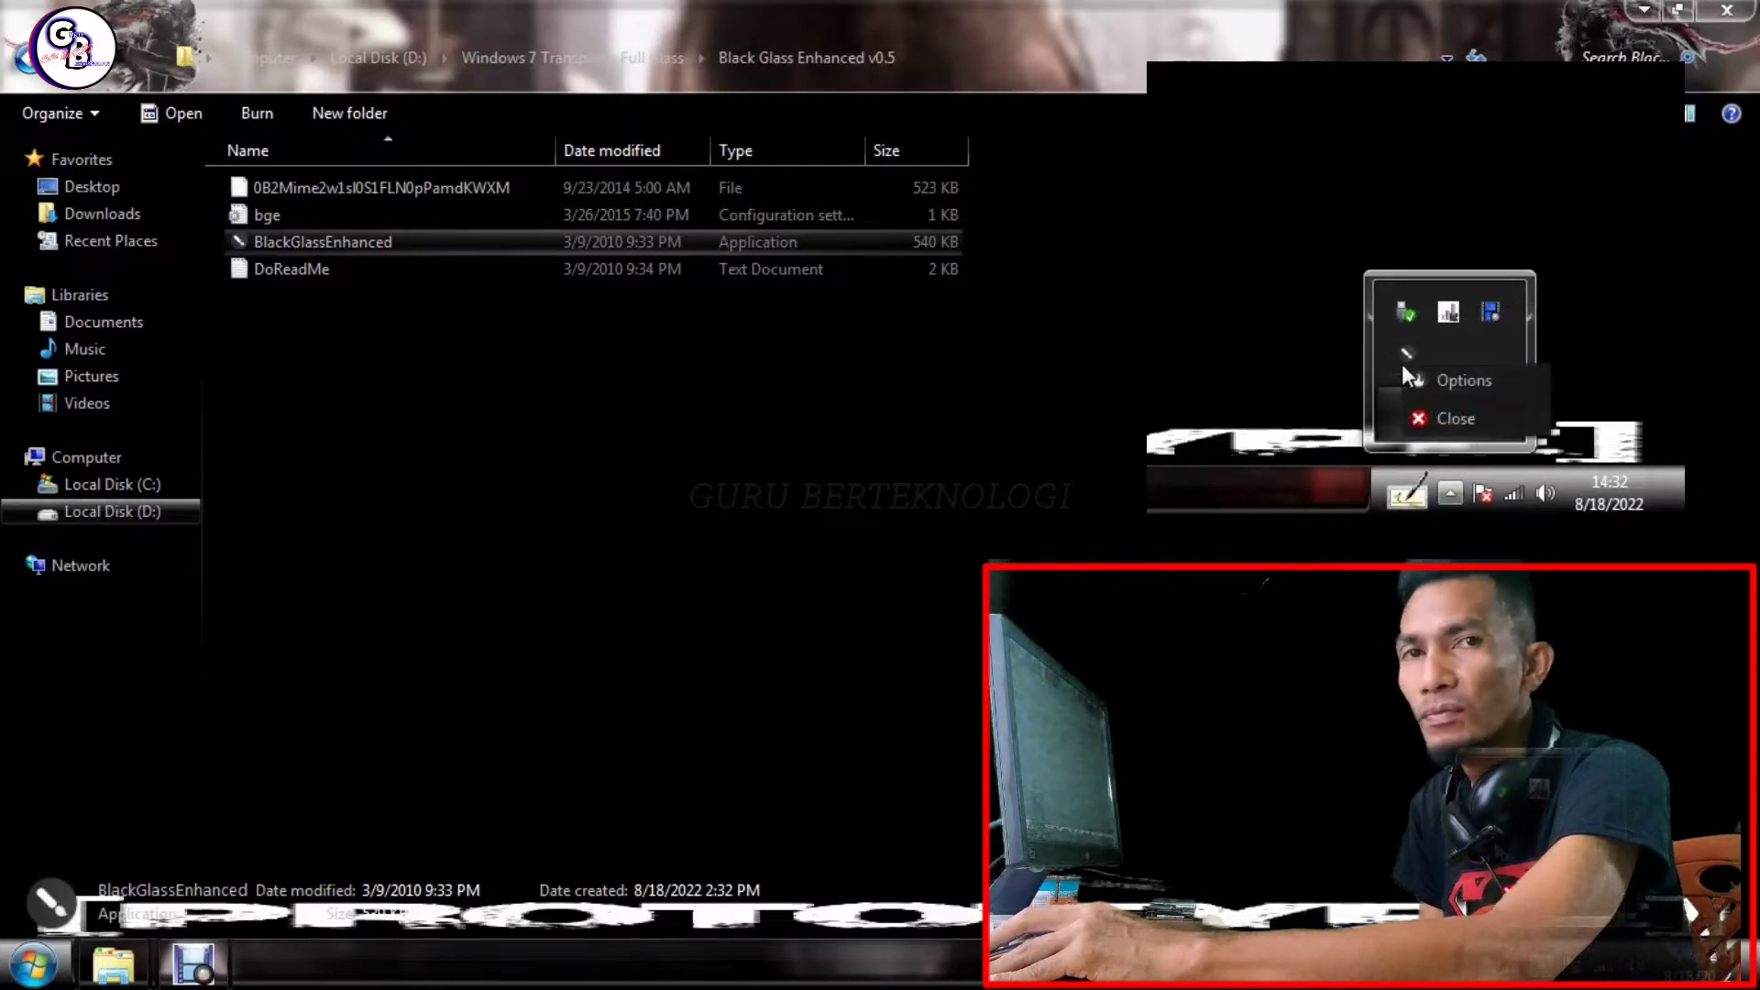
{"action": "left_click", "coordinate": [1432, 380]}
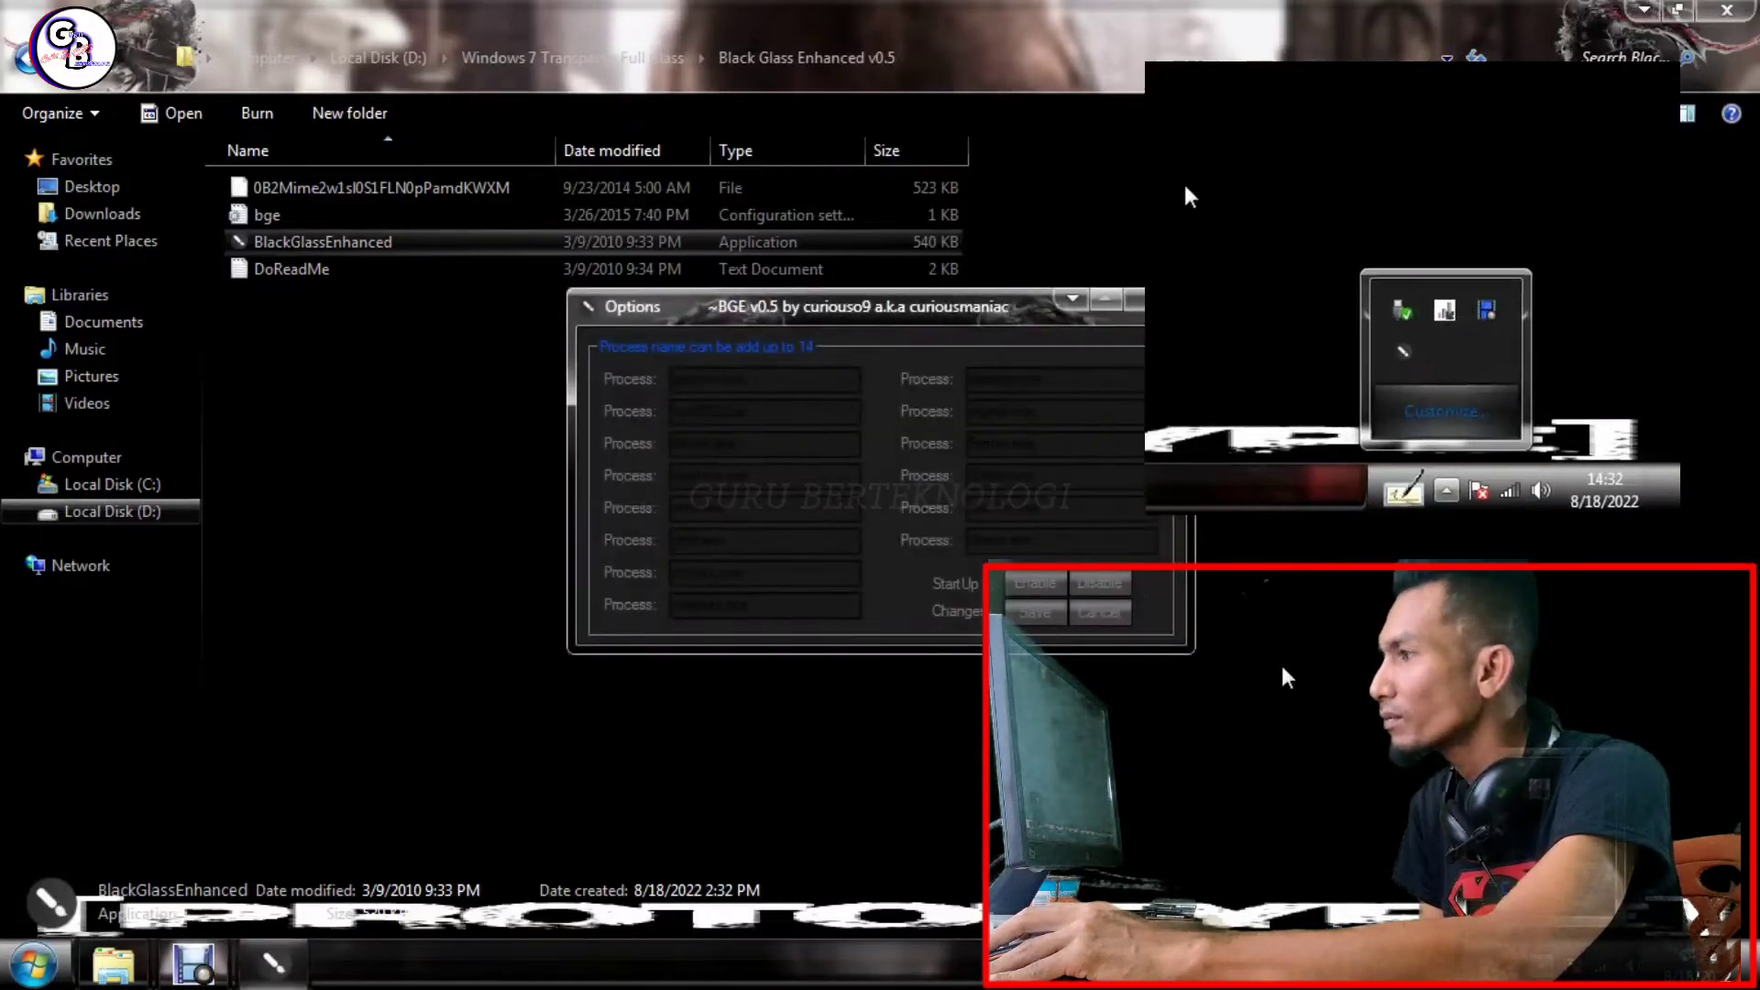
{"action": "left_click", "coordinate": [1042, 580]}
{"action": "left_click", "coordinate": [1027, 576]}
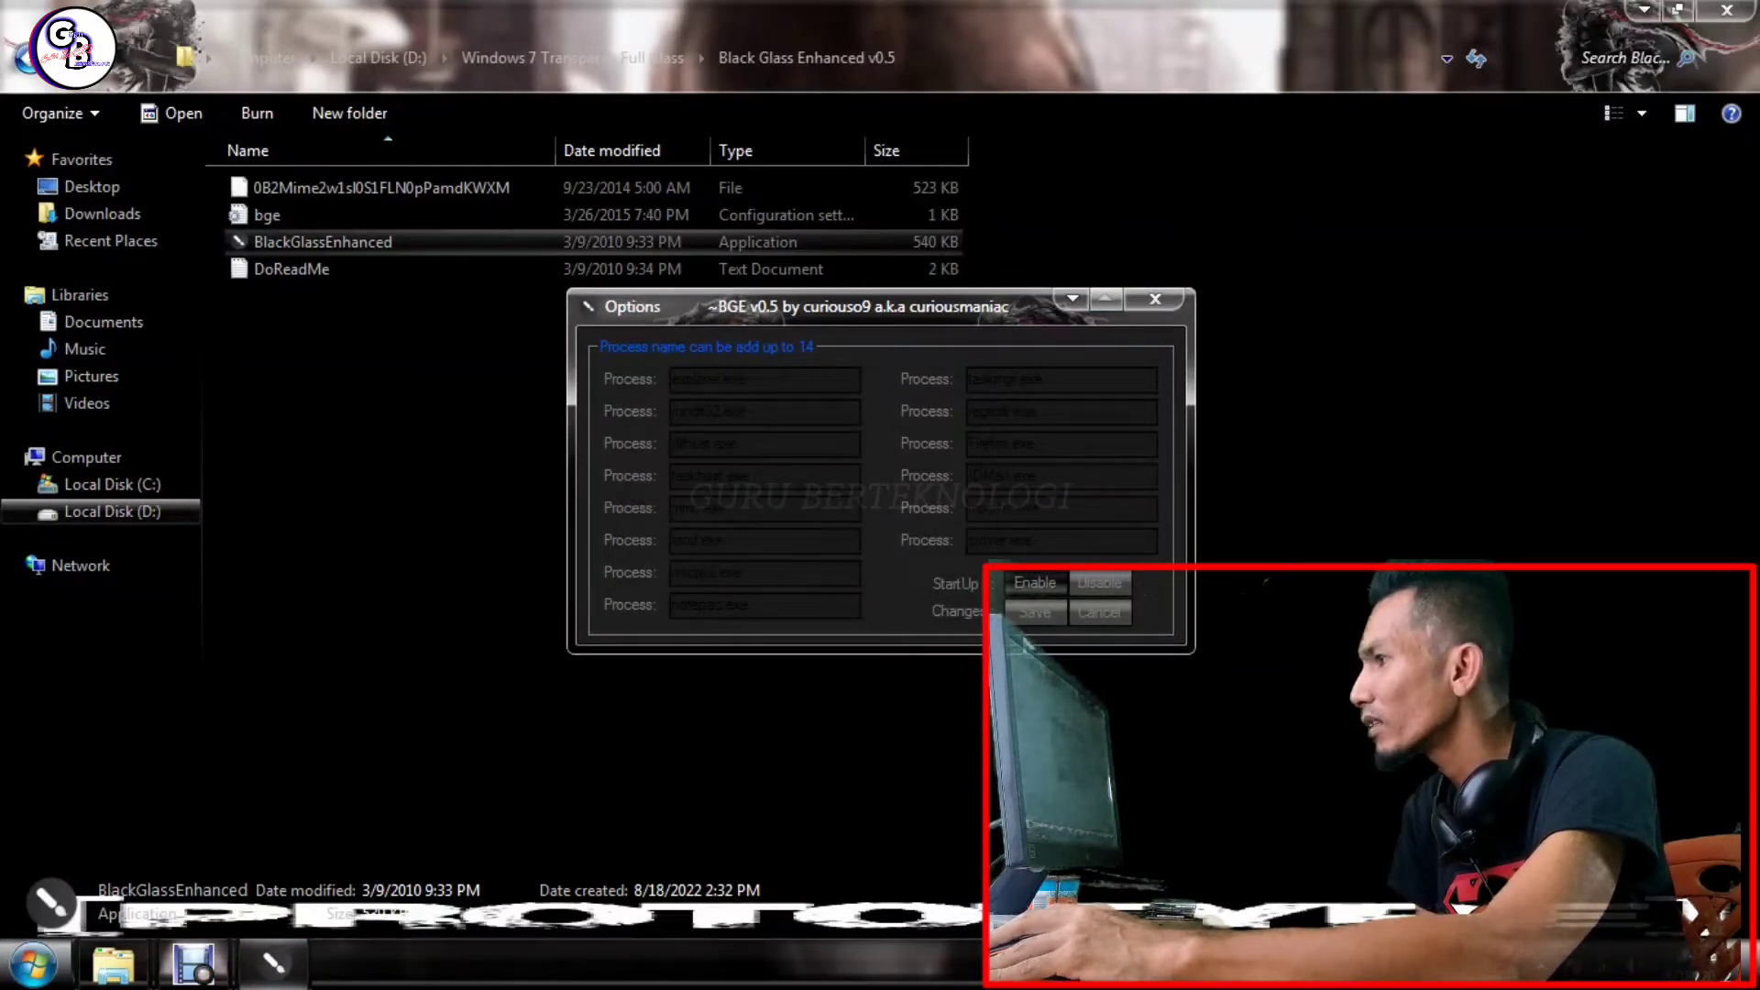
{"action": "left_click", "coordinate": [1041, 619]}
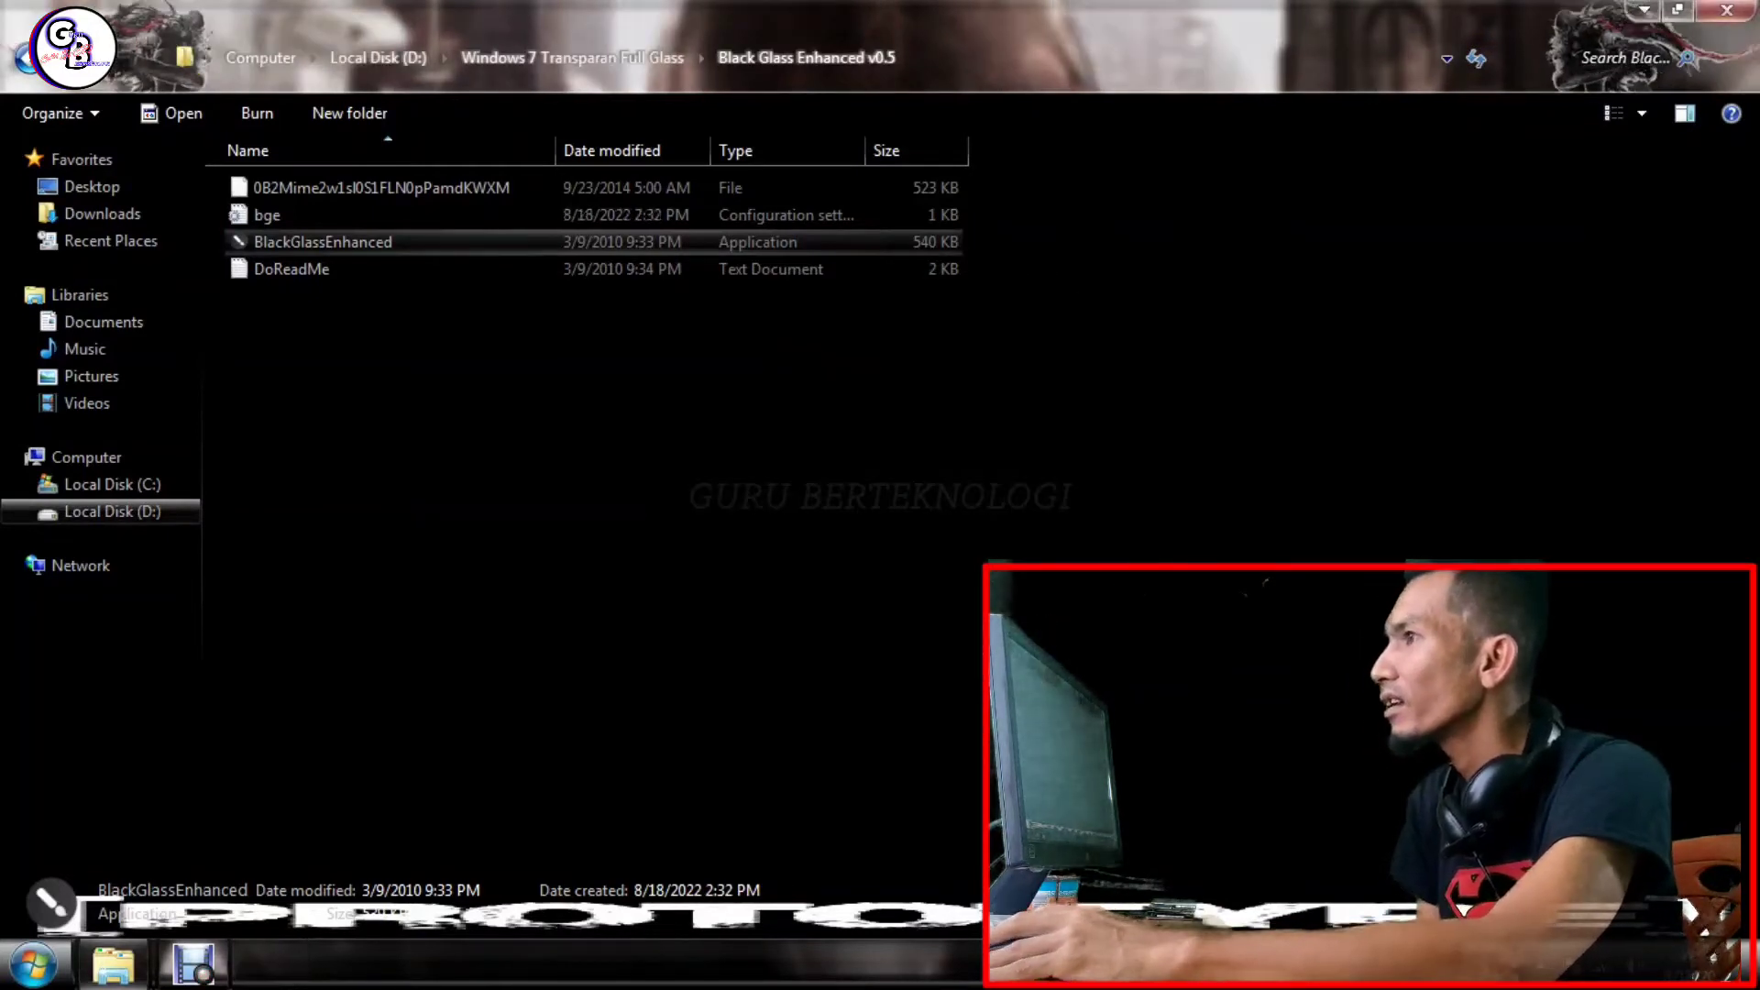
- Close the Black Glass Enhanced v0.5 folder and check the glass effect in a new Libraries window
{"action": "left_click", "coordinate": [1728, 10]}
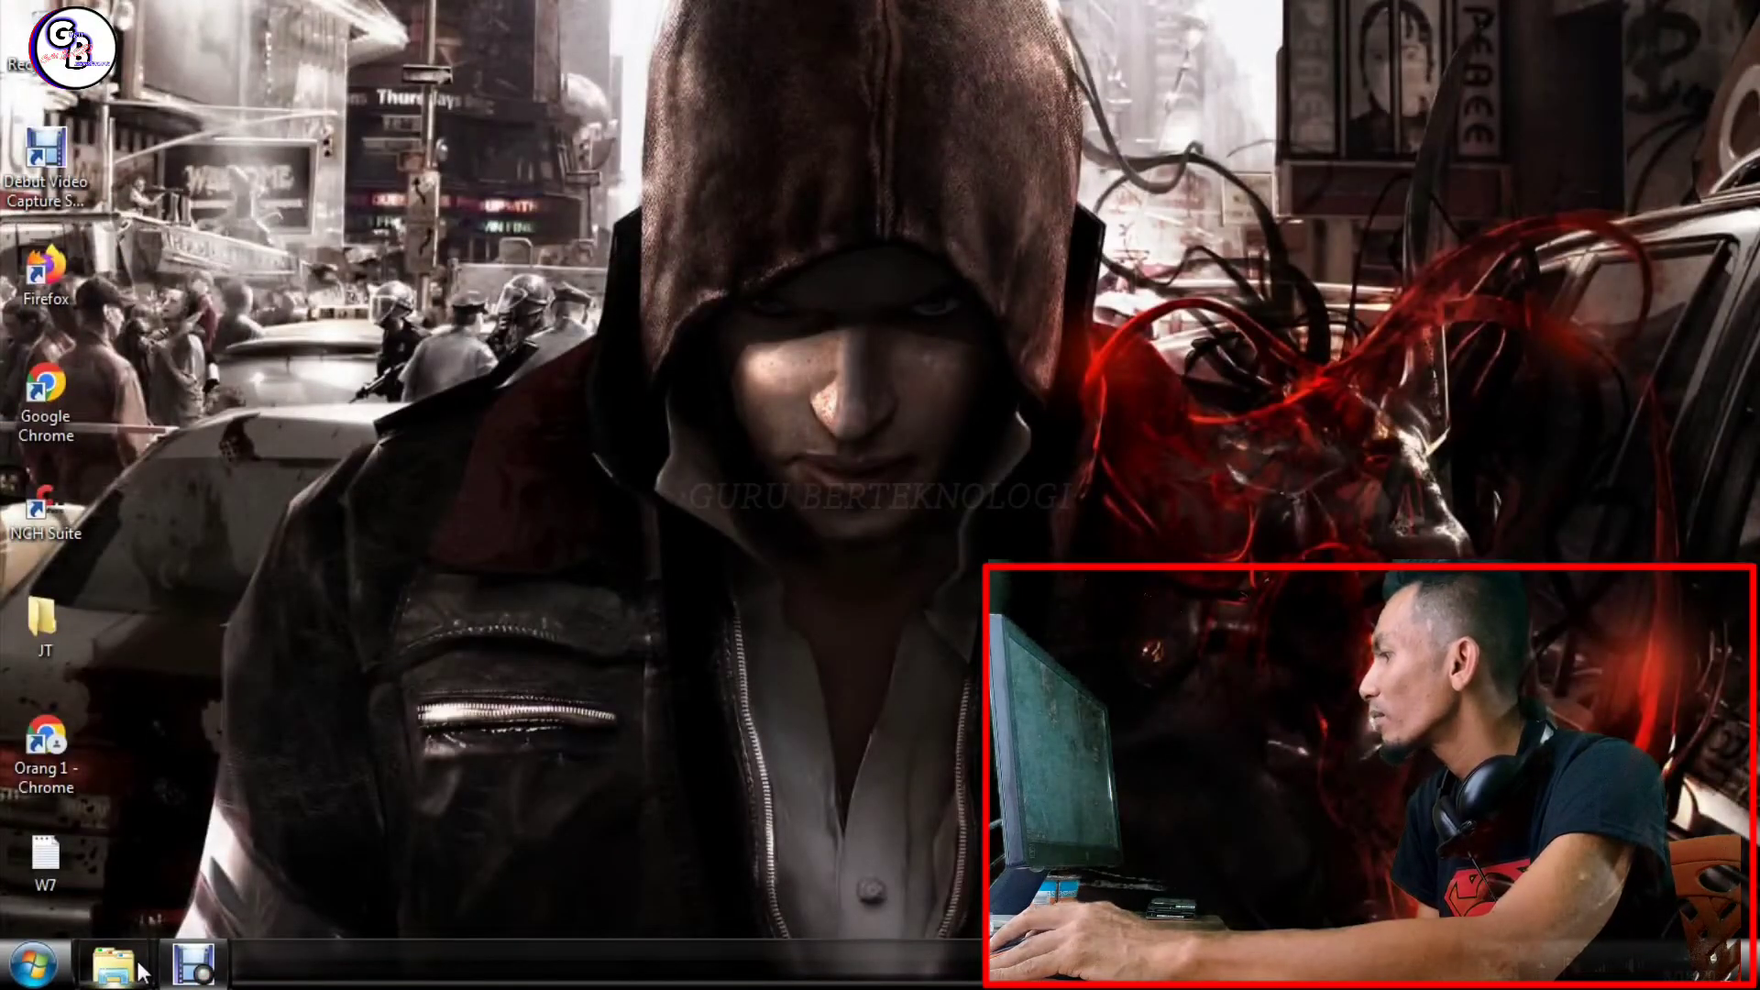
{"action": "left_click", "coordinate": [136, 967]}
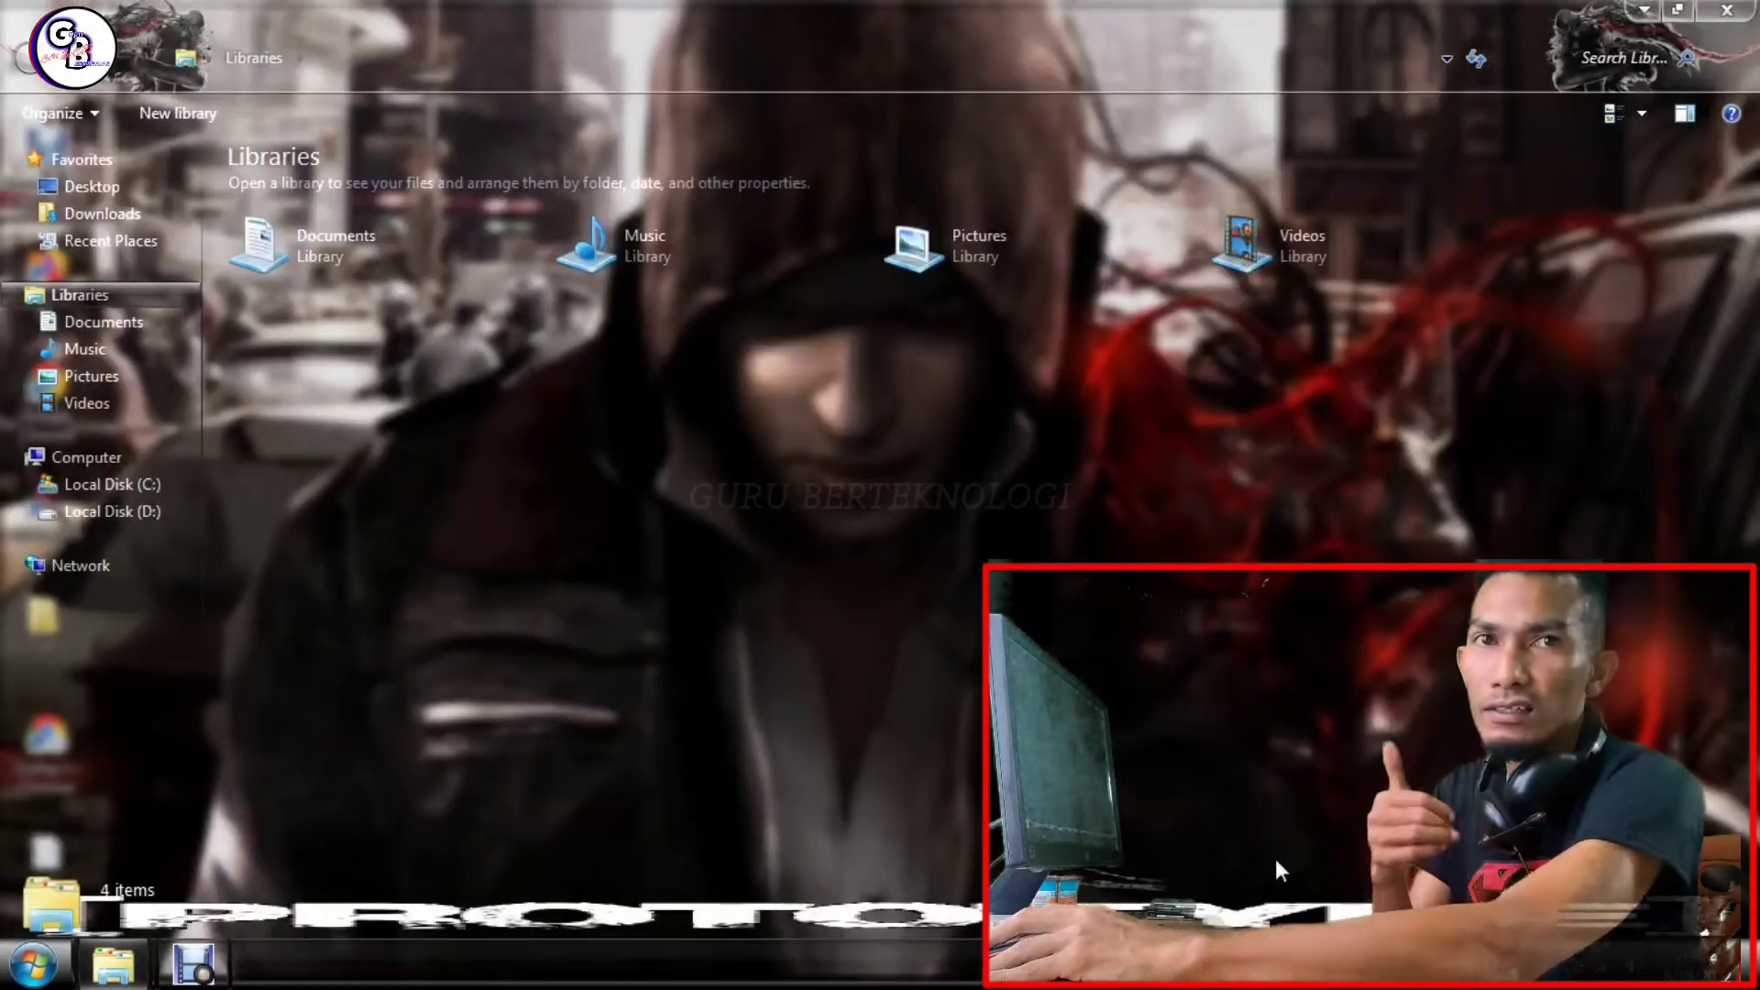
{"action": "left_click", "coordinate": [1724, 11]}
- Try the Music theme from the Personalization settings and look at its Start menu design
{"action": "right_click", "coordinate": [605, 326]}
{"action": "left_click", "coordinate": [740, 718]}
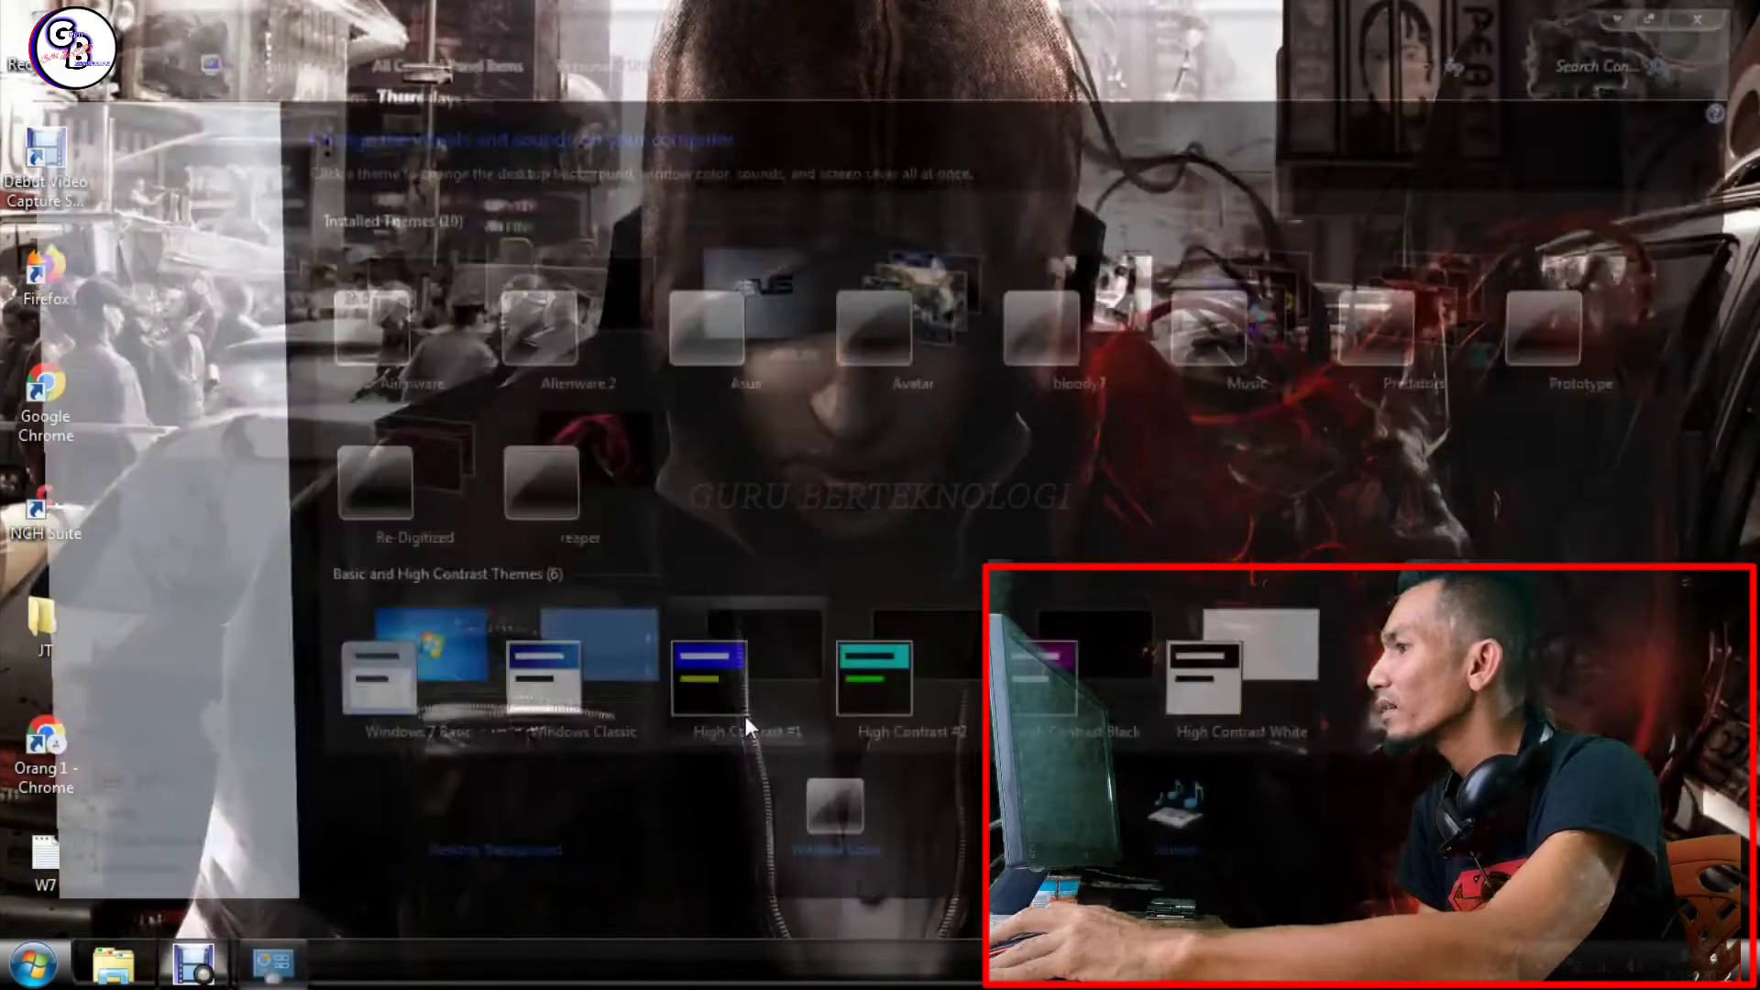
{"action": "left_click", "coordinate": [1272, 343]}
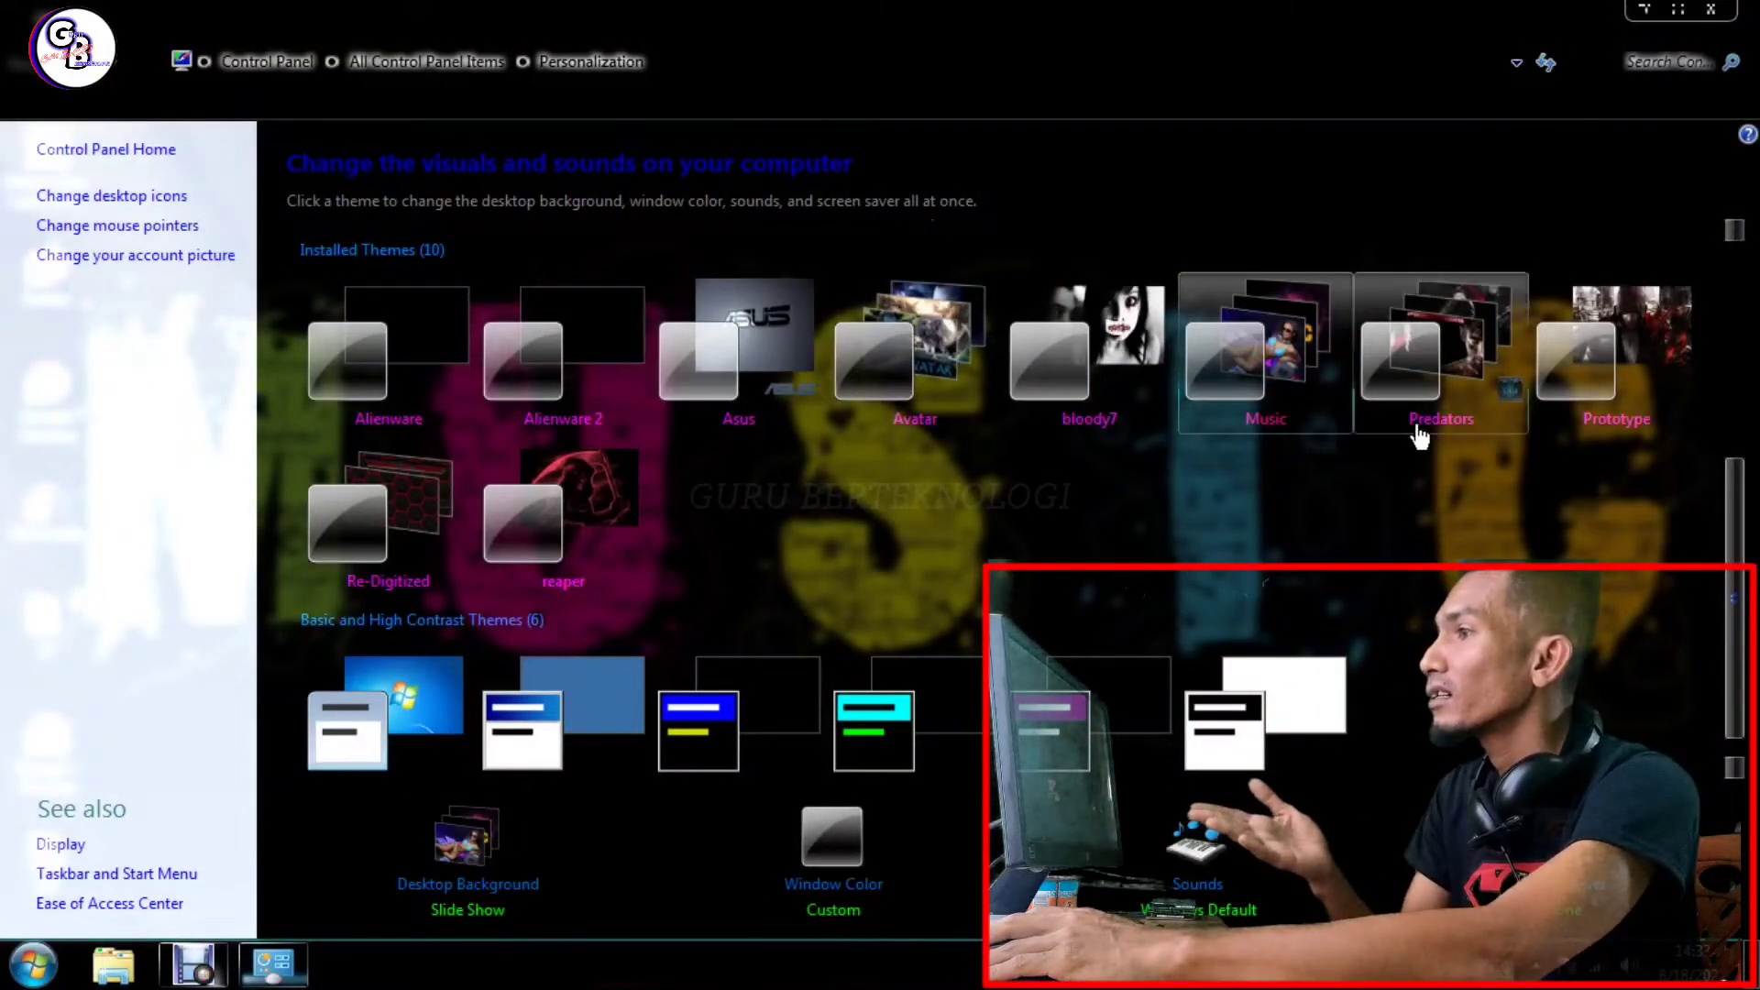
{"action": "left_click", "coordinate": [33, 965]}
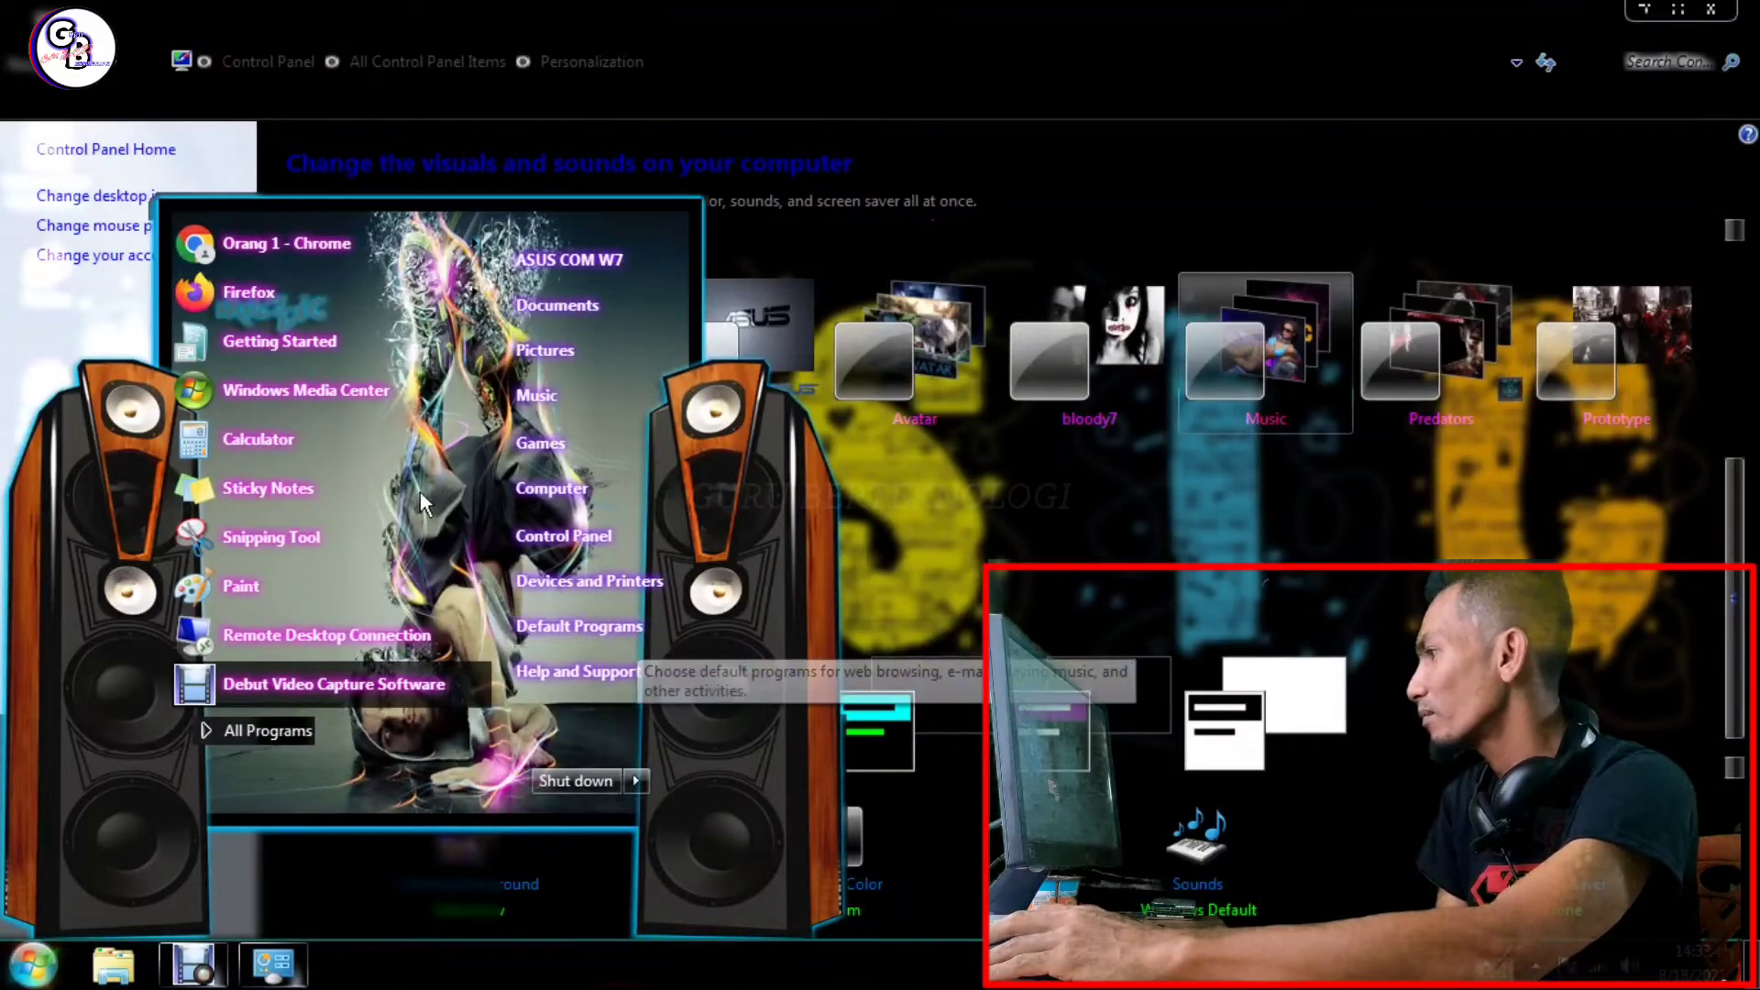
{"action": "left_click", "coordinate": [1183, 536]}
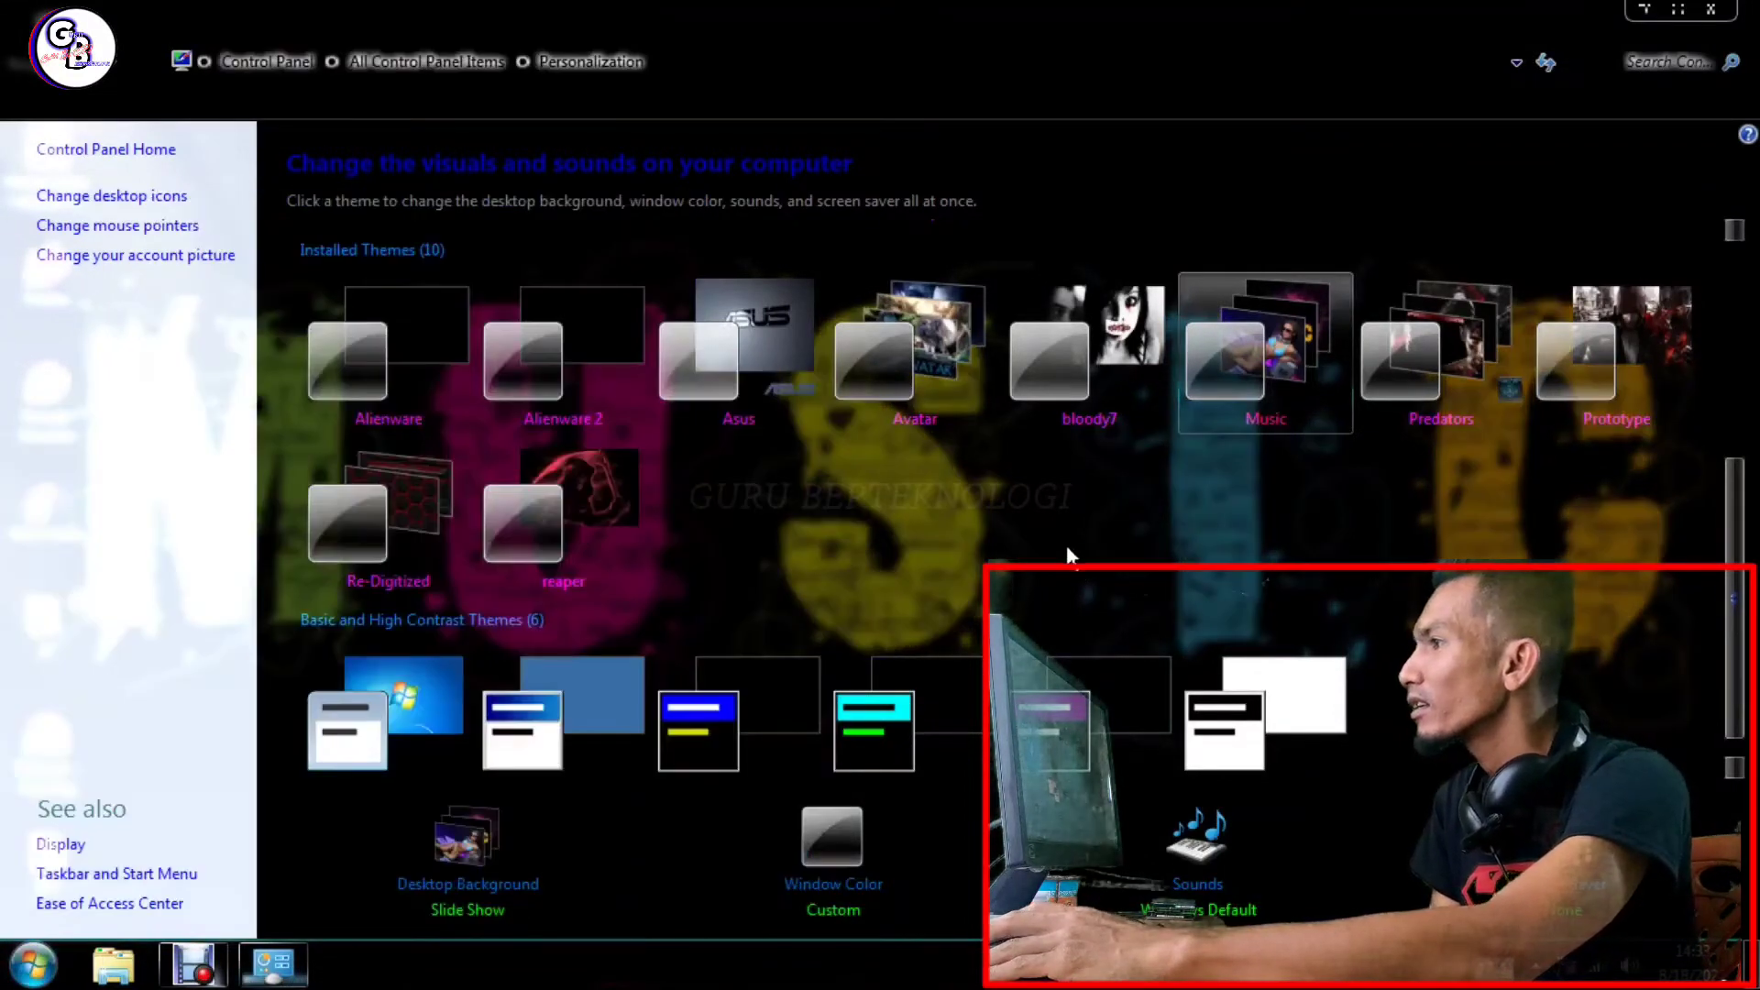
- Try the Avatar theme and check its glass look in the Local Disk (D:) window
{"action": "left_click", "coordinate": [910, 365]}
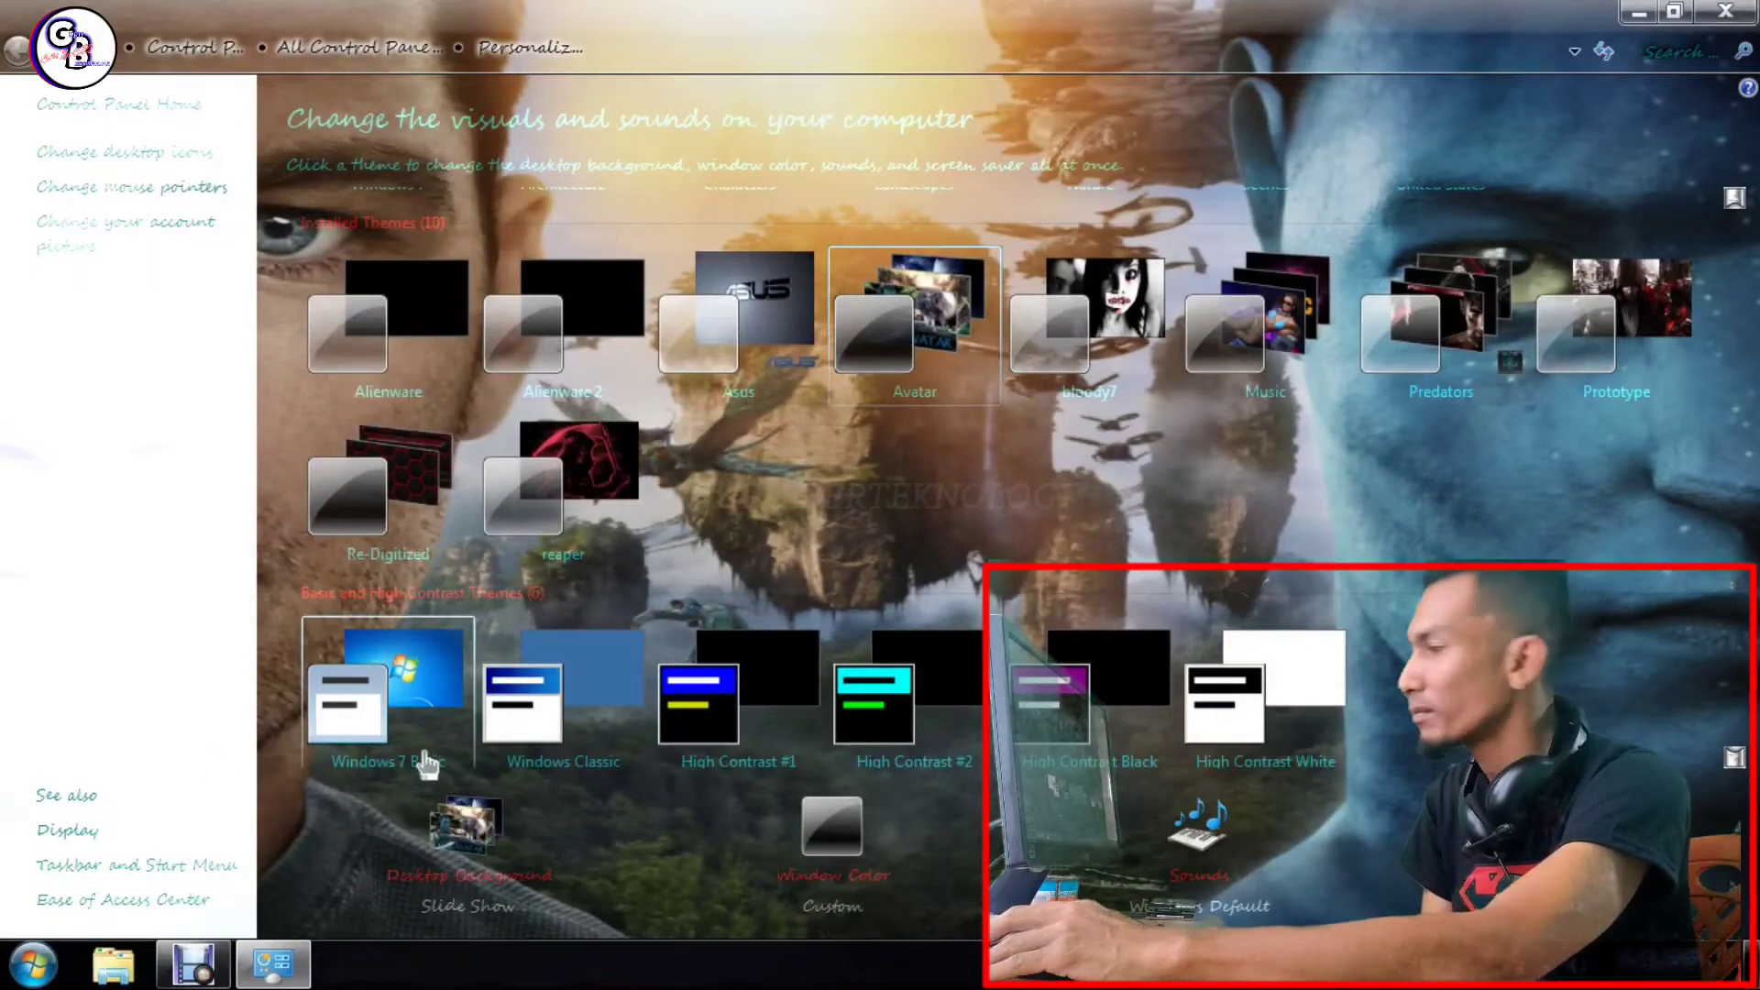
{"action": "left_click", "coordinate": [112, 962]}
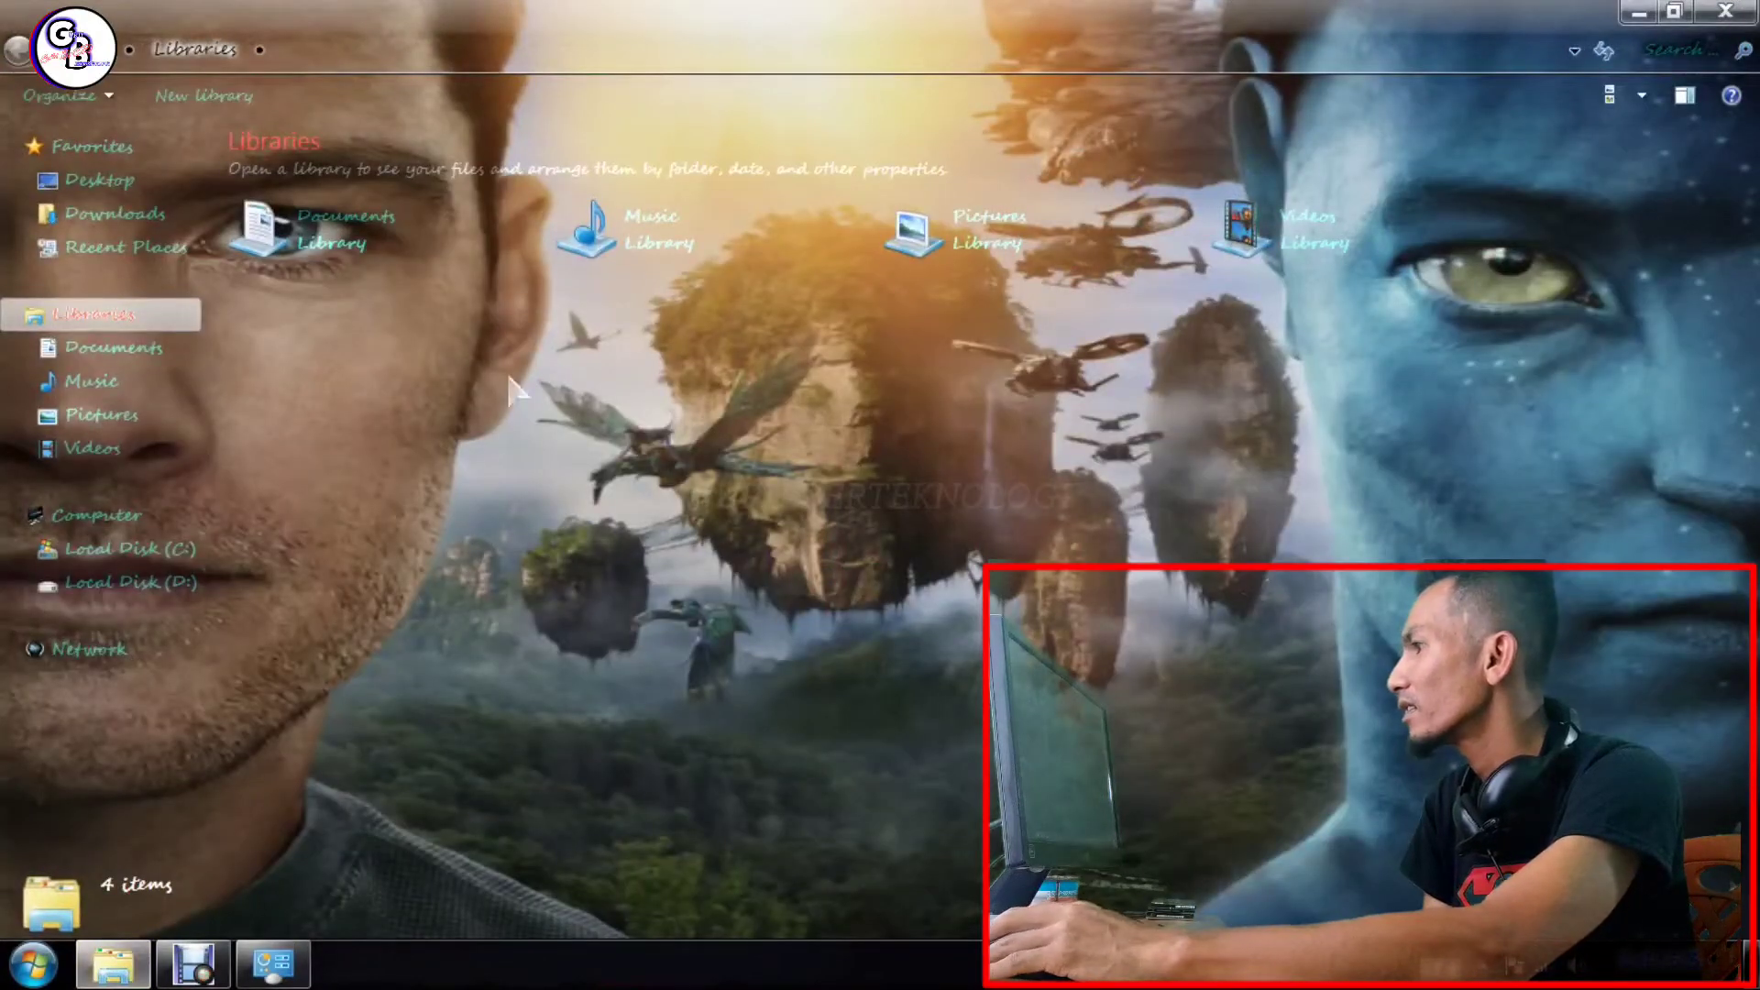
{"action": "left_click", "coordinate": [140, 585]}
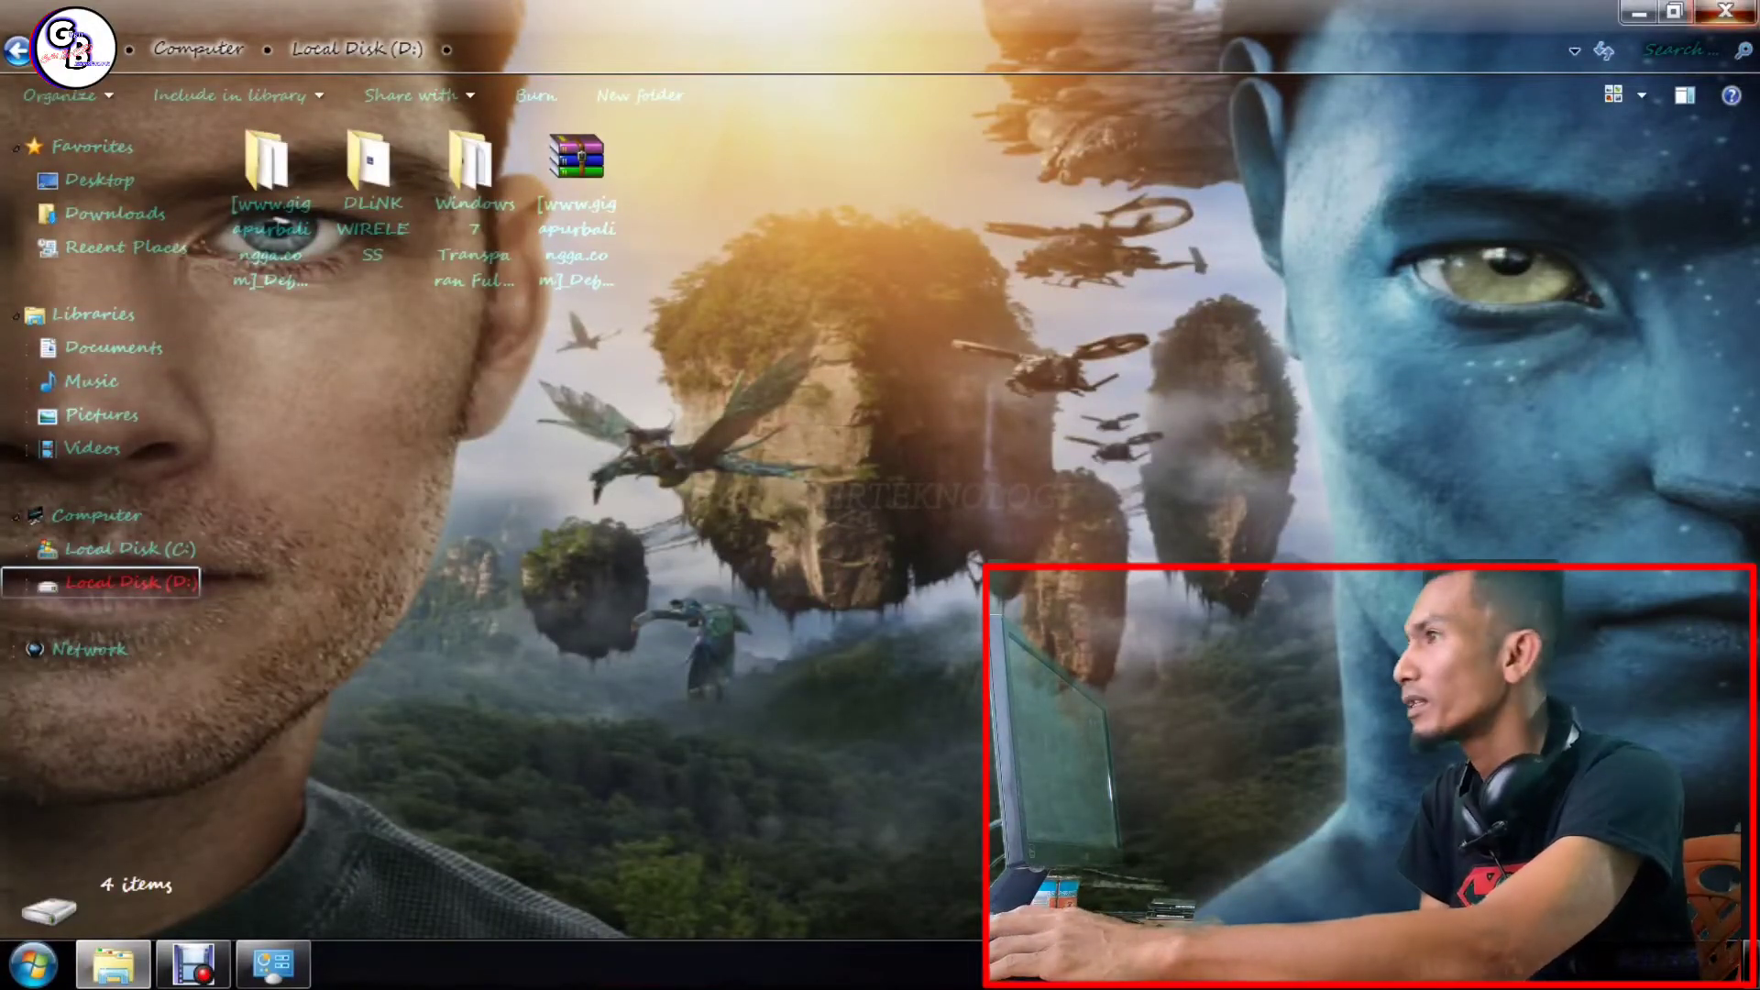
{"action": "left_click", "coordinate": [1726, 11]}
- Try the Predators and reaper themes, and check the reaper look in the Local Disk (D:) window
{"action": "left_click", "coordinate": [1421, 332]}
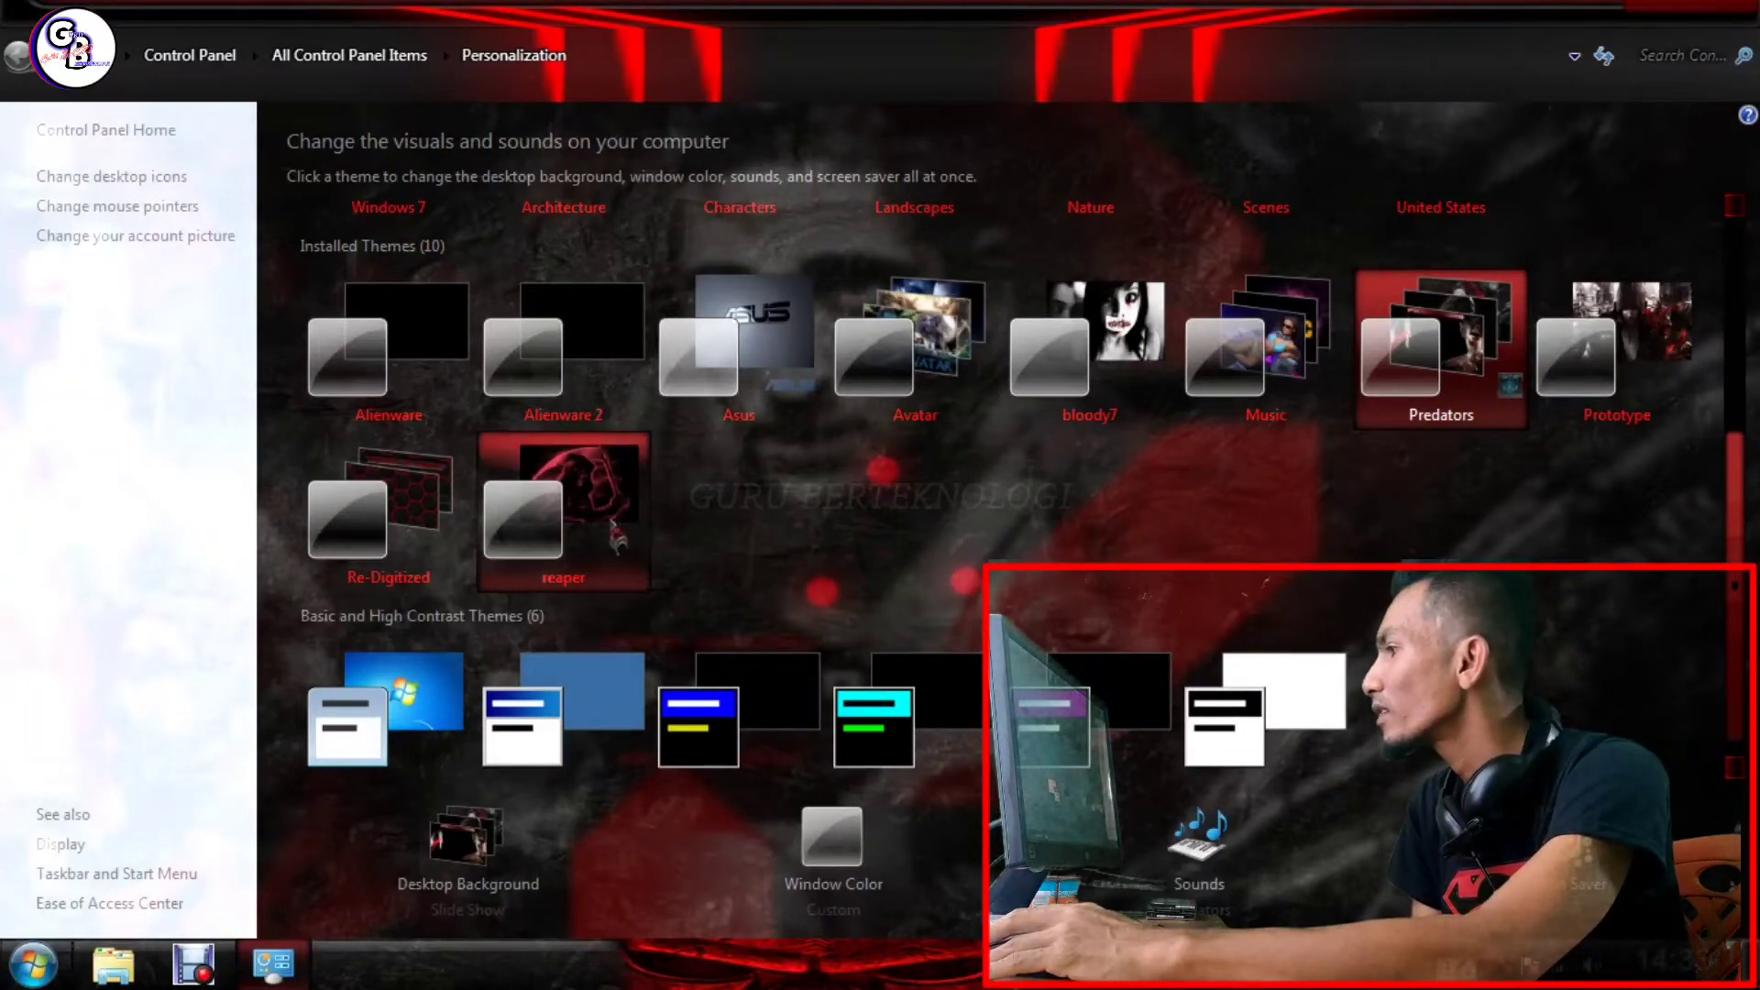
{"action": "left_click", "coordinate": [617, 536]}
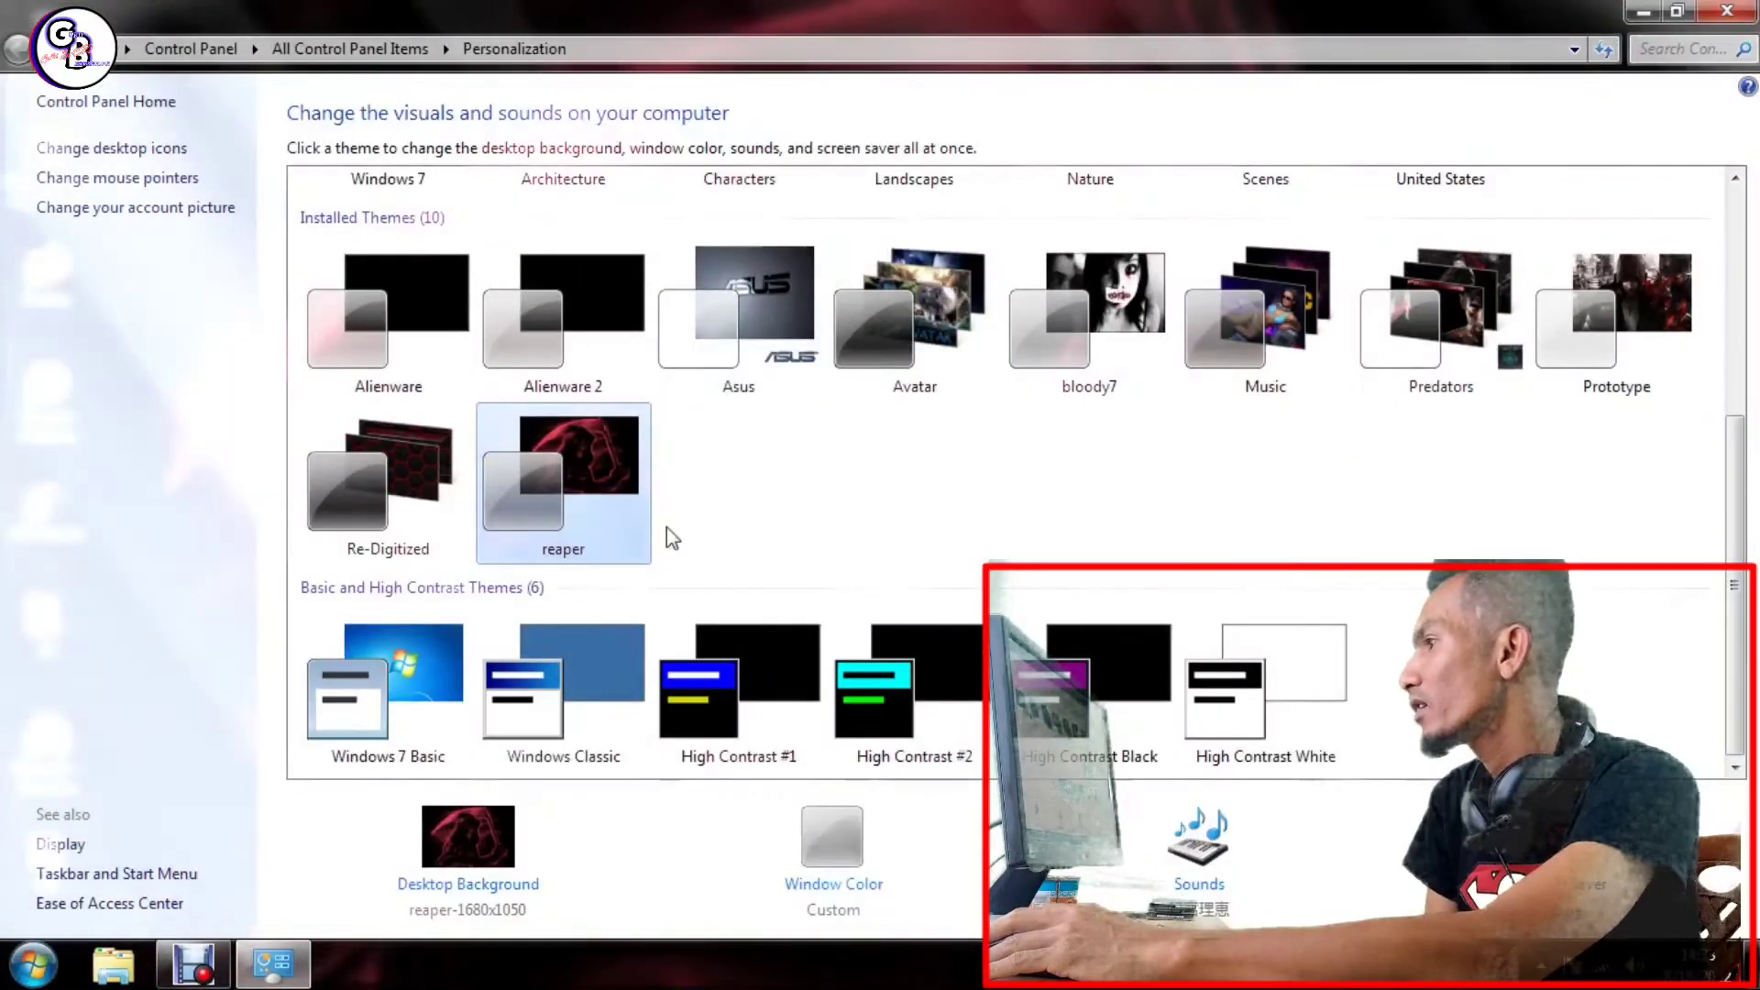
{"action": "left_click", "coordinate": [1727, 10]}
{"action": "left_click", "coordinate": [113, 962]}
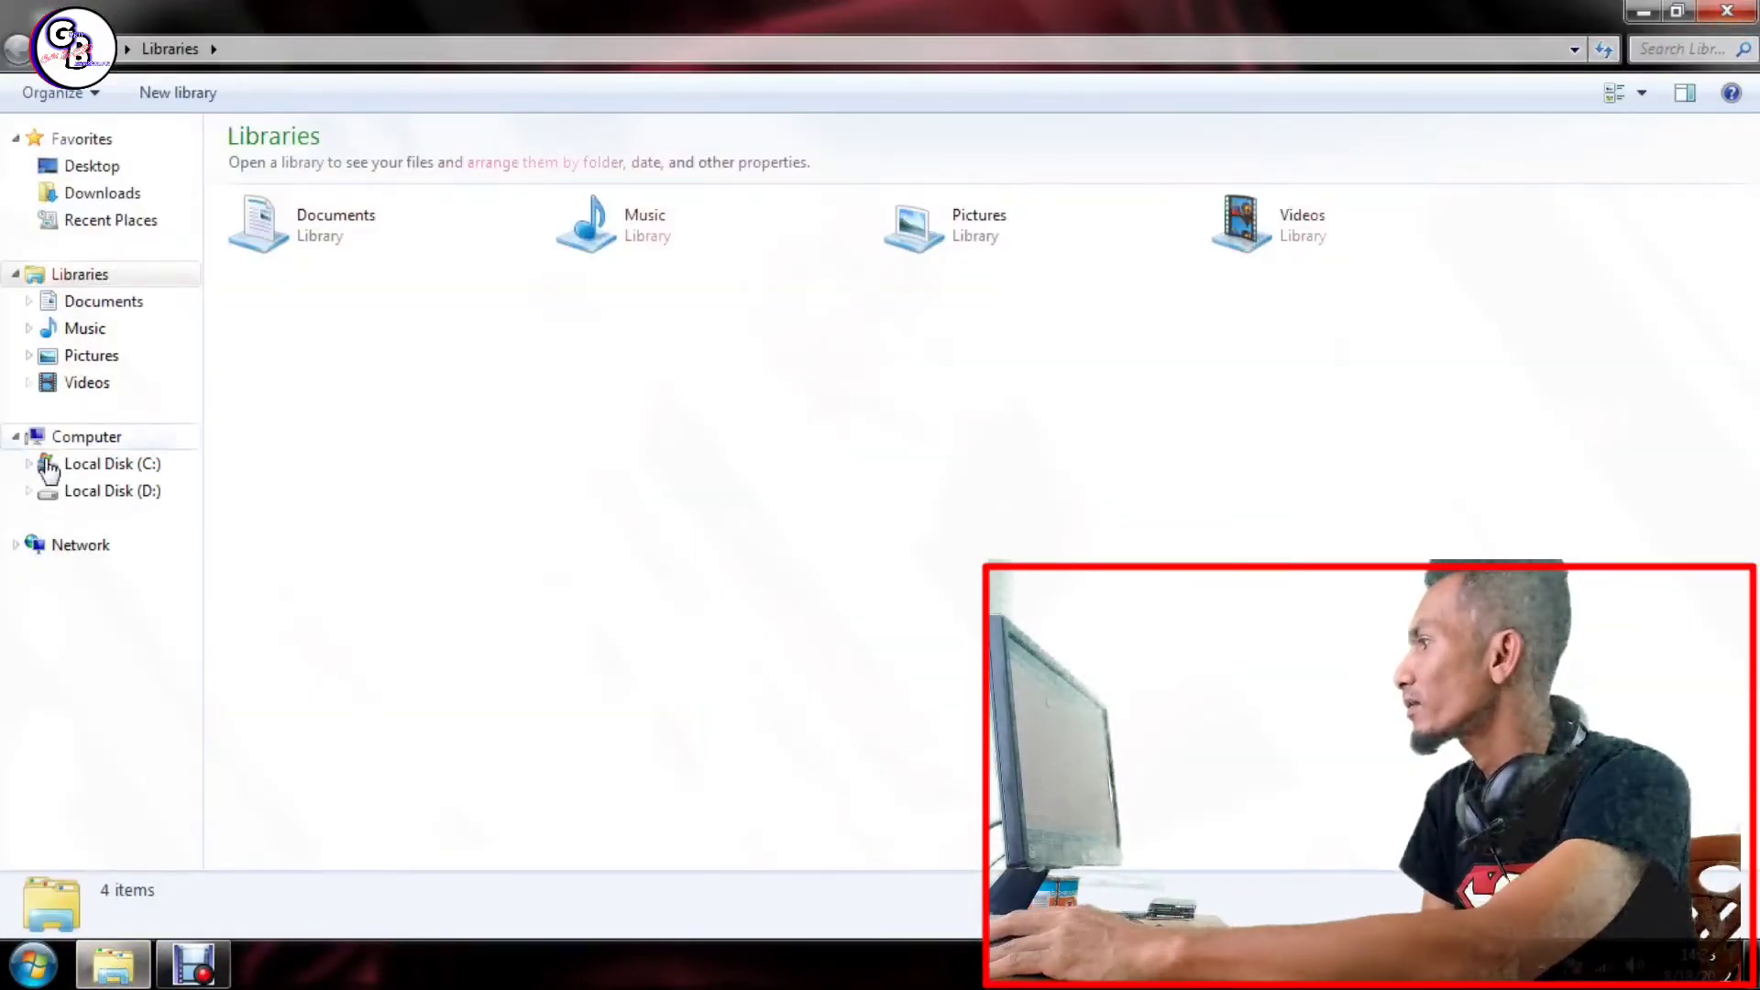
{"action": "left_click", "coordinate": [79, 492]}
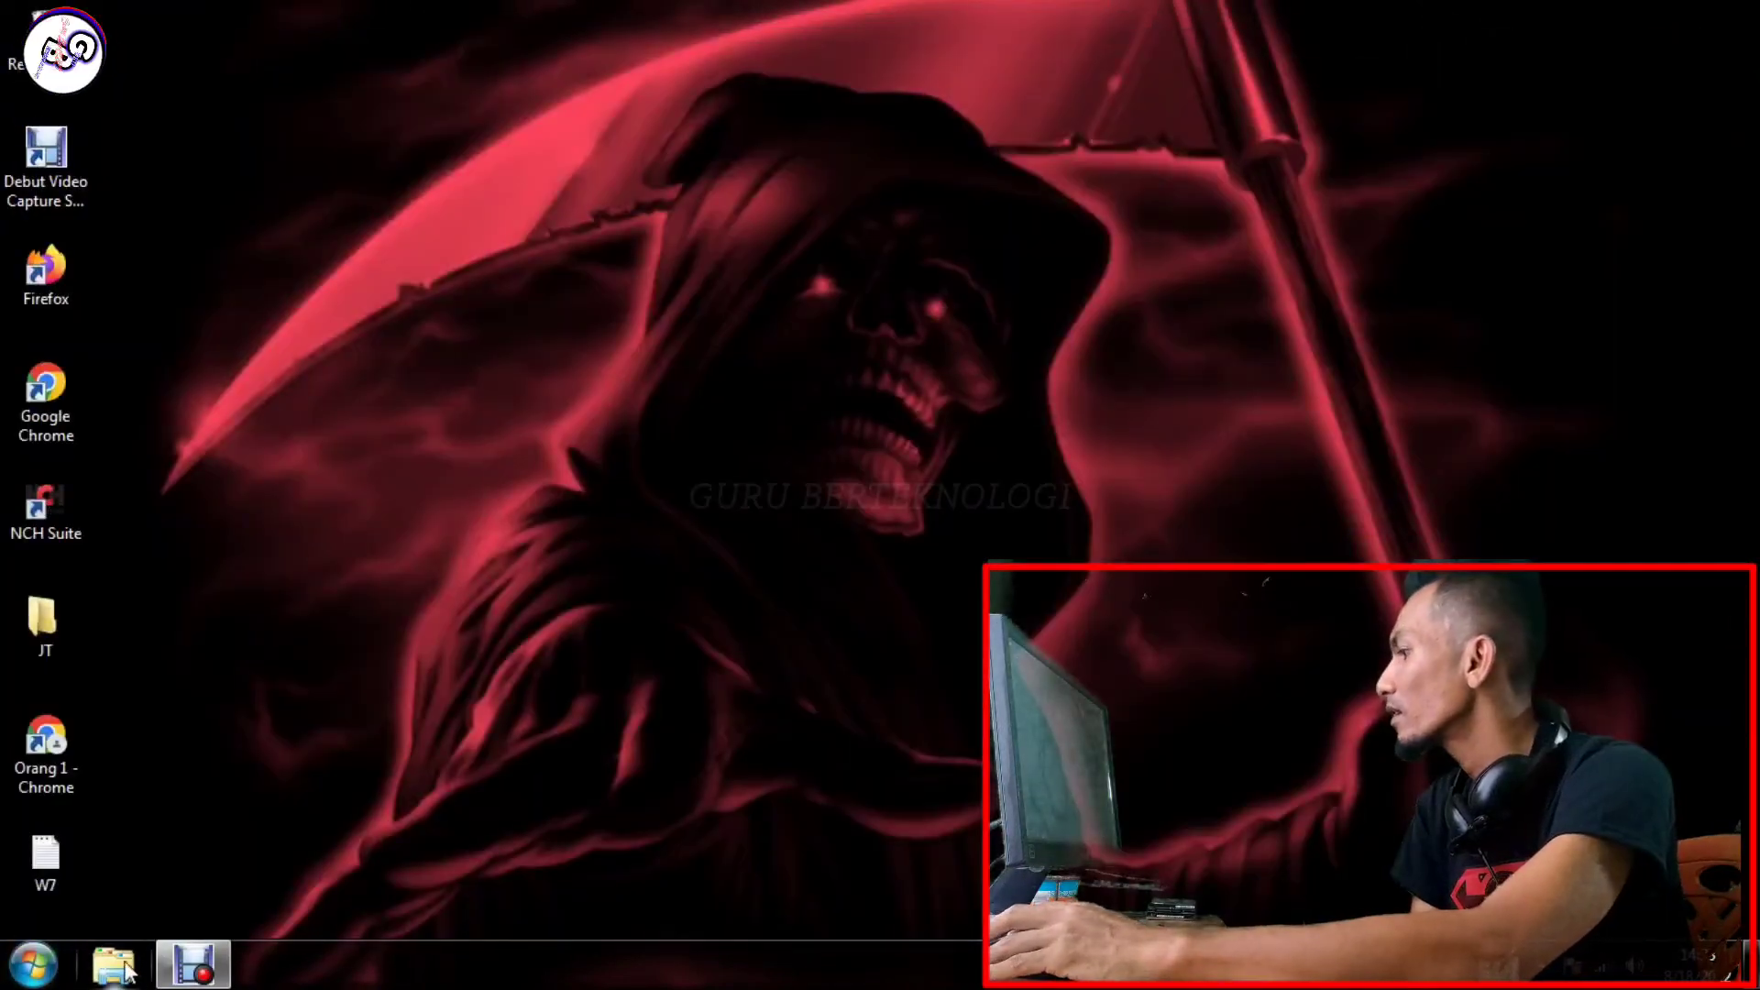
- Reopen the Personalization settings from the desktop and try the bloody7 theme
{"action": "right_click", "coordinate": [513, 476]}
{"action": "left_click", "coordinate": [620, 867]}
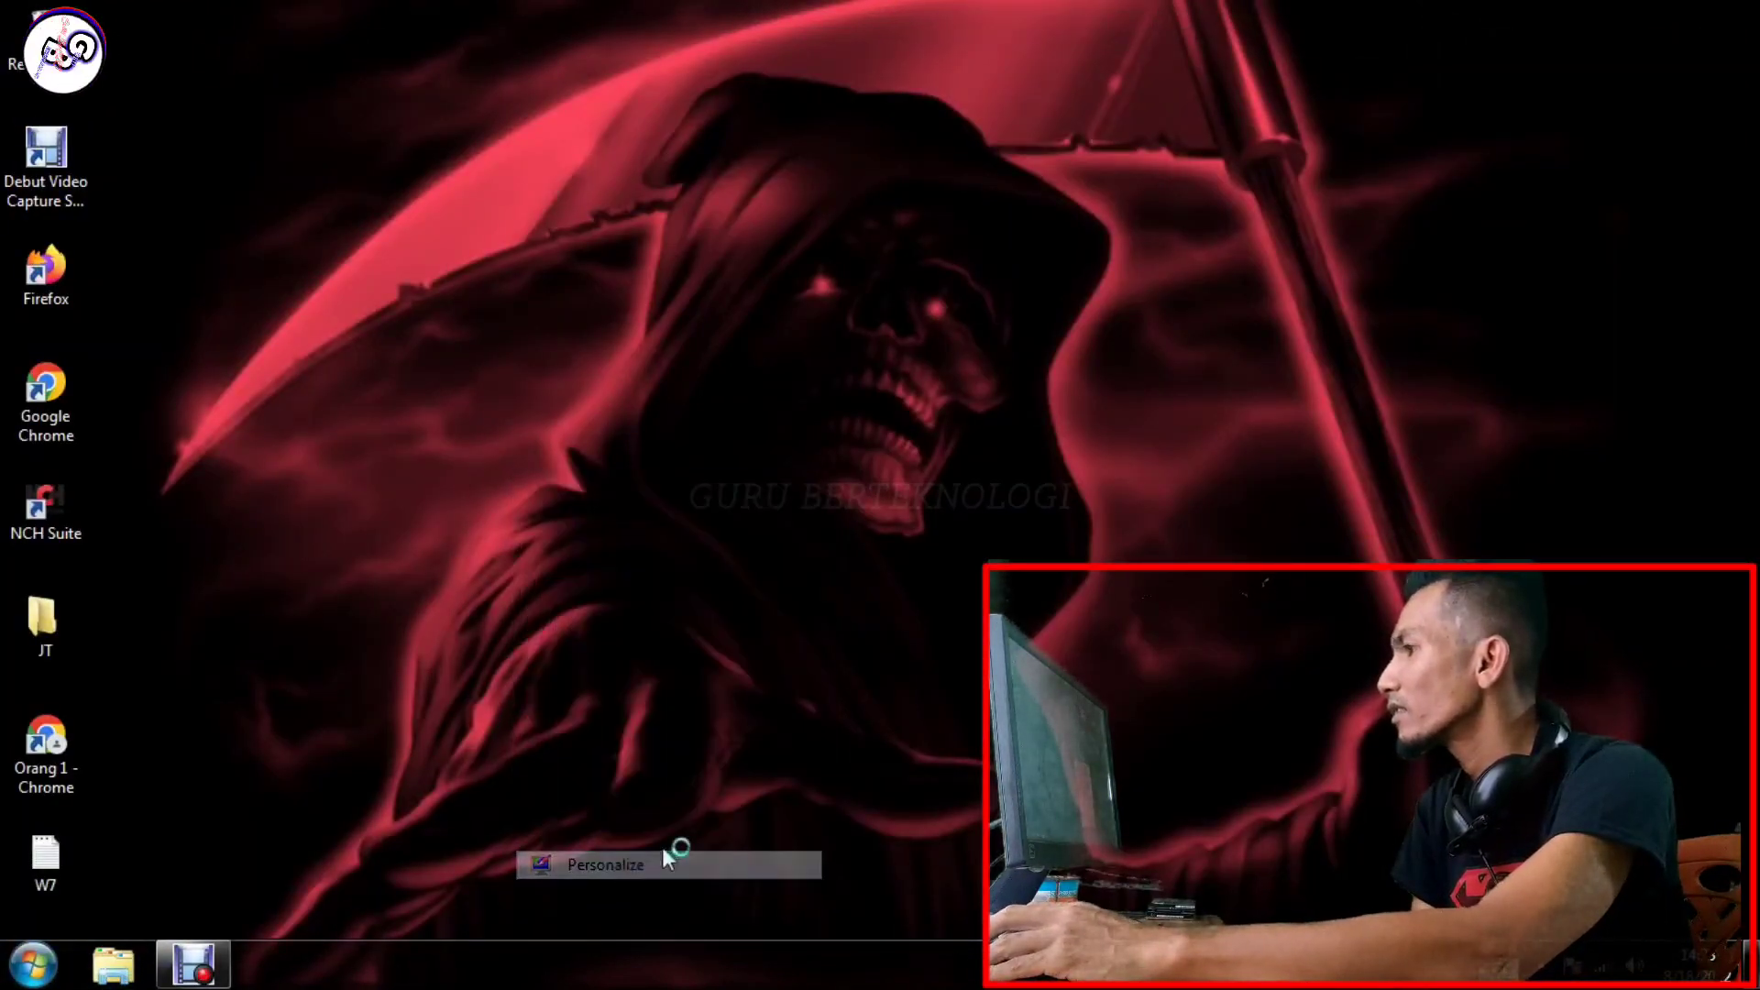
{"action": "left_click", "coordinate": [1089, 322]}
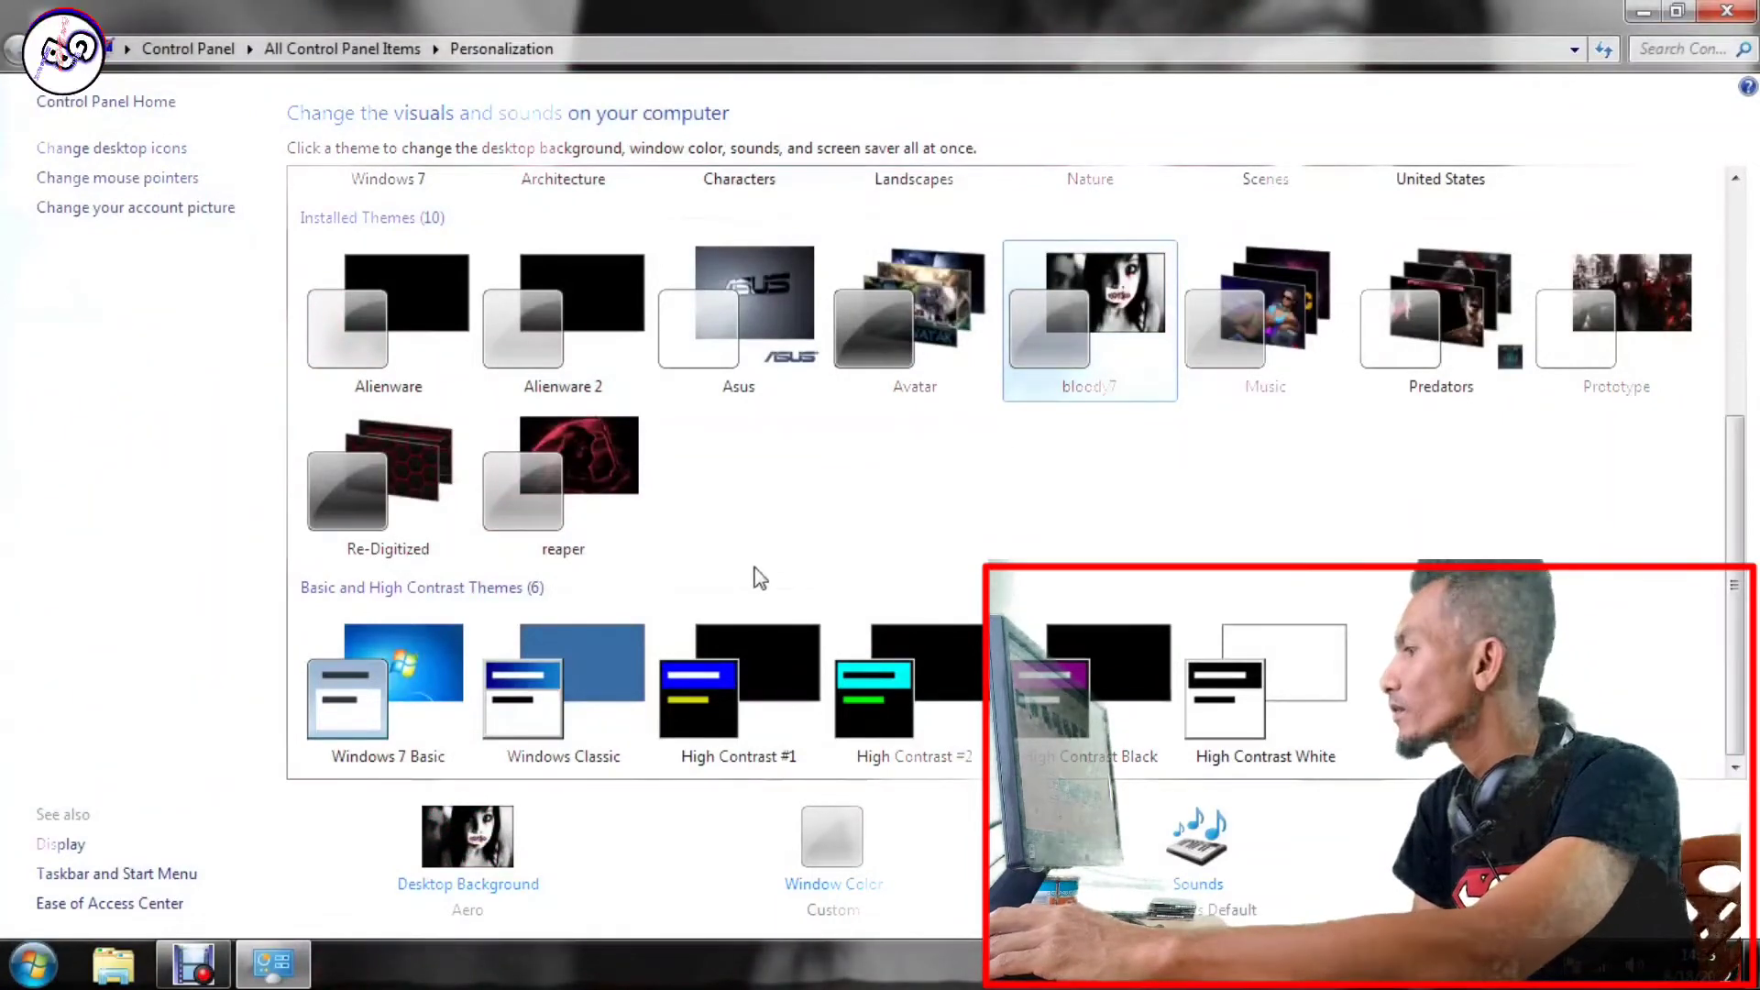
- Try the Re-Digitized theme and check its look in the Libraries and Local Disk (D:) windows
{"action": "left_click", "coordinate": [428, 495]}
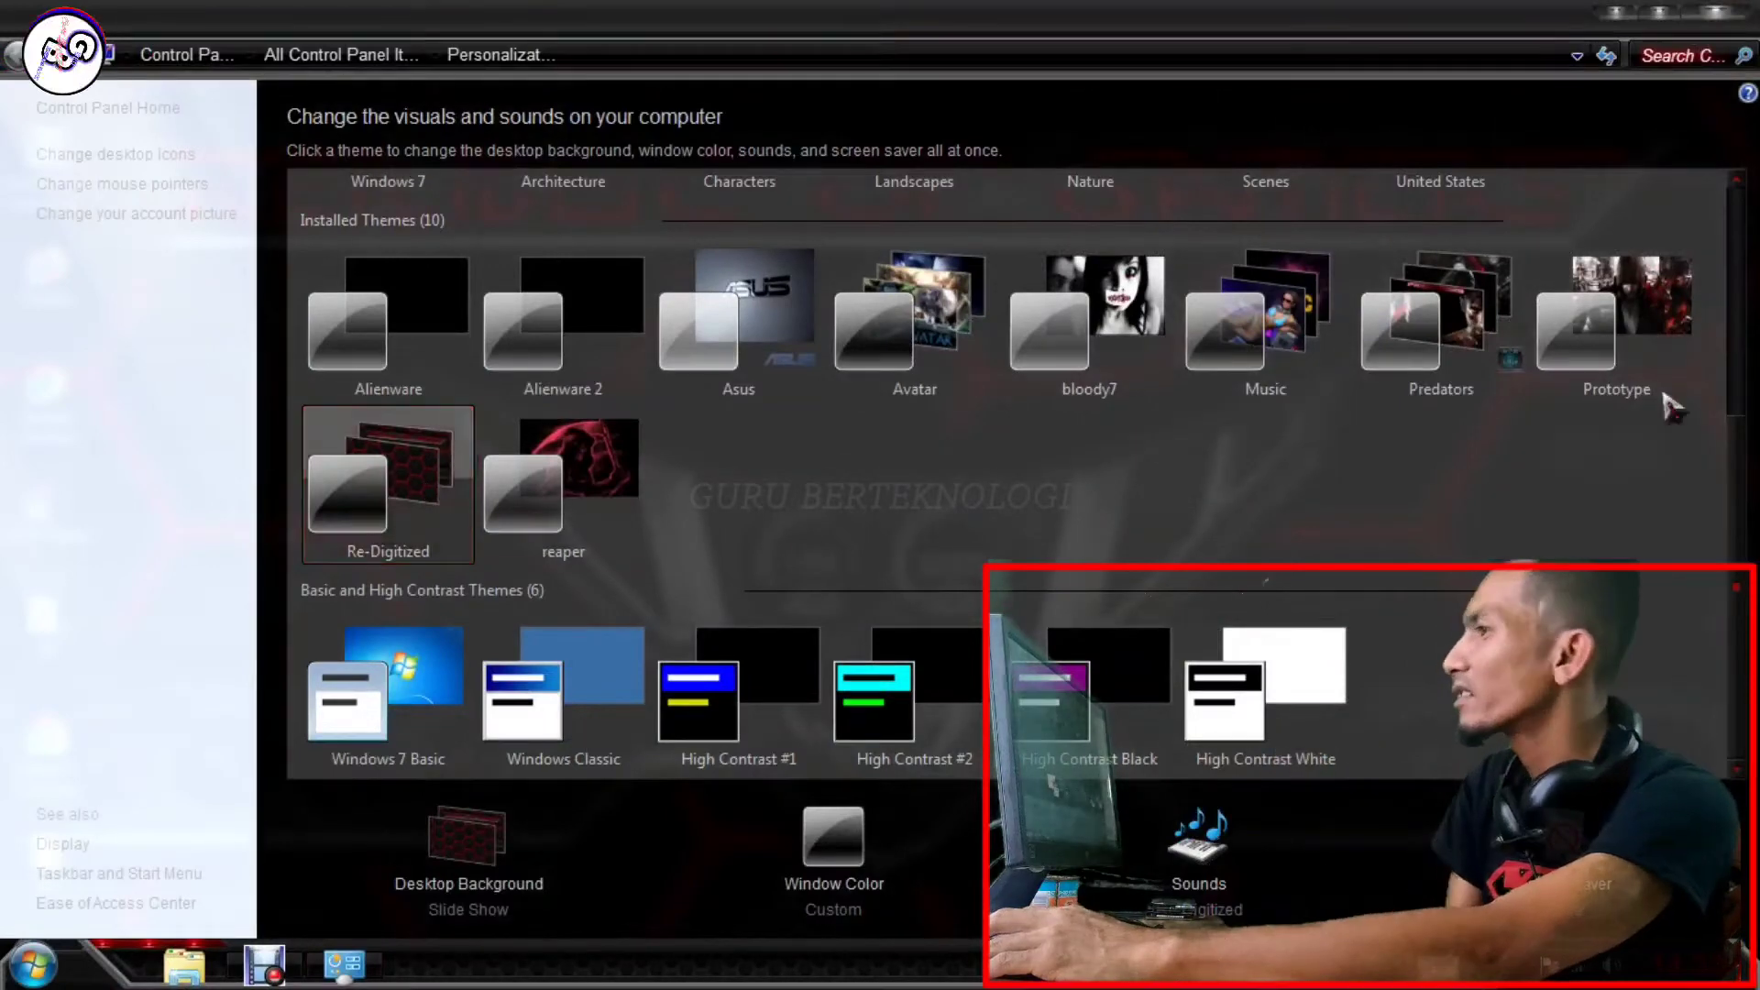
{"action": "left_click", "coordinate": [1750, 12]}
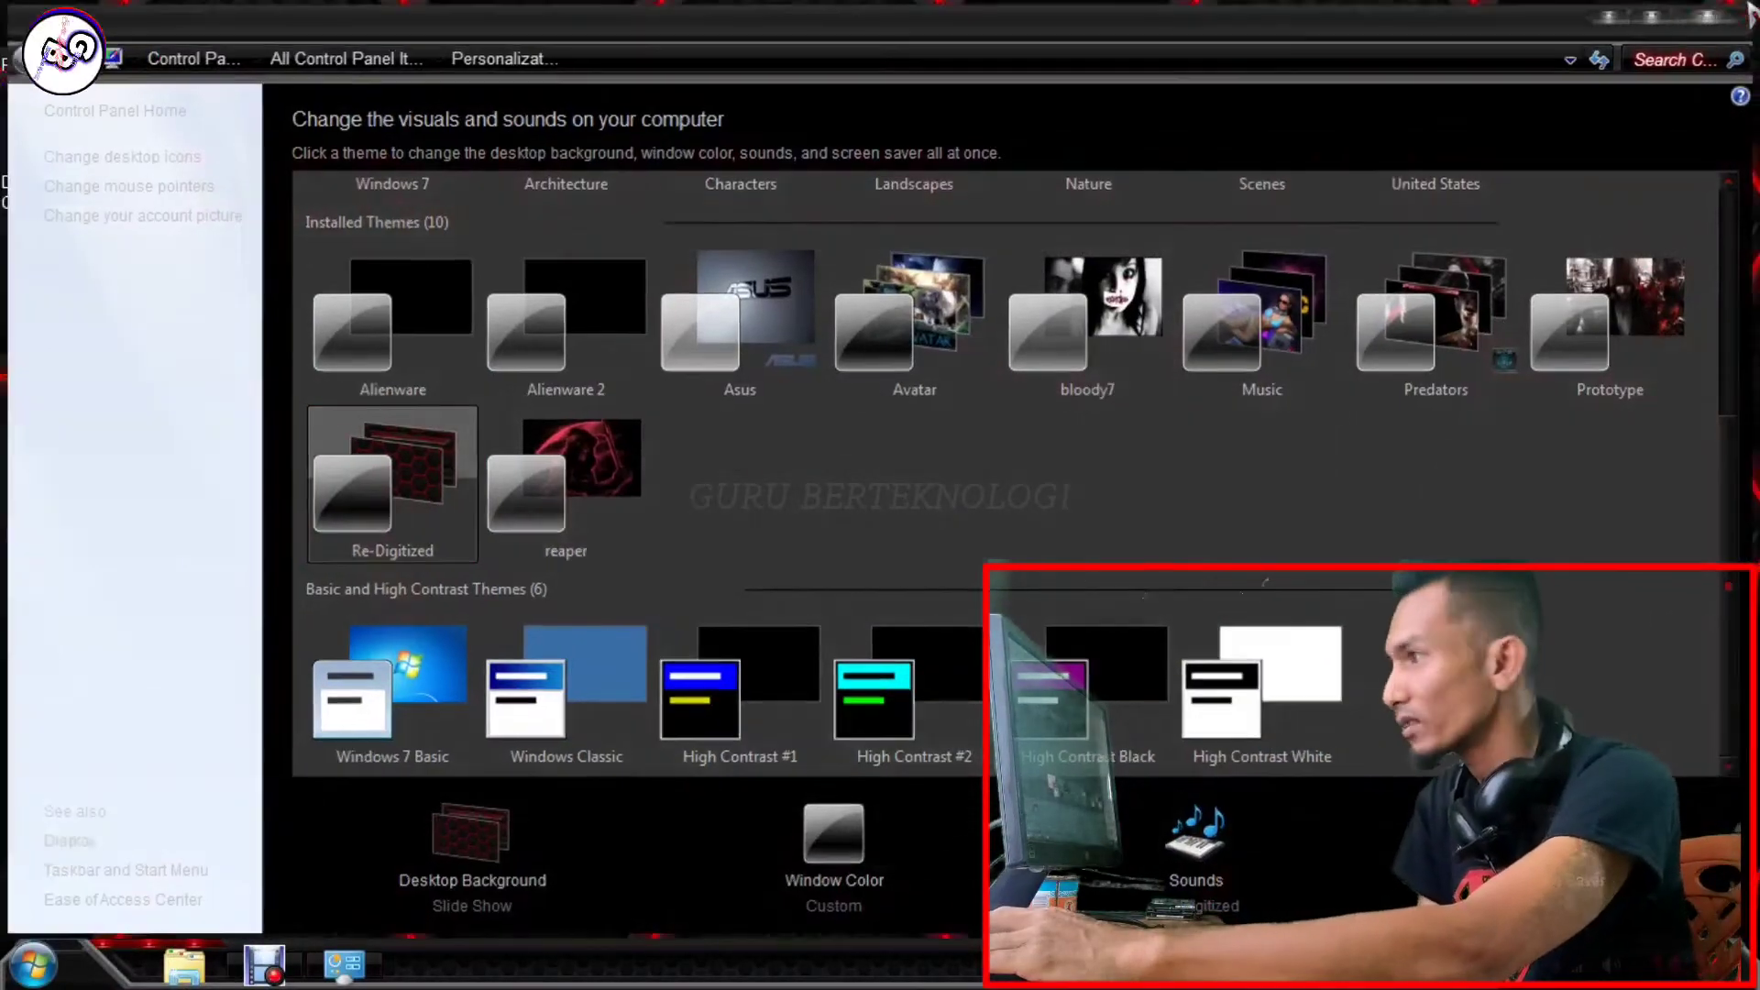
{"action": "left_click", "coordinate": [170, 970]}
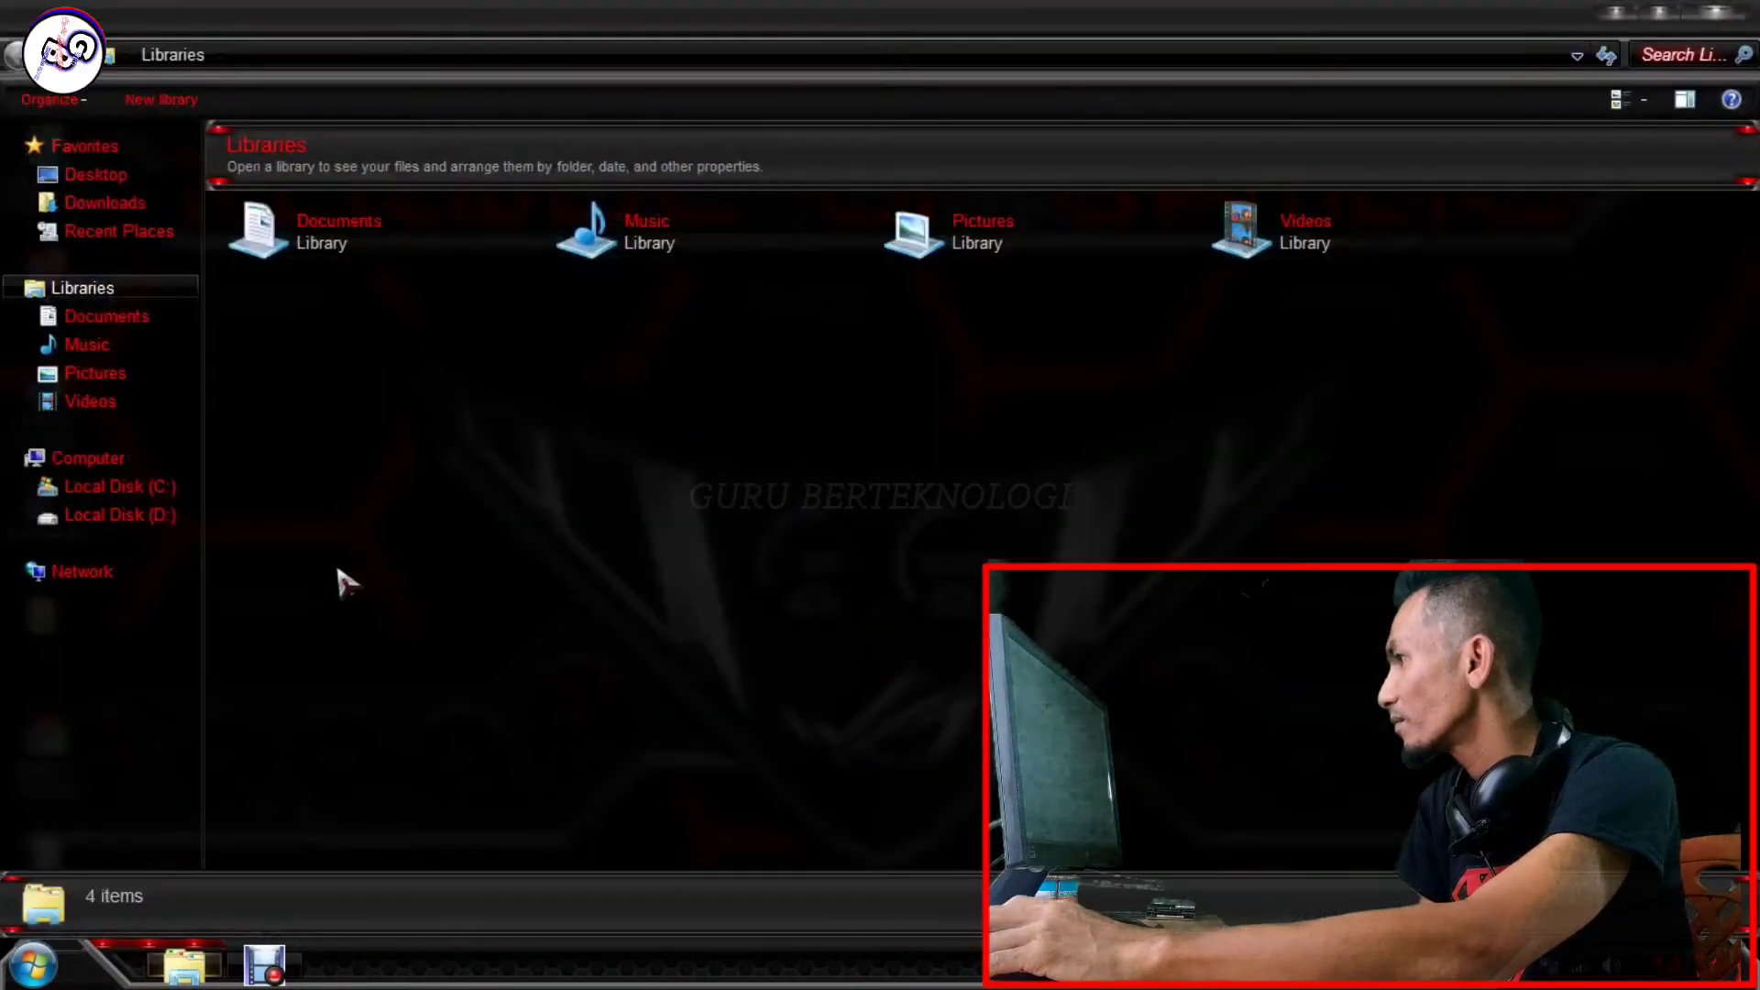
{"action": "left_click", "coordinate": [117, 514]}
{"action": "left_click", "coordinate": [1715, 13]}
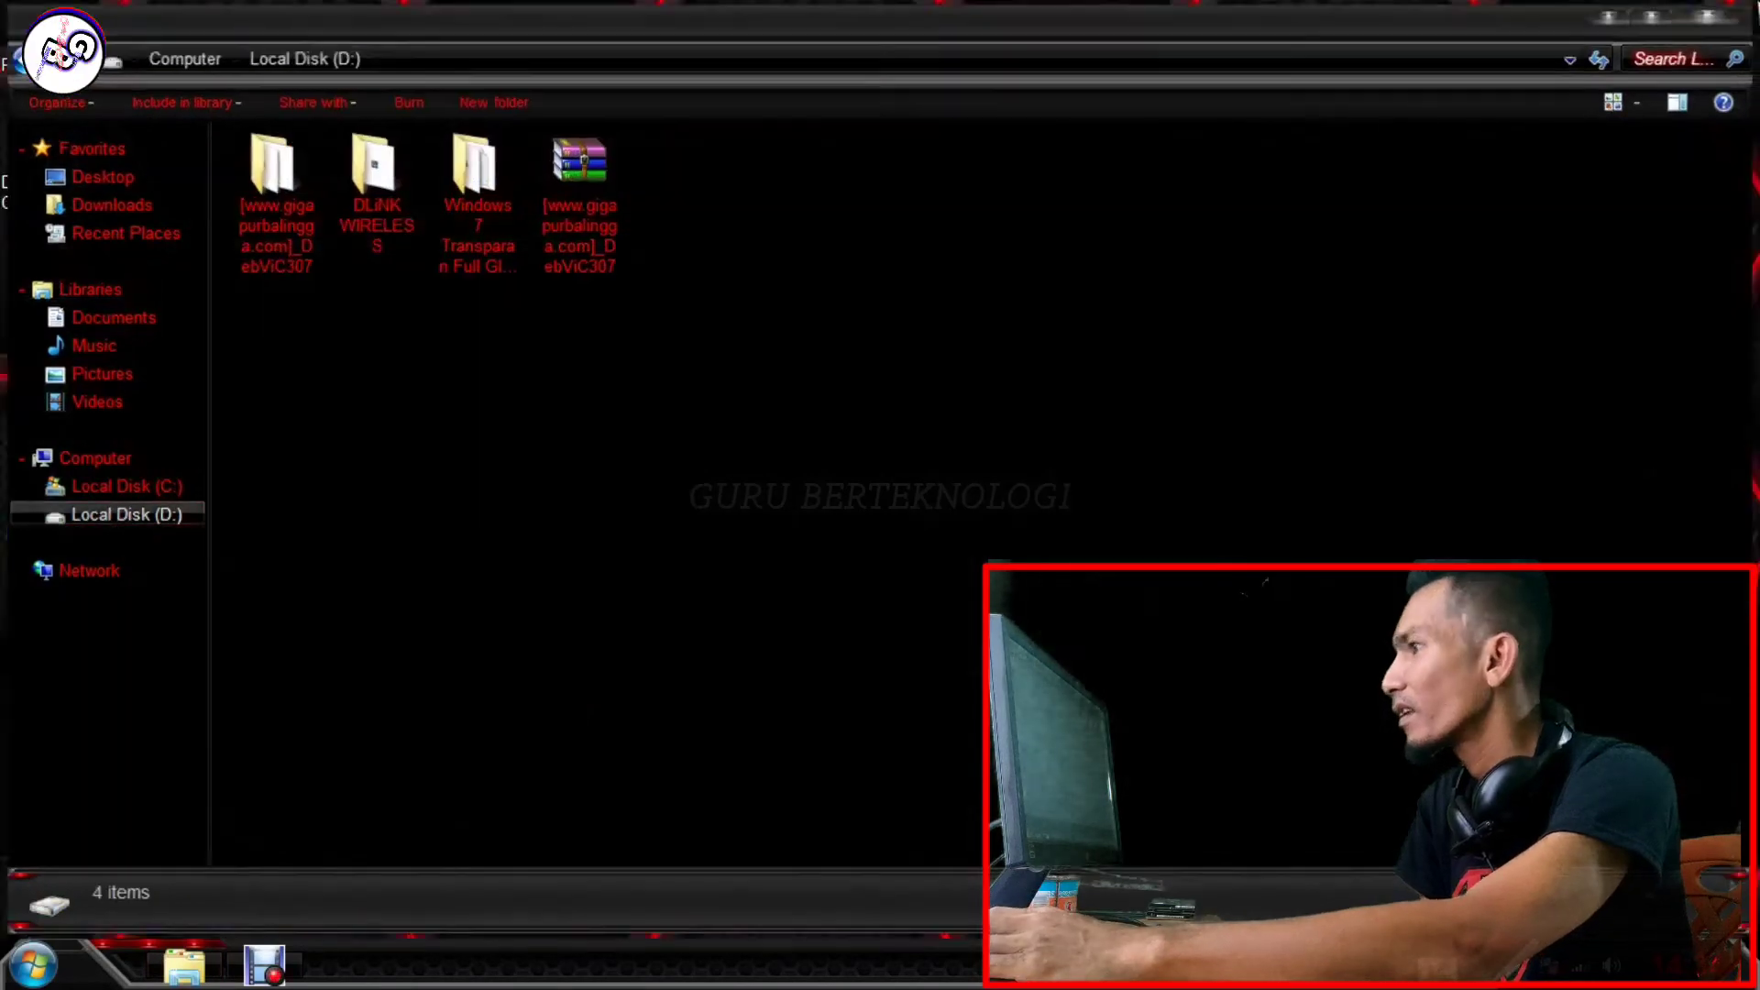
{"action": "left_click", "coordinate": [182, 968]}
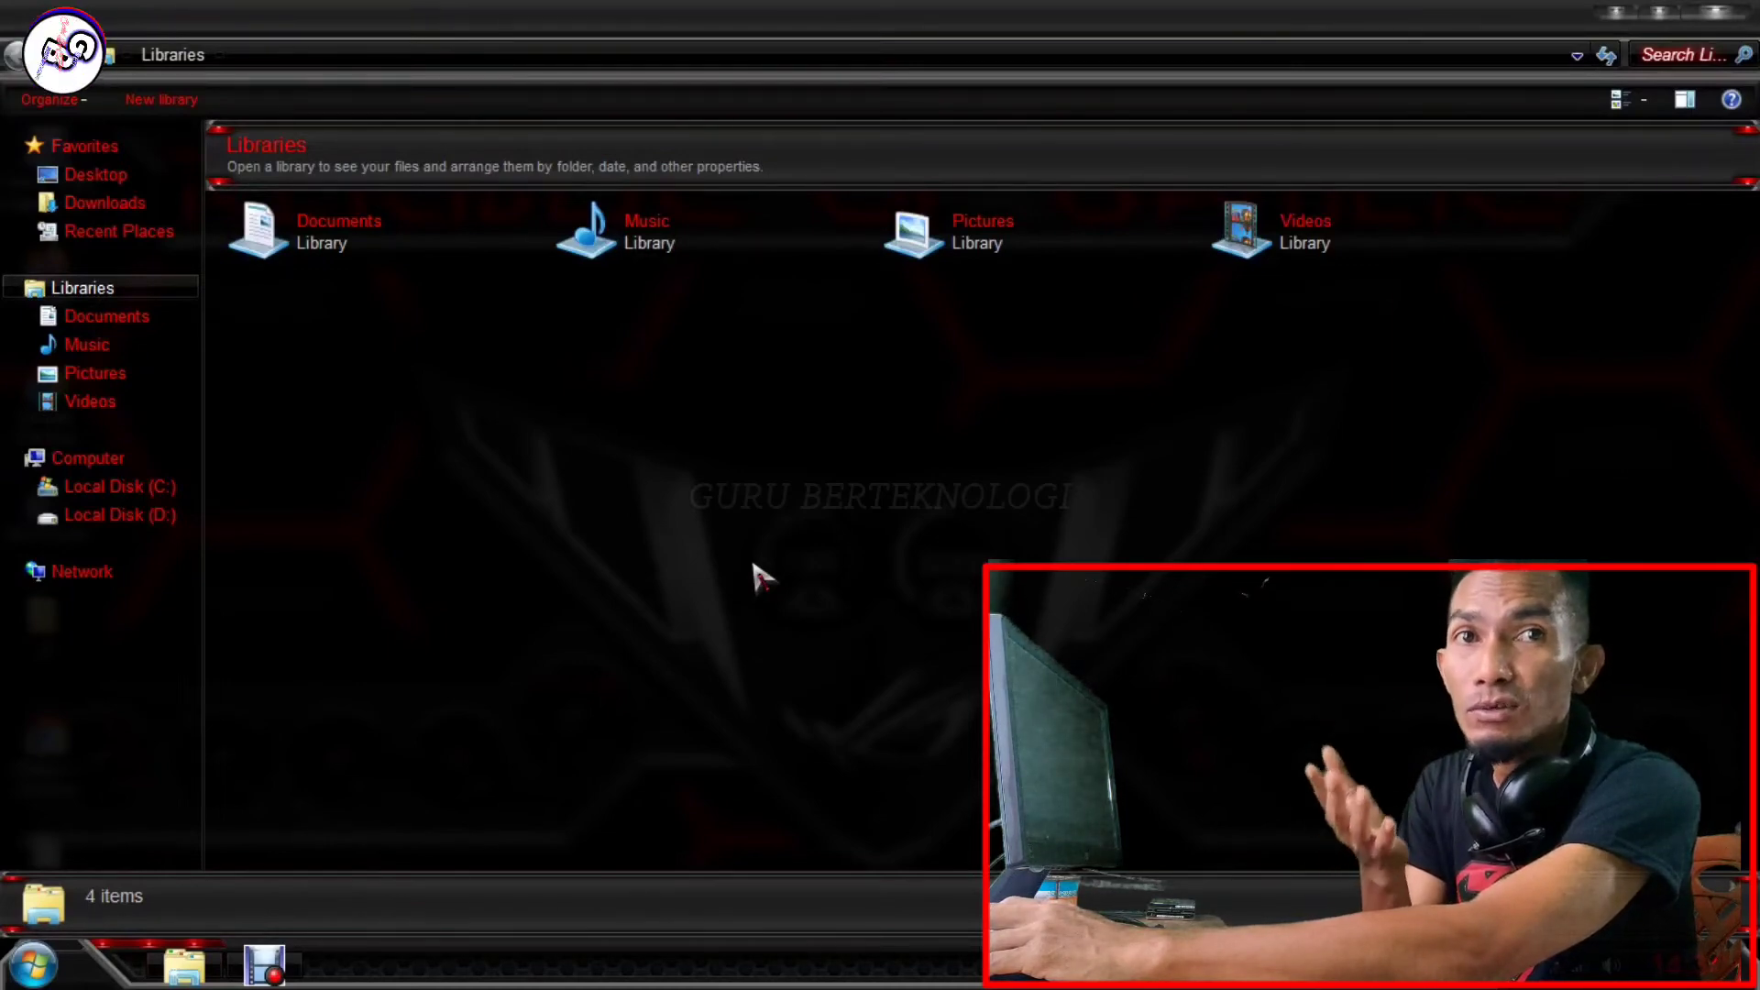
{"action": "left_click", "coordinate": [1715, 13]}
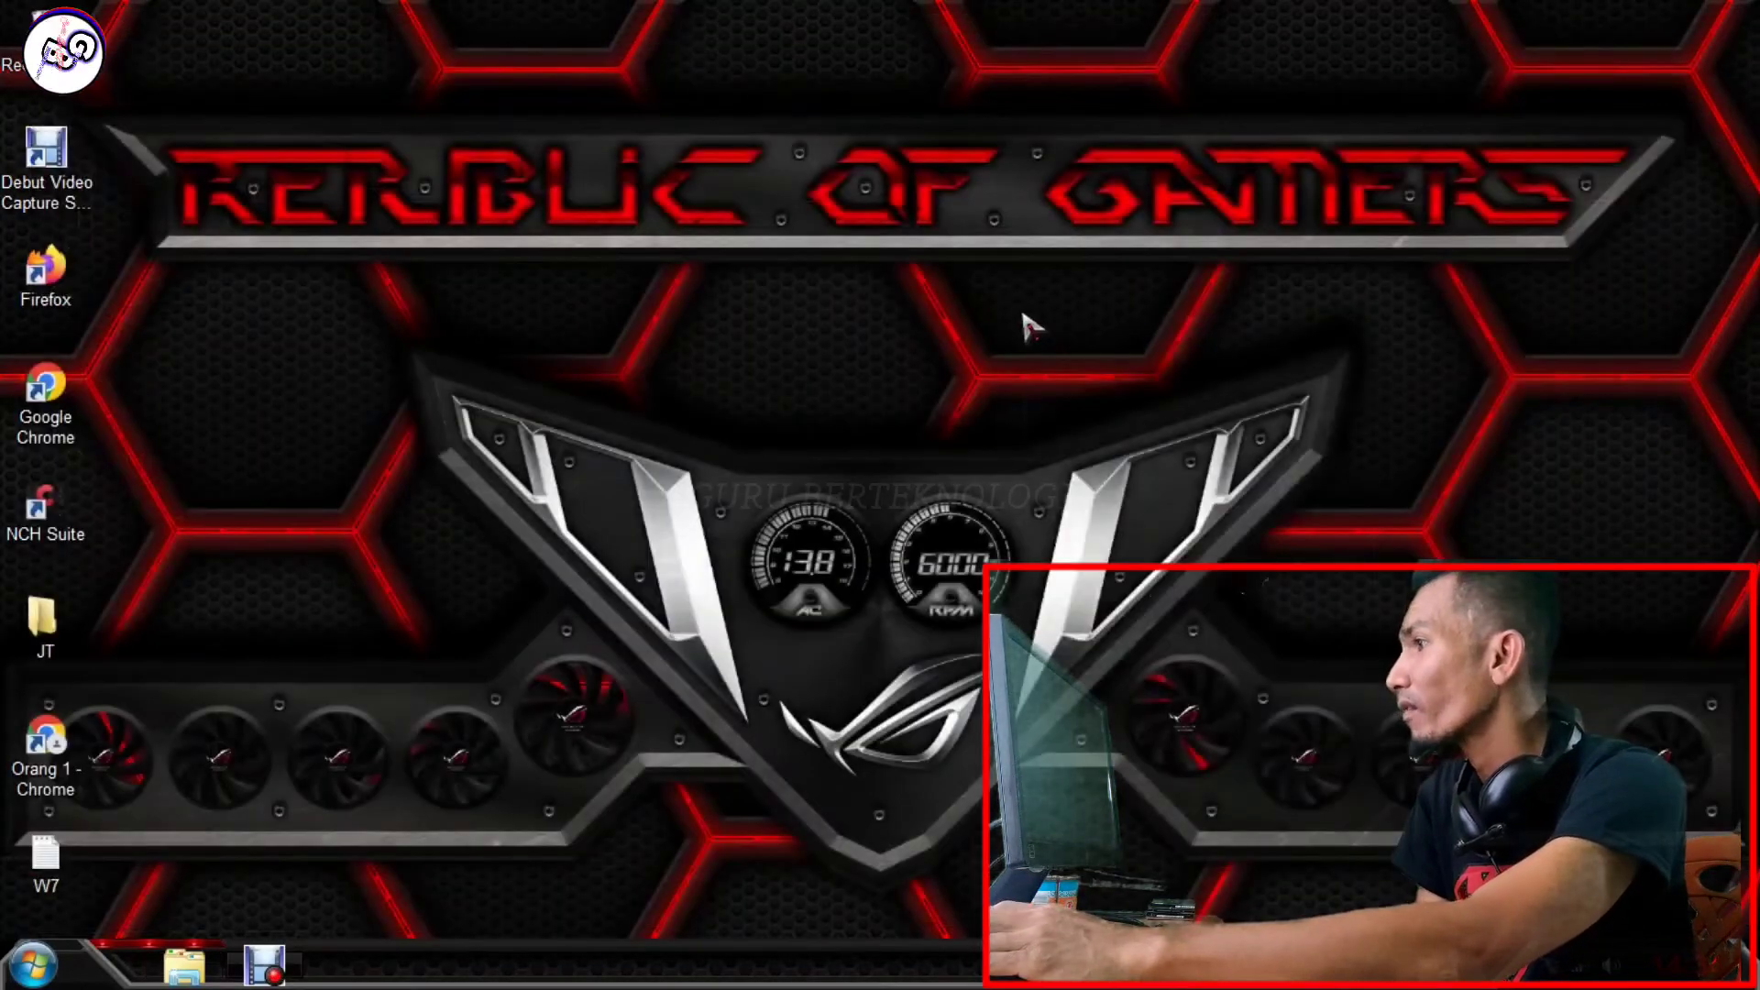
- Apply the Prototype theme in the Personalization settings and close them
{"action": "right_click", "coordinate": [1069, 318]}
{"action": "left_click", "coordinate": [1118, 803]}
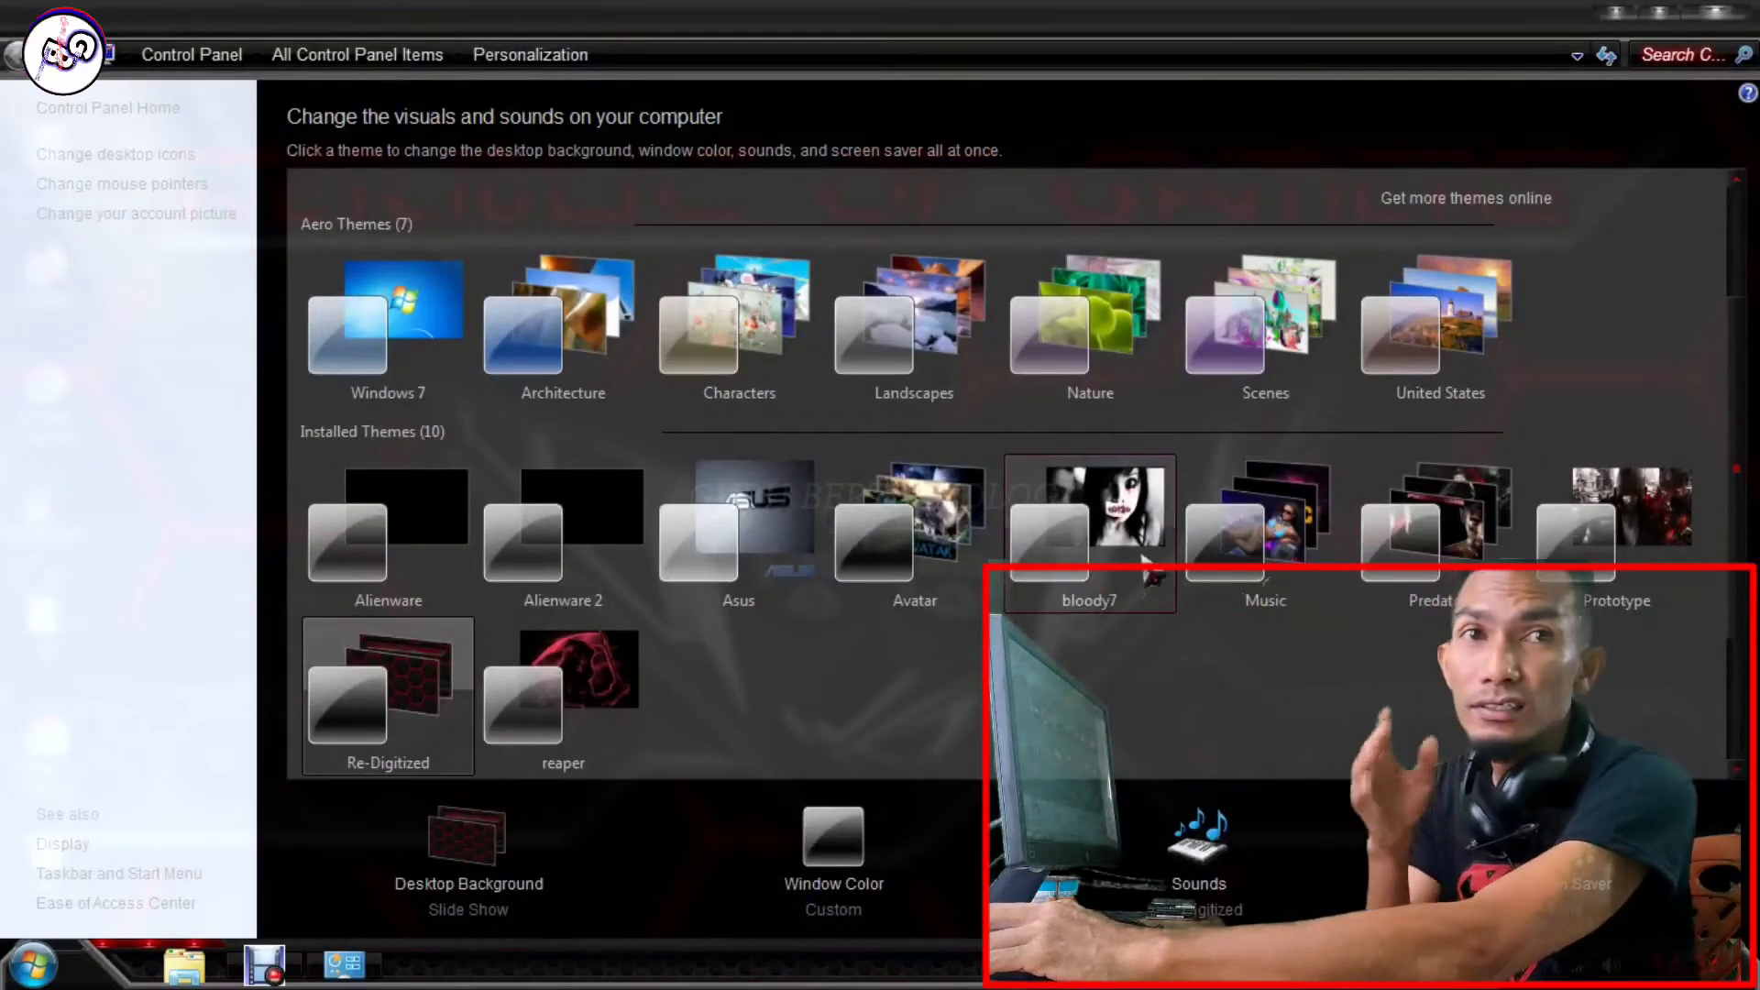
{"action": "left_click", "coordinate": [1641, 550]}
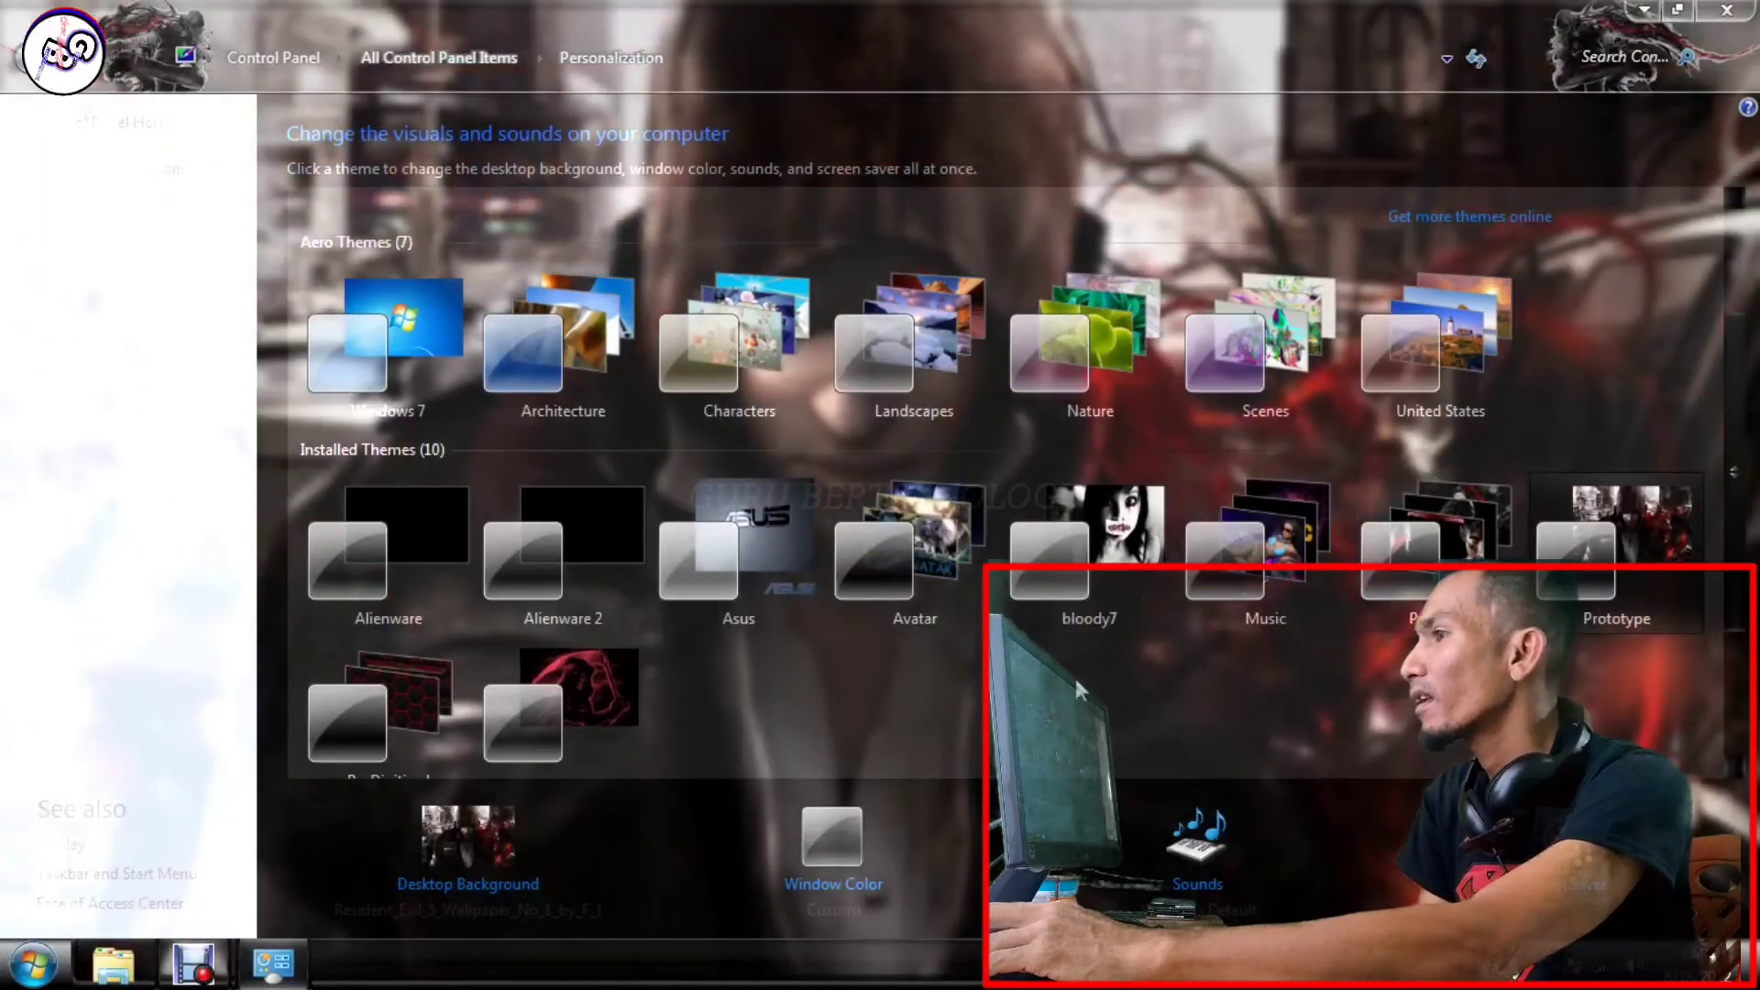
{"action": "left_click", "coordinate": [1726, 10]}
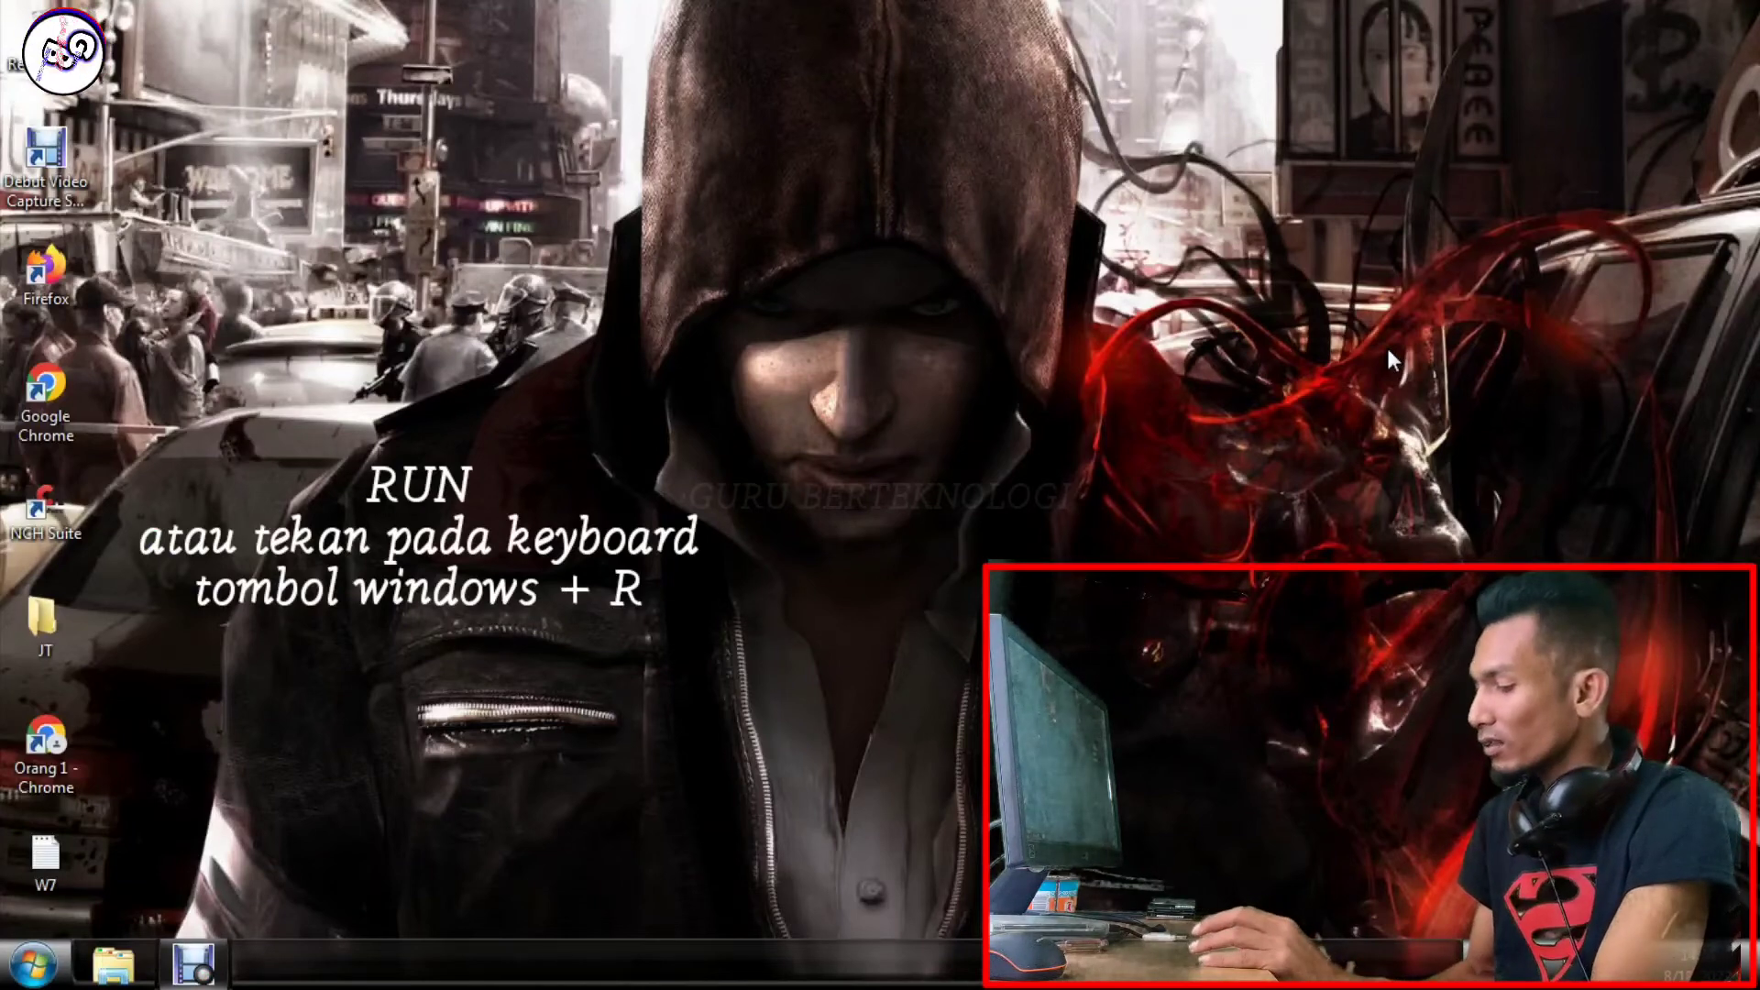
- Run msconfig, review the BlackGlass, bge and BlackGlassEnhanced startup items in System Configuration, and accept the dialog
{"action": "key", "text": "super+r"}
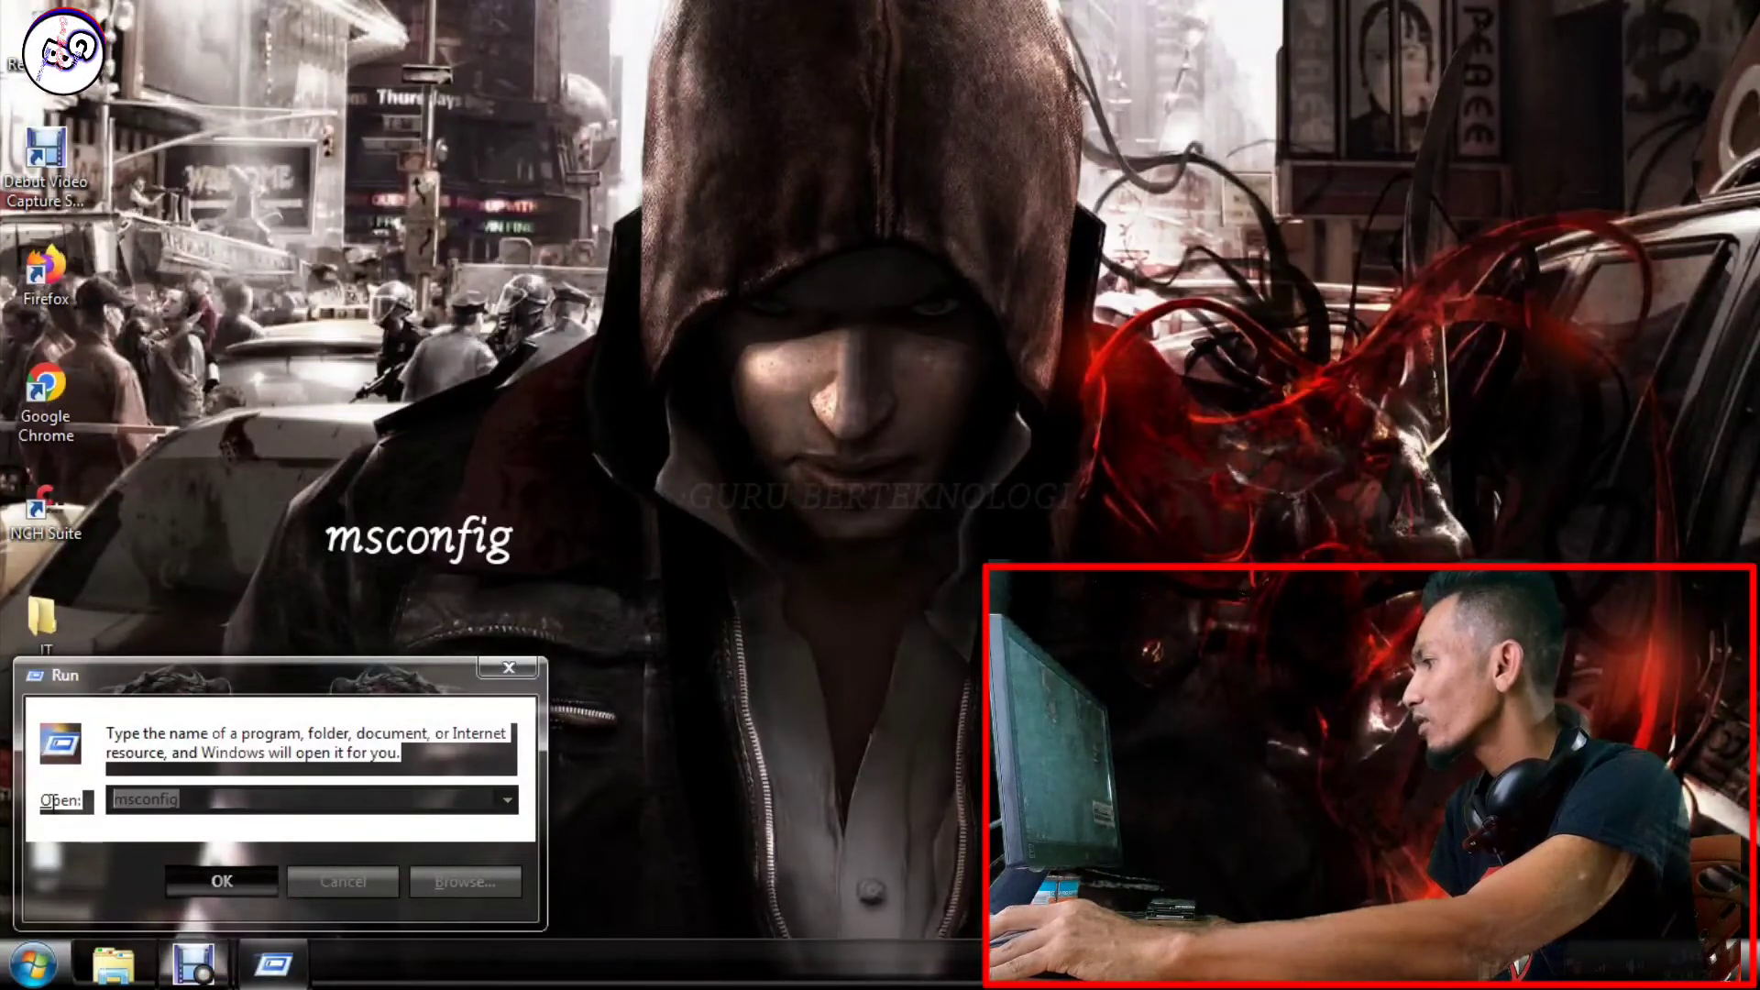
{"action": "left_click", "coordinate": [220, 886]}
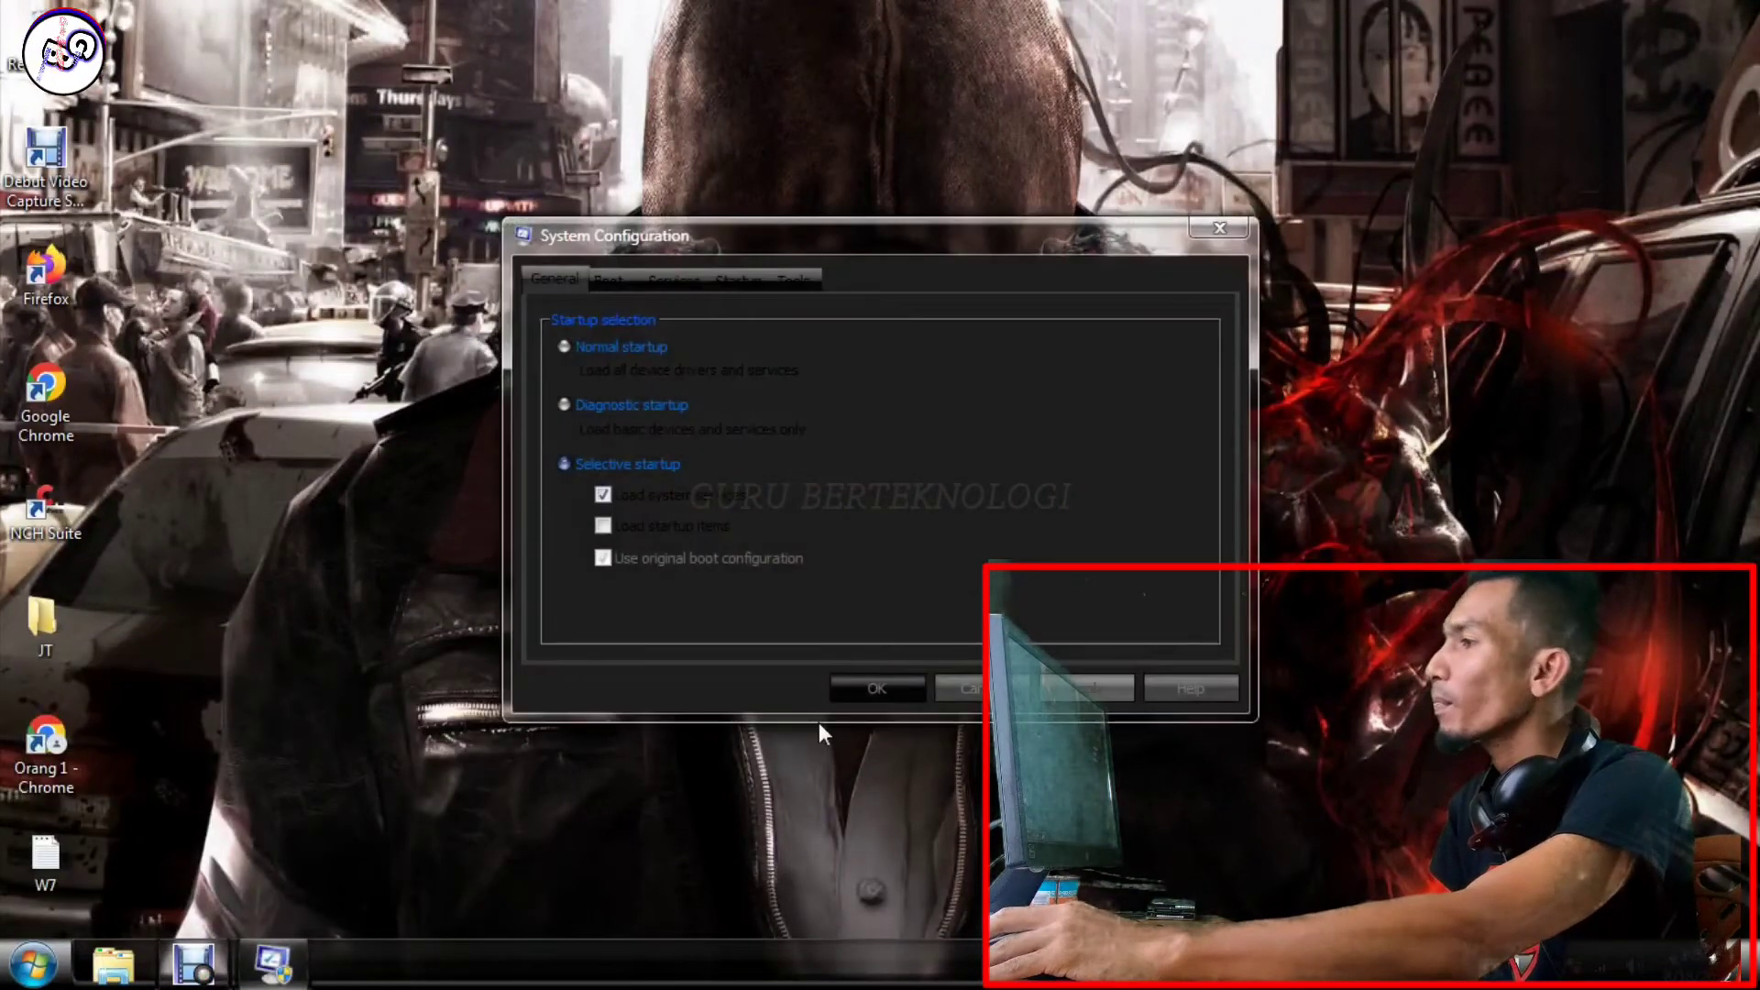
{"action": "left_click", "coordinate": [741, 280]}
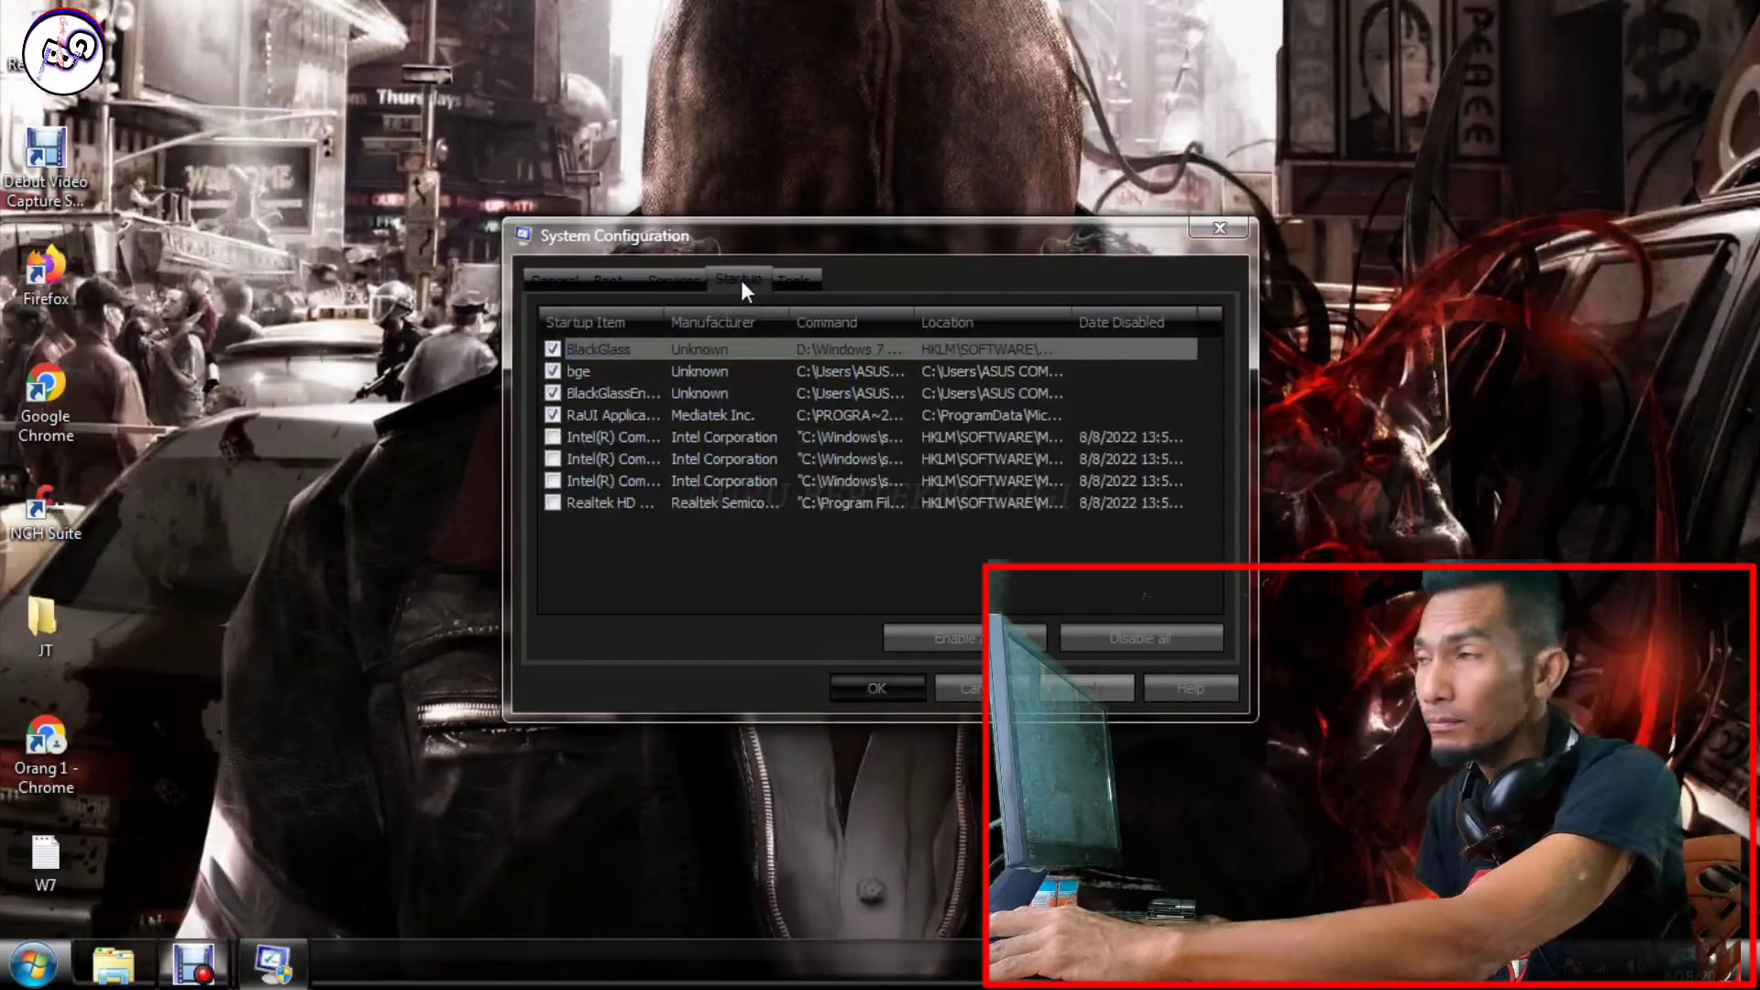
{"action": "left_click", "coordinate": [553, 371]}
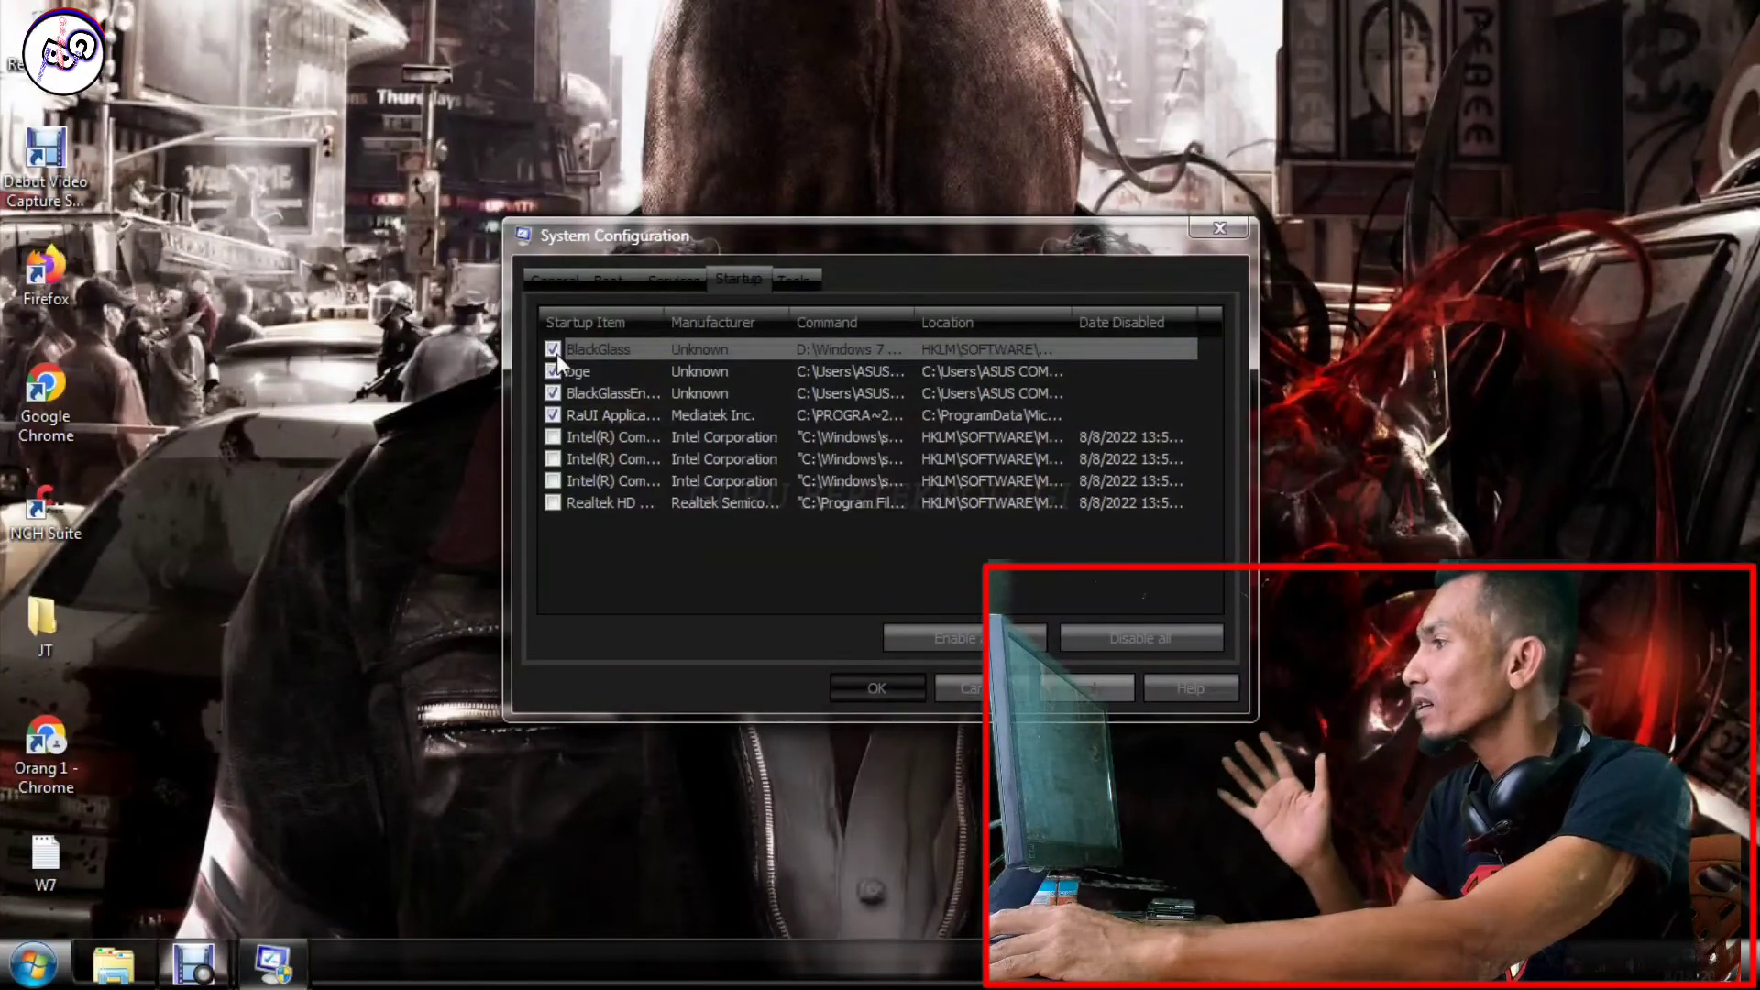
{"action": "left_click", "coordinate": [879, 688]}
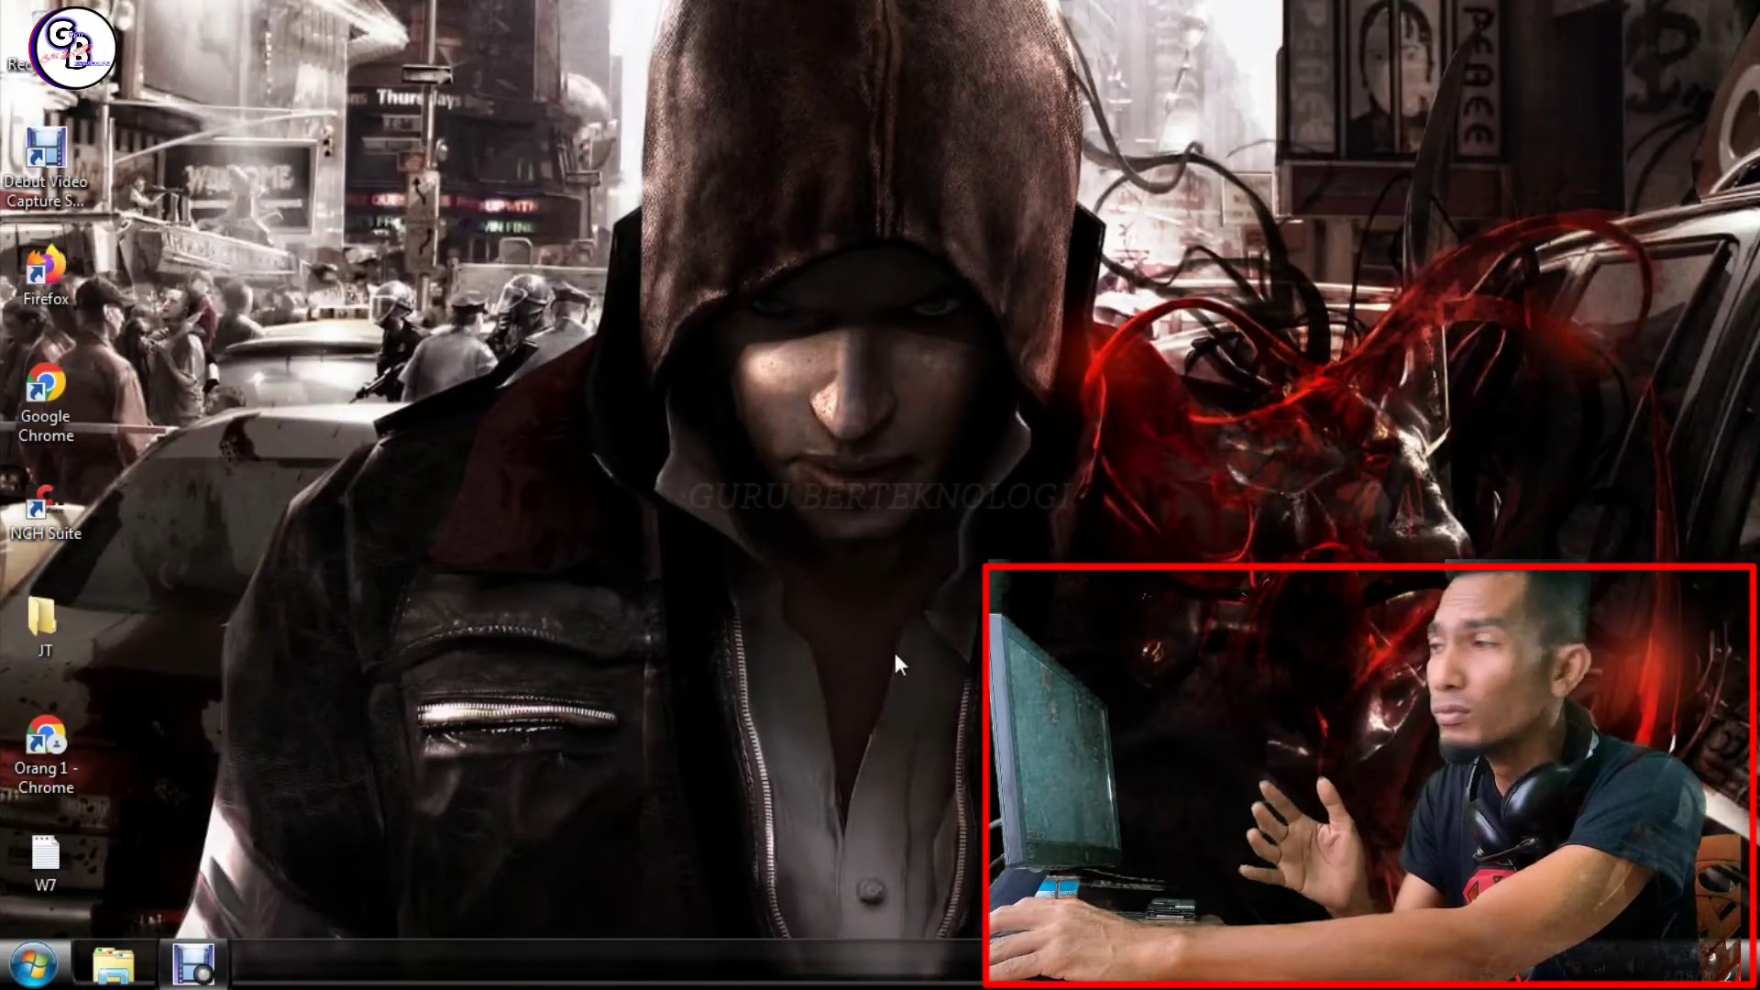
- Check the glass look of the Libraries window, close it and open the desktop's Personalization settings
{"action": "left_click", "coordinate": [113, 963]}
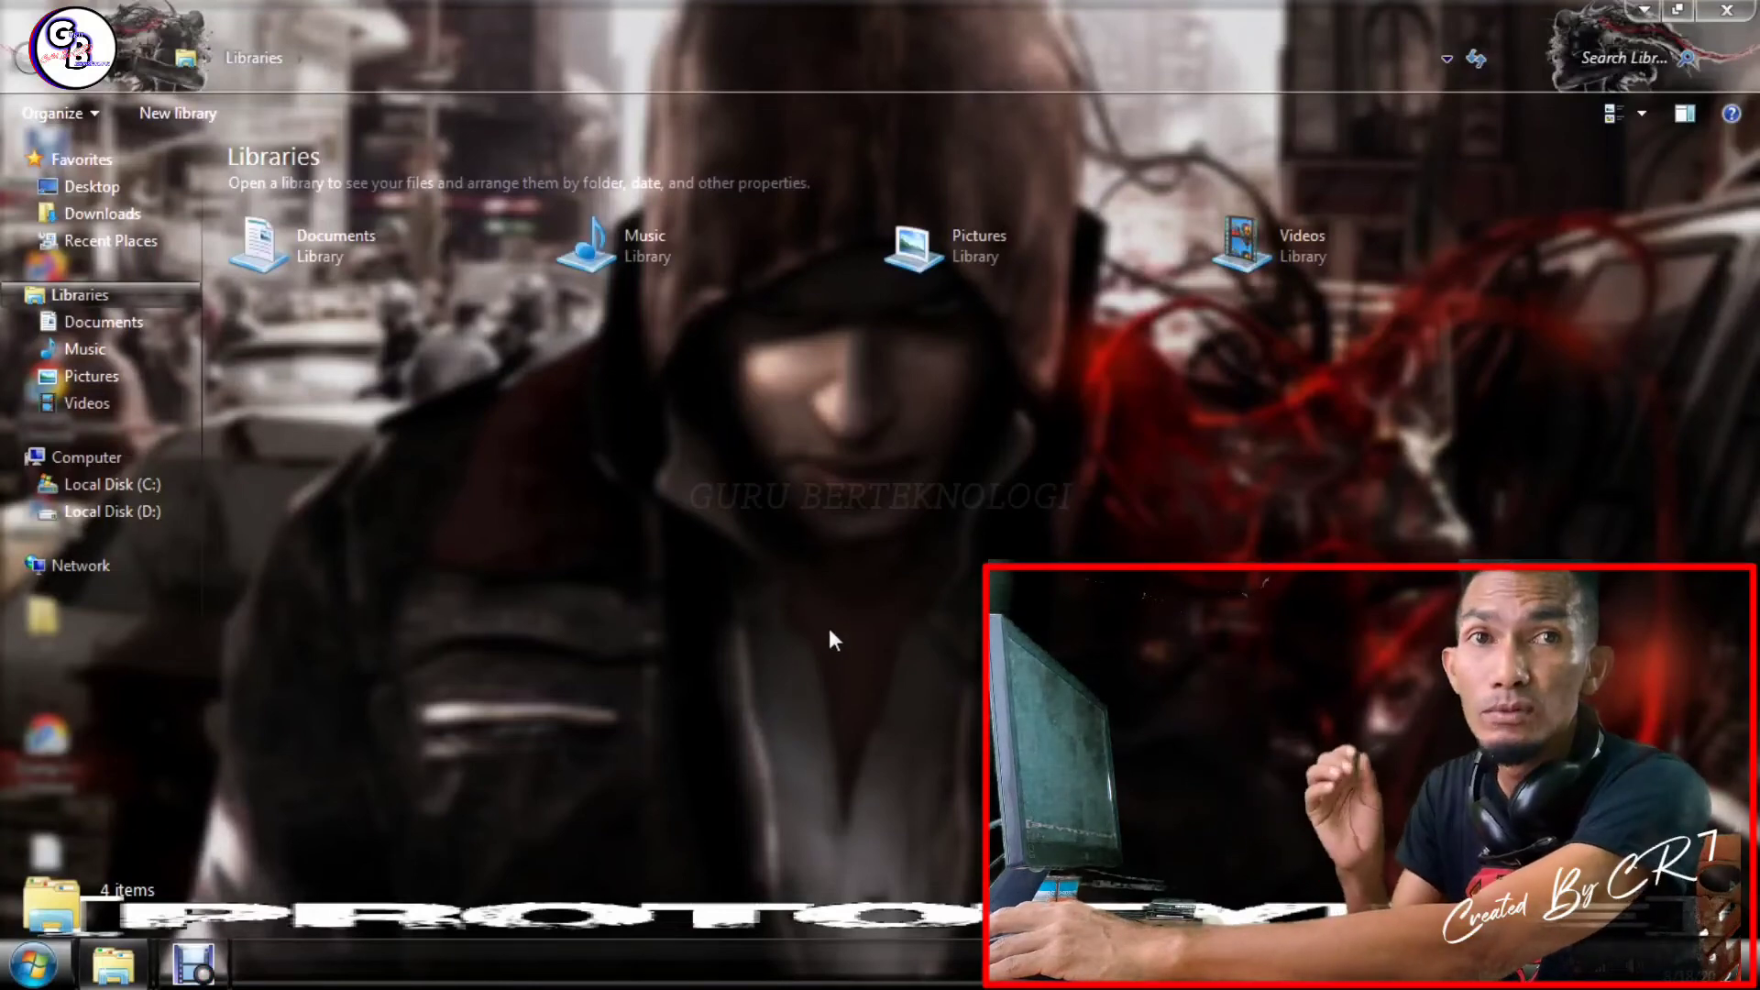
{"action": "left_click", "coordinate": [1728, 10]}
{"action": "right_click", "coordinate": [854, 295]}
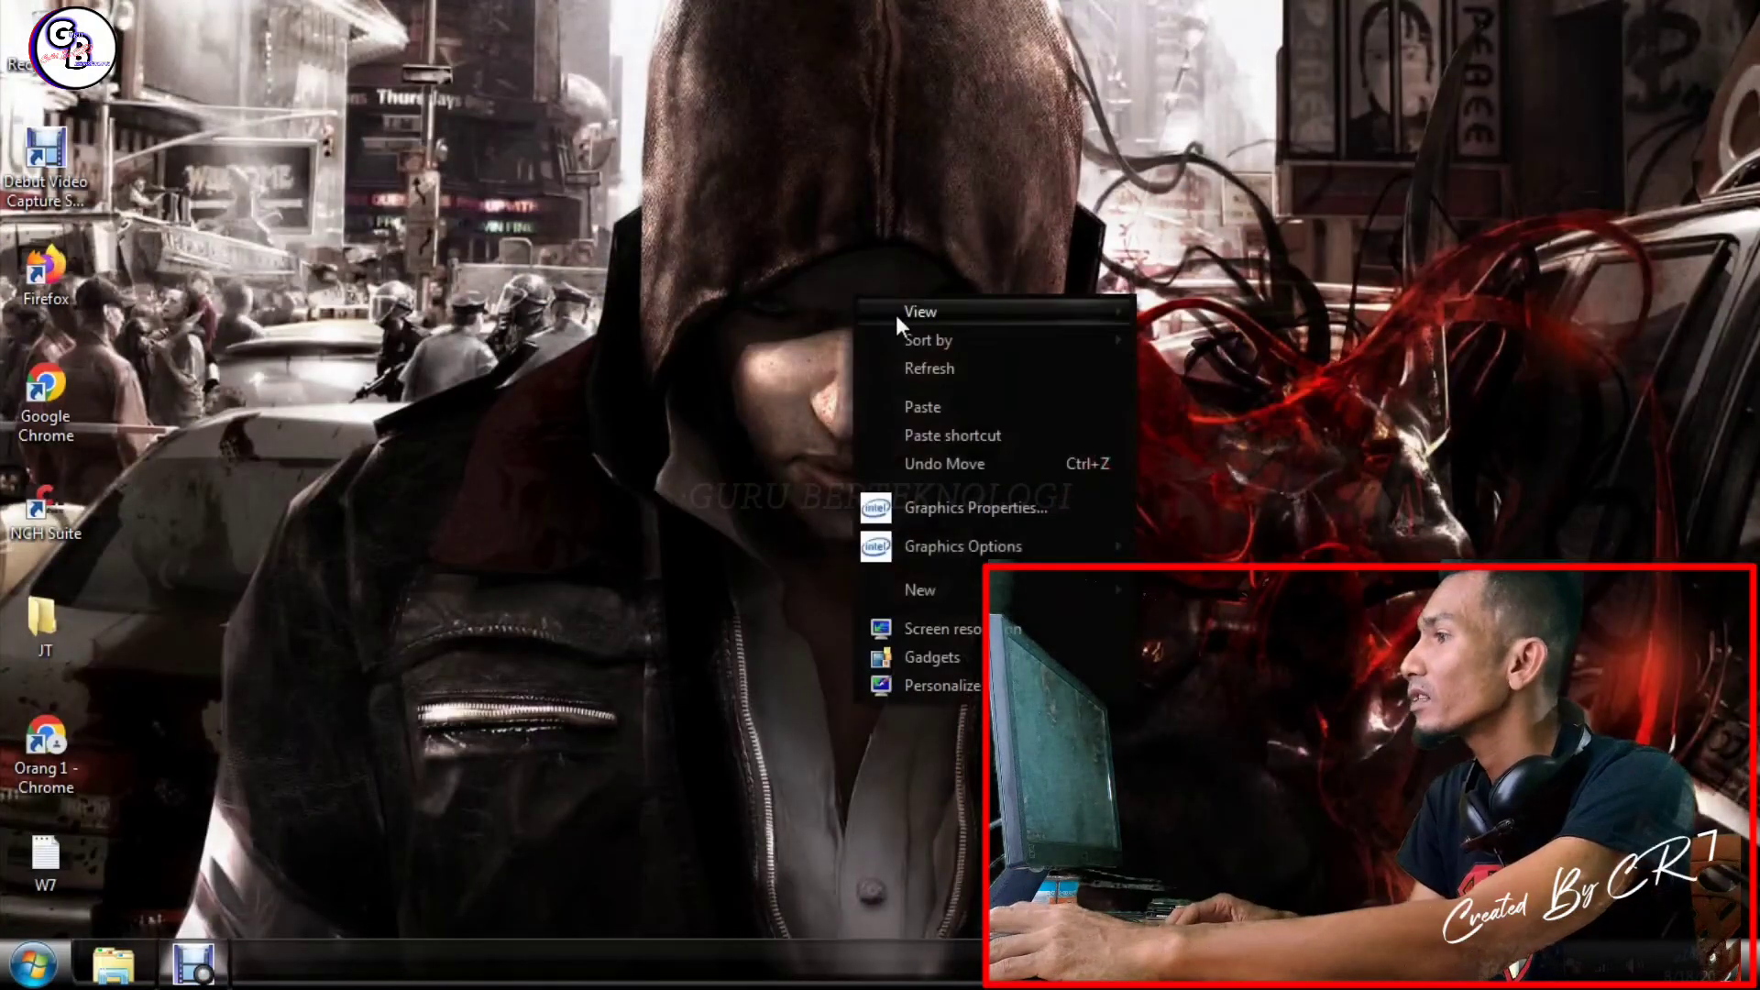
{"action": "left_click", "coordinate": [943, 685]}
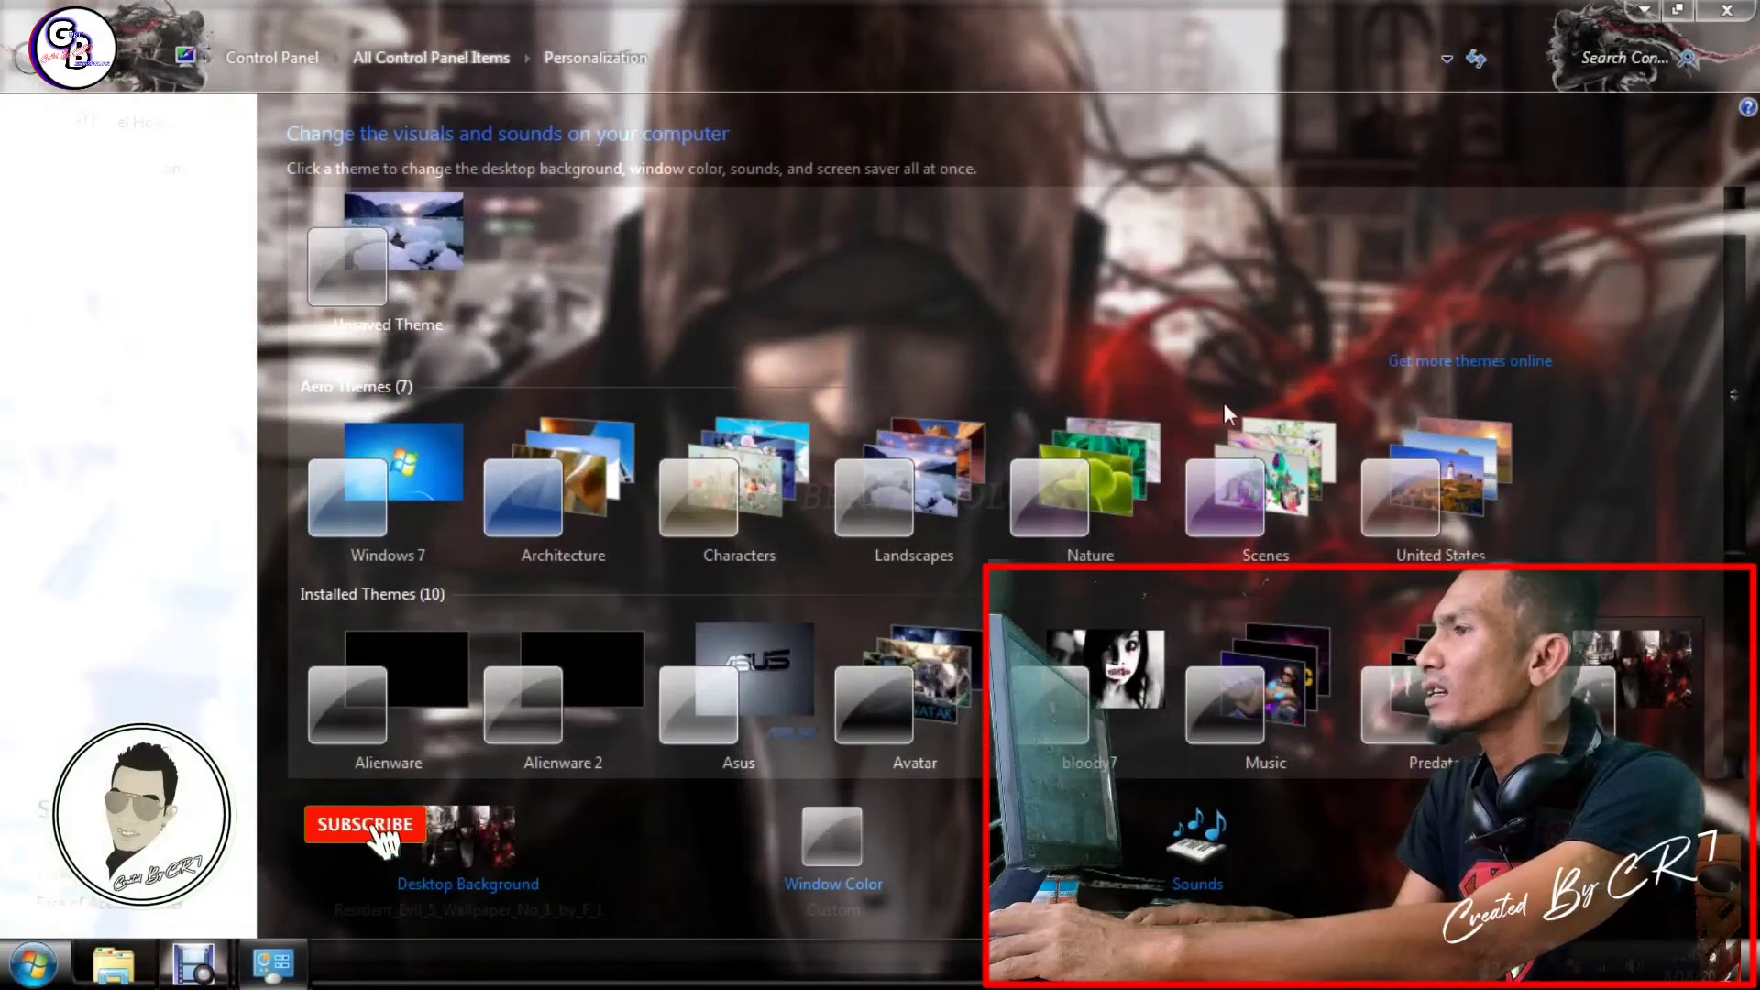